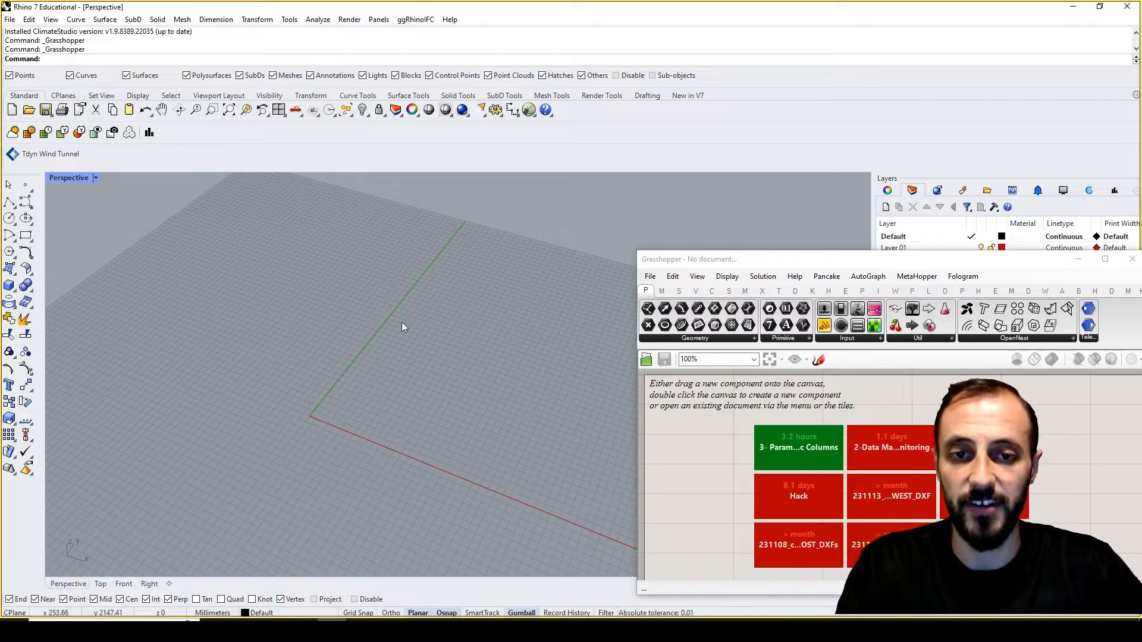
Draw a tall box in the Perspective viewport from the origin, with a base of about 547 by 506 mm
drag(730, 251, 723, 202)
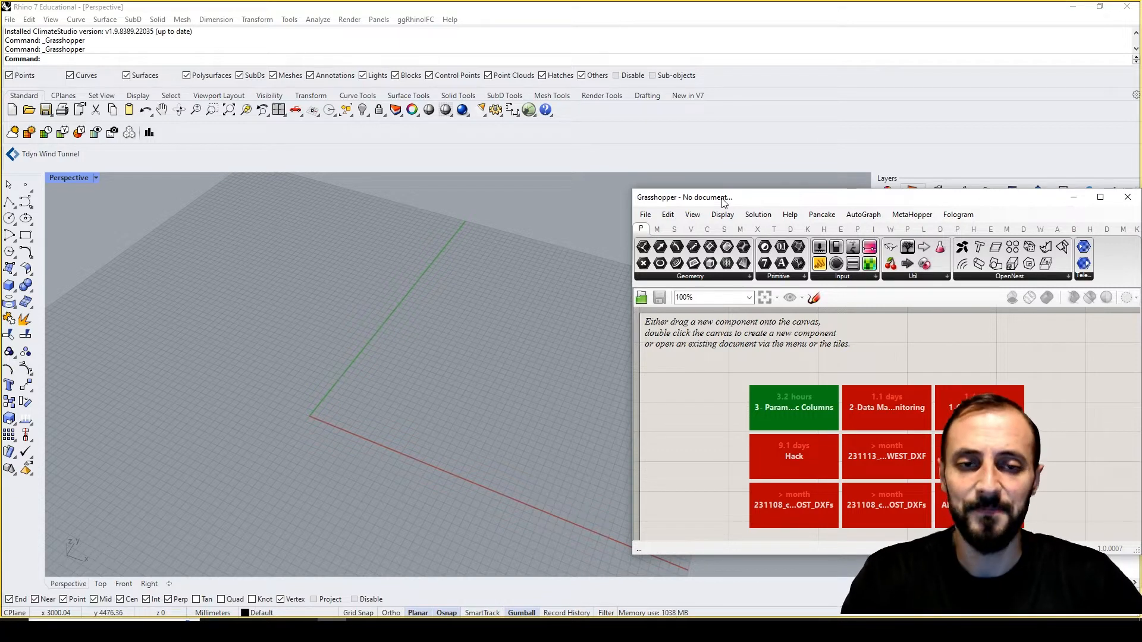
right_drag(326, 386, 357, 376)
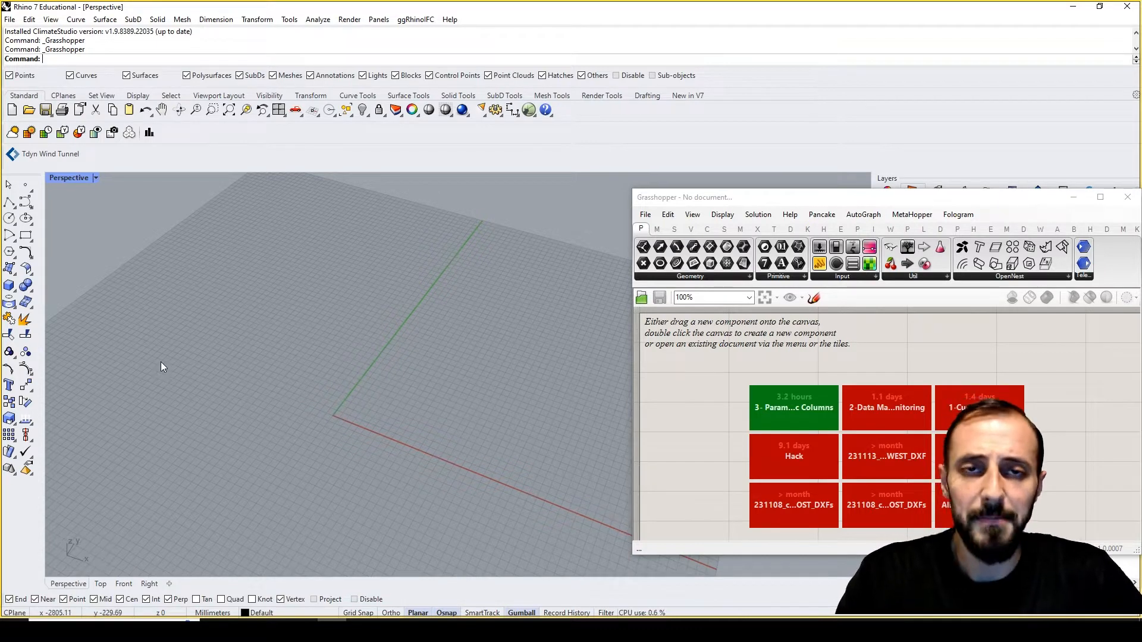
click(9, 288)
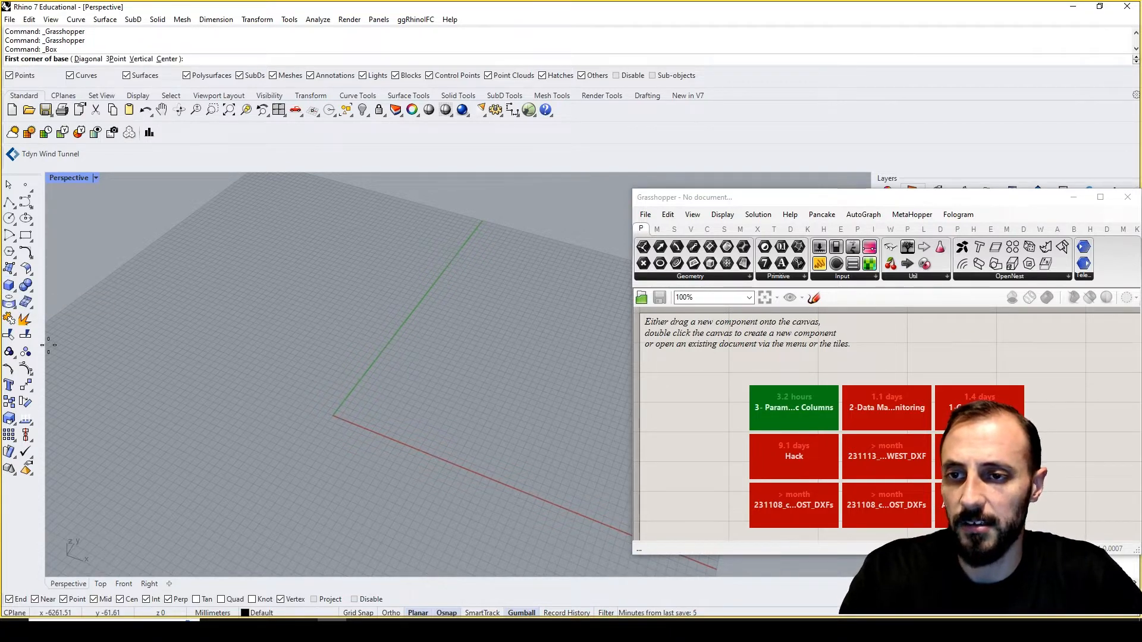
key(Return)
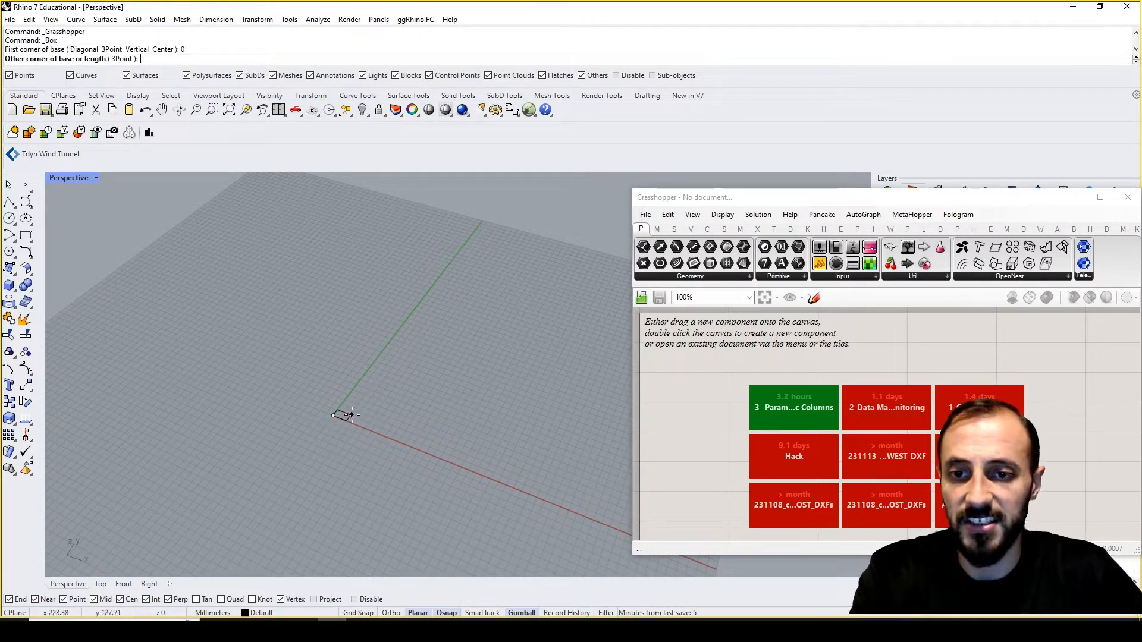
click(388, 403)
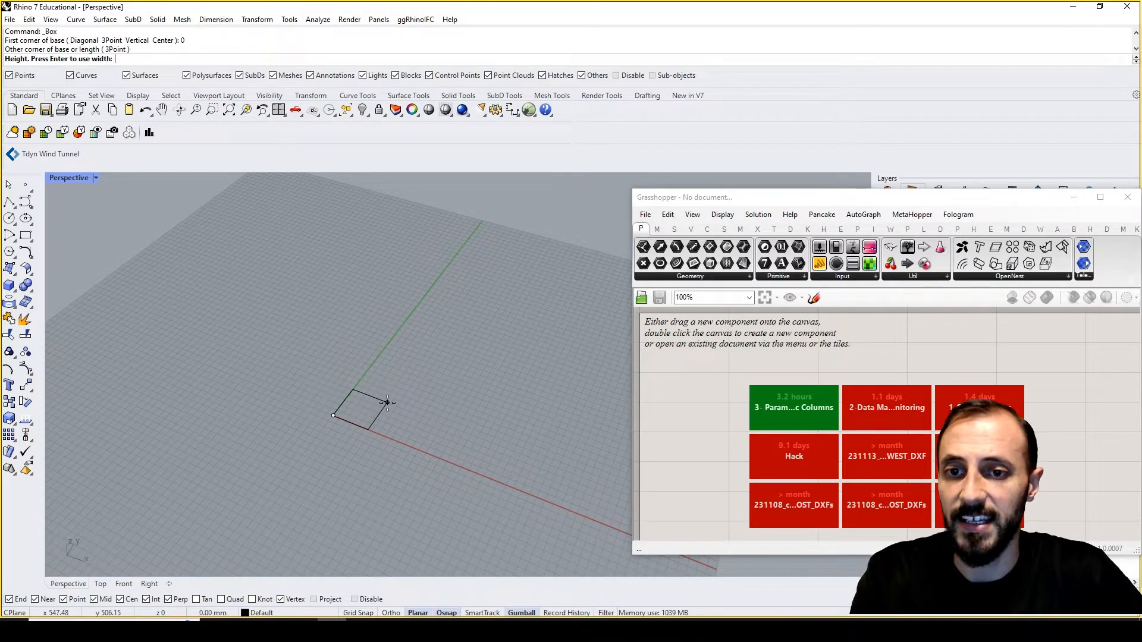
click(382, 212)
Set the Perspective viewport to Shaded display and delete the tall box at the origin
click(95, 178)
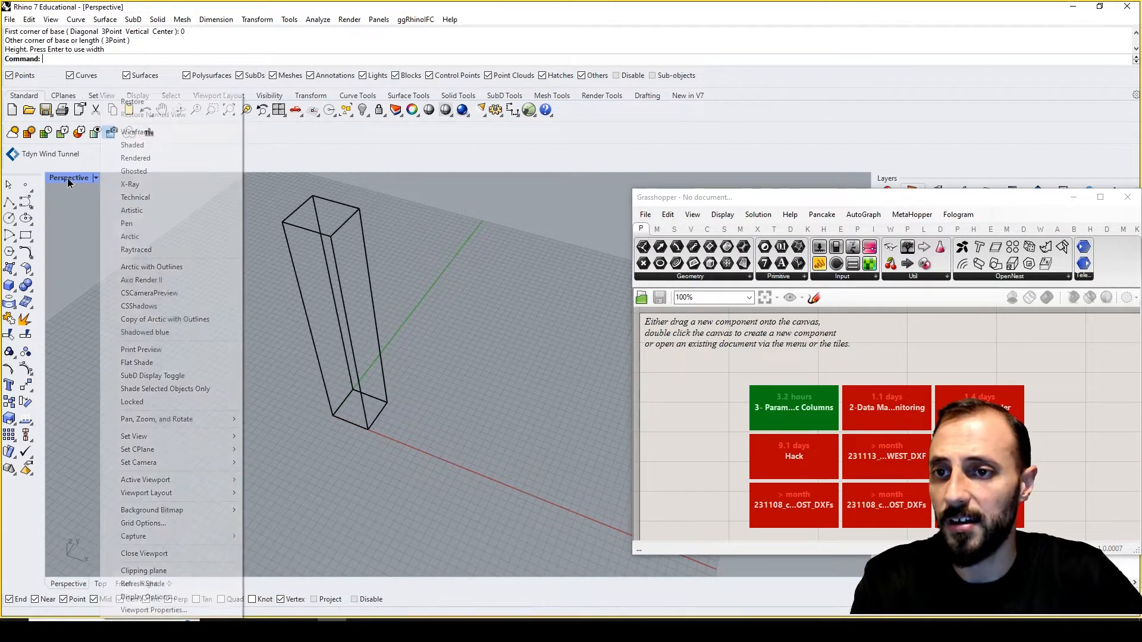
click(136, 148)
shift+right_drag(358, 271, 380, 287)
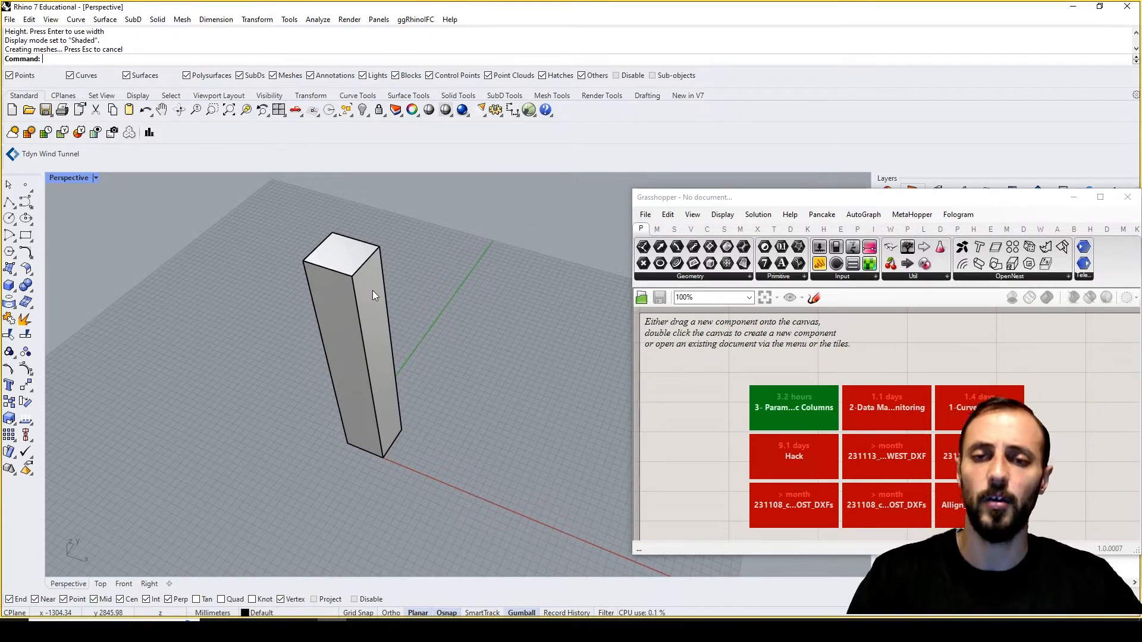
click(372, 291)
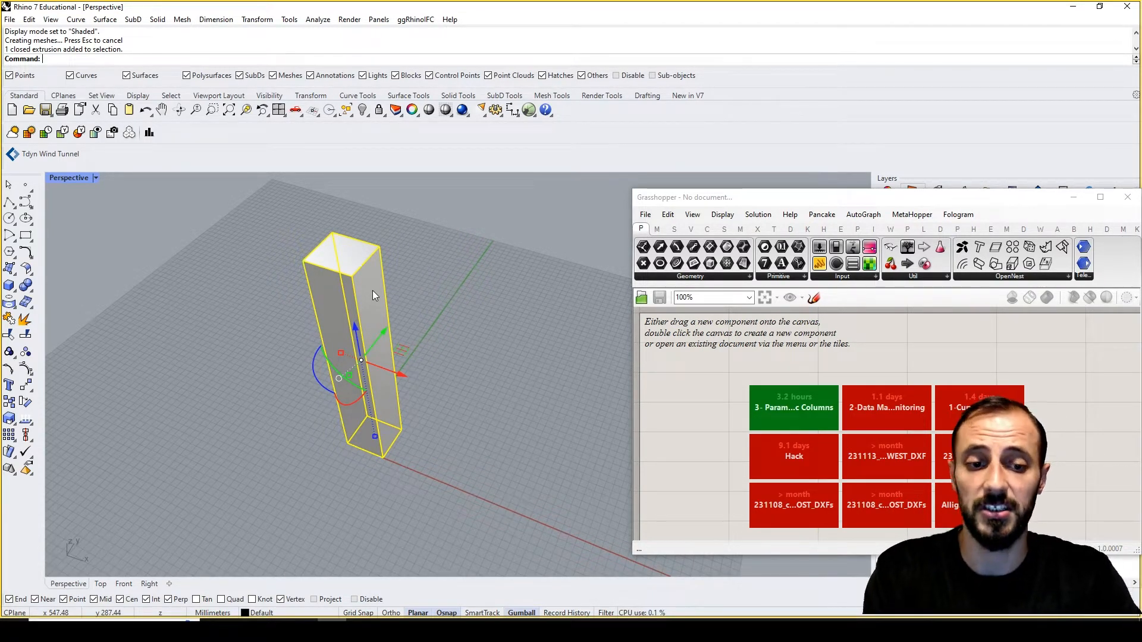
key(Delete)
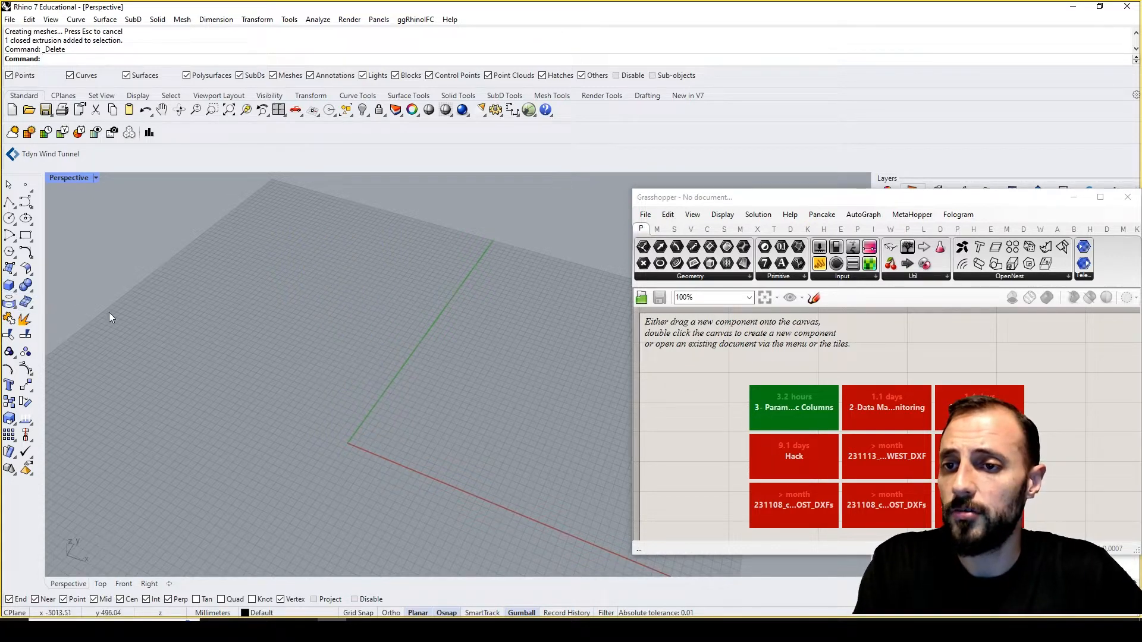
Draw a box starting near the origin with length 1000, width 5000 and height 2000 mm
click(10, 290)
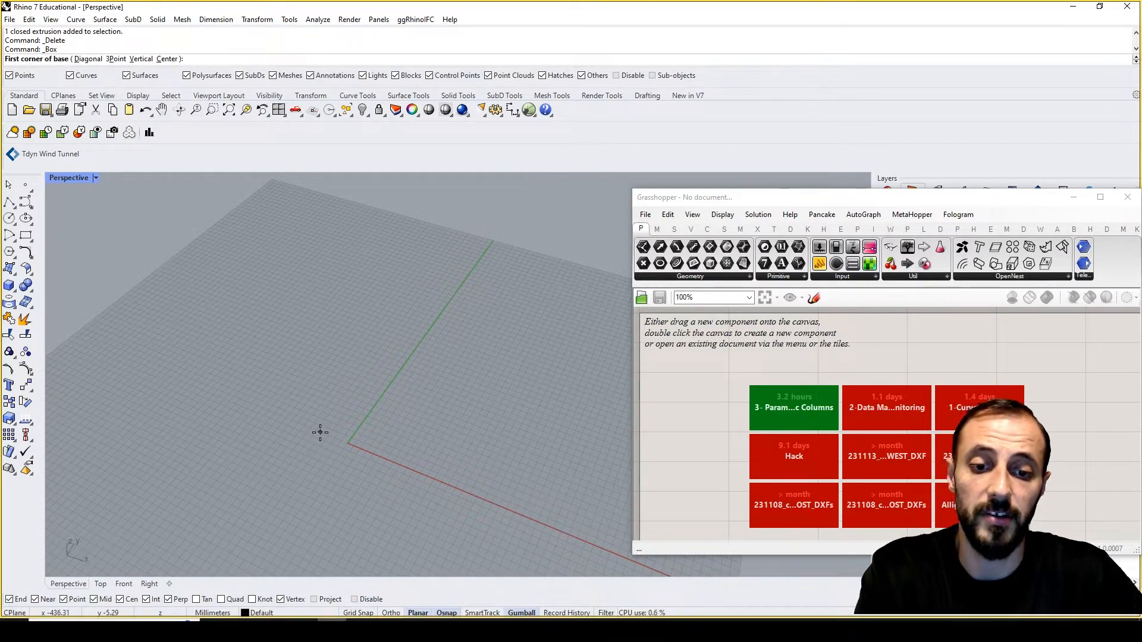
click(342, 428)
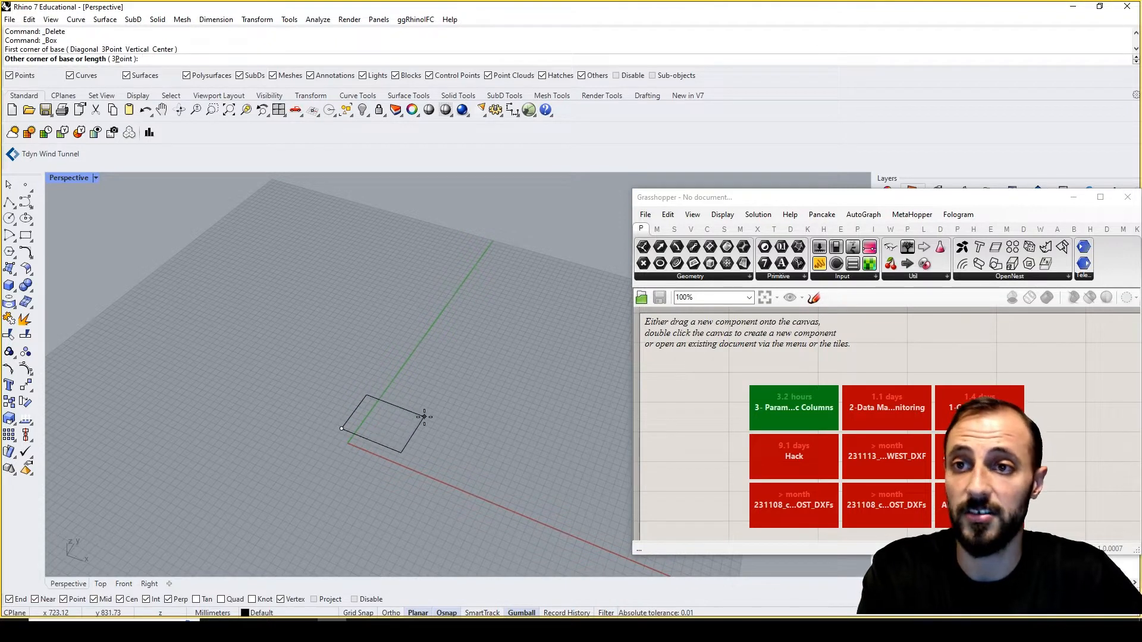
text(1000)
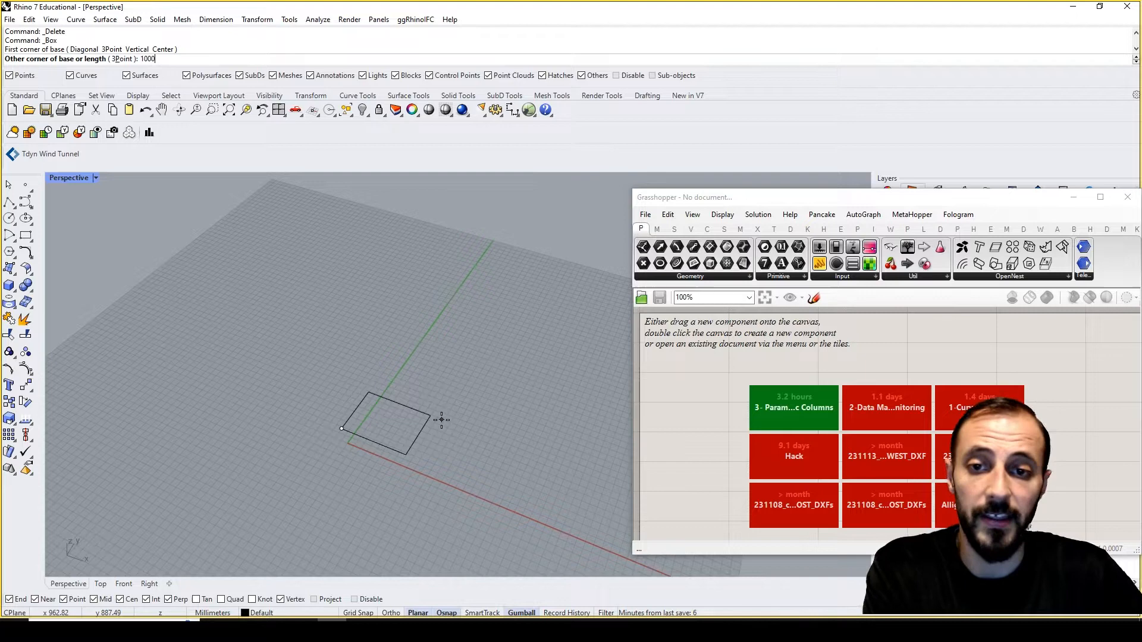
key(Return)
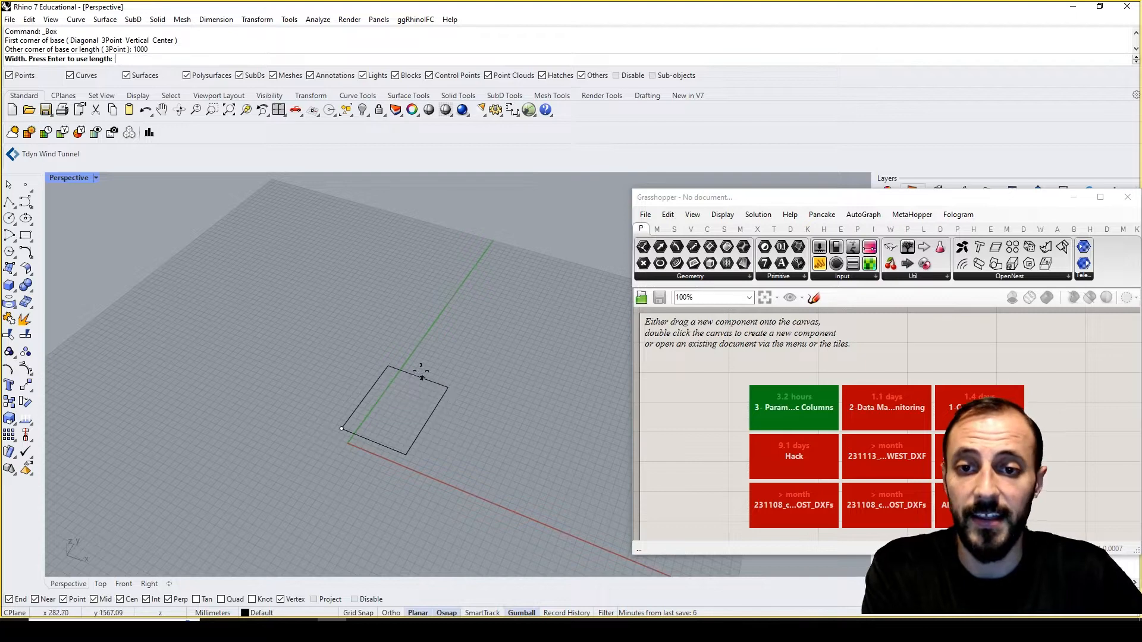
text(5000)
key(Return)
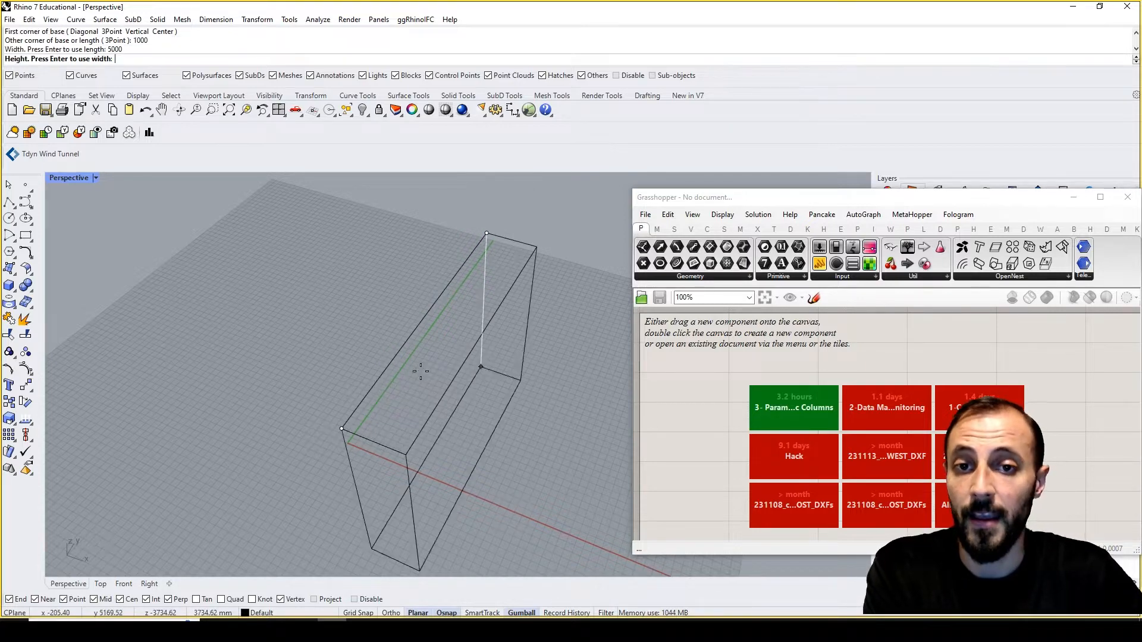
scroll(362, 237, down, 9)
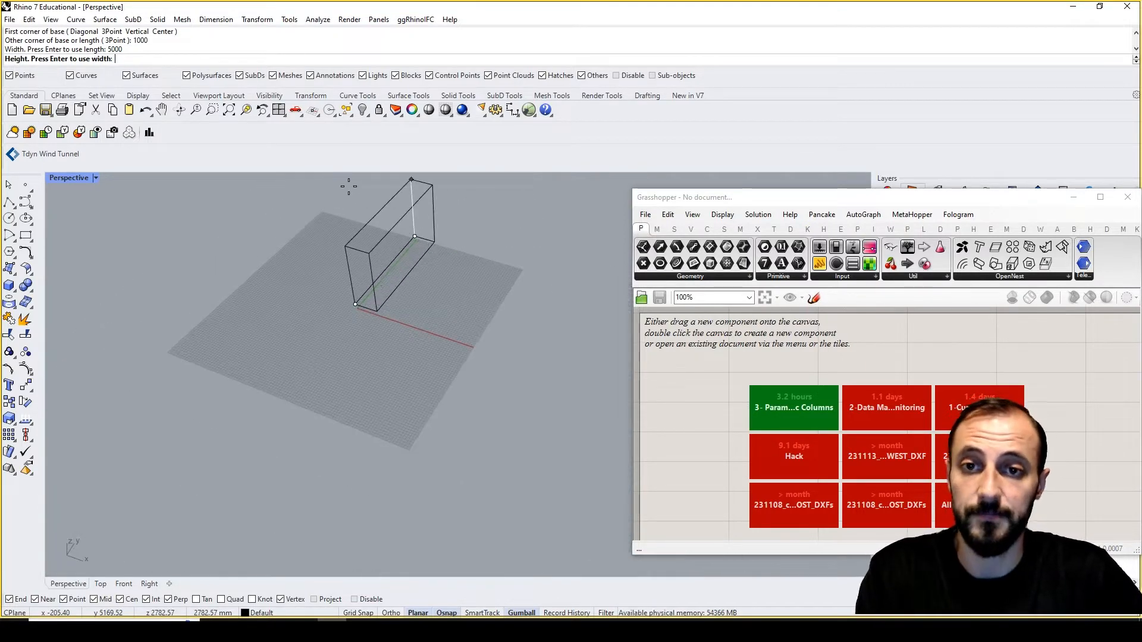
shift+right_drag(351, 210, 350, 271)
text(2000)
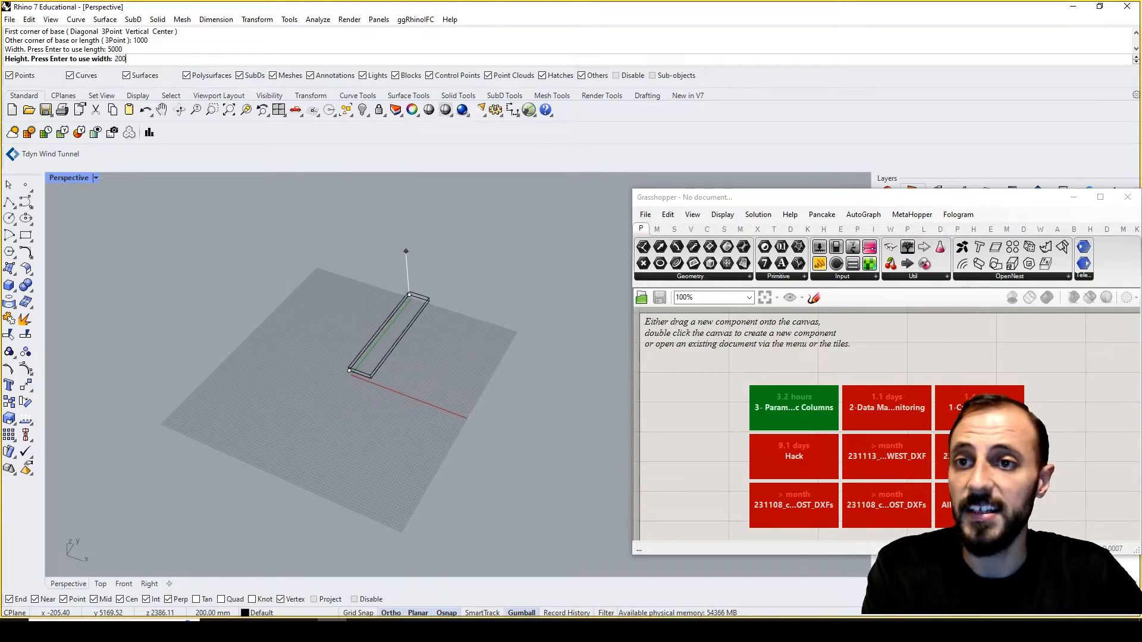
key(Return)
scroll(410, 287, up, 3)
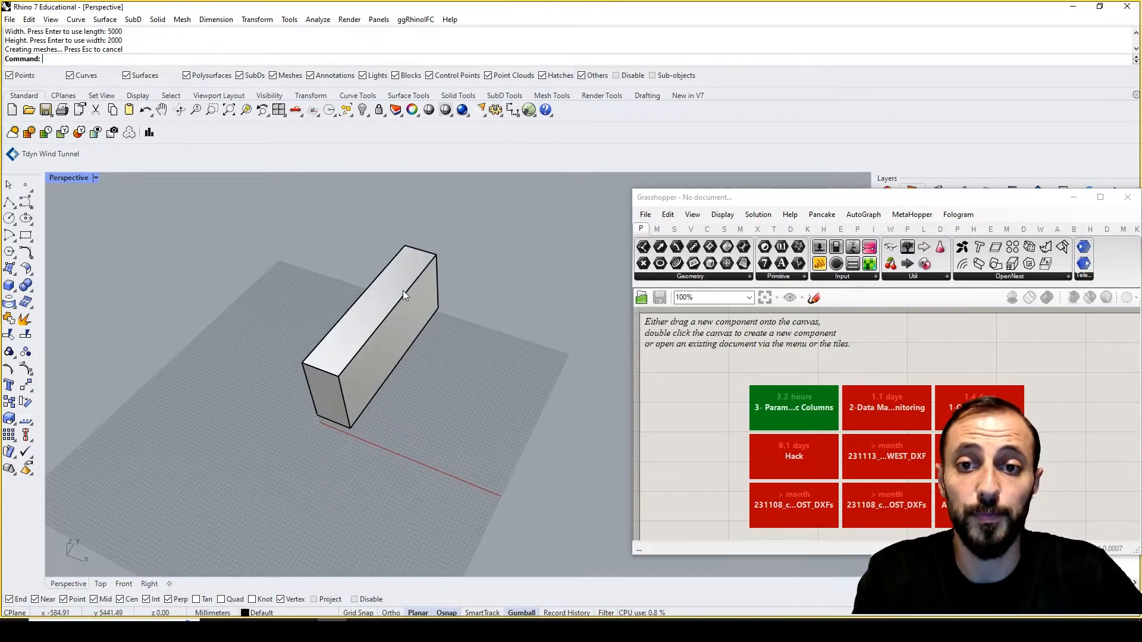
Delete the long box near the origin
click(403, 295)
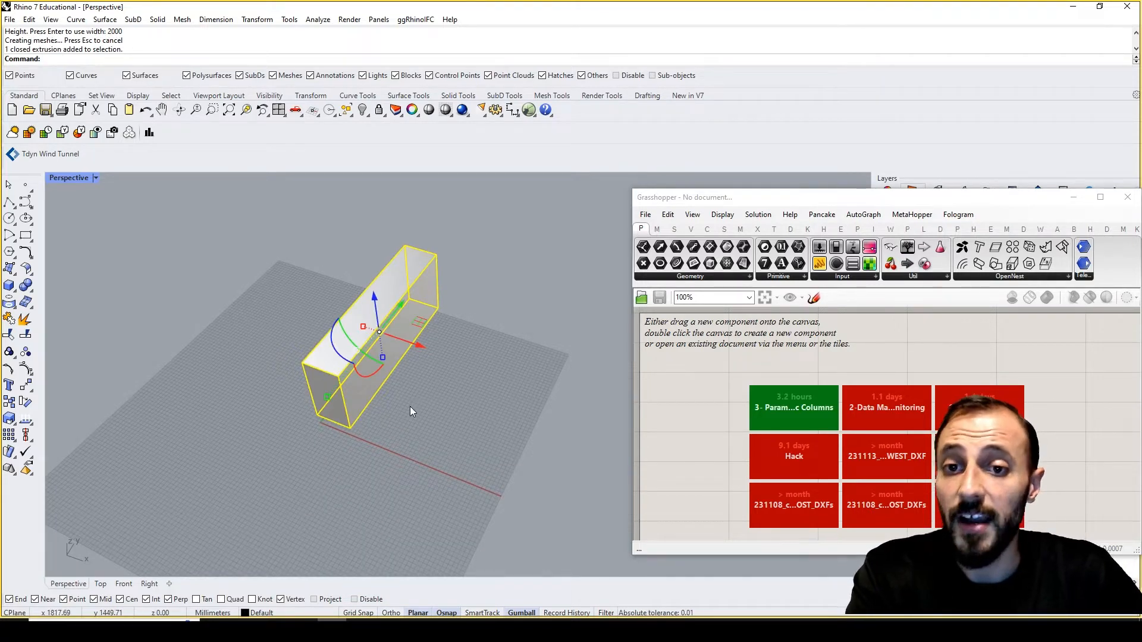
key(Delete)
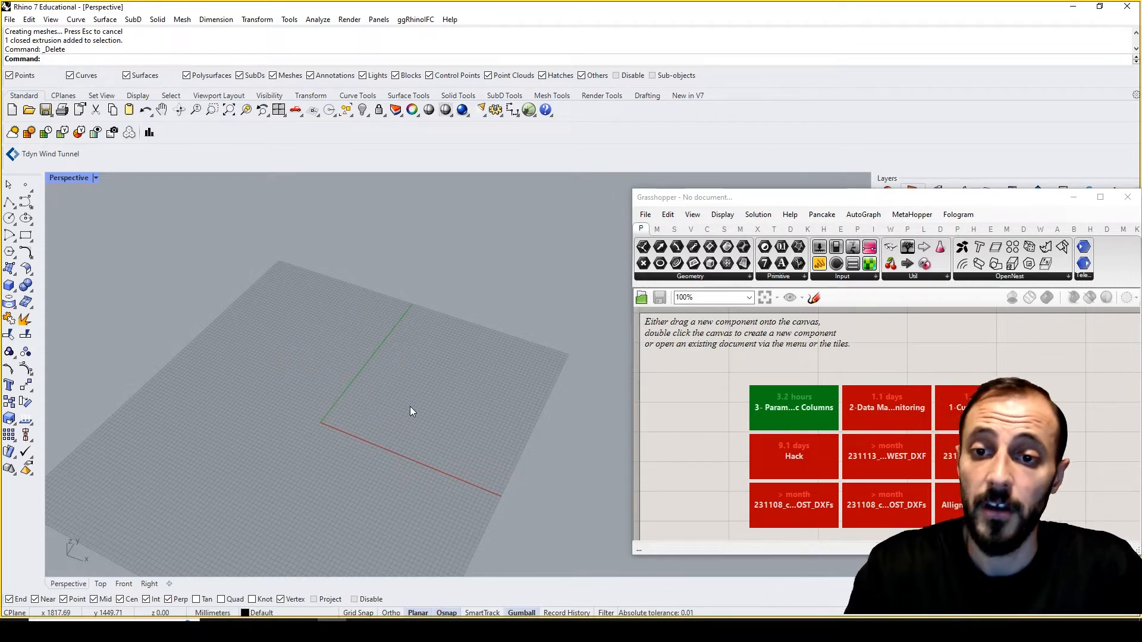
shift+right_drag(410, 407, 349, 368)
scroll(380, 405, up, 2)
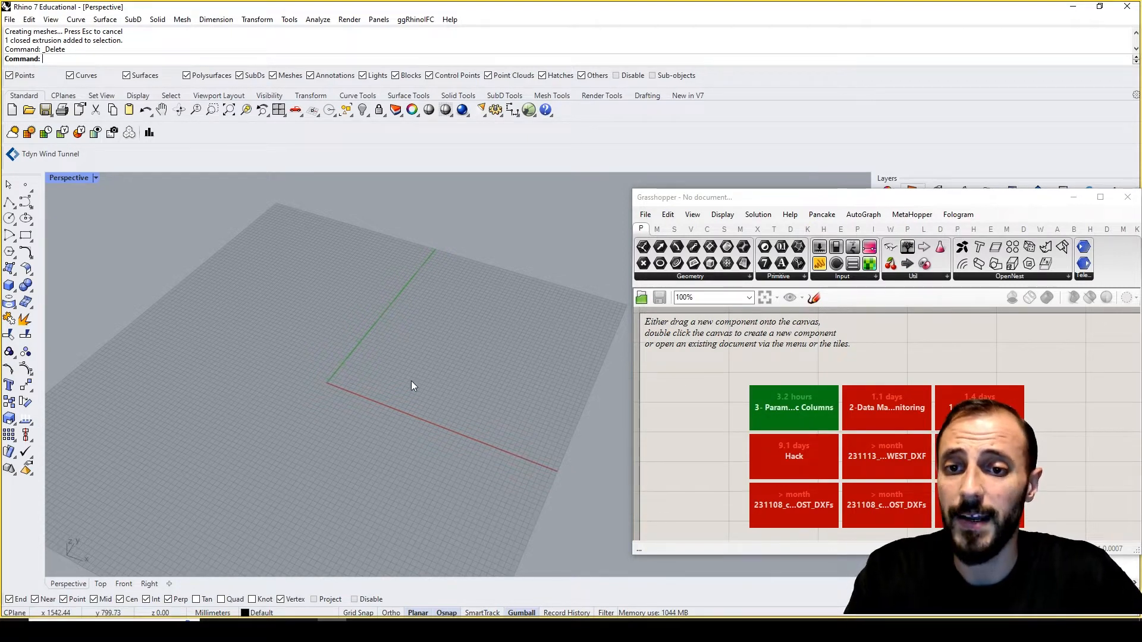
Place a Construct Point component on the Grasshopper canvas, leaving room for inputs before its coordinates
click(681, 372)
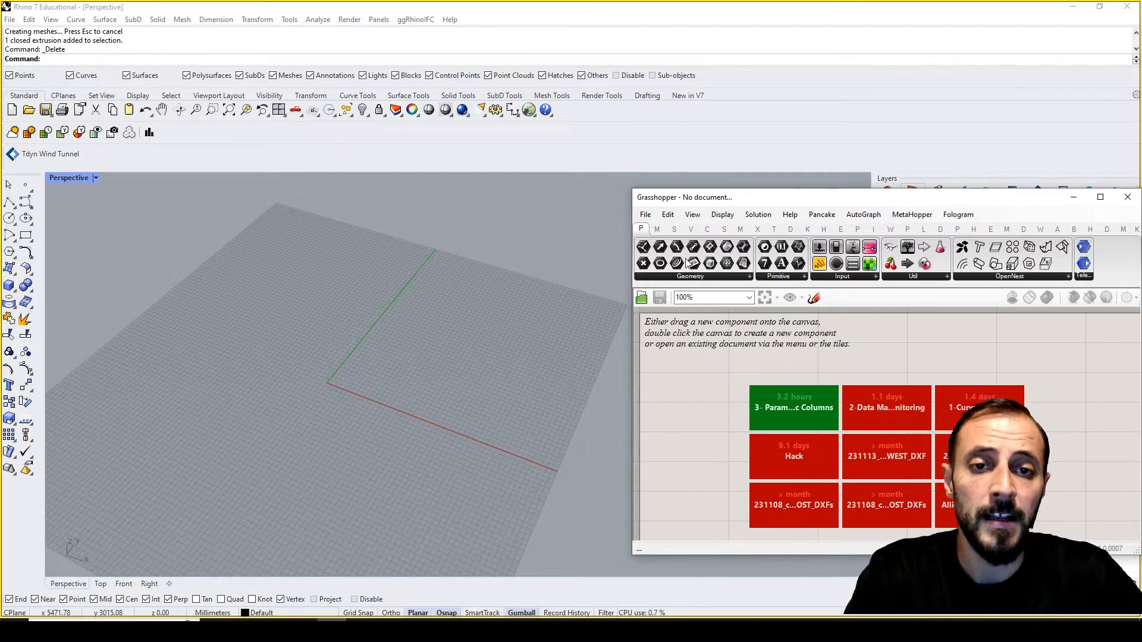
click(692, 230)
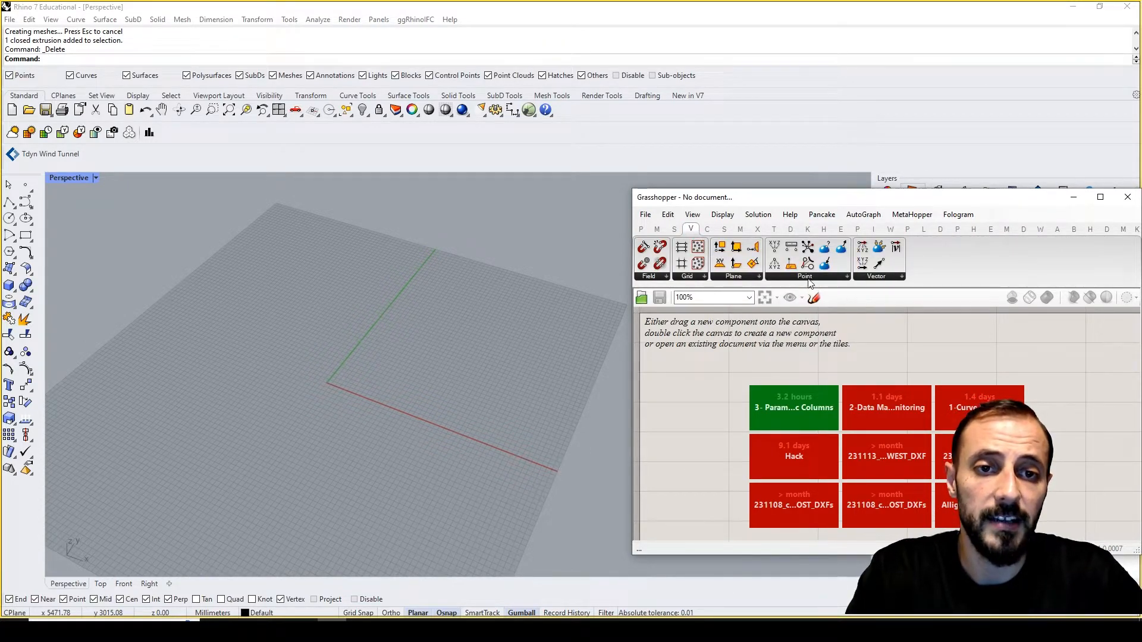
click(809, 279)
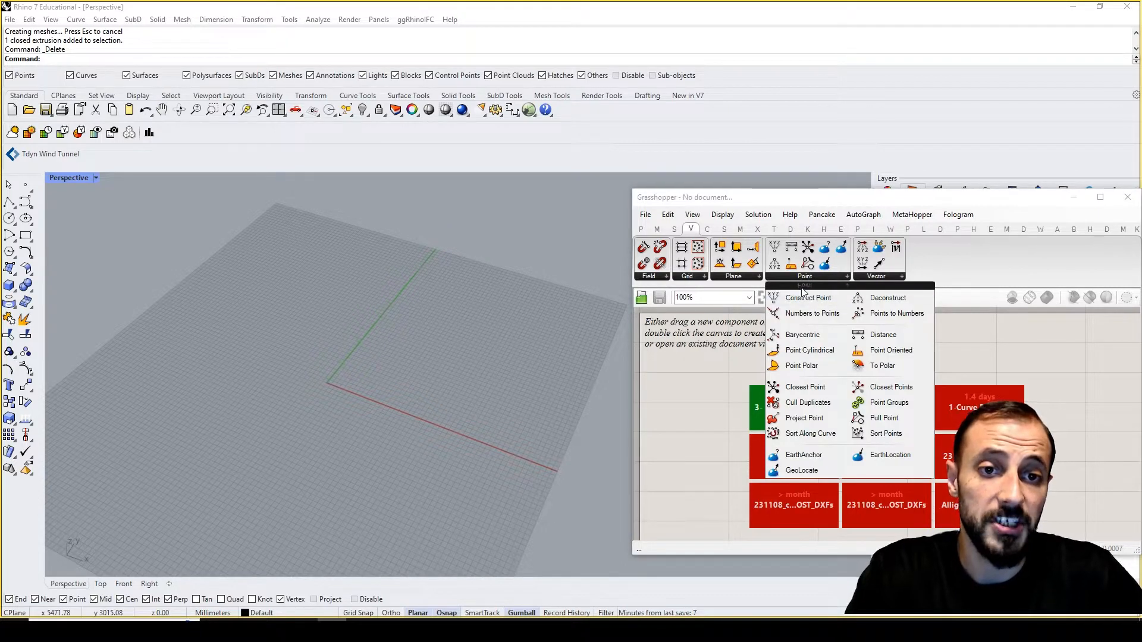
drag(806, 306, 781, 418)
right_drag(723, 369, 790, 364)
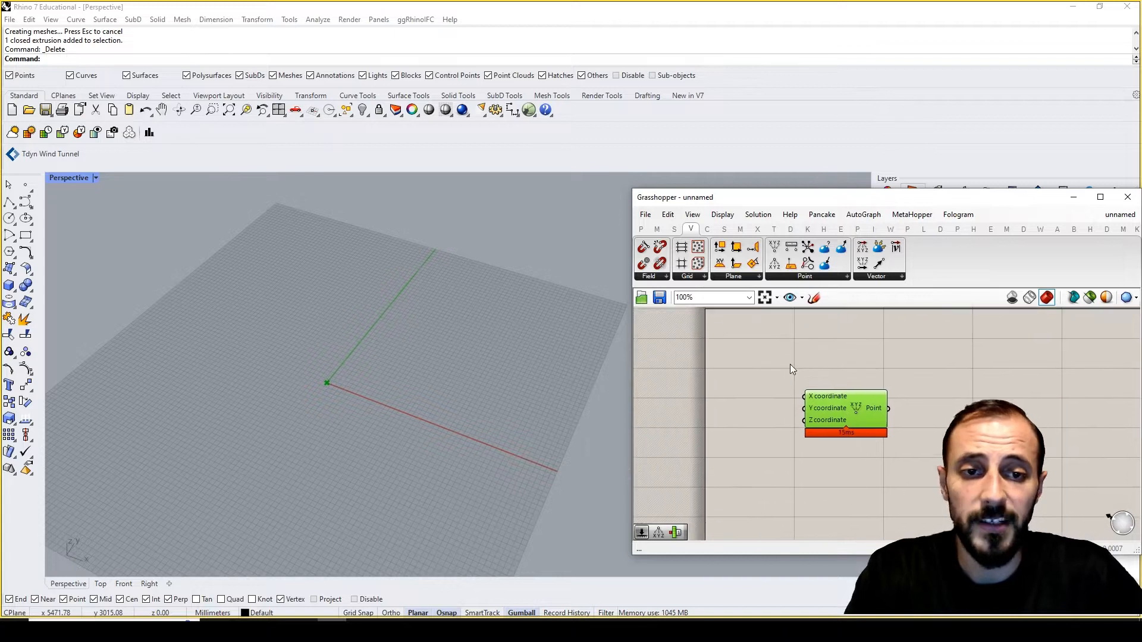
drag(807, 410, 837, 398)
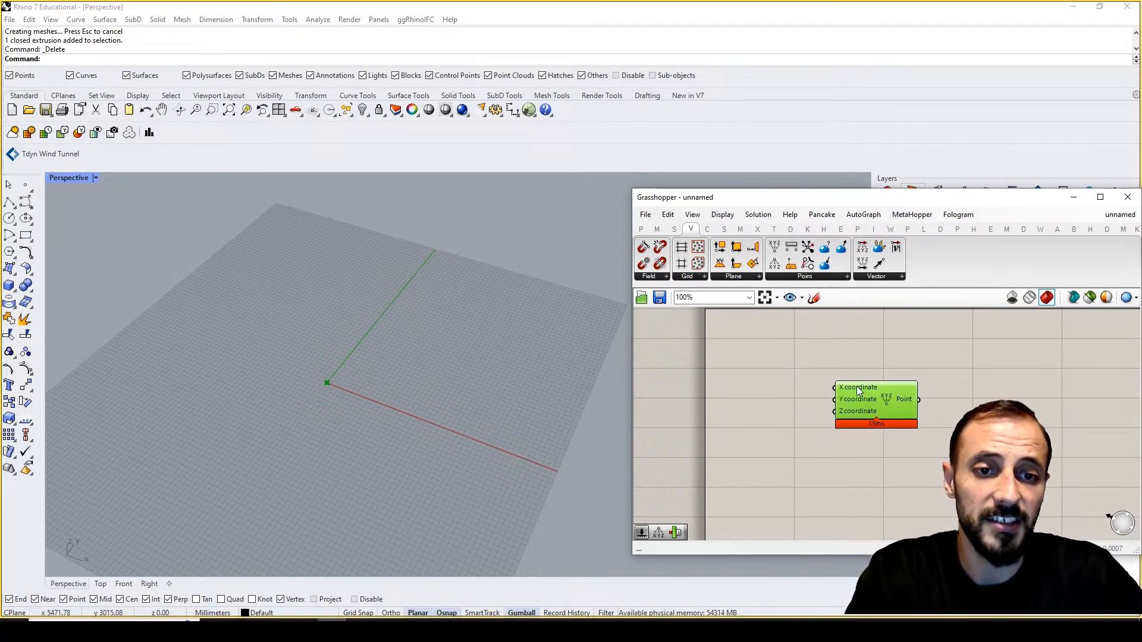
right_drag(857, 387, 816, 388)
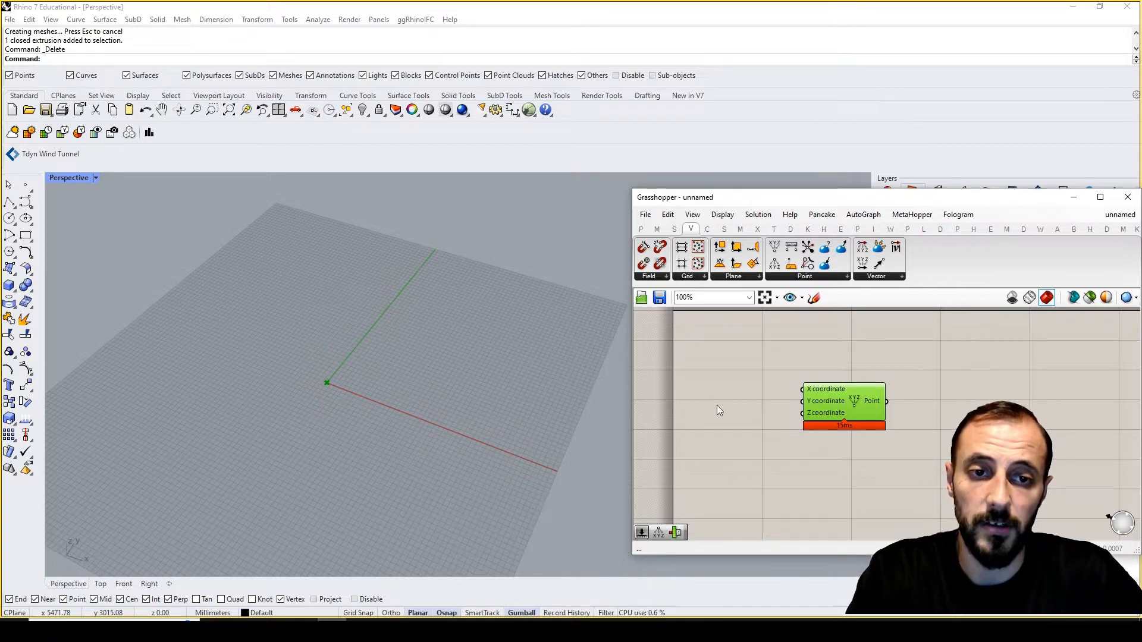
Add a number slider with the value 10000, connect it to the point's X coordinate, and align the Construct Point component with it
double_click(665, 384)
text(1)
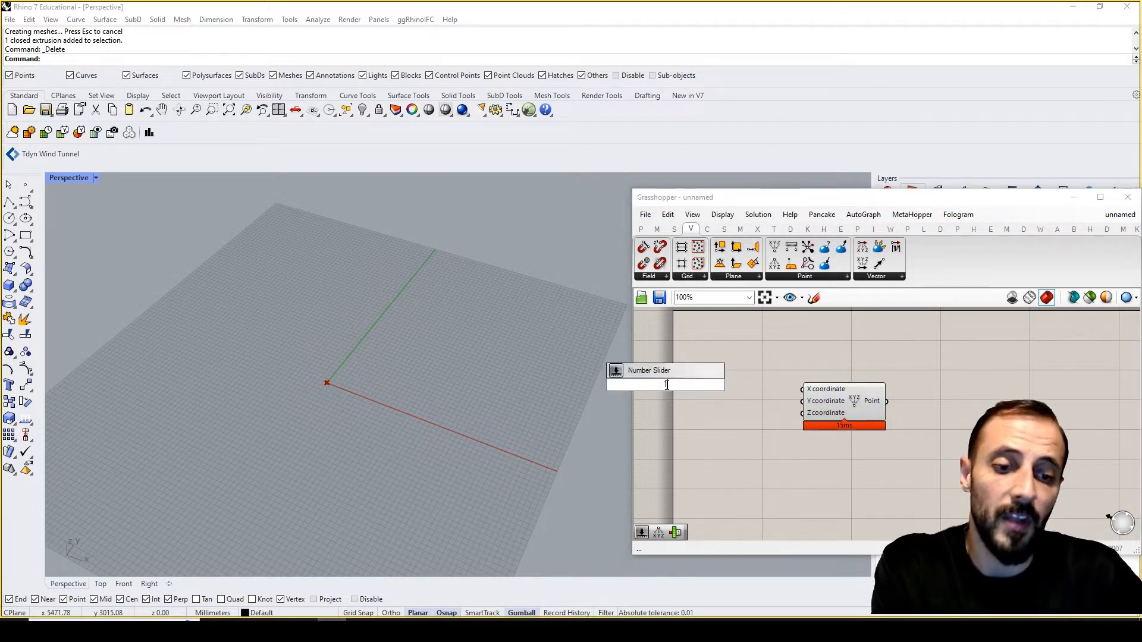
text(0000)
key(Return)
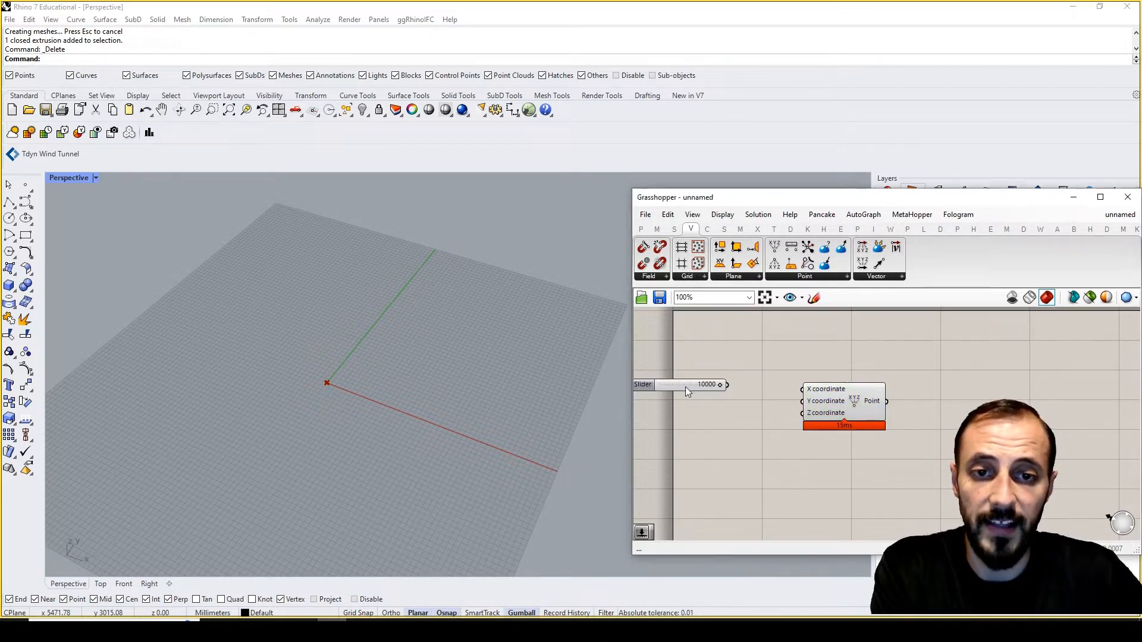
drag(727, 385, 805, 391)
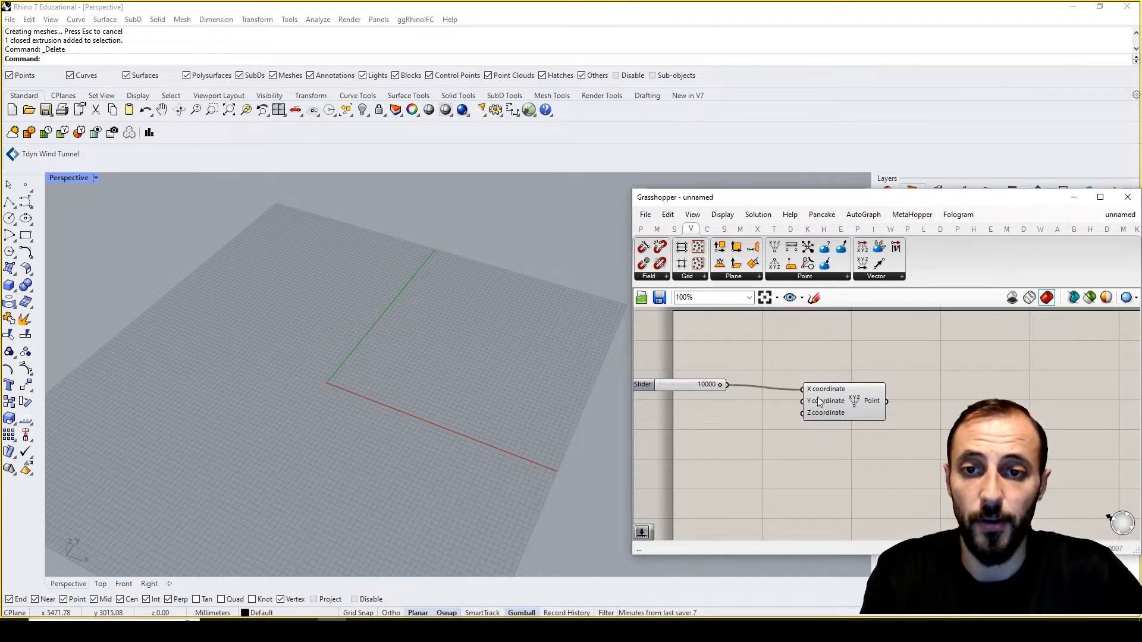
click(819, 401)
scroll(416, 361, down, 10)
shift+right_drag(438, 433, 234, 395)
scroll(233, 394, down, 4)
scroll(234, 395, up, 6)
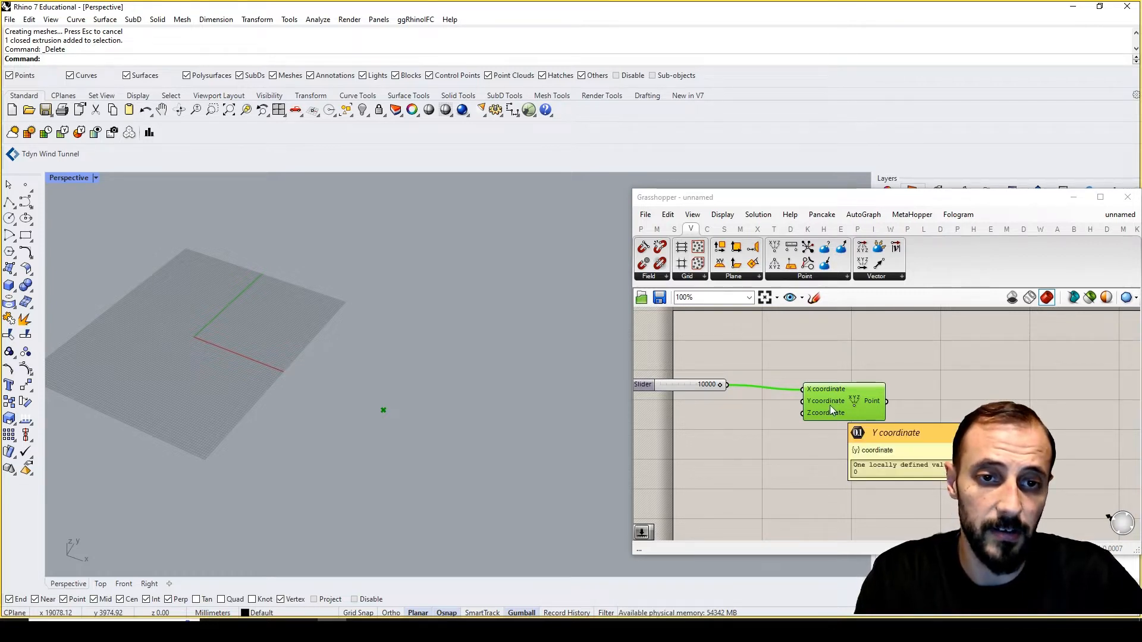
drag(833, 401, 838, 396)
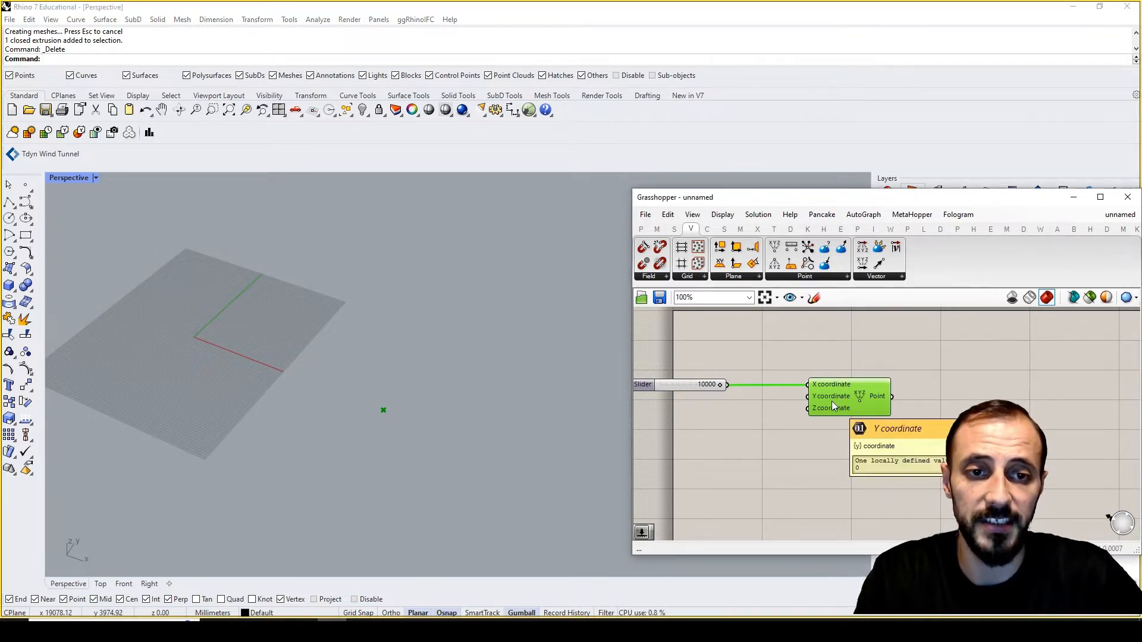
double_click(727, 417)
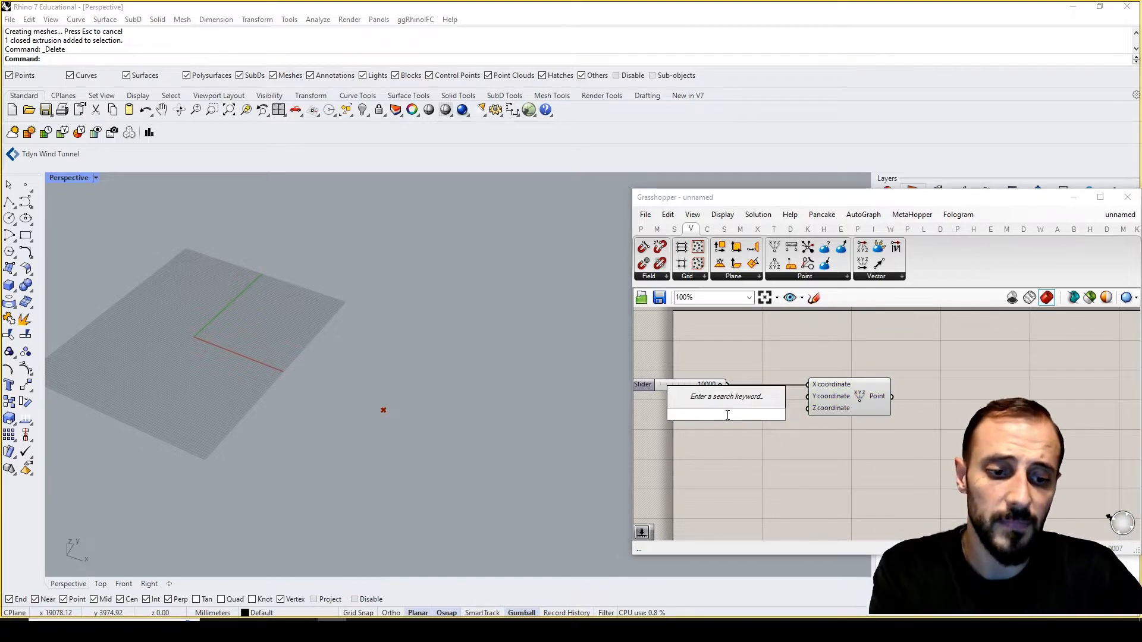
text(1)
key(Return)
click(747, 415)
key(Delete)
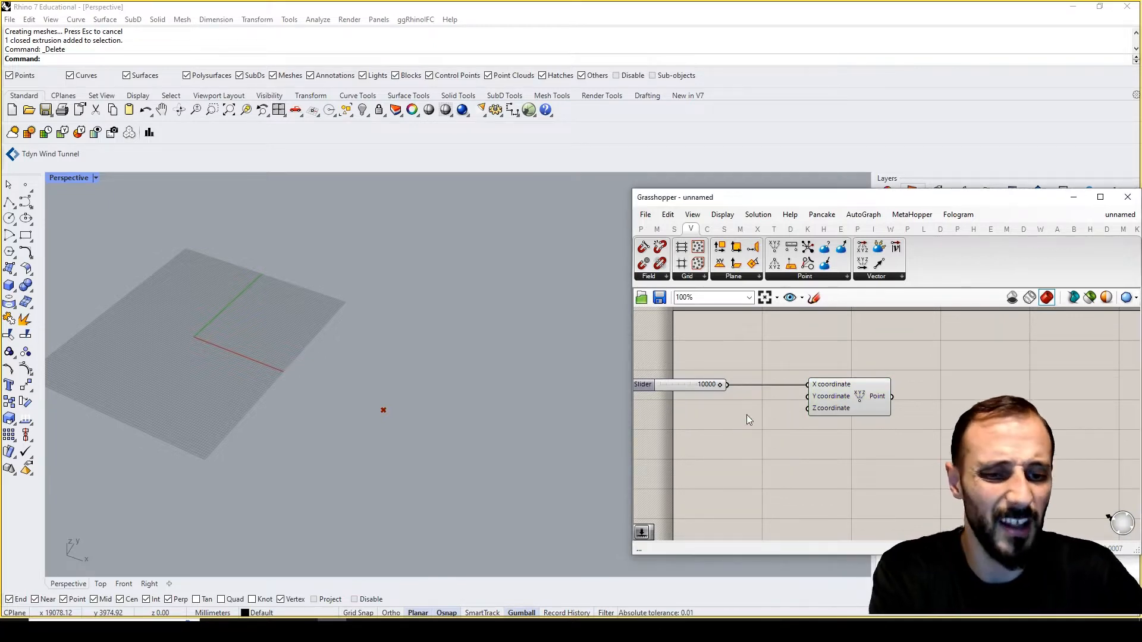
Add a second number slider with the value 10000 below the X coordinate slider
double_click(747, 416)
text(1000)
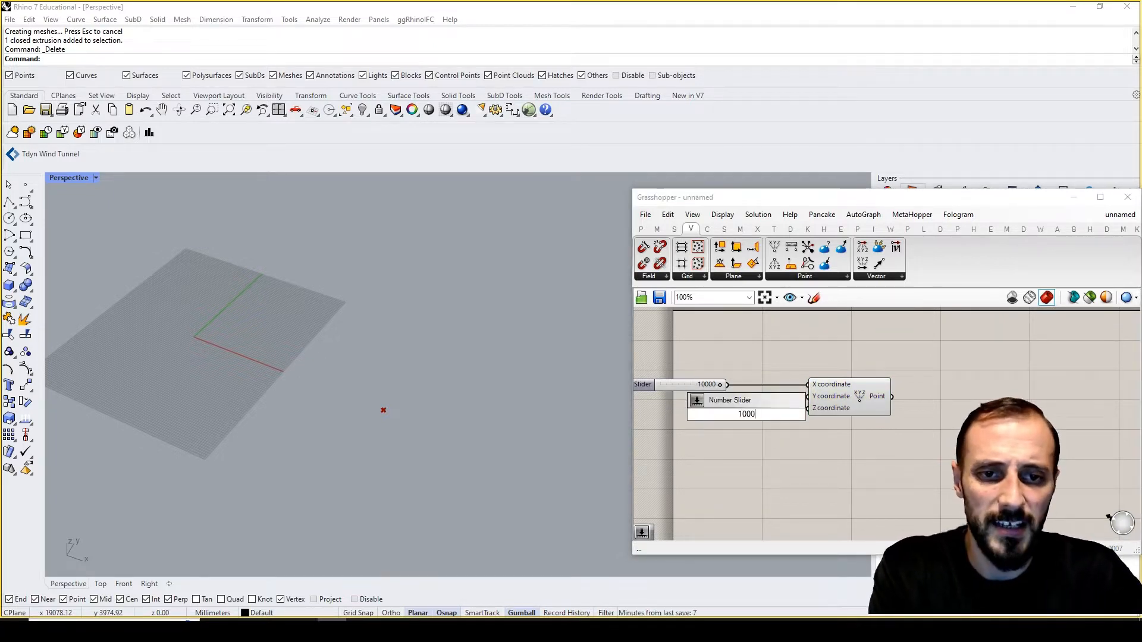
text(0)
key(Return)
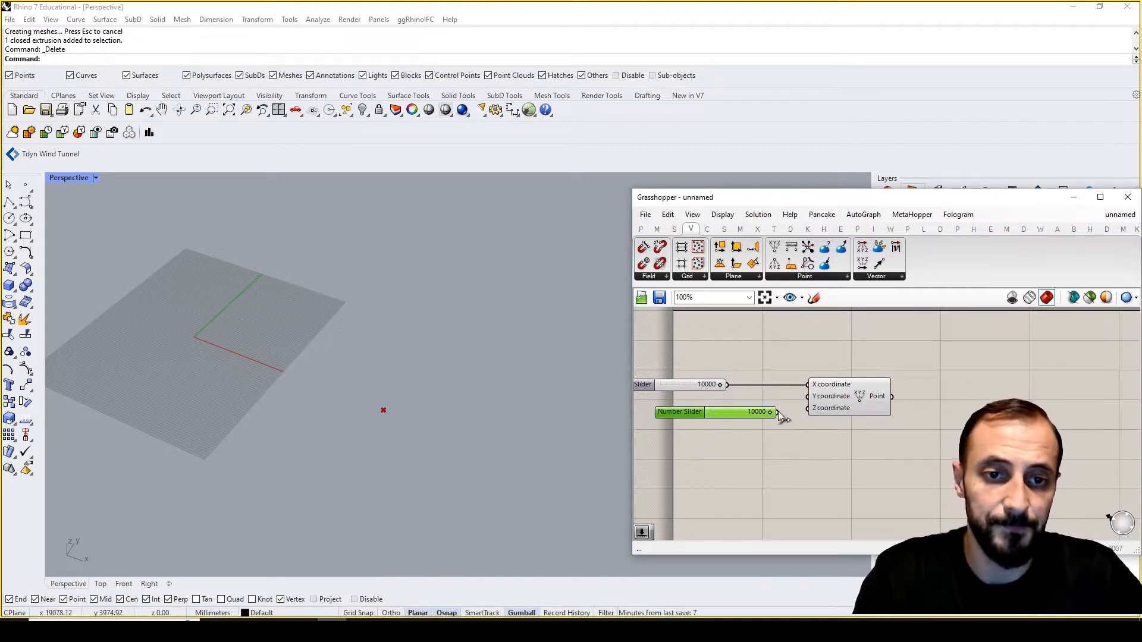
Add a third number slider with the value 10000 and connect the two lower sliders to the point's Y and Z coordinates
drag(747, 414, 698, 419)
drag(802, 408, 805, 408)
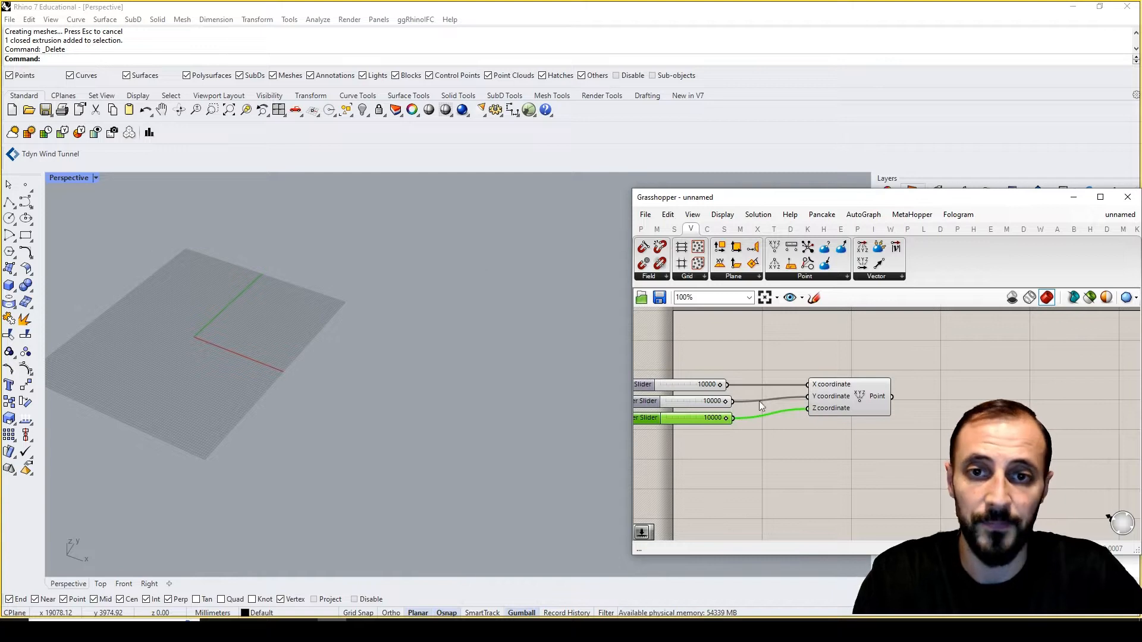
scroll(367, 357, down, 6)
shift+right_drag(367, 357, 374, 403)
right_drag(860, 398, 887, 402)
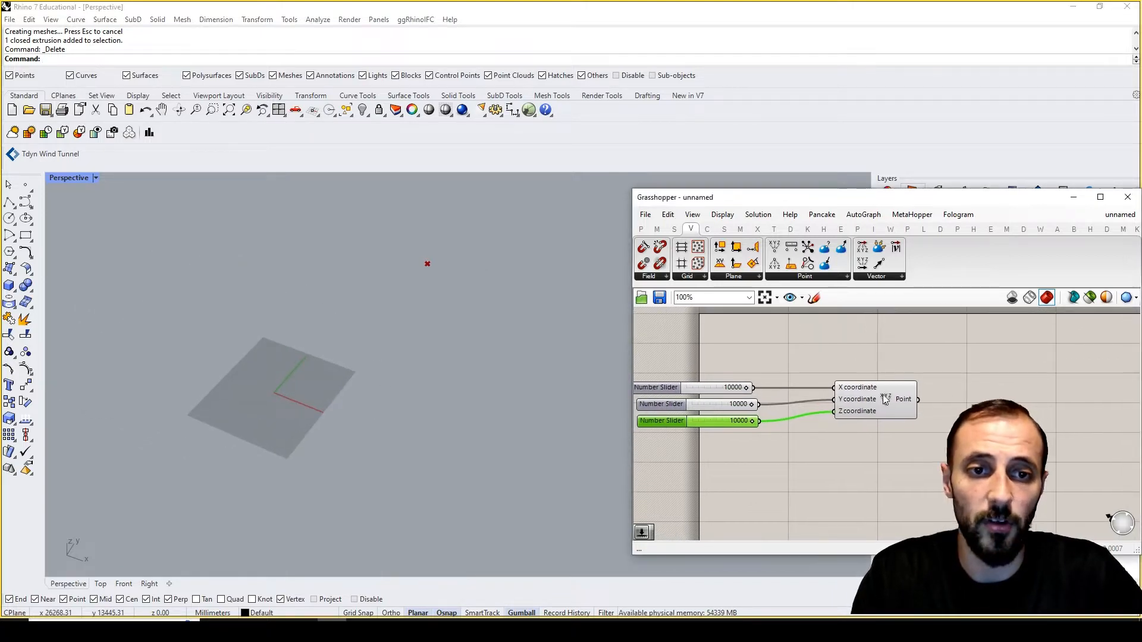
drag(885, 399, 893, 399)
click(863, 371)
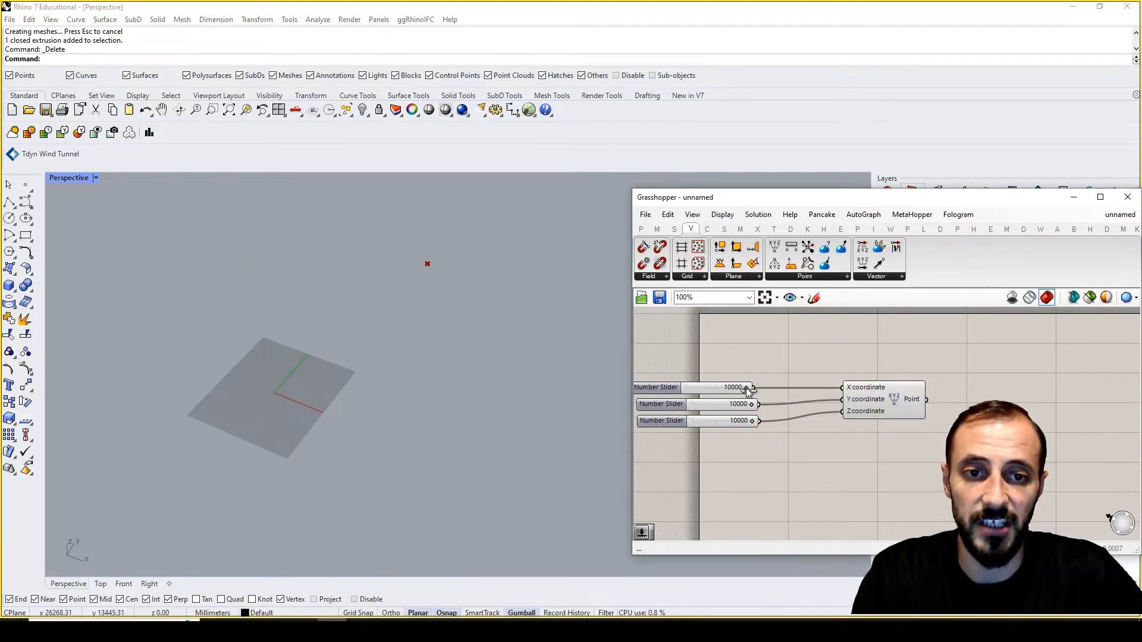
Set the X, Y and Z coordinate sliders to 0 to place the point at the origin
drag(748, 388, 791, 402)
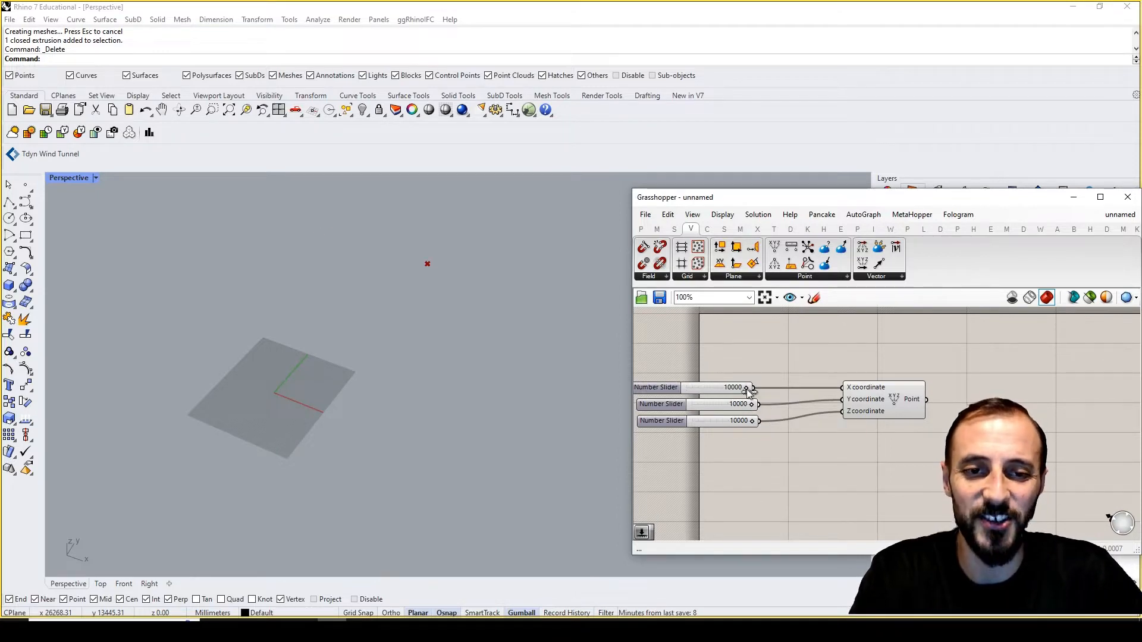
drag(747, 389, 687, 387)
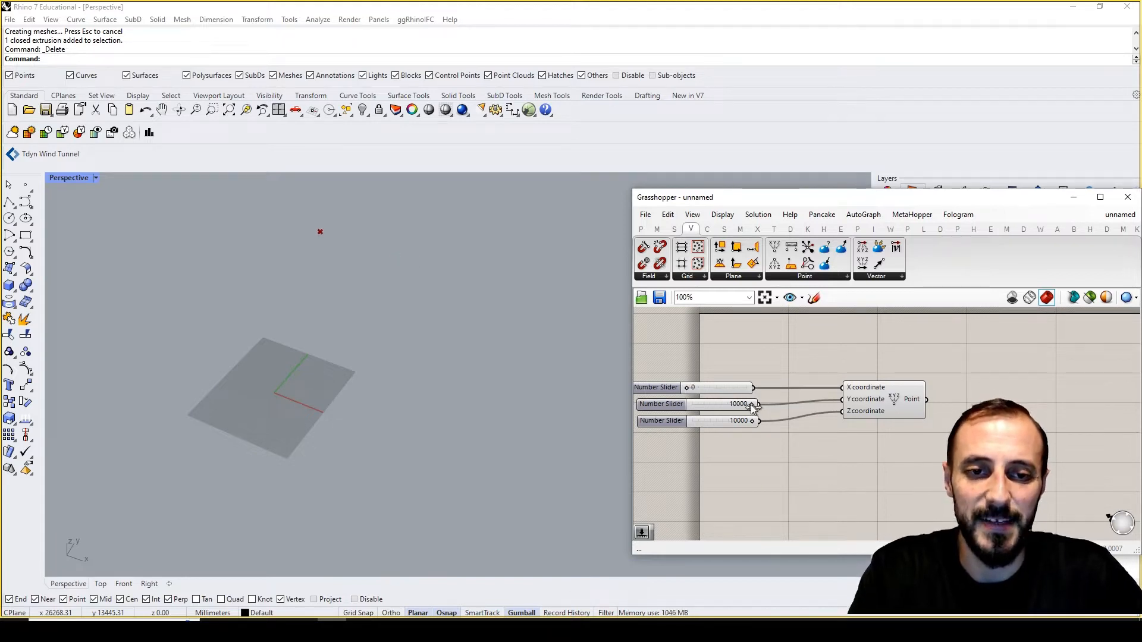
drag(752, 405, 673, 420)
Group the three number sliders together with the Construct Point component
right_drag(884, 368, 991, 384)
drag(1006, 373, 690, 483)
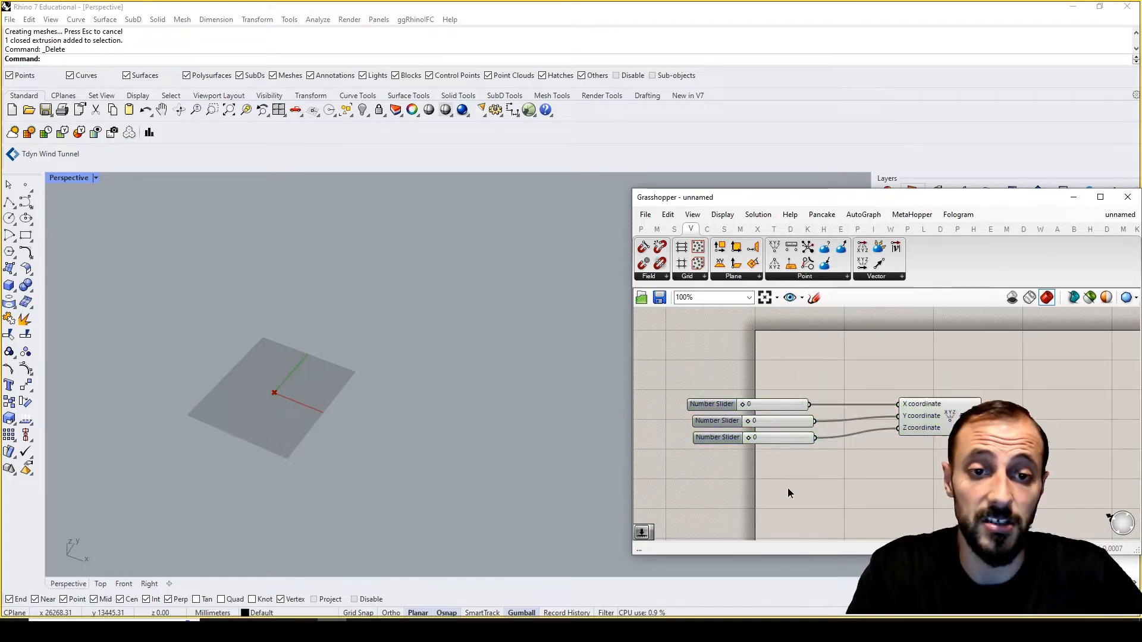
drag(1002, 384, 735, 480)
right_click(741, 503)
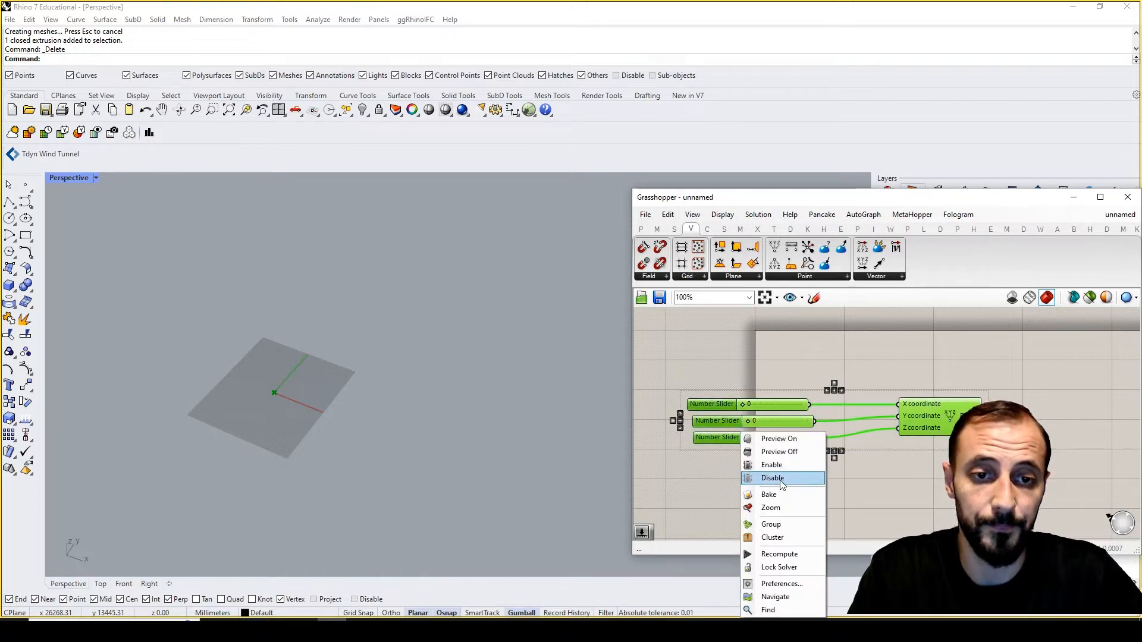
click(768, 524)
Add a Scribble note below the grouped point components
double_click(816, 490)
text(scribb)
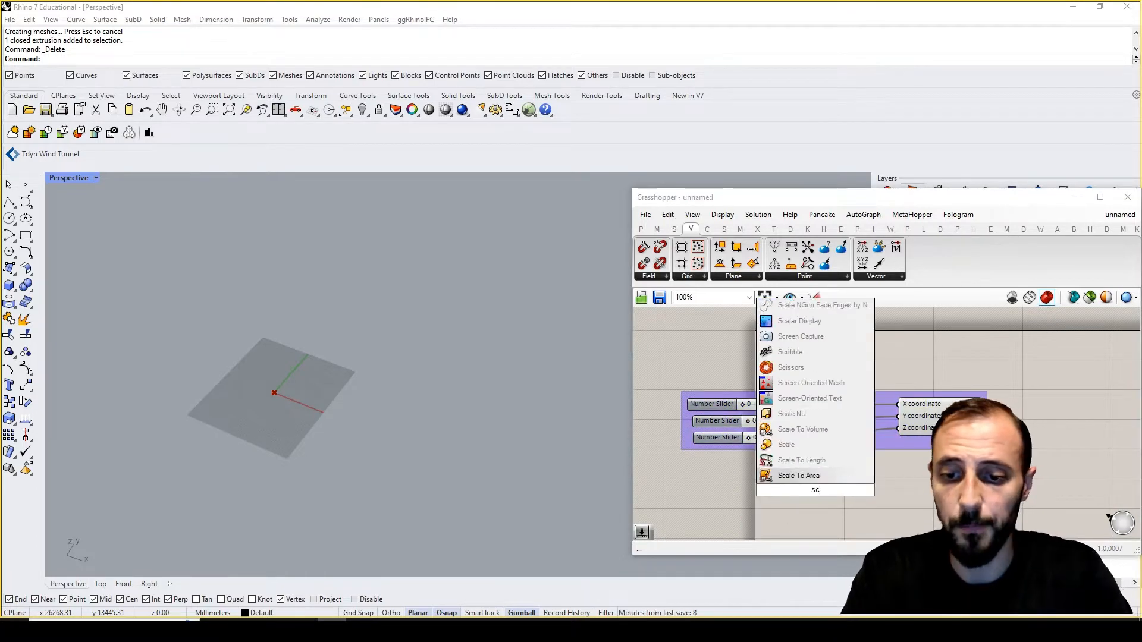
key(Return)
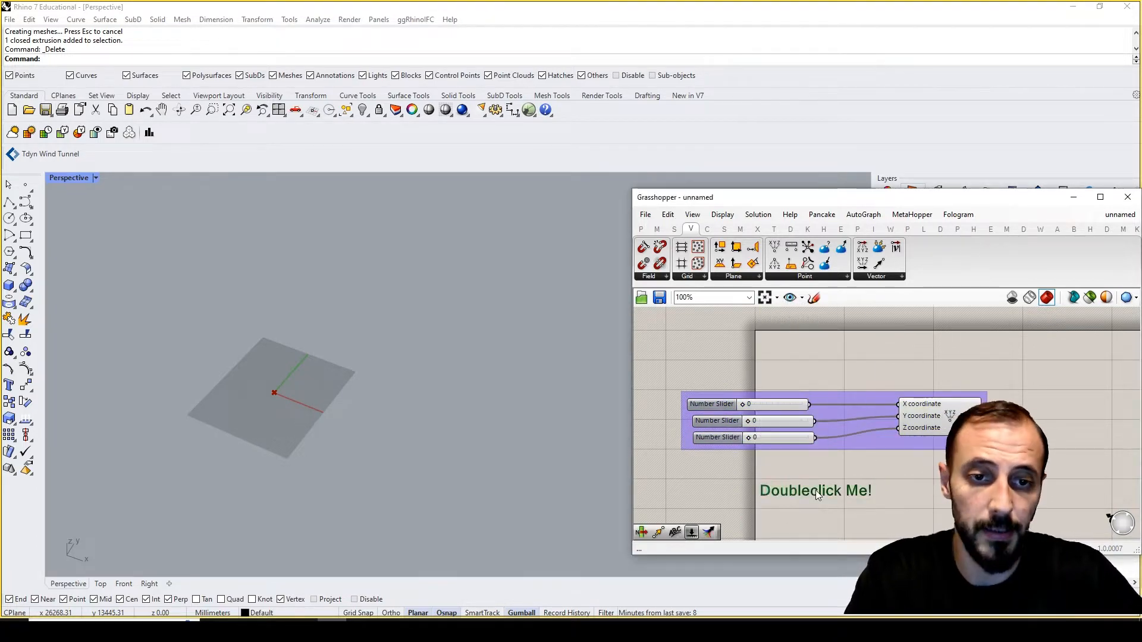
Set the scribble's text to "Column Base Point/Plane"
double_click(817, 492)
key(BackSpace)
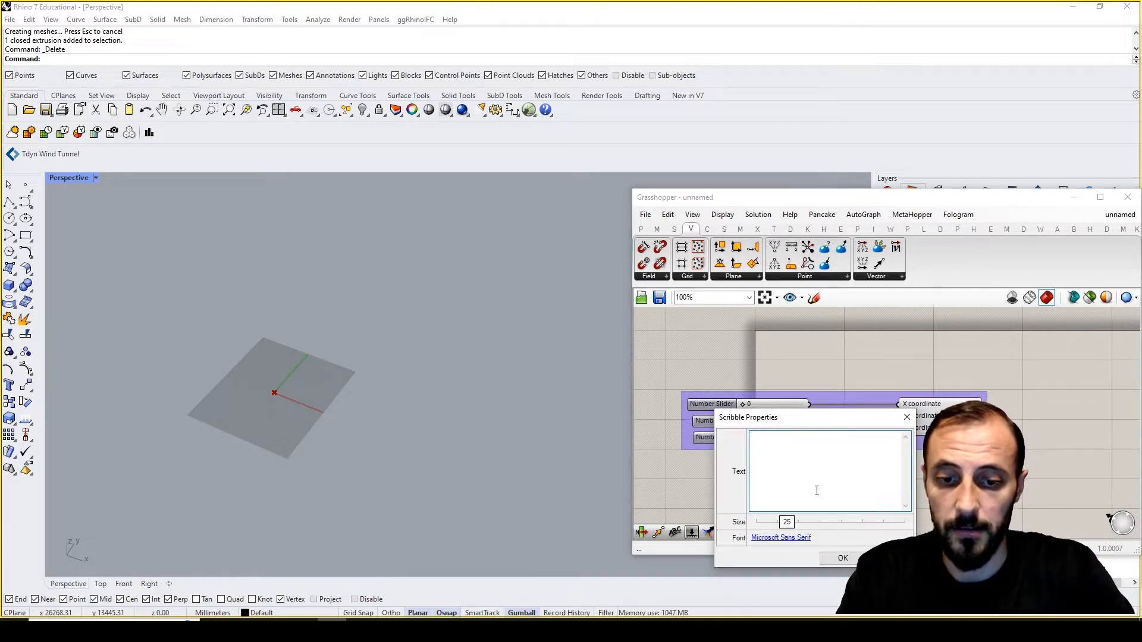
text(Columt)
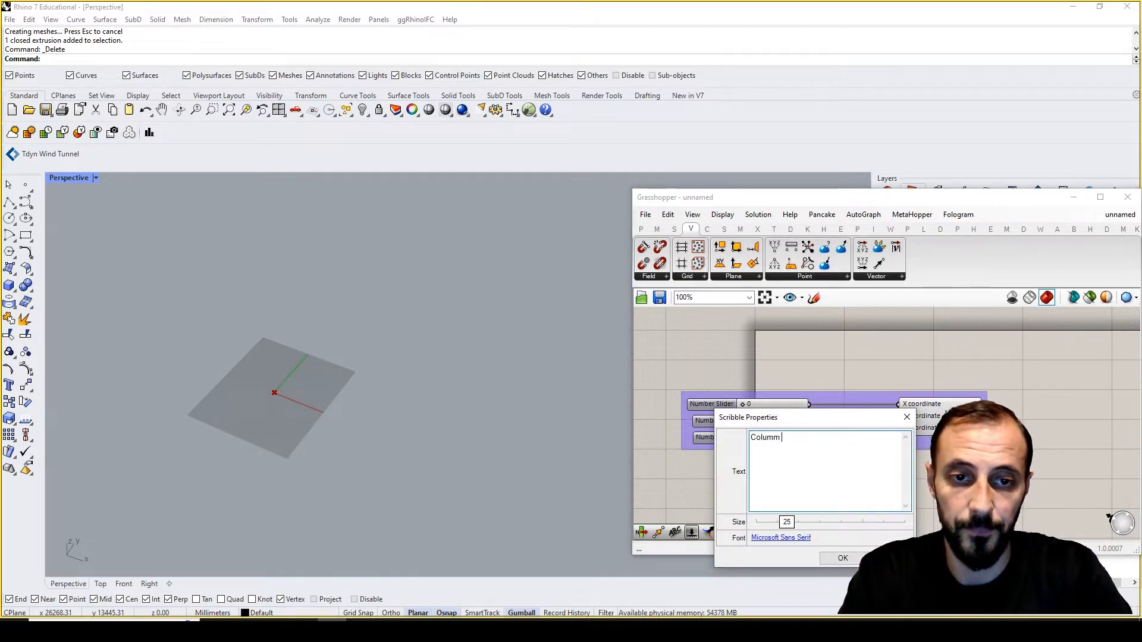
key(BackSpace)
text(n )
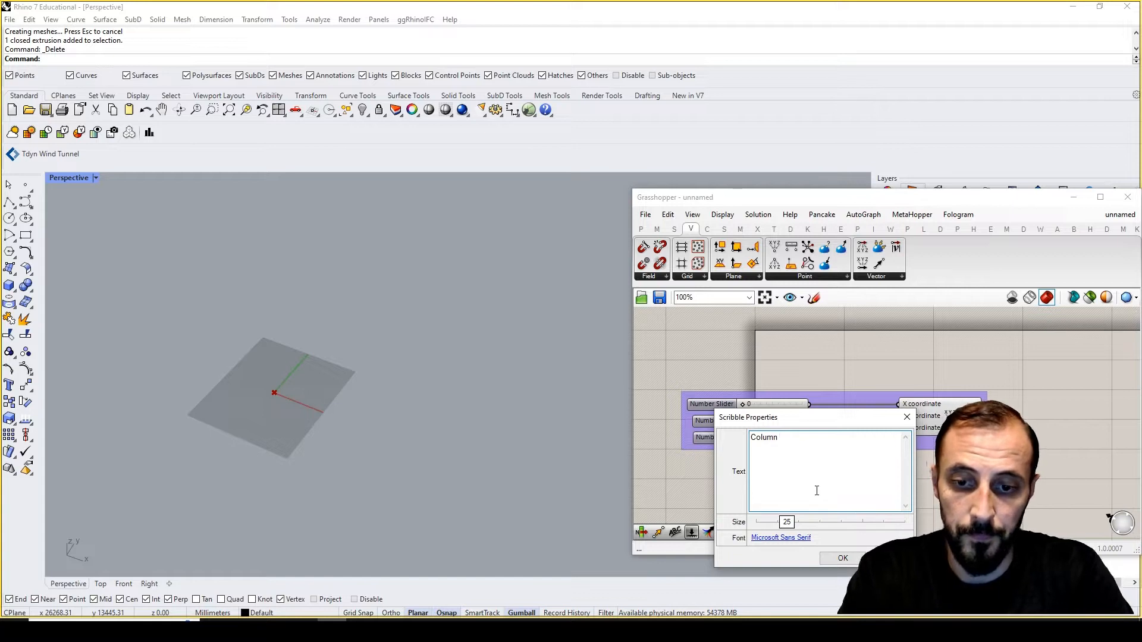
text(Base)
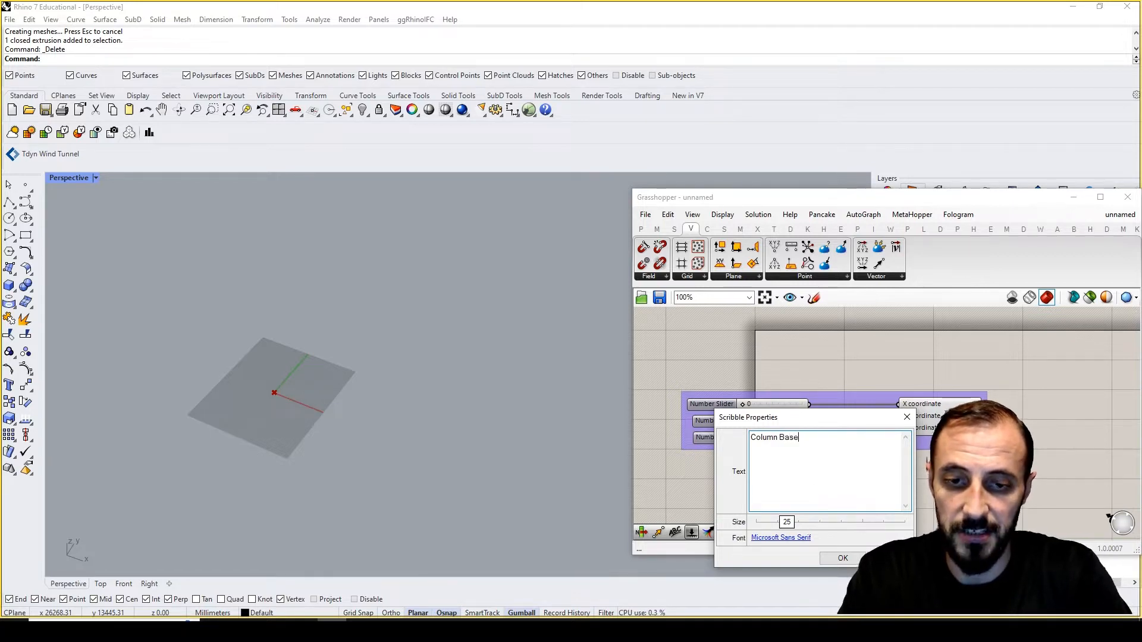
text( Point/Pla)
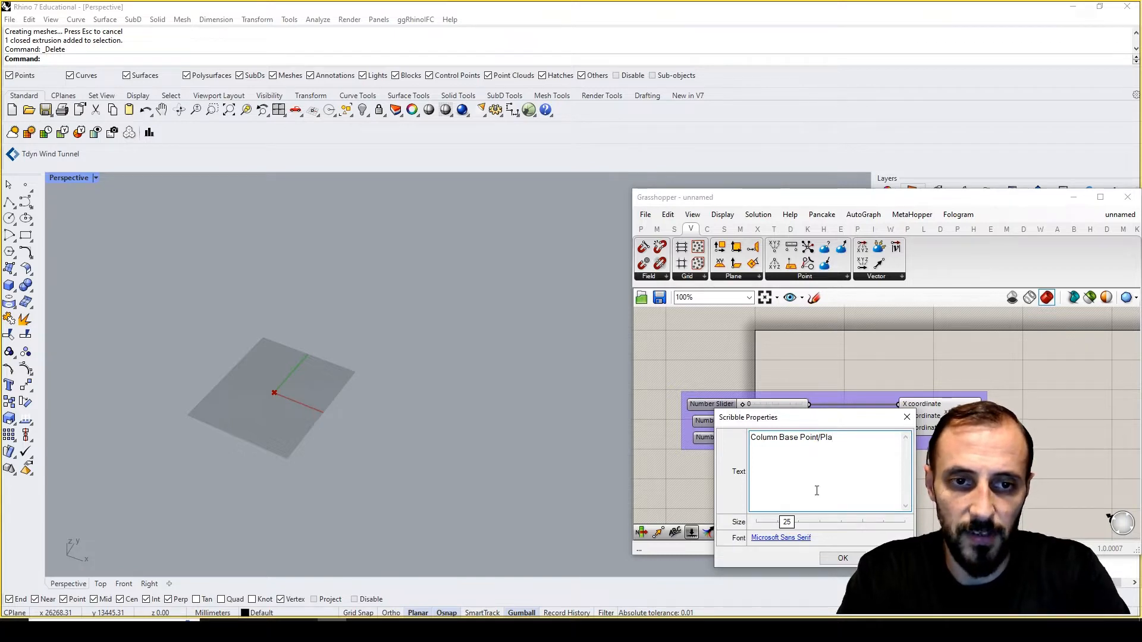
key(BackSpace)
key(BackSpace)
text(lane)
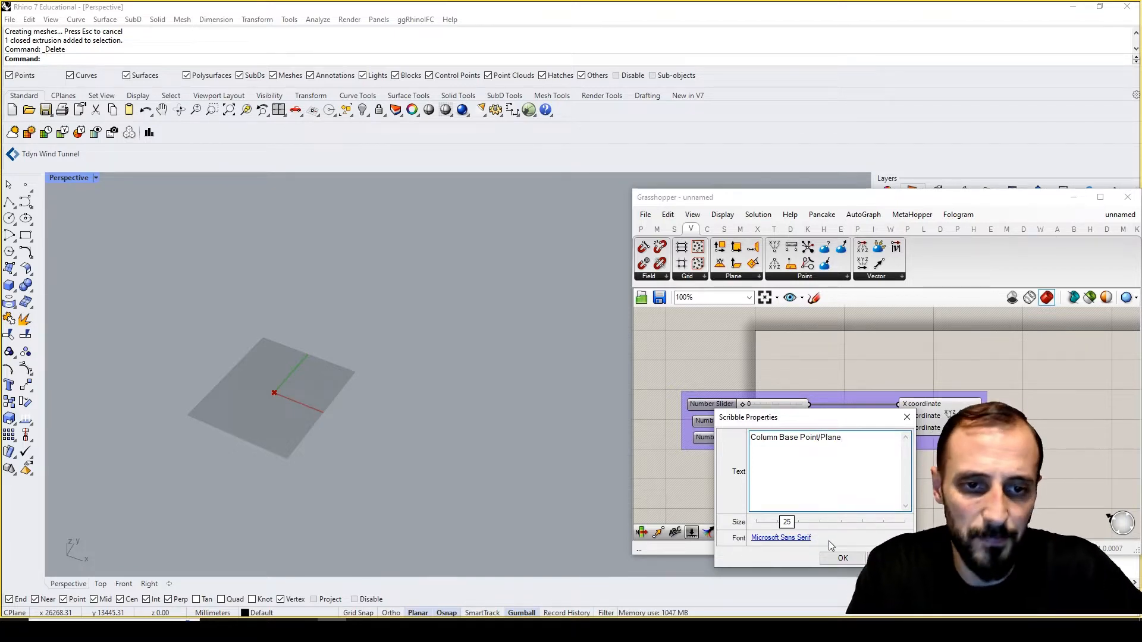
click(843, 558)
Move the Column Base Point/Plane scribble above the sliders and add it to the group
drag(870, 489, 841, 366)
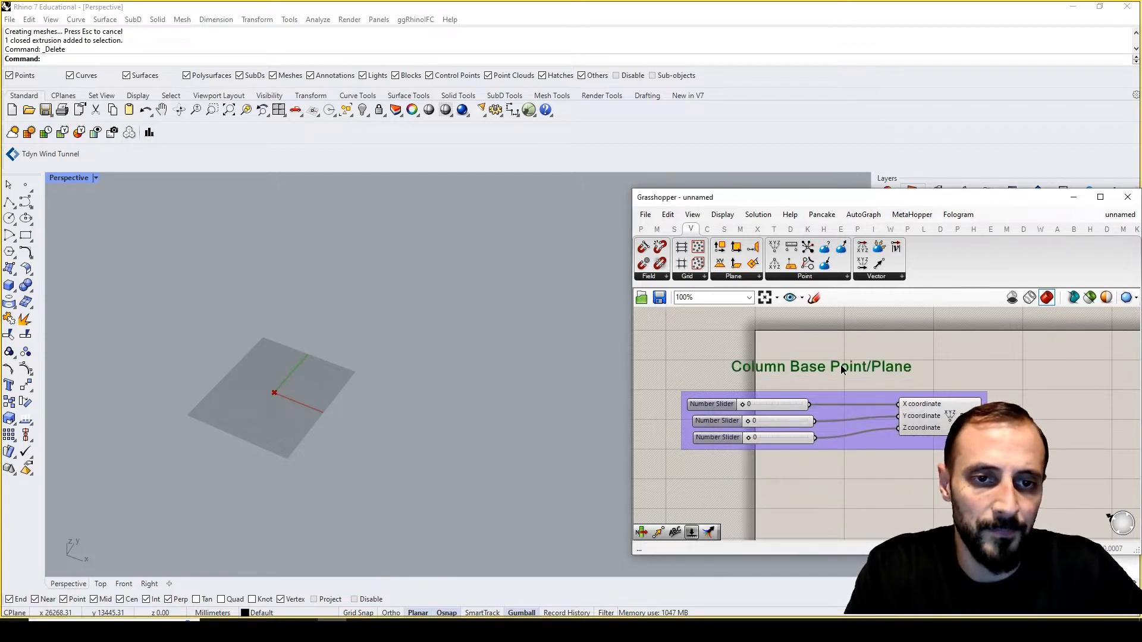
right_click(851, 397)
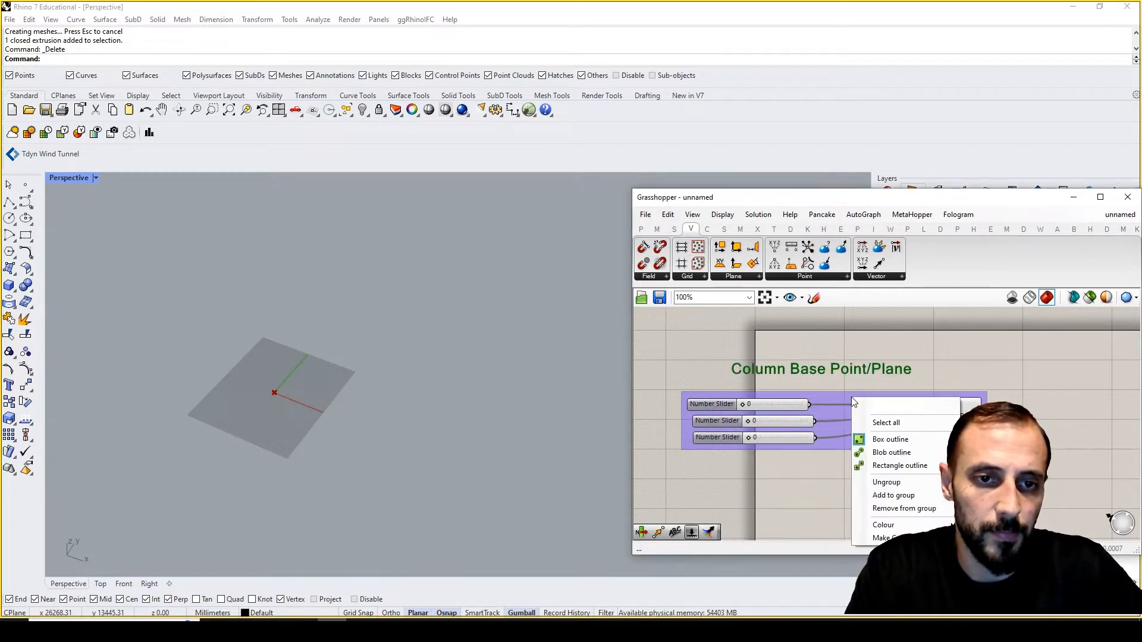
click(893, 495)
right_drag(884, 474, 851, 460)
scroll(860, 455, down, 1)
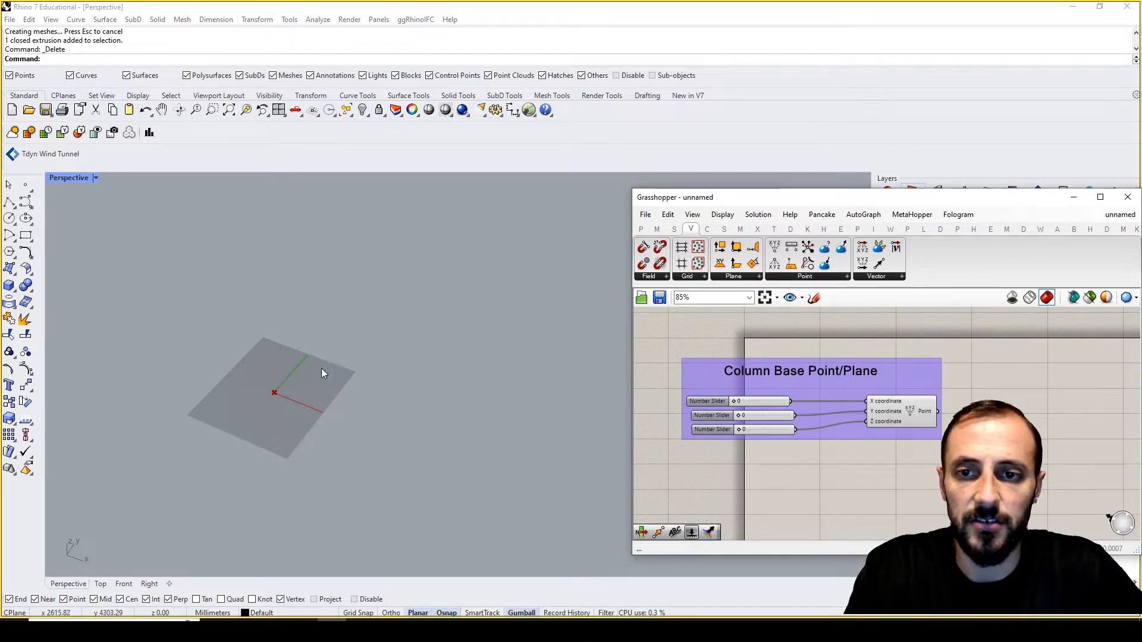
Place a Rectangle component after the Column Base Point/Plane group, leaving space for inputs between them
scroll(269, 387, up, 3)
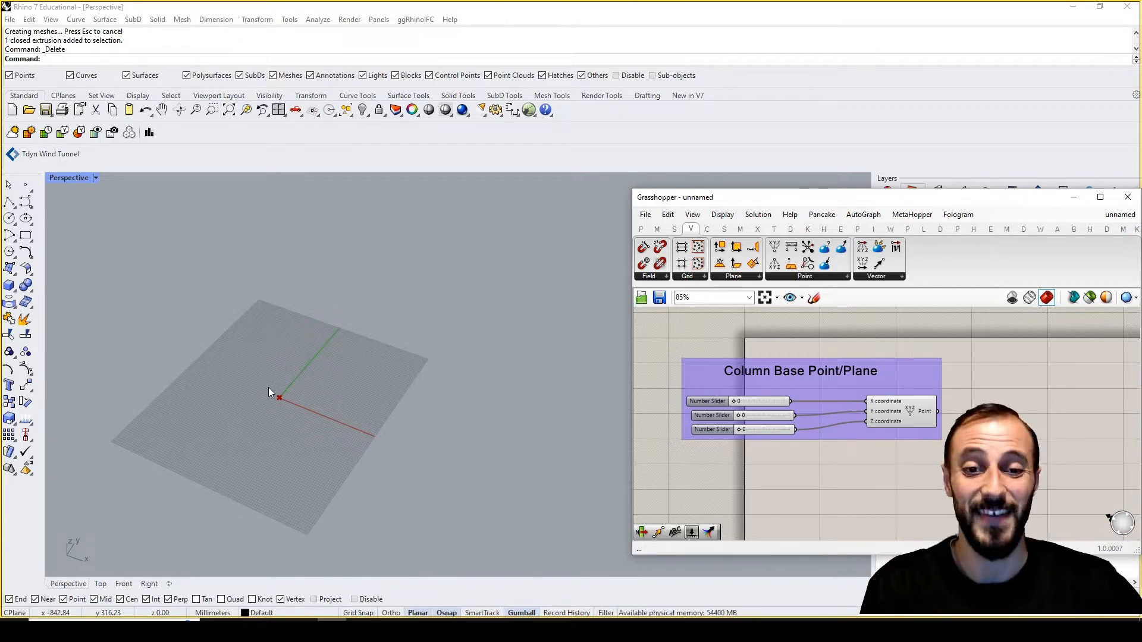
click(706, 230)
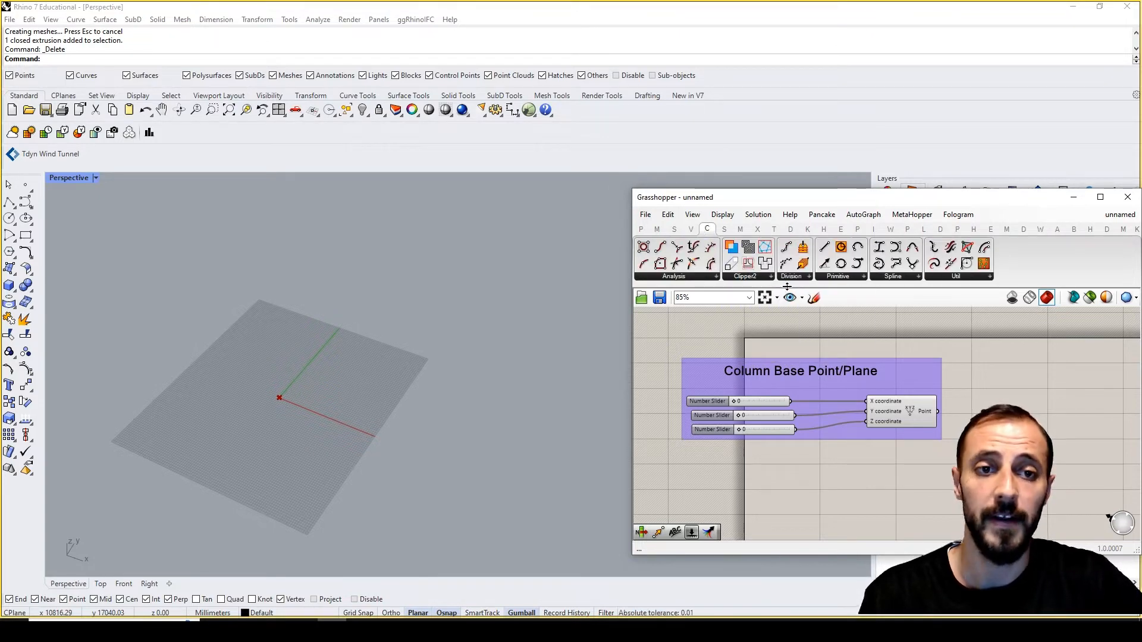
click(848, 278)
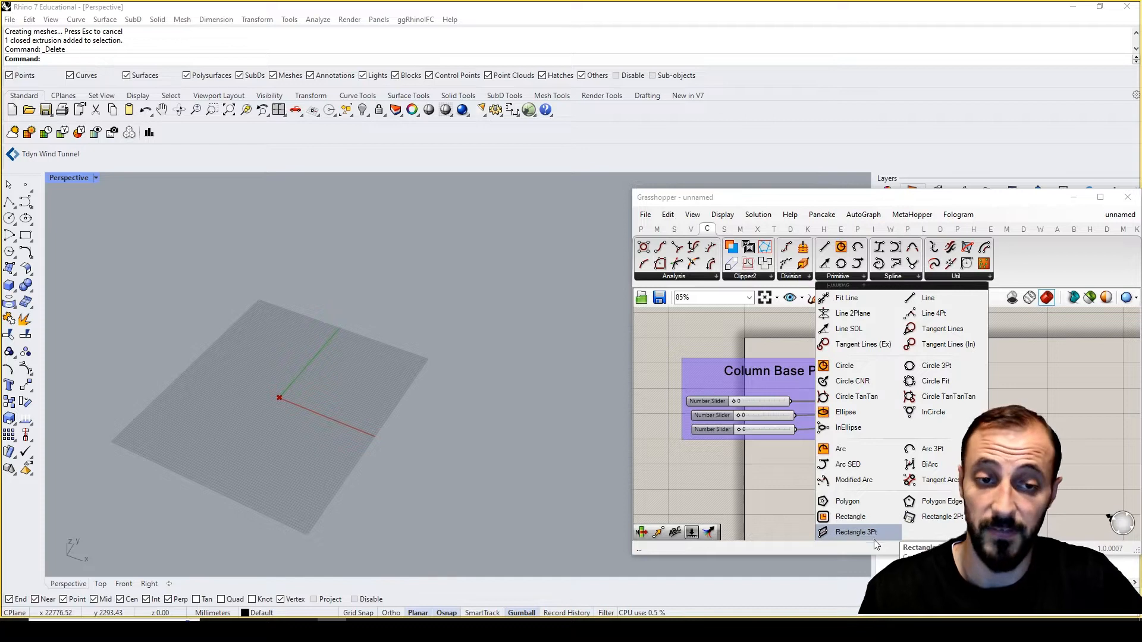
click(851, 516)
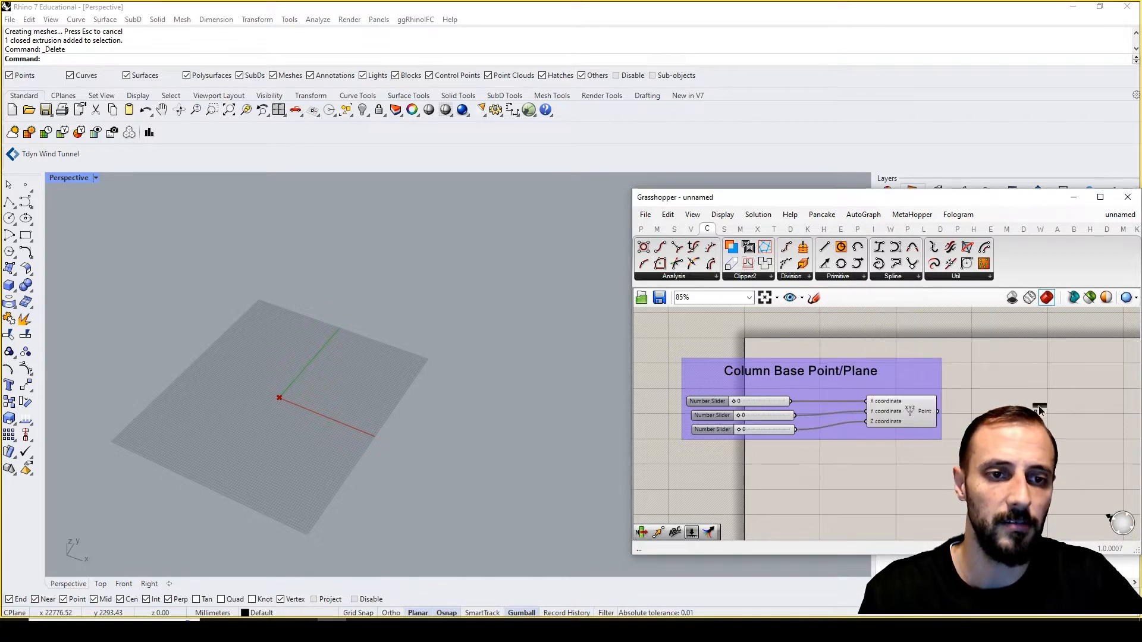
click(952, 415)
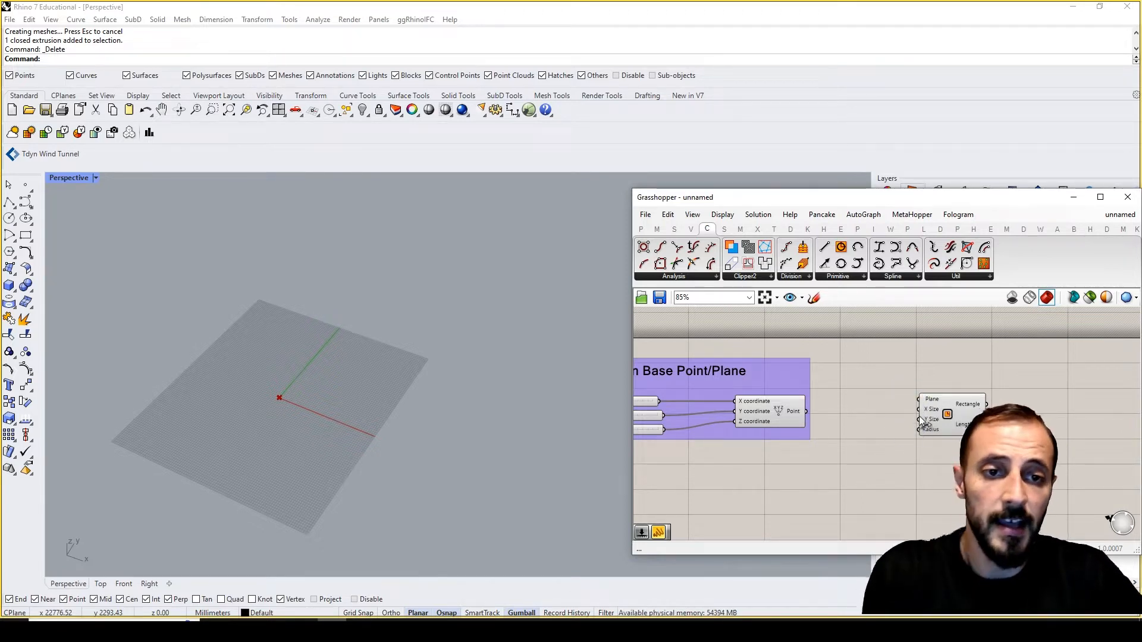
Examine the Rectangle component's default preview around the origin in the Rhino Perspective viewport
click(946, 416)
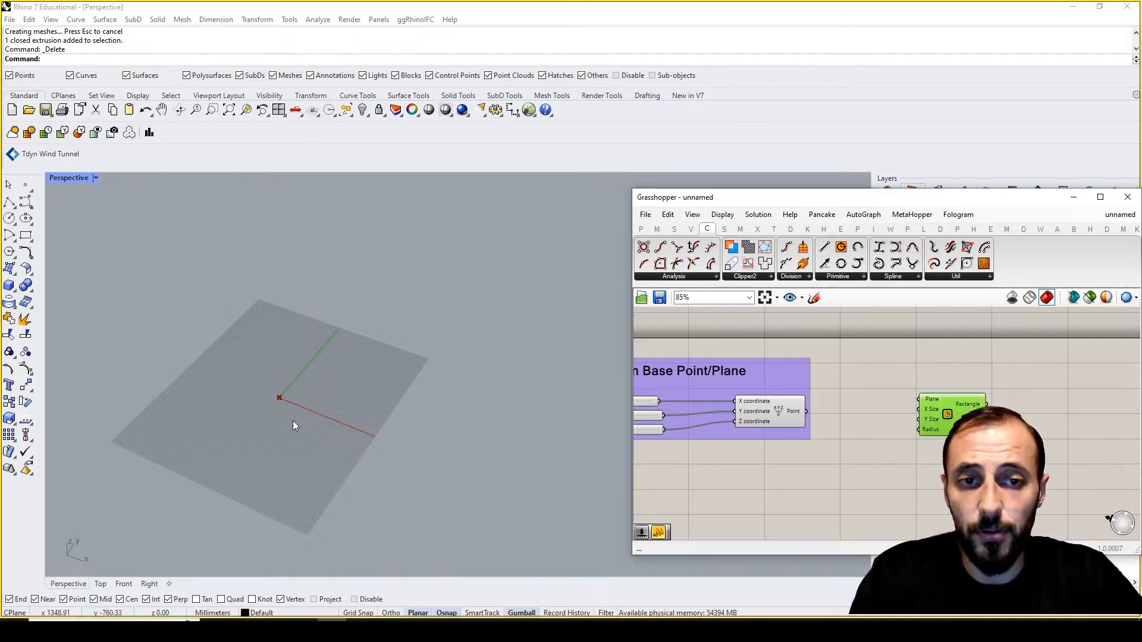
scroll(300, 405, up, 5)
scroll(304, 399, up, 5)
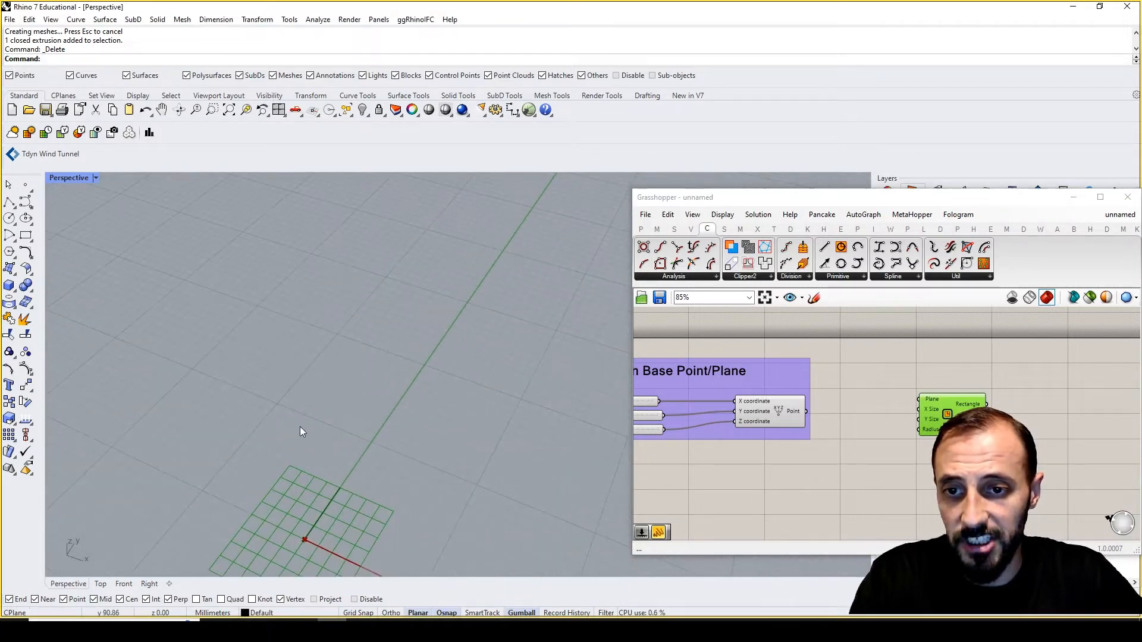
scroll(319, 464, down, 10)
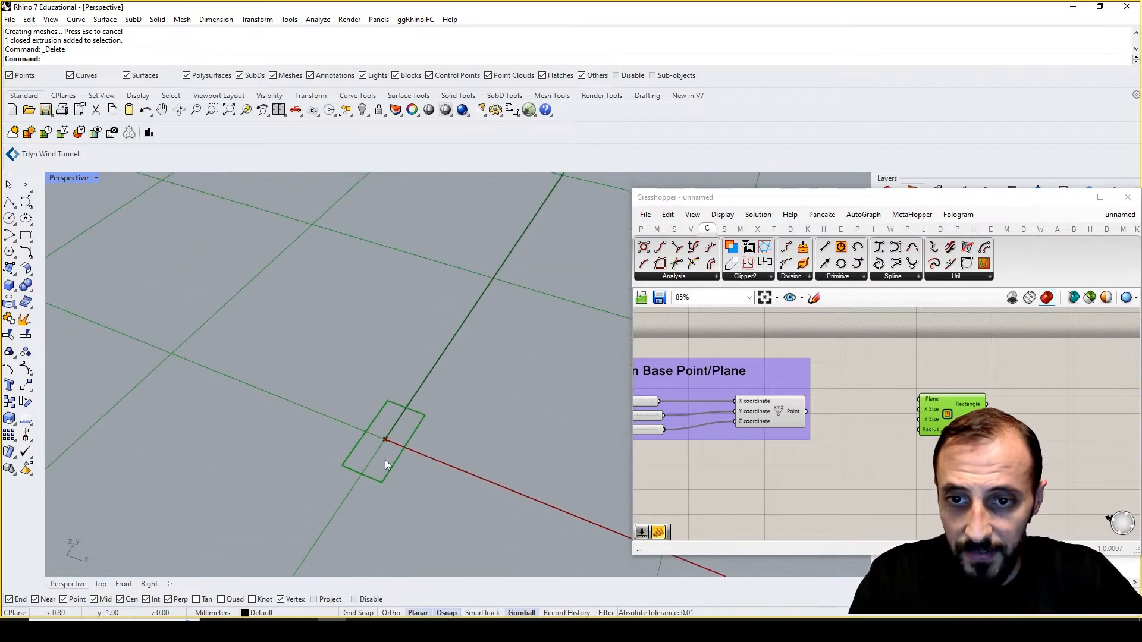
scroll(384, 459, up, 5)
click(929, 443)
click(928, 431)
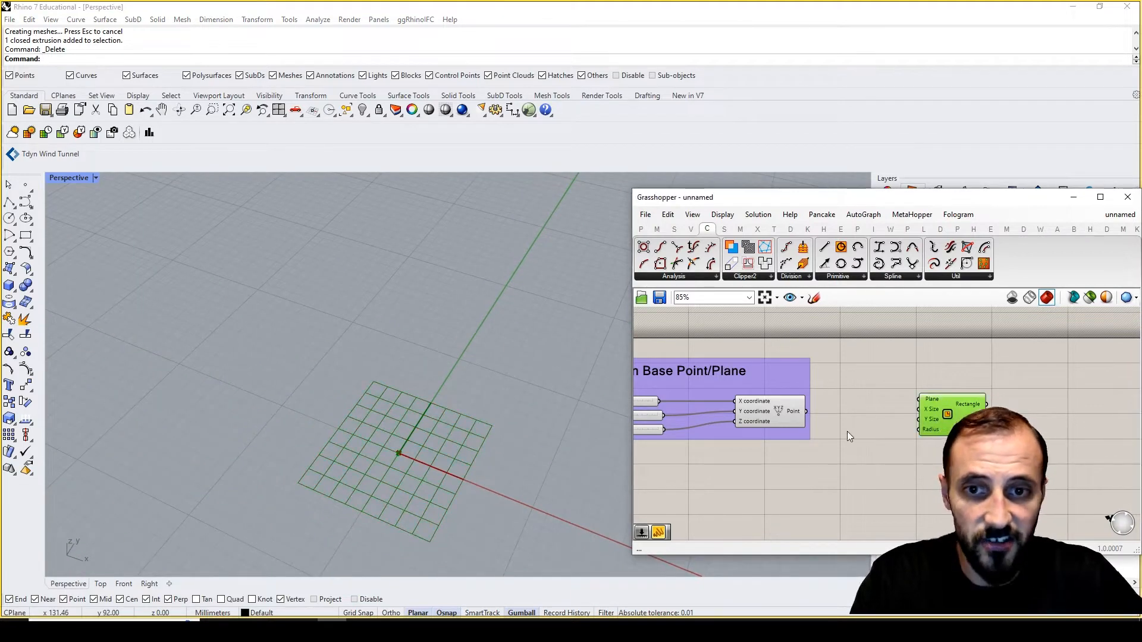
click(875, 455)
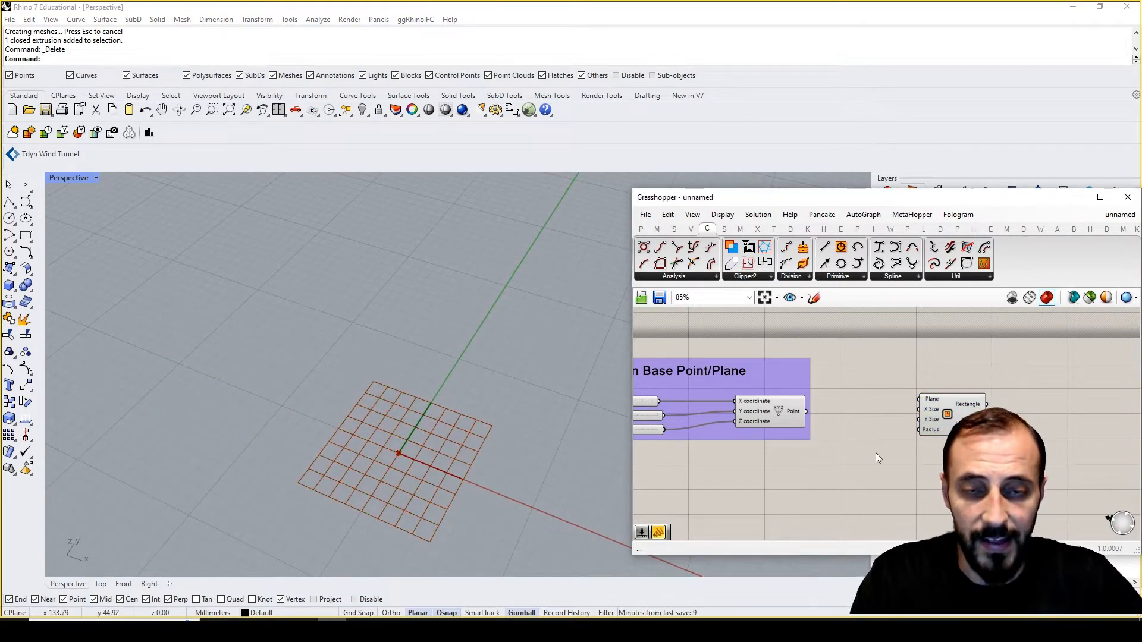
Set the Grasshopper preview plane size to 1000
mouse_move(745, 226)
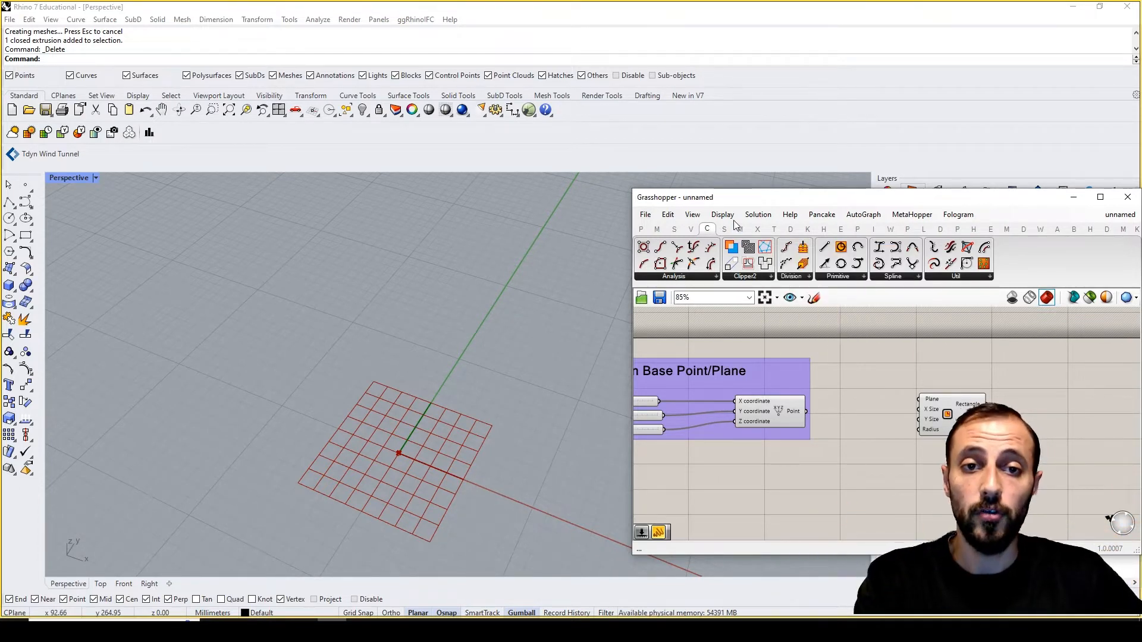
click(730, 218)
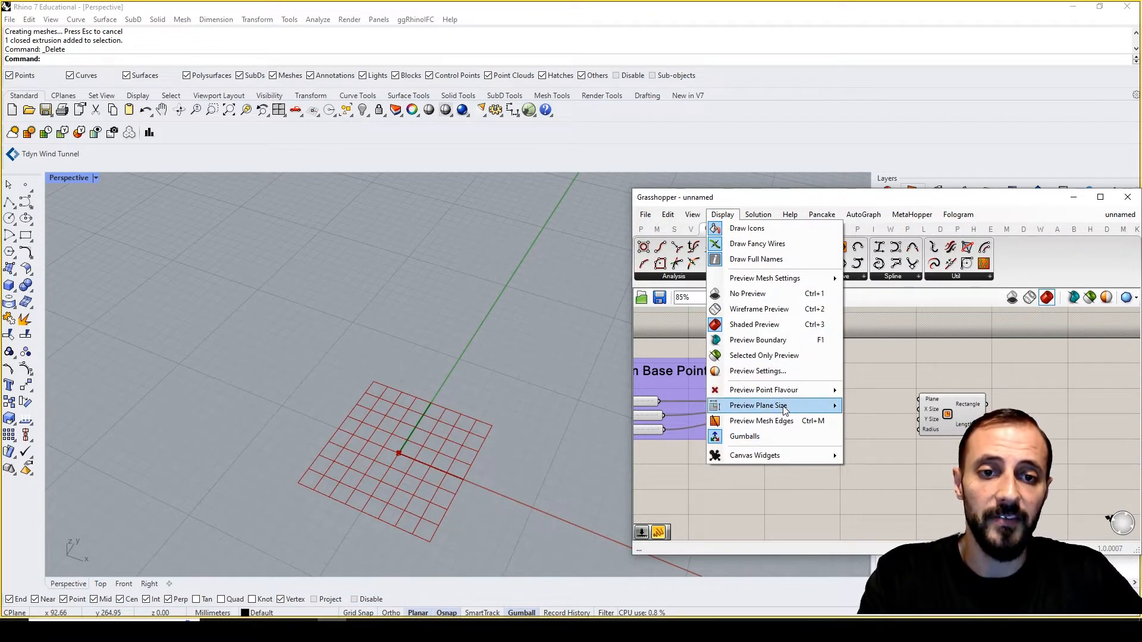
mouse_move(784, 410)
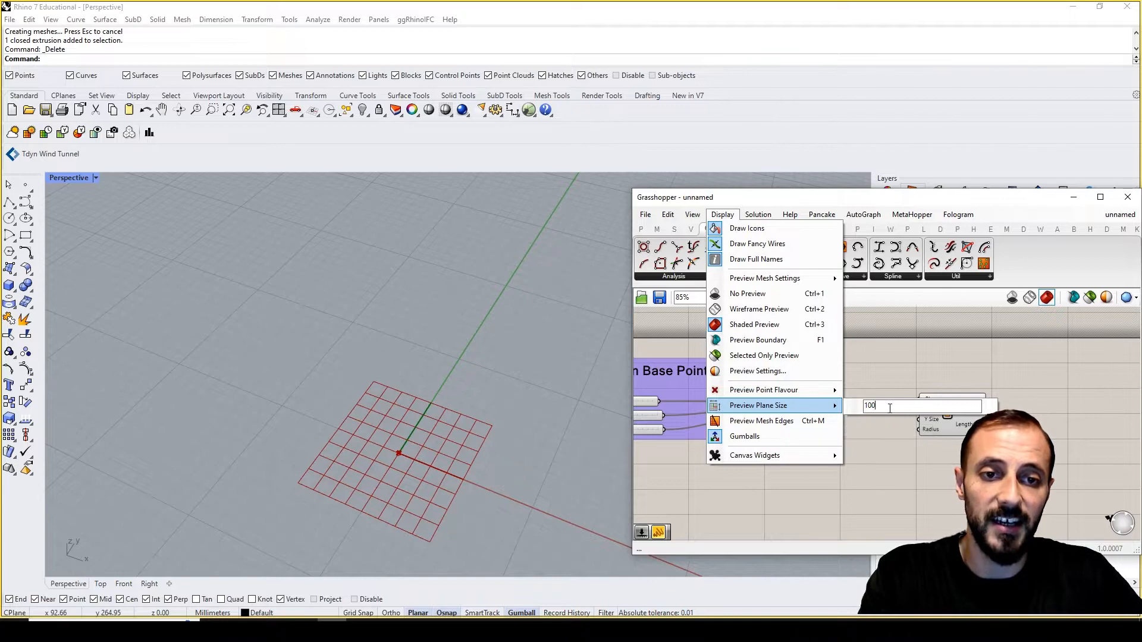
text(0)
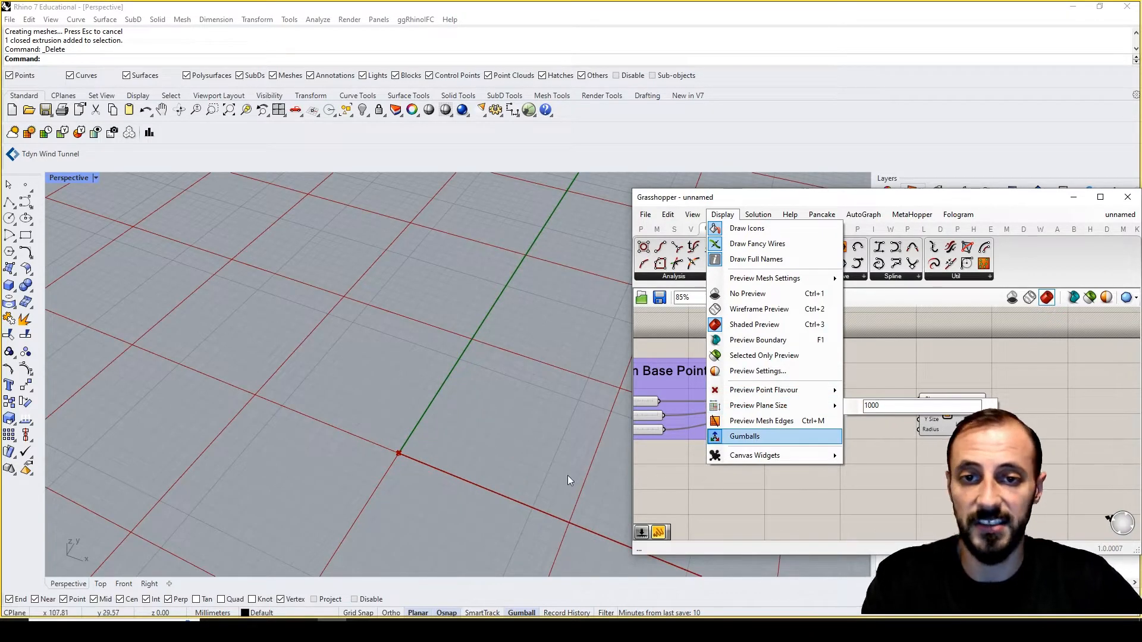
click(857, 501)
scroll(402, 398, down, 5)
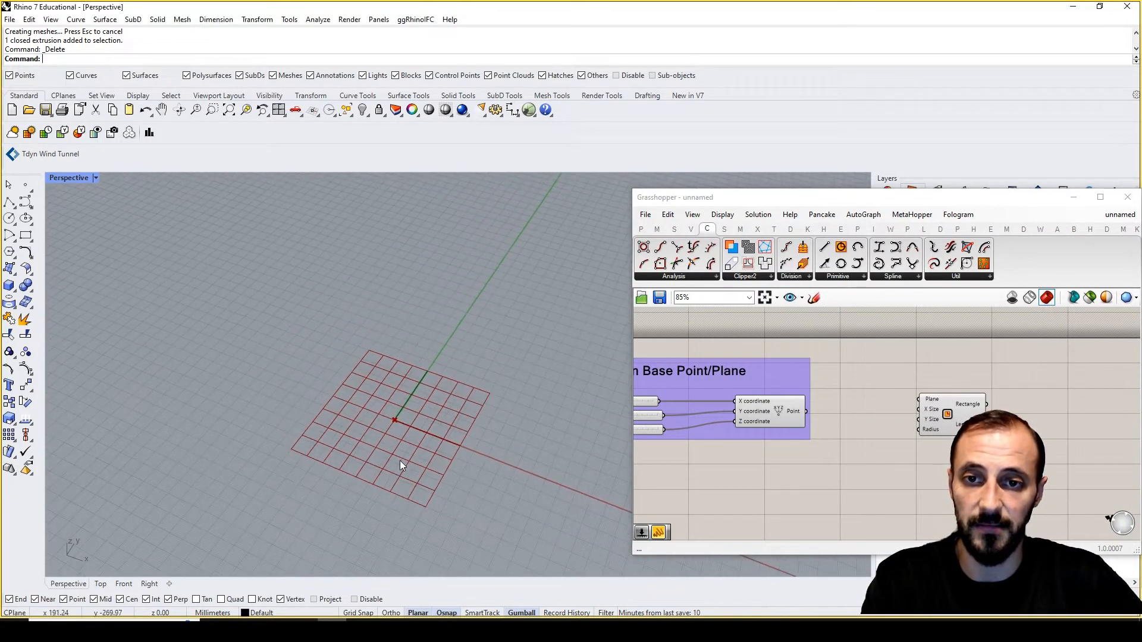
right_click(844, 423)
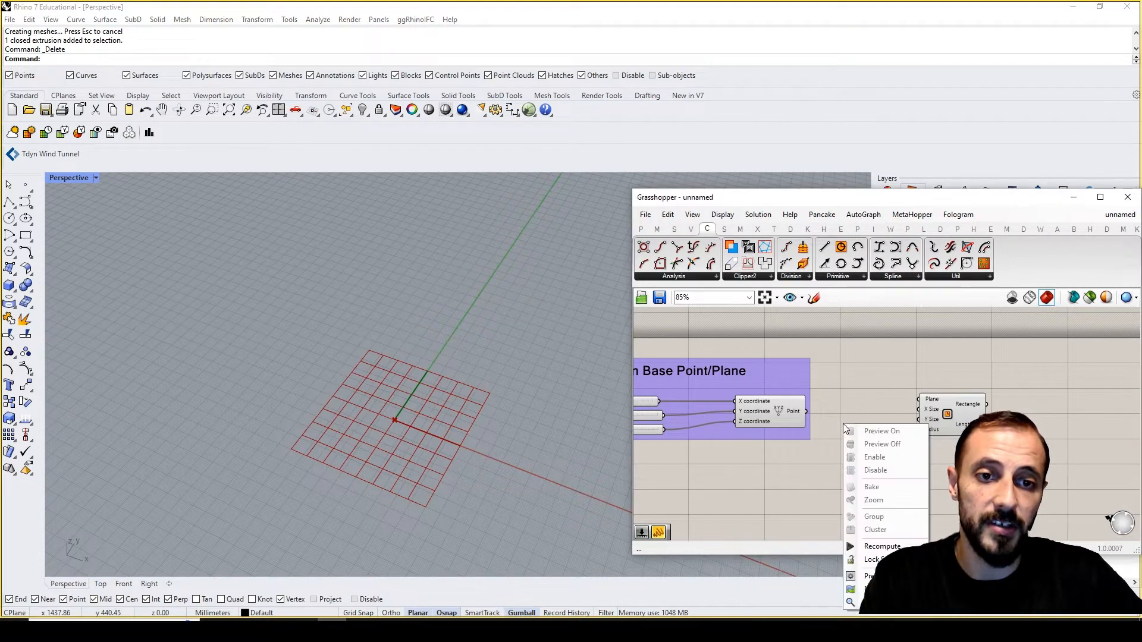
click(692, 214)
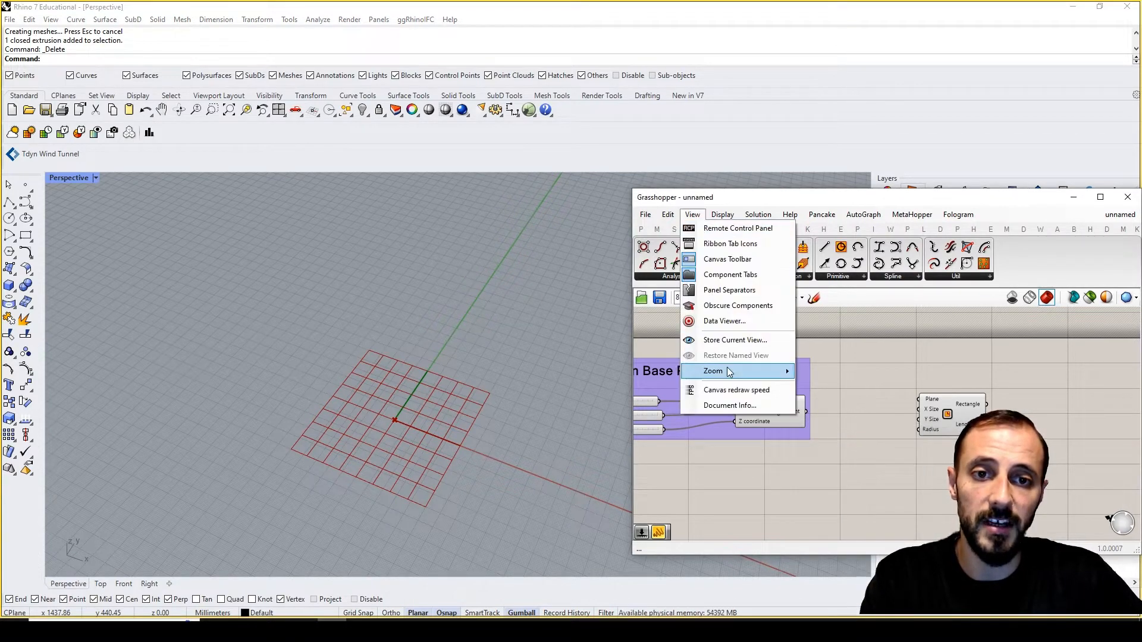
click(722, 215)
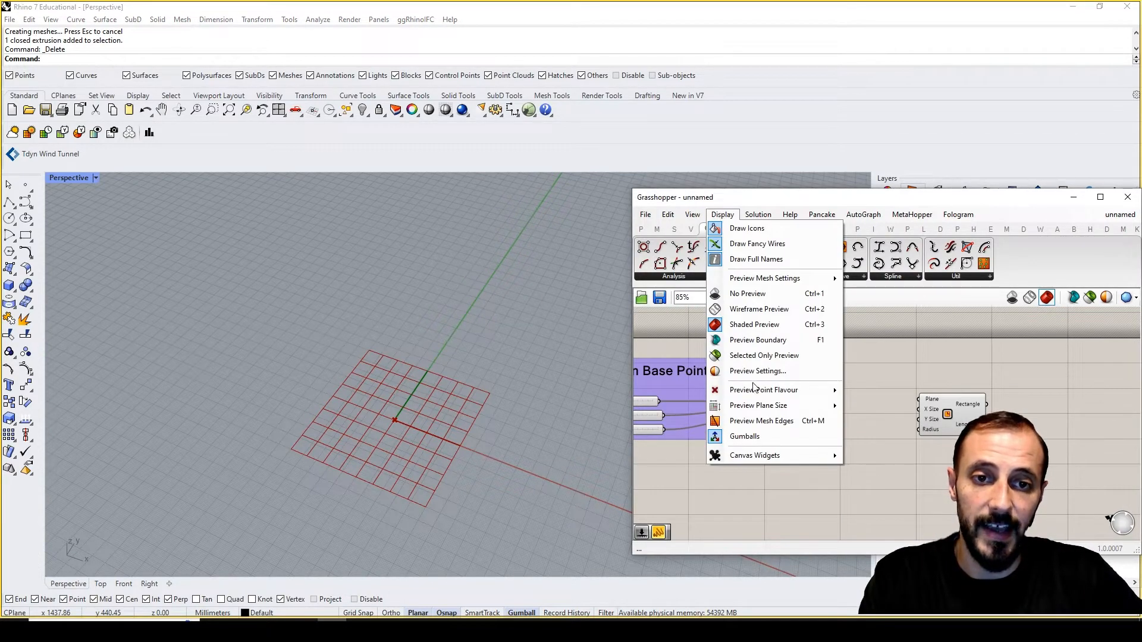
mouse_move(758, 405)
click(901, 406)
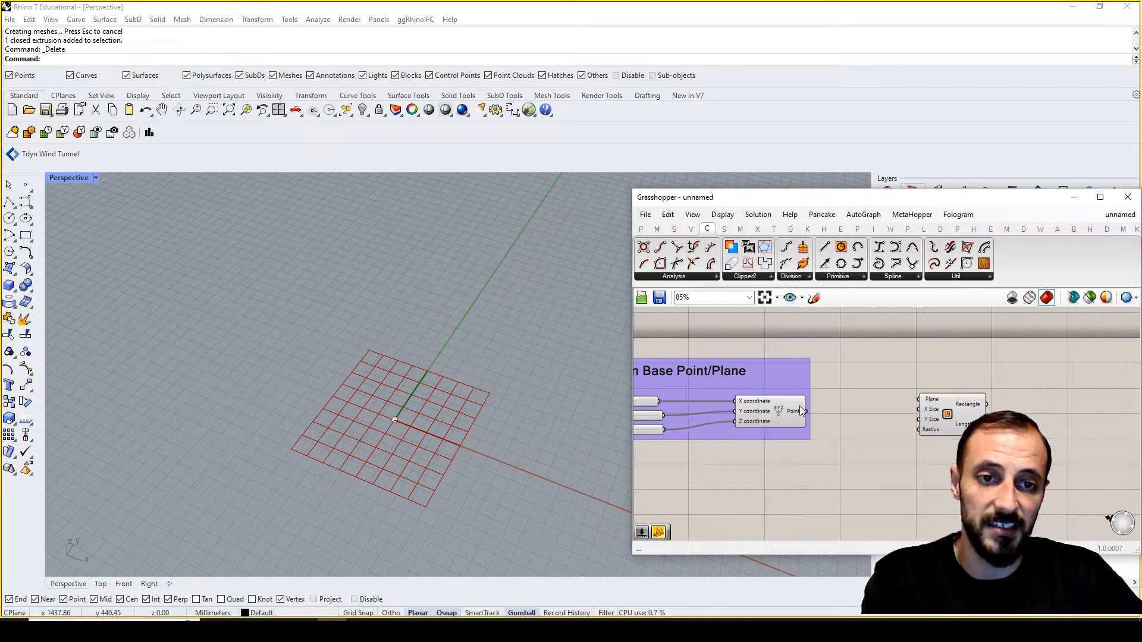
click(710, 216)
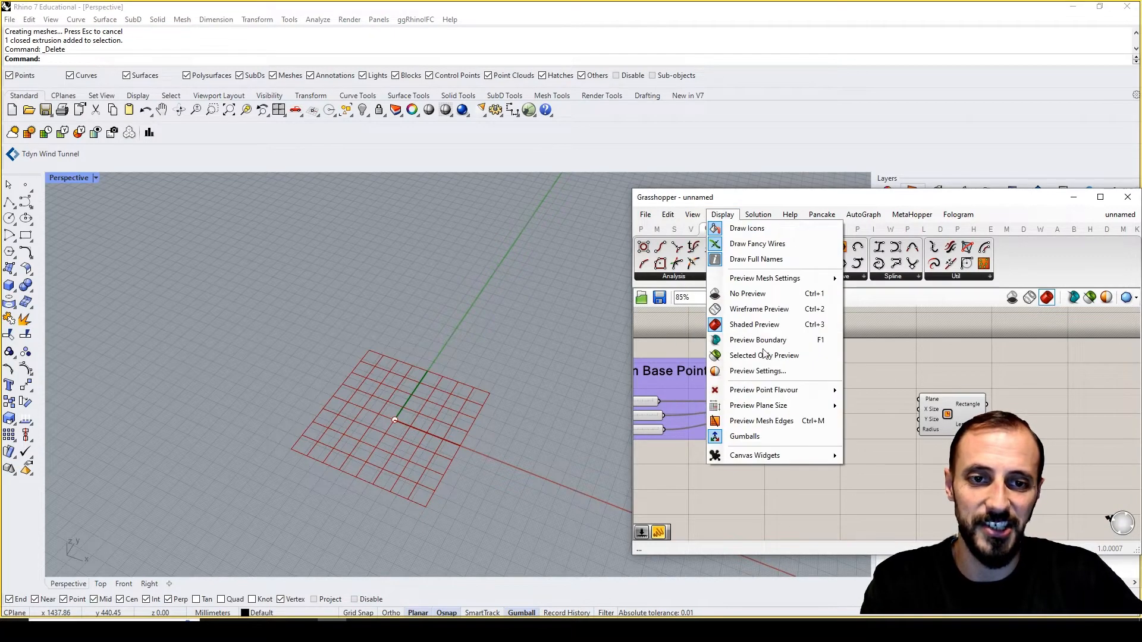
mouse_move(785, 389)
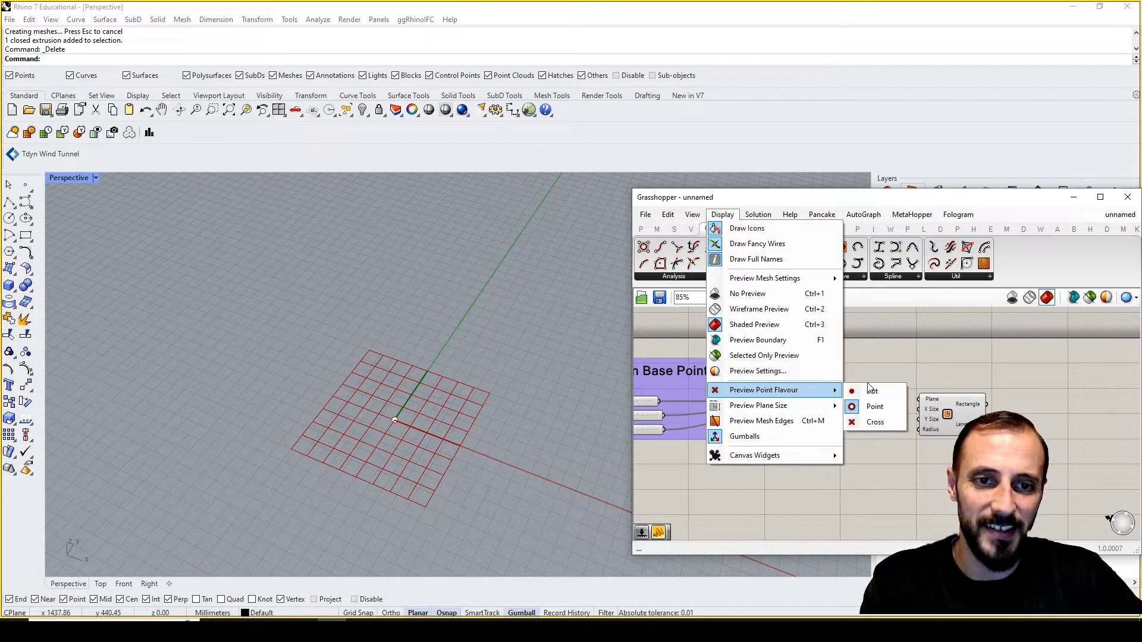
click(875, 422)
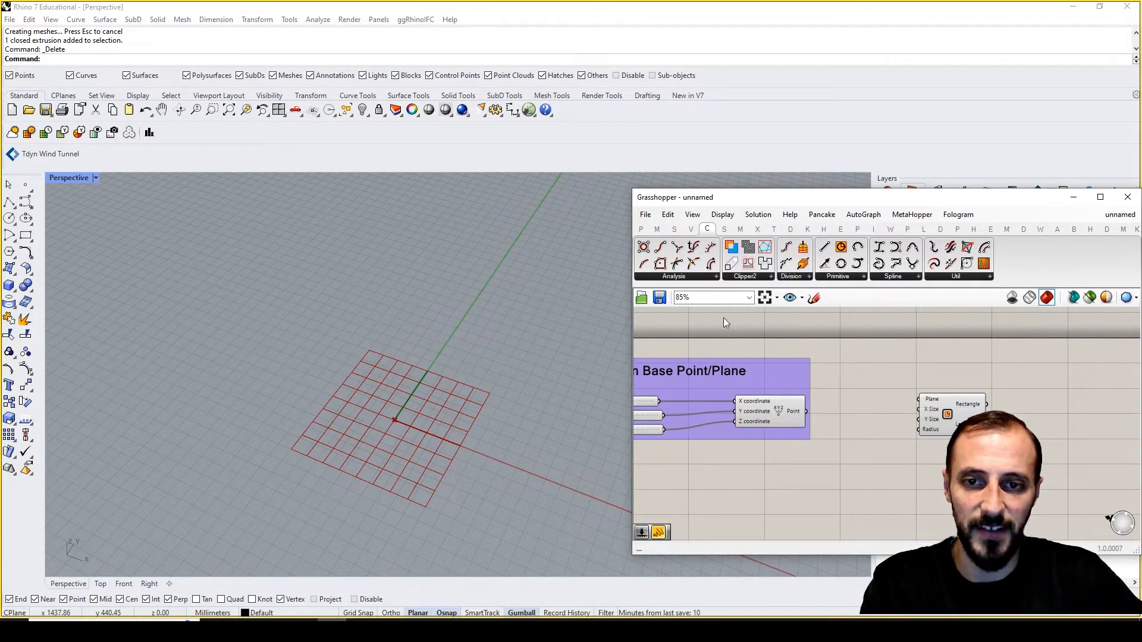
Set the Grasshopper preview plane size to 10
click(722, 215)
mouse_move(826, 406)
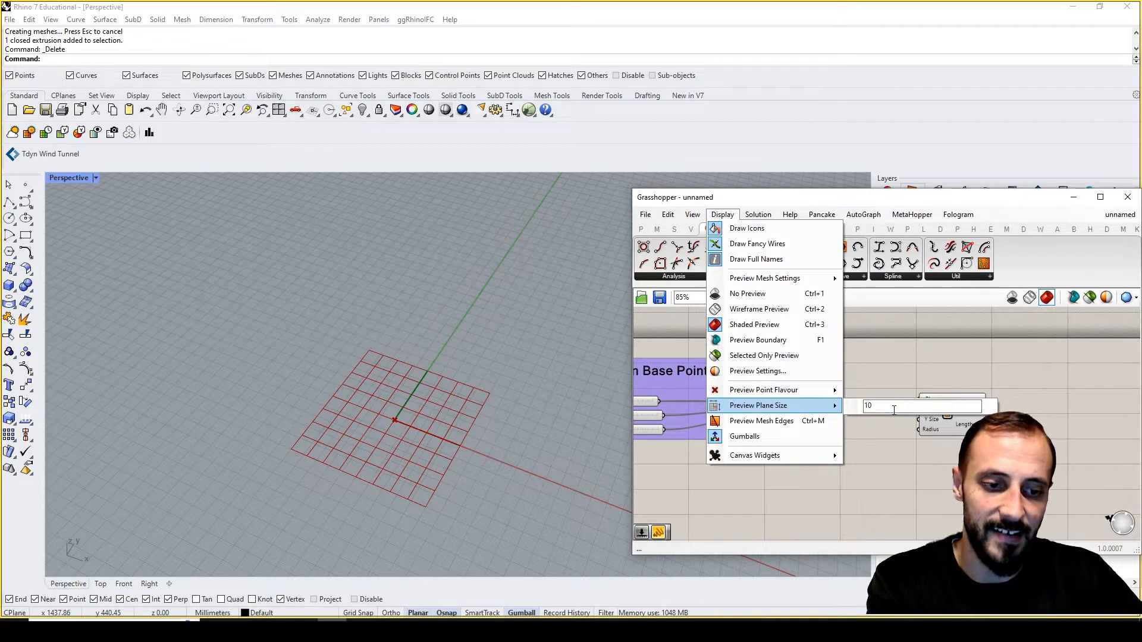
click(882, 381)
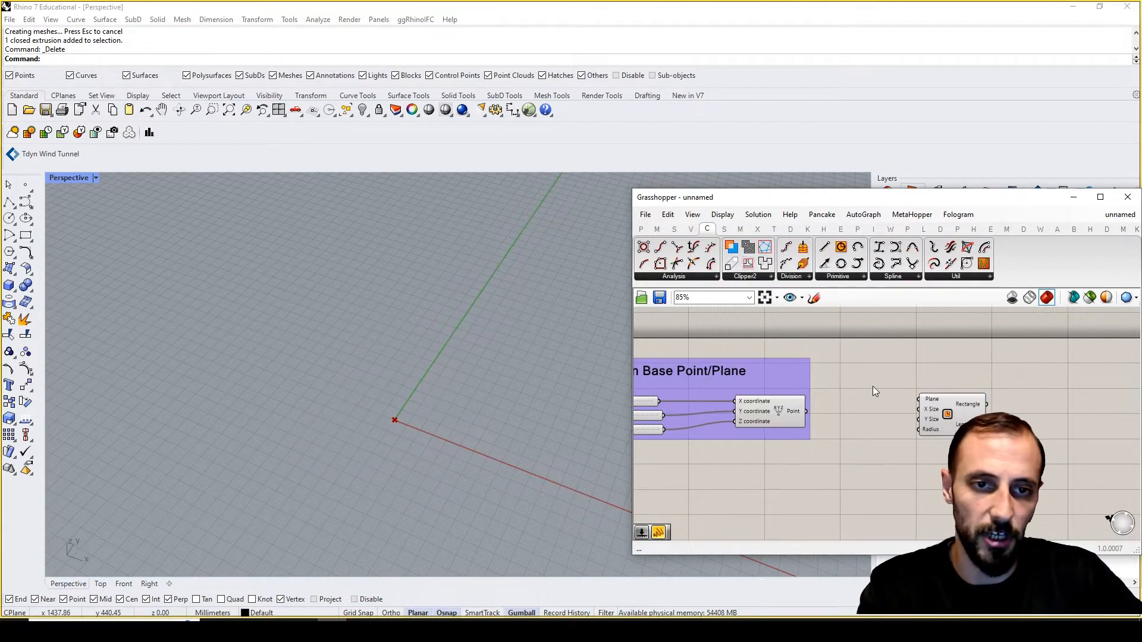
Insert an XY Plane component that takes the constructed point as its origin and feeds the Rectangle's Plane input
right_drag(873, 387, 828, 393)
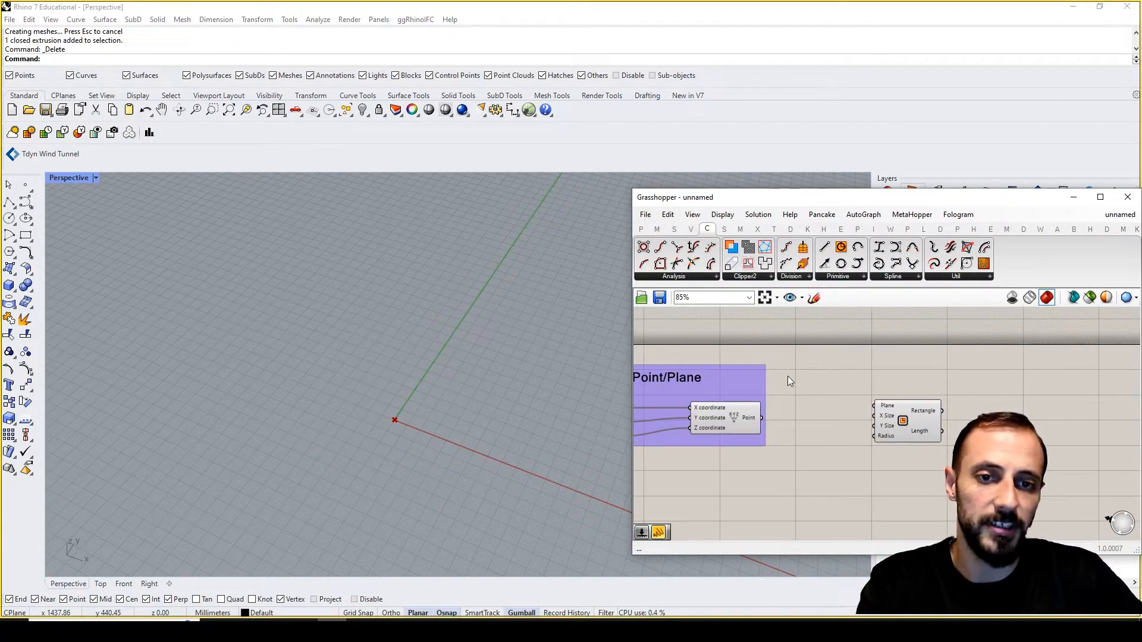
mouse_move(889, 405)
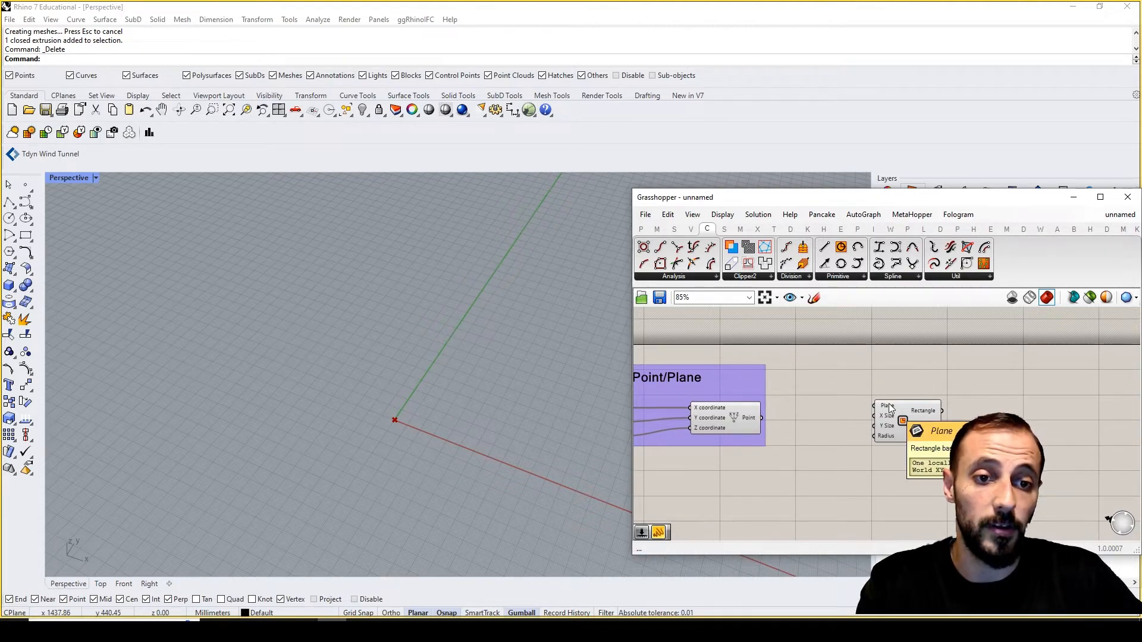
click(690, 229)
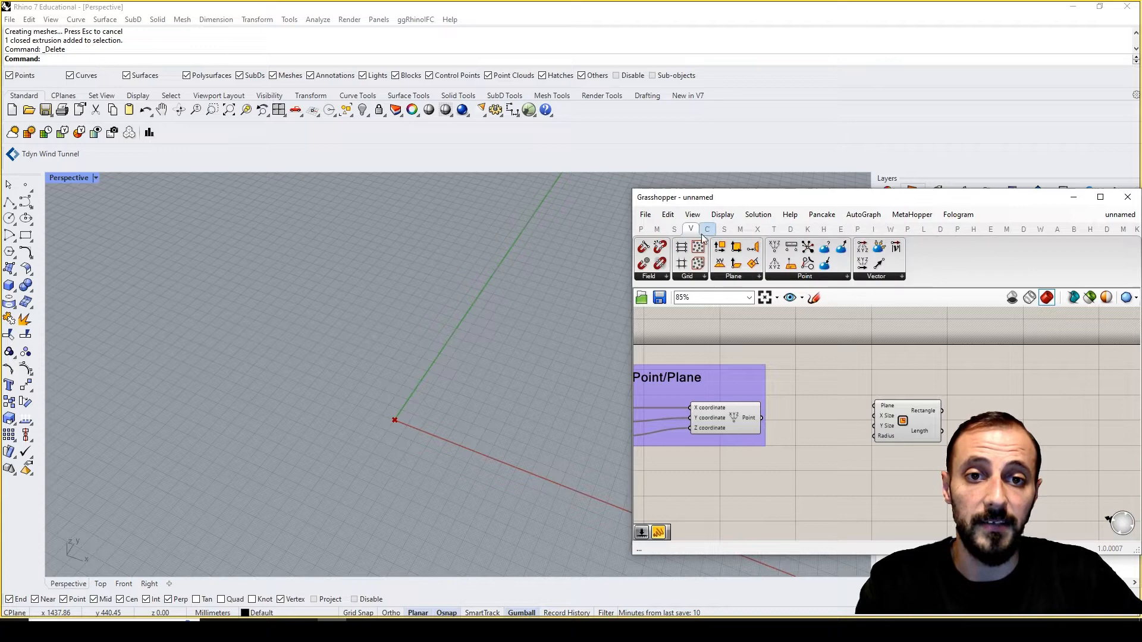
click(726, 278)
mouse_move(839, 295)
mouse_down()
mouse_move(812, 427)
mouse_move(783, 428)
mouse_move(875, 406)
mouse_move(933, 426)
mouse_up()
right_drag(873, 385, 953, 381)
drag(918, 390, 885, 440)
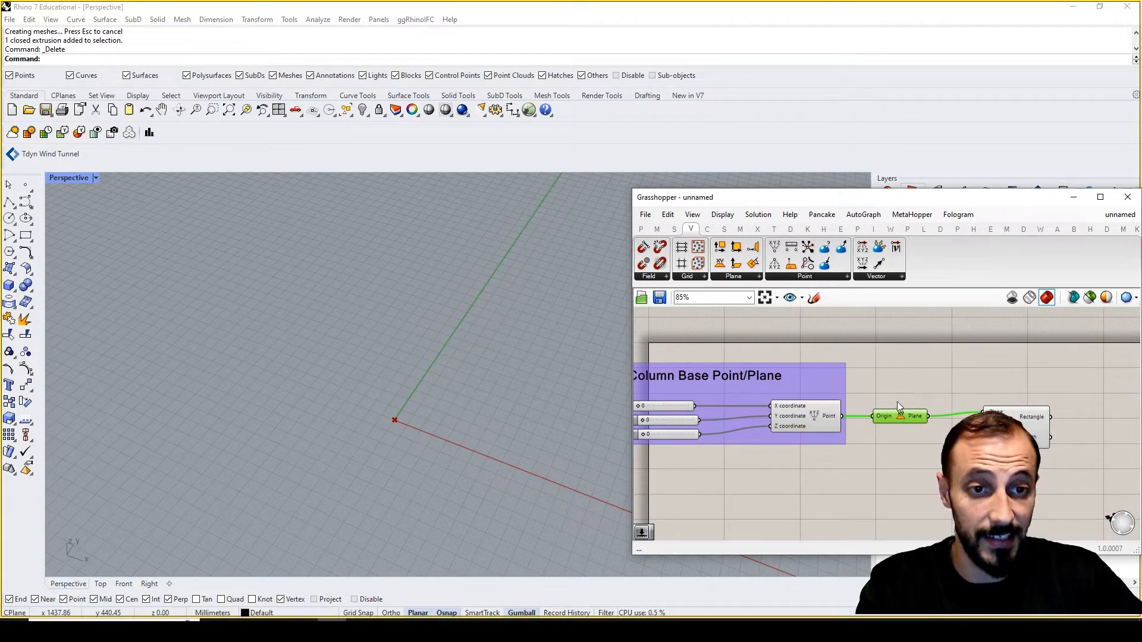
Add the XY Plane component to the Column Base Point/Plane group and move the Rectangle component farther from the group
right_click(830, 379)
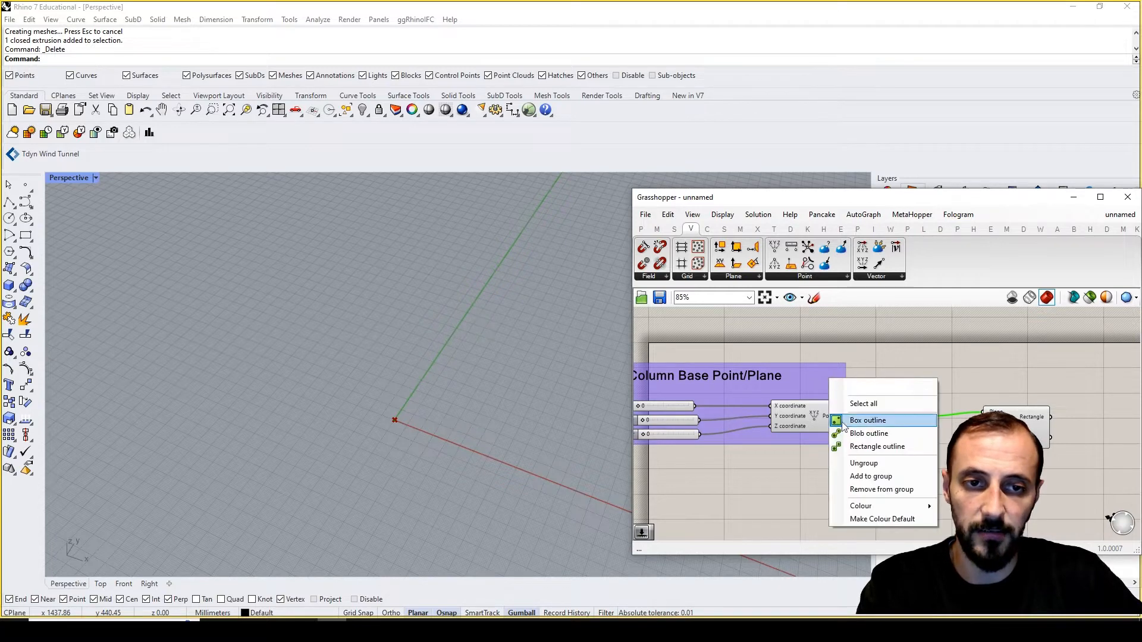
click(870, 476)
right_drag(861, 388, 901, 377)
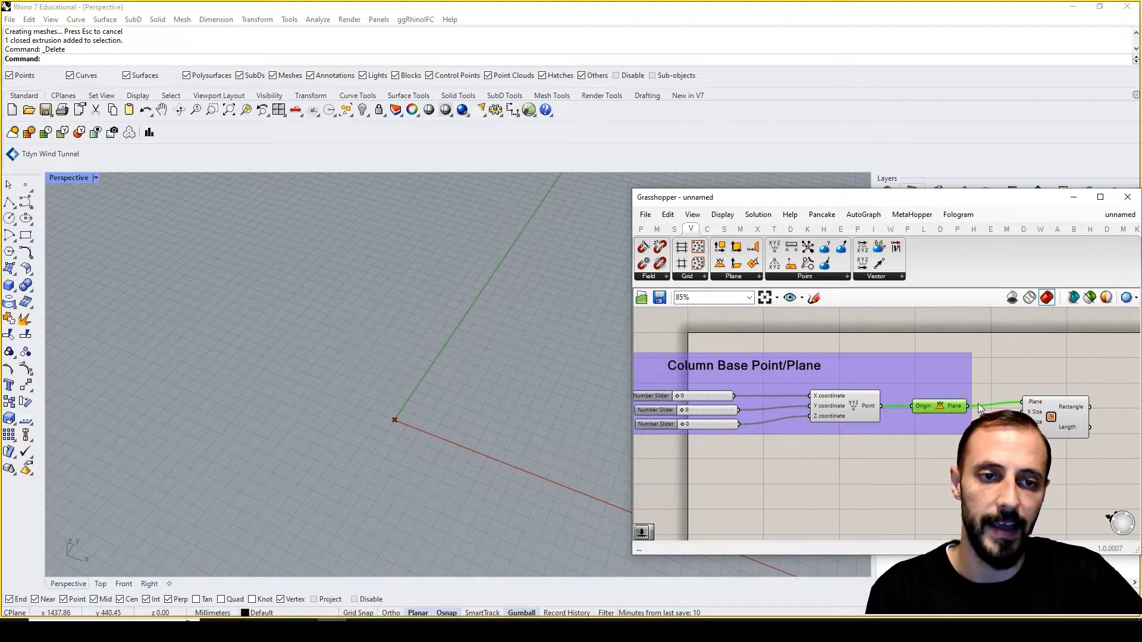
drag(1050, 416, 1086, 414)
click(1038, 458)
right_drag(1030, 438, 946, 439)
Turn off the preview of the XY Plane component so its grid is hidden in the Rhino viewport
mouse_move(988, 412)
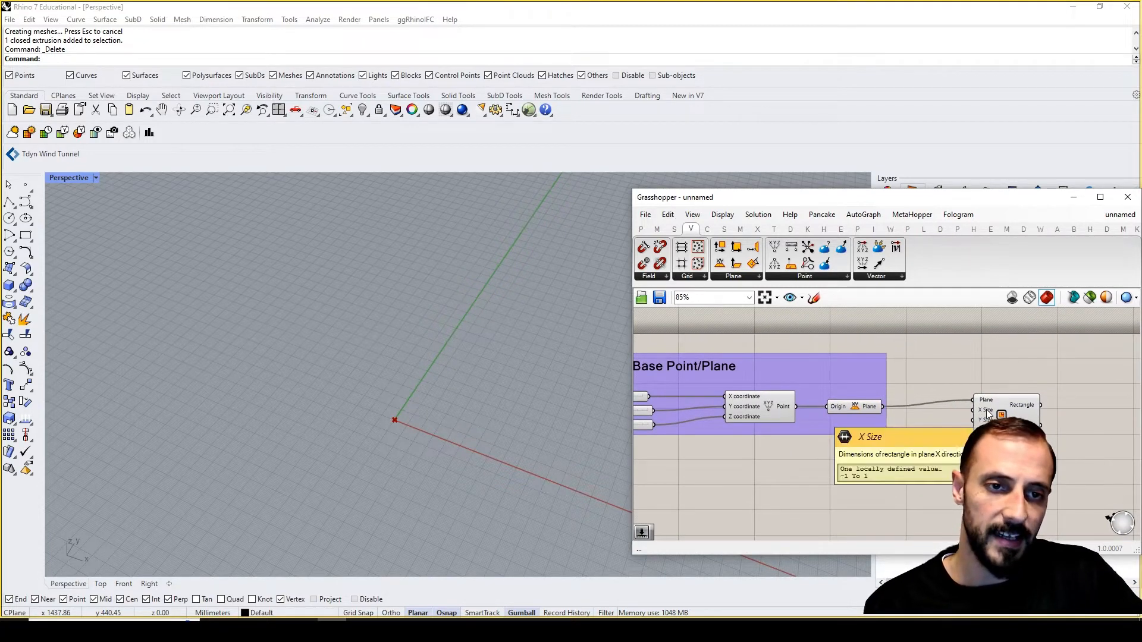
scroll(969, 412, up, 4)
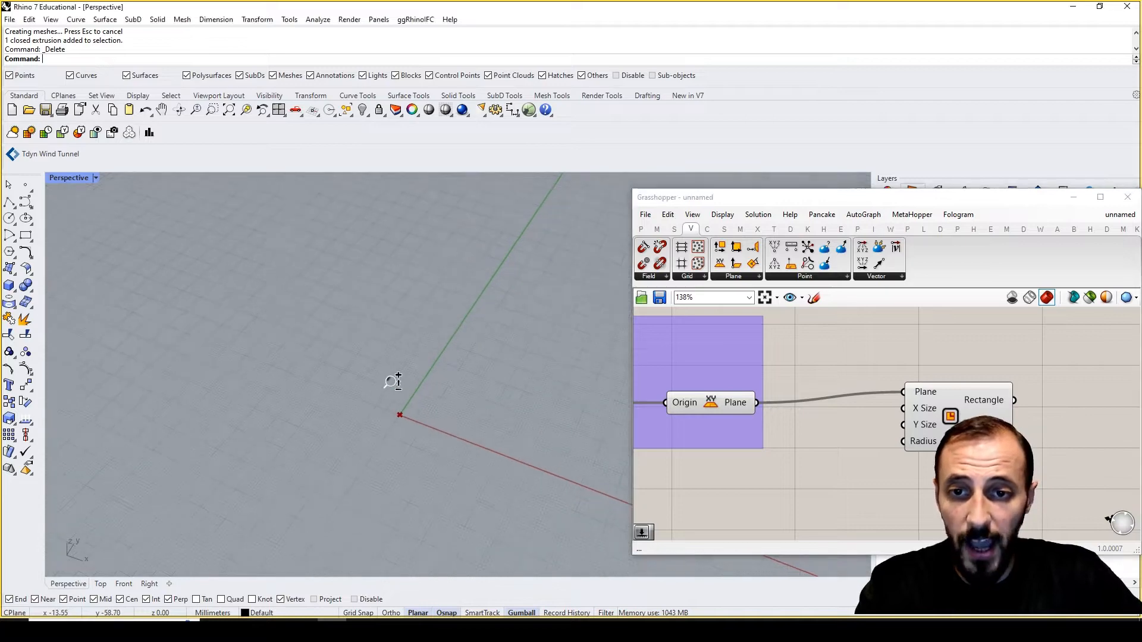
scroll(420, 351, up, 5)
scroll(415, 345, down, 5)
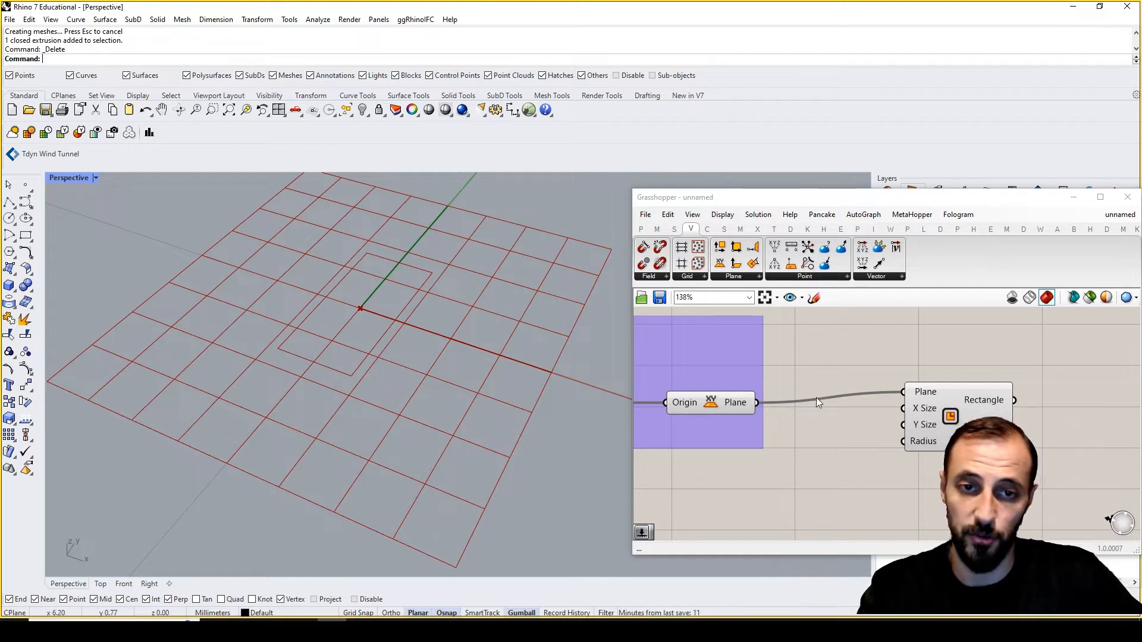
click(713, 408)
middle_click(810, 344)
click(830, 365)
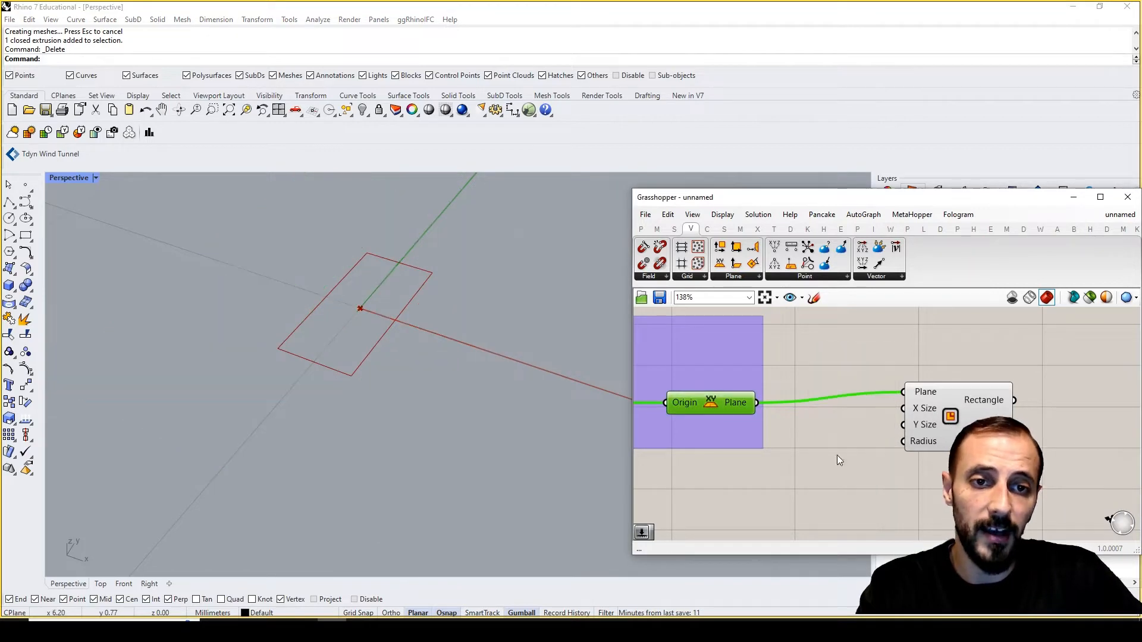
Add a number slider set to 100 below the group and connect it to the Rectangle's X Size input
double_click(835, 458)
text(1)
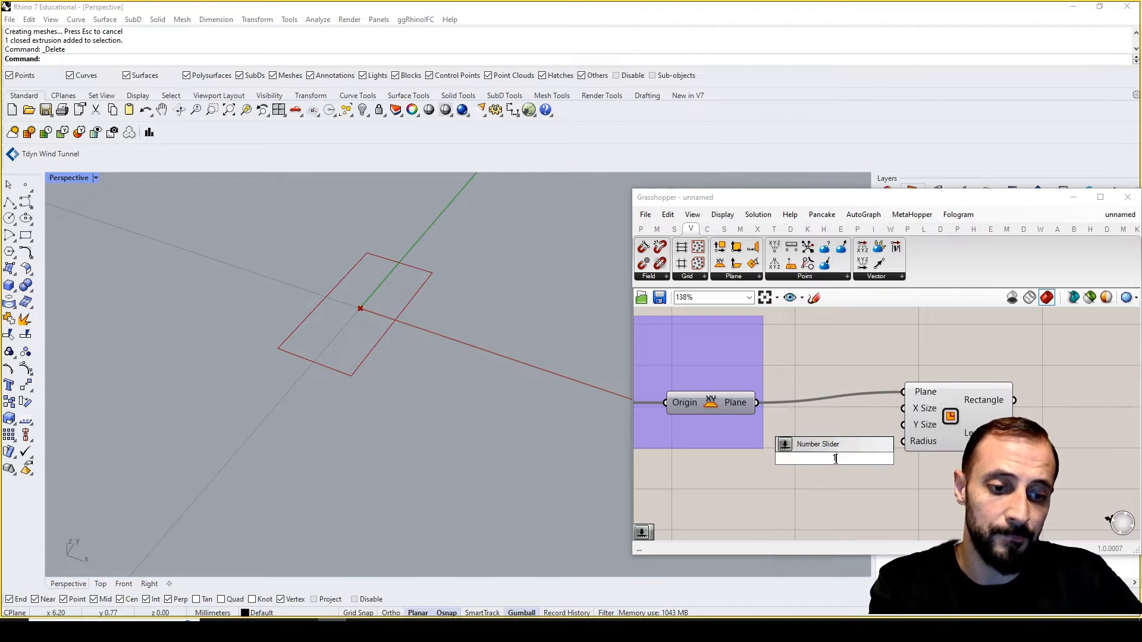
key(Return)
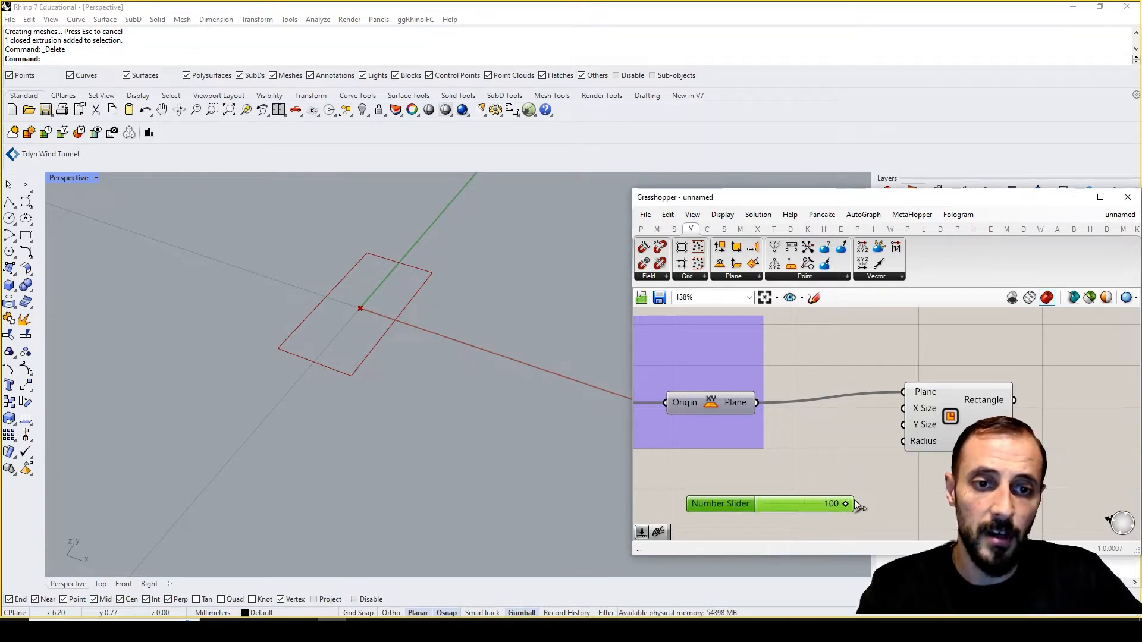
right_drag(865, 494, 868, 433)
alt+drag(795, 449, 790, 481)
key(Delete)
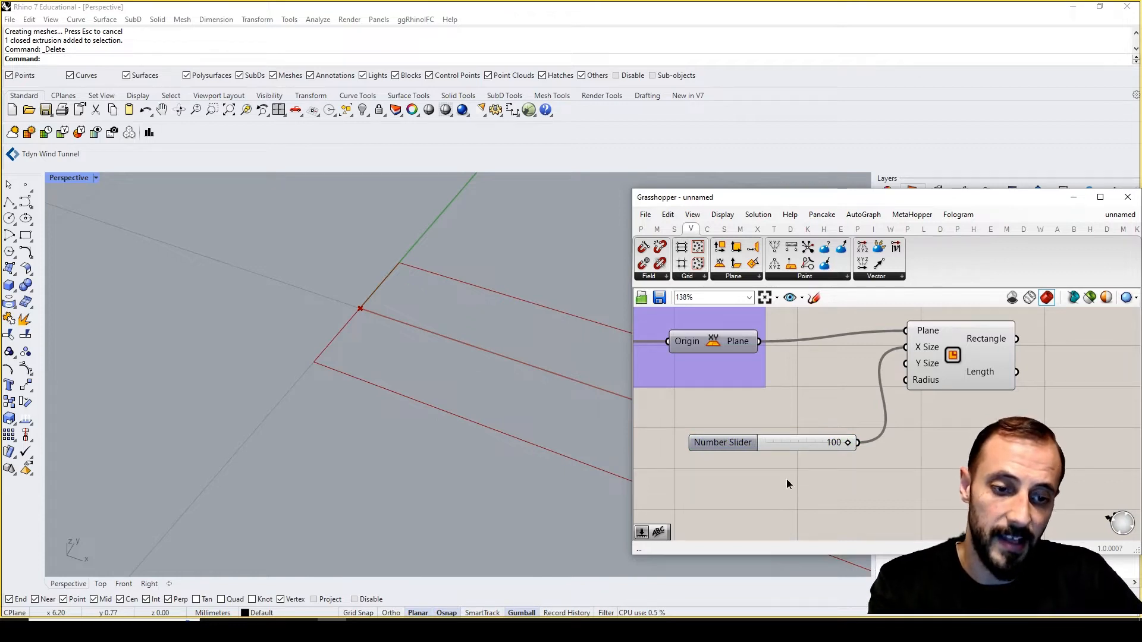
Add a second number slider set to 150 below the first and connect it to the Rectangle's Y Size input
double_click(786, 479)
text(150)
key(Return)
drag(872, 479, 906, 364)
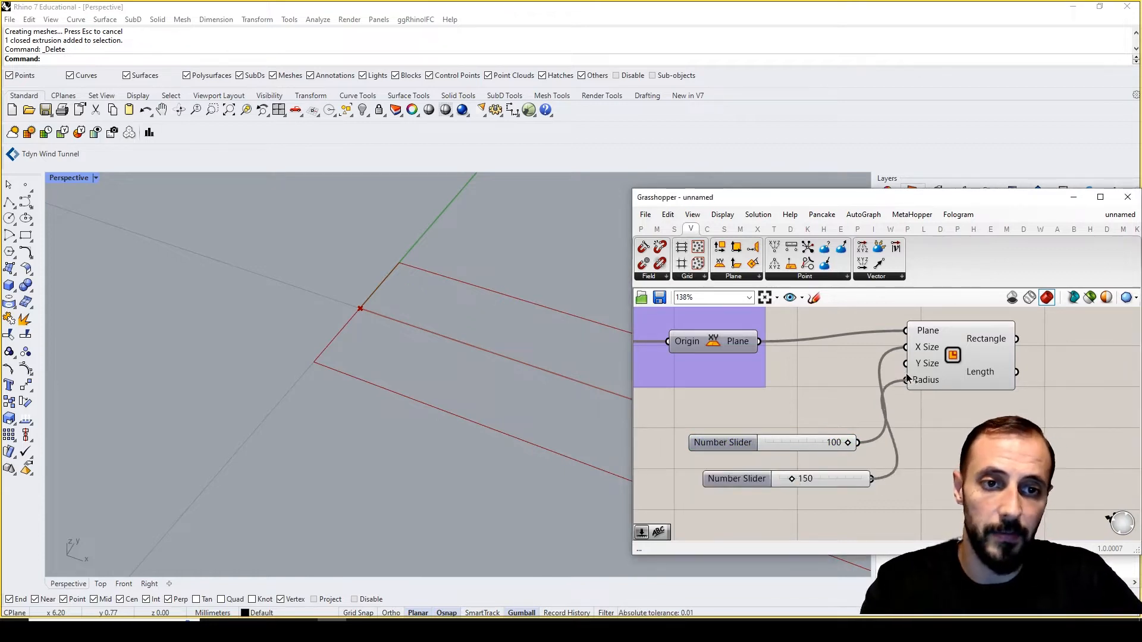
scroll(421, 419, down, 3)
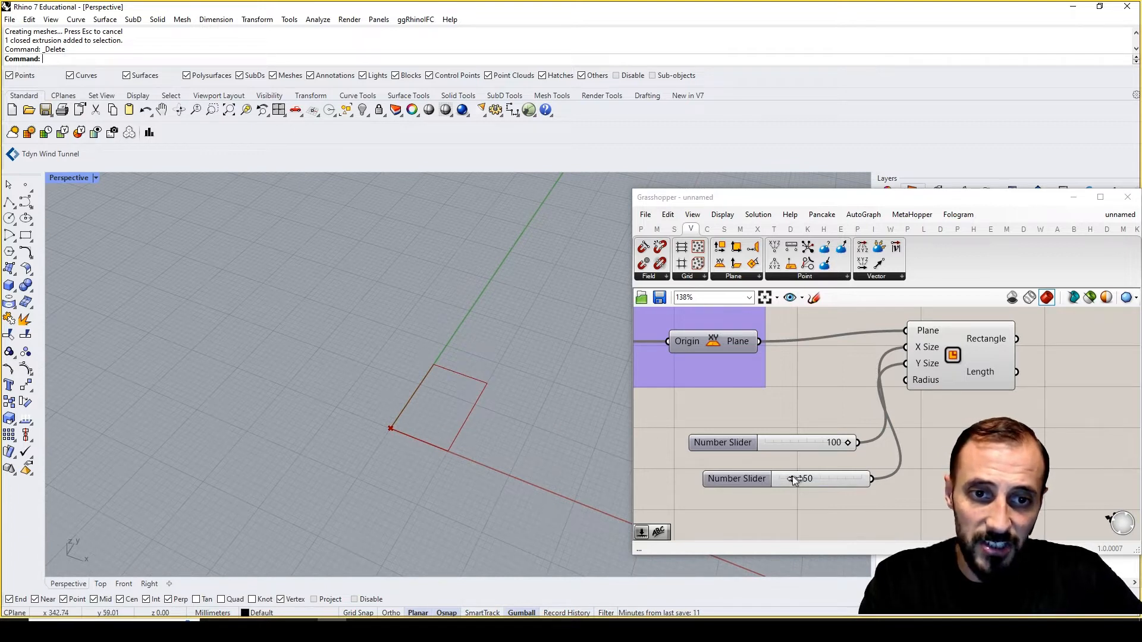
Change the Y Size slider to 186 and move both size sliders farther from the Rectangle component
drag(792, 477, 795, 479)
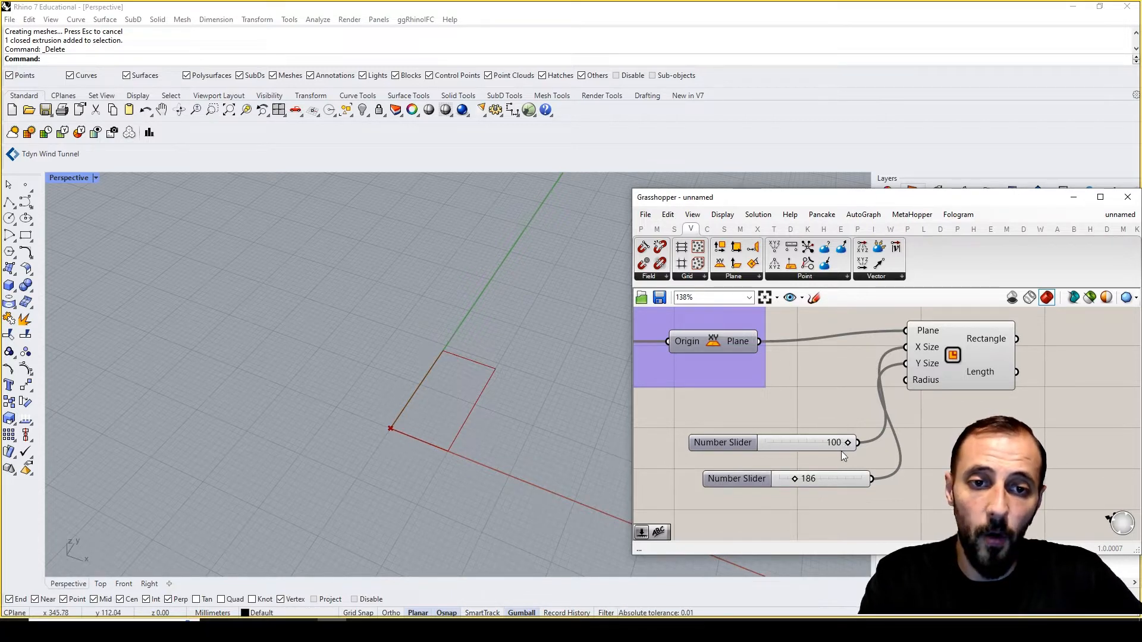
drag(826, 445, 784, 425)
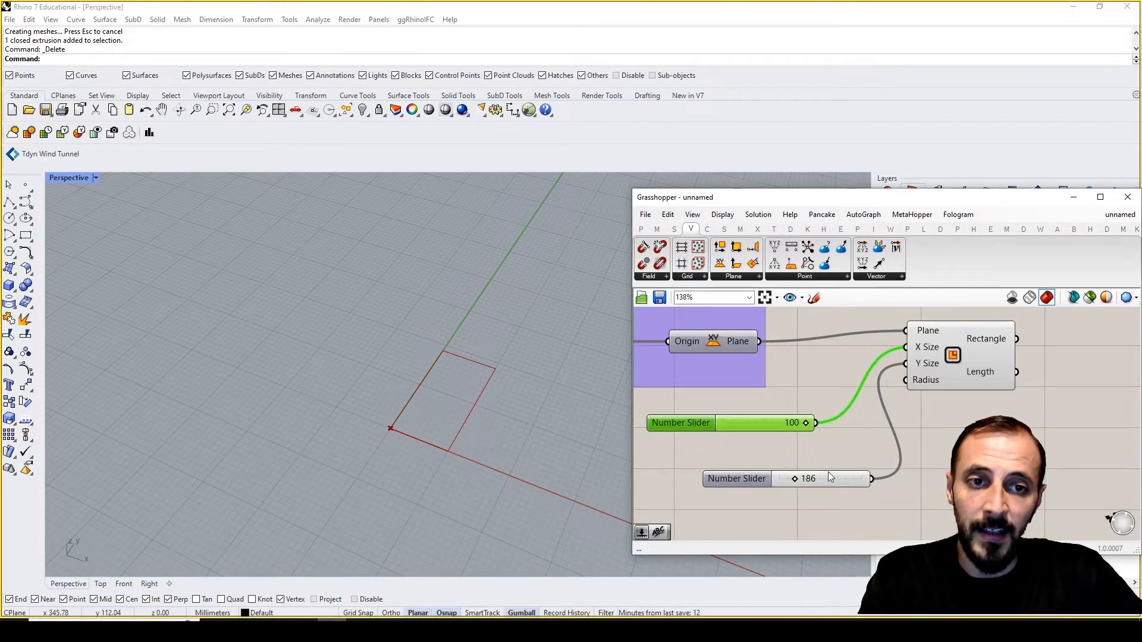
drag(830, 478, 819, 476)
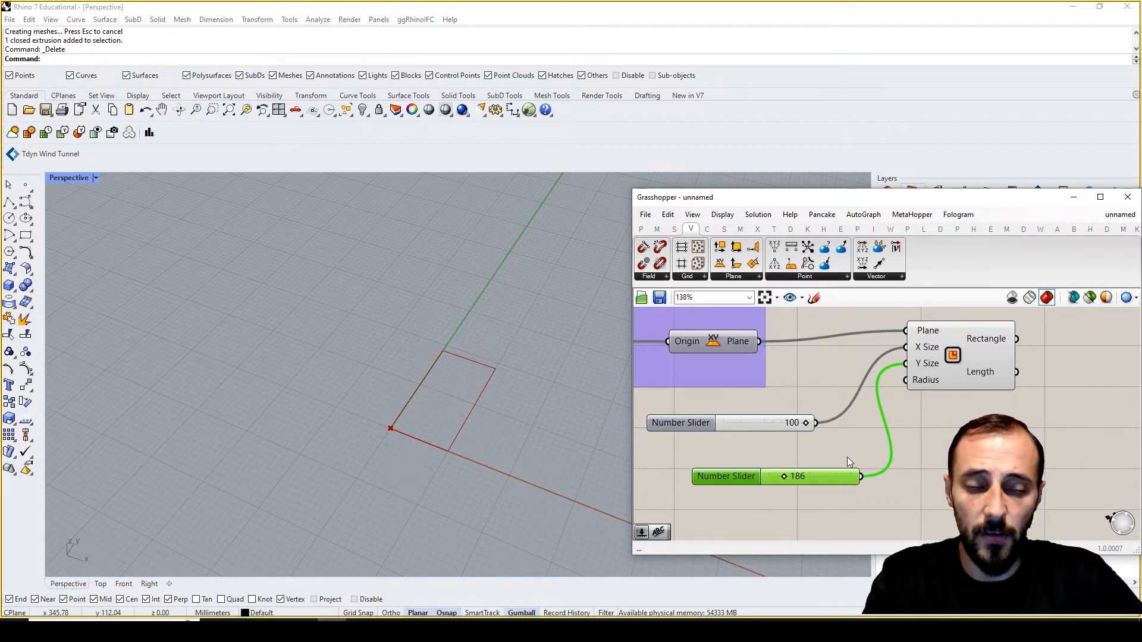
Place a Construct Domain component below the two size sliders
double_click(818, 515)
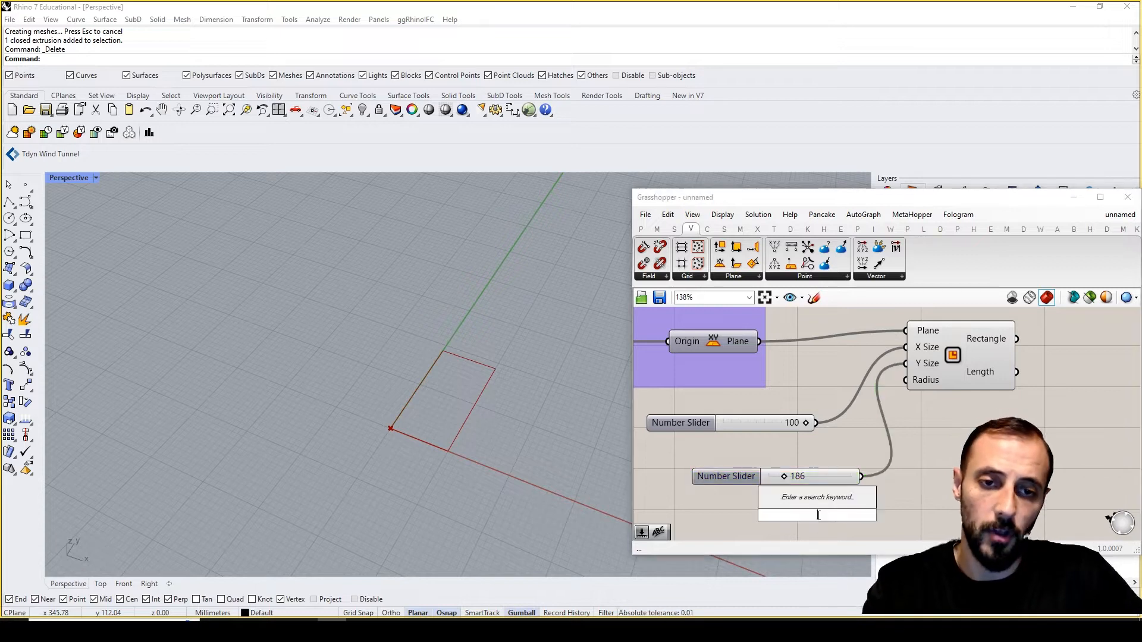
click(658, 230)
click(666, 277)
click(668, 297)
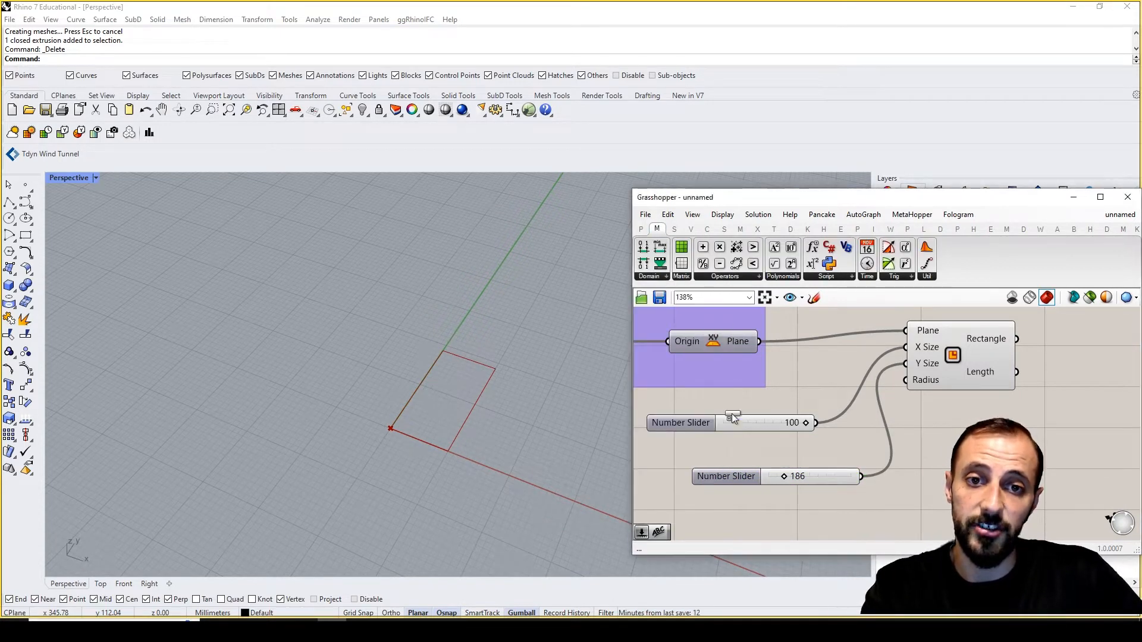
click(833, 450)
scroll(748, 445, down, 2)
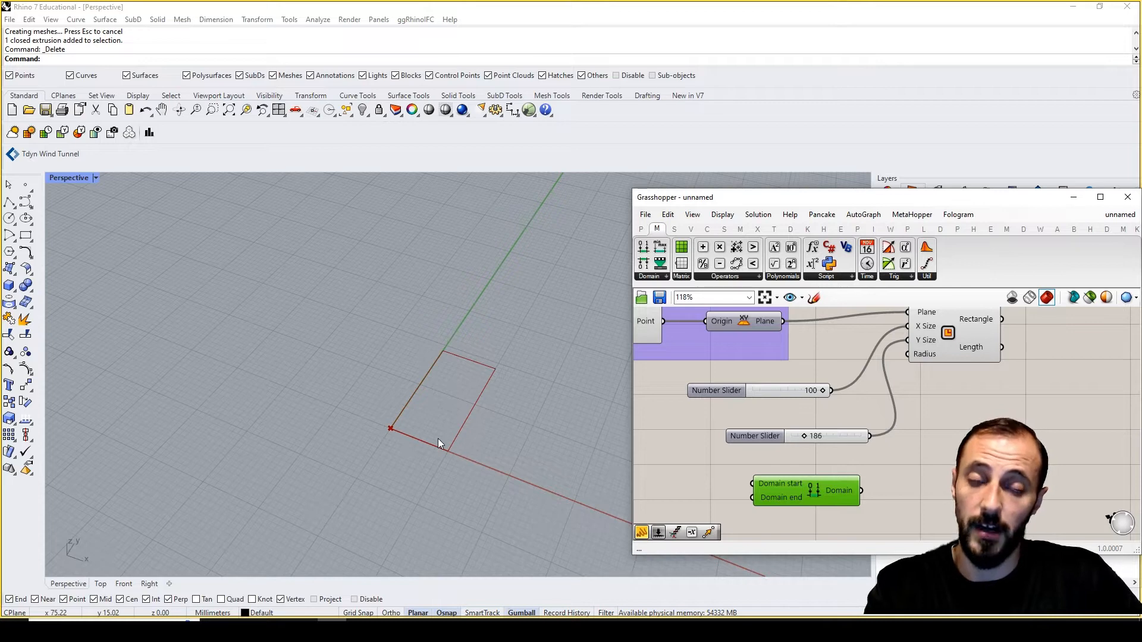
Place a Negative component before the Construct Domain component and move the Y Size slider directly under the X Size slider
click(726, 277)
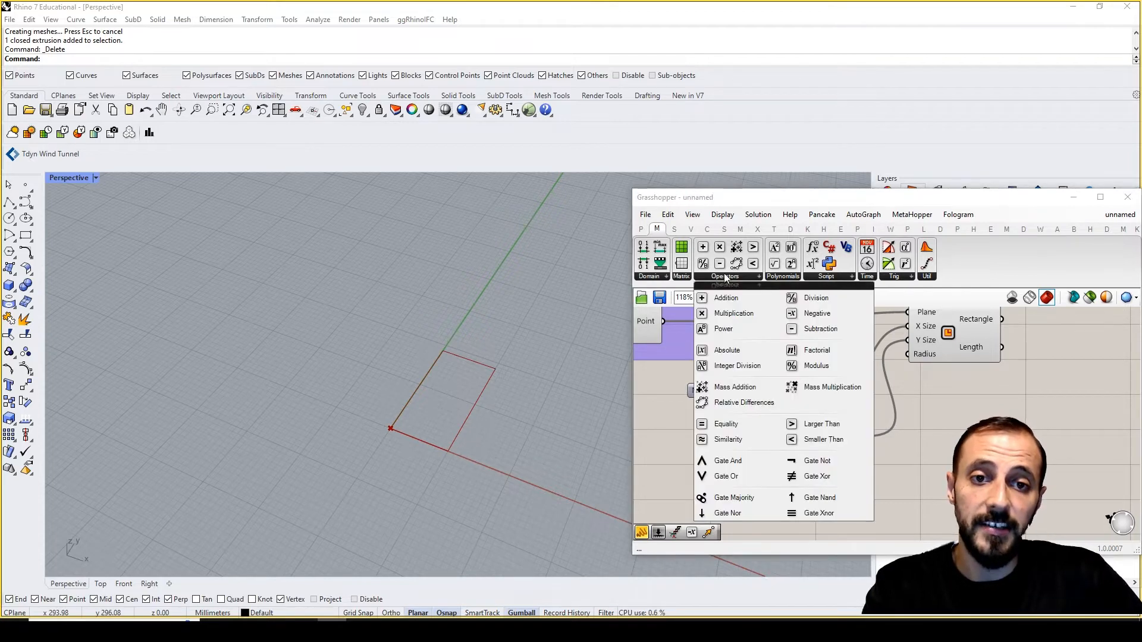
click(824, 315)
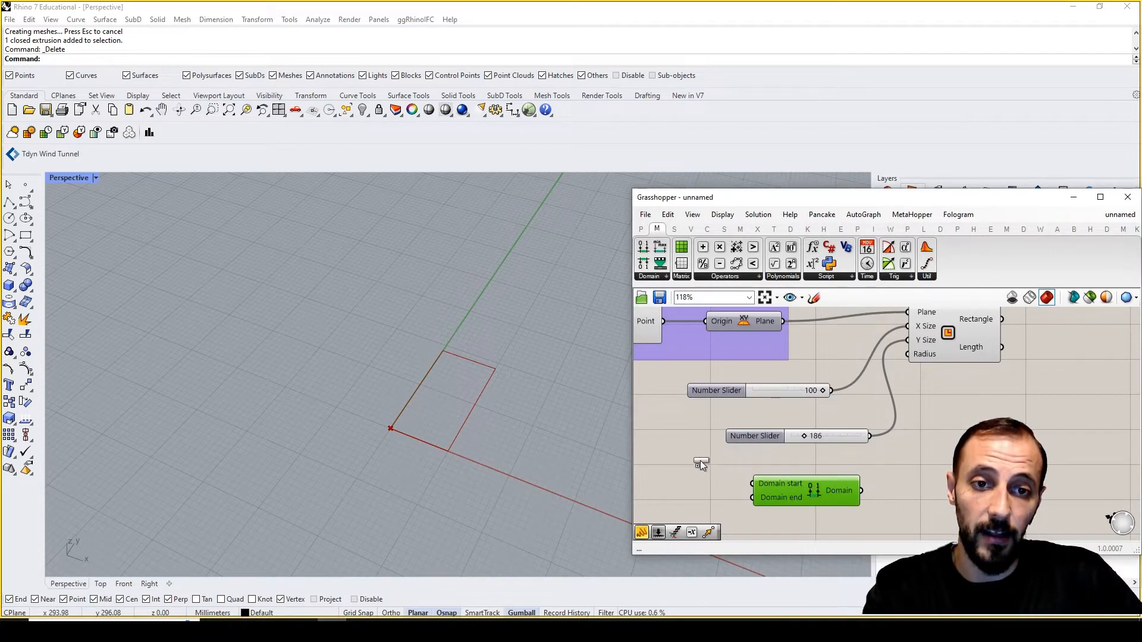
click(700, 460)
right_drag(700, 461, 836, 446)
click(914, 420)
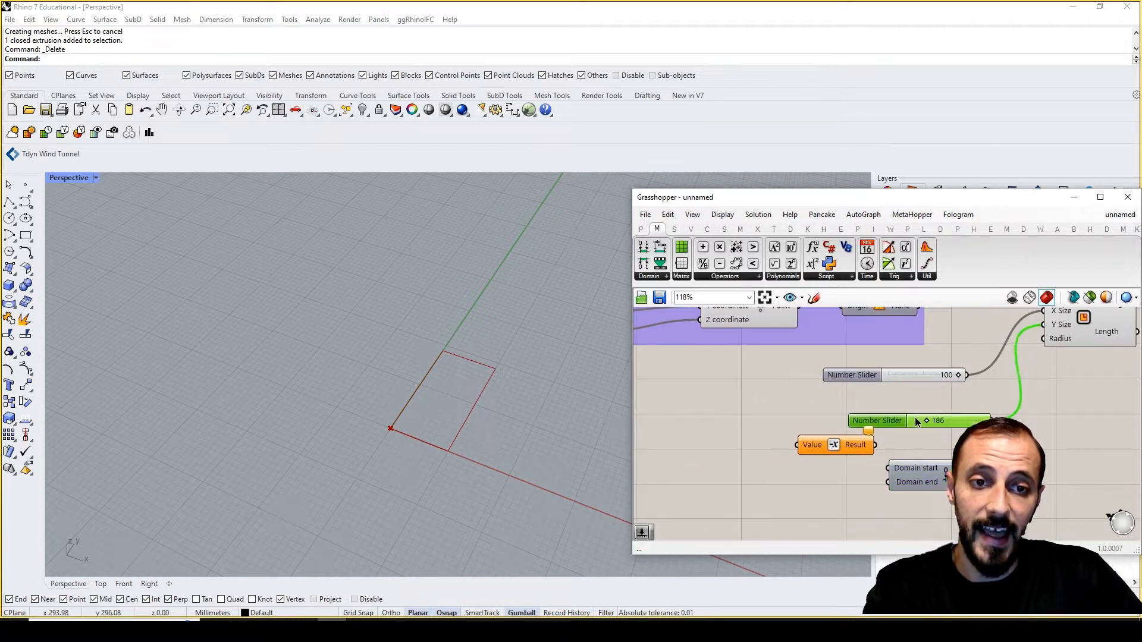
drag(916, 420, 893, 401)
Add a number slider set to 50, wire it to the Negative component and Domain end, and connect the Negative result to Domain start
double_click(748, 406)
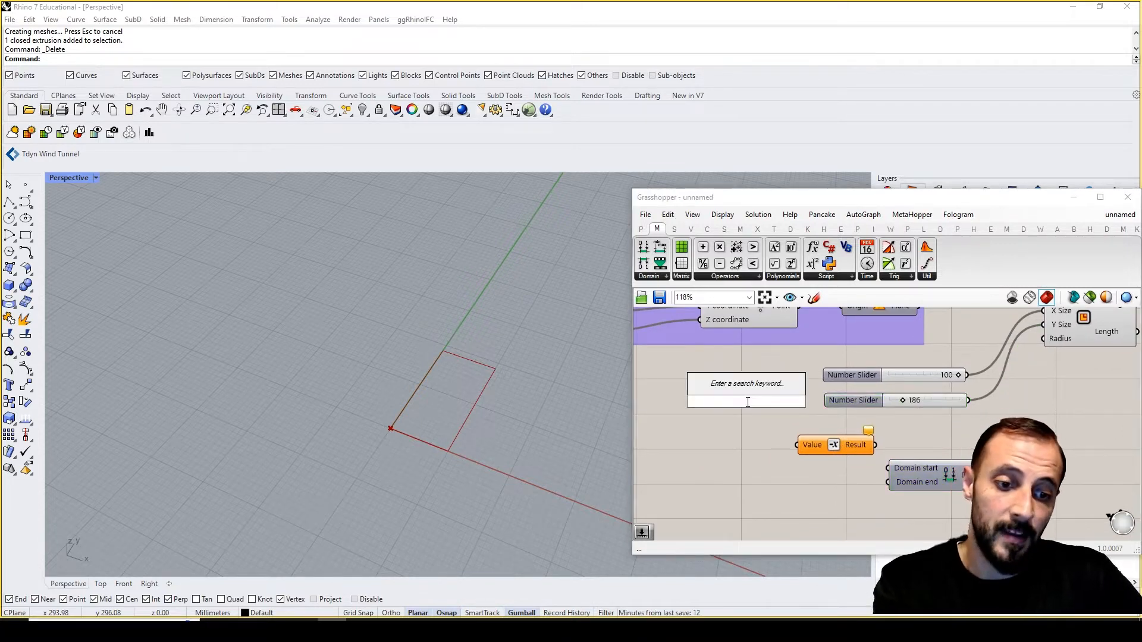
text(50)
key(Return)
drag(783, 404, 889, 482)
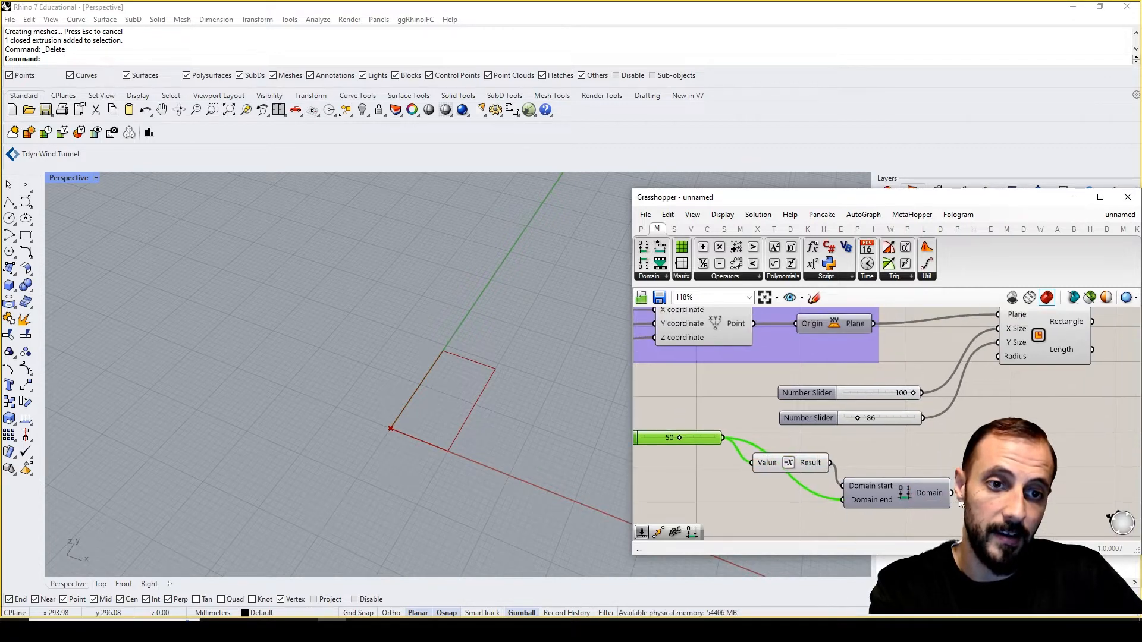
Wire the constructed domain to the Rectangle's X Size and delete the original sliders set to 100 and 186
click(872, 397)
key(XF86Calculator)
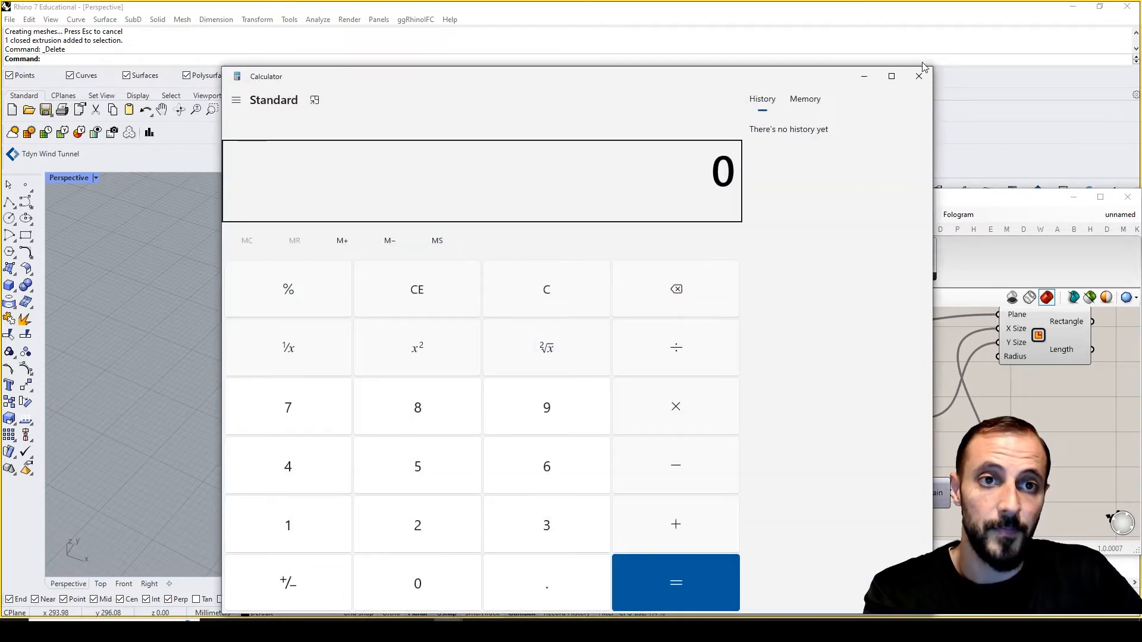
click(918, 87)
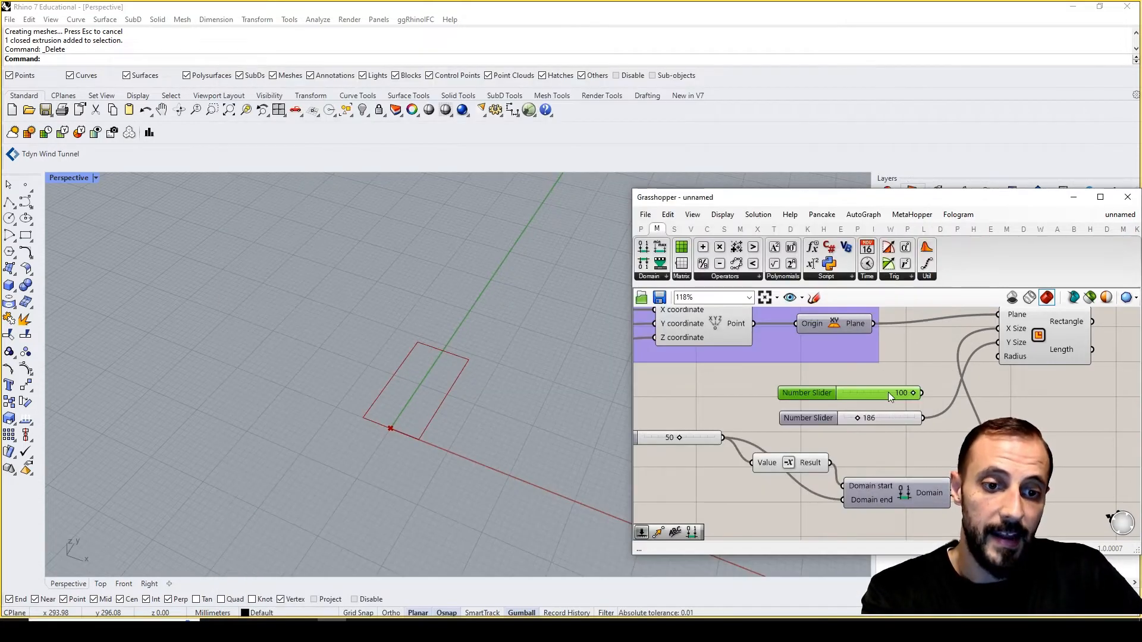
click(894, 393)
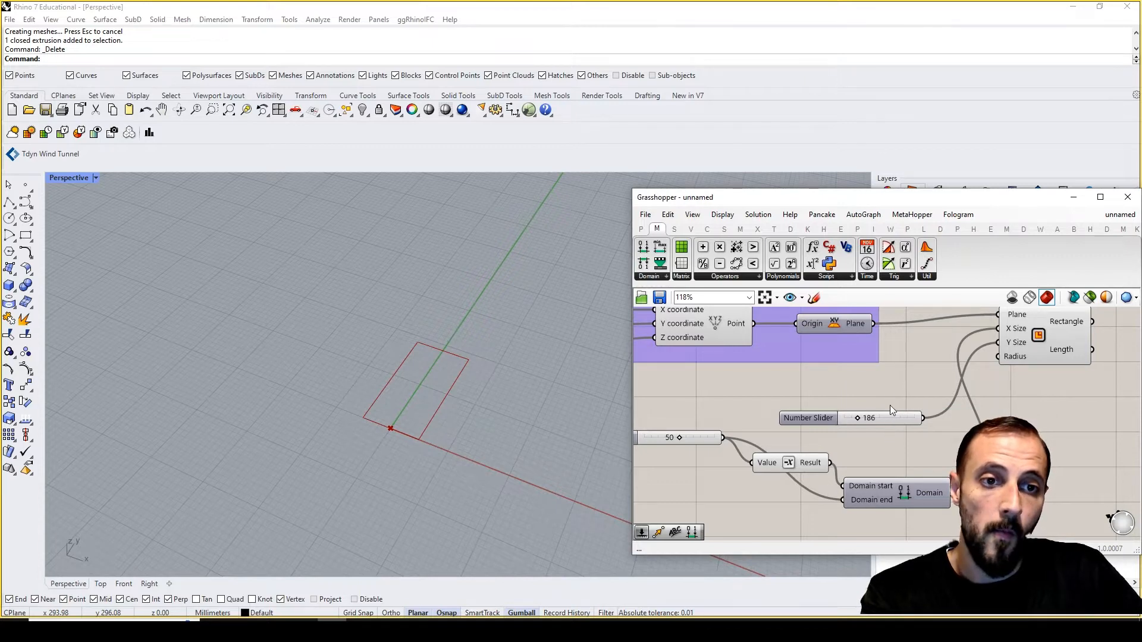
click(893, 418)
key(Delete)
Move the 50 slider, Negative and Construct Domain components beside the base plane group, and shift the Rectangle component farther away
drag(917, 399, 714, 491)
scroll(766, 480, down, 4)
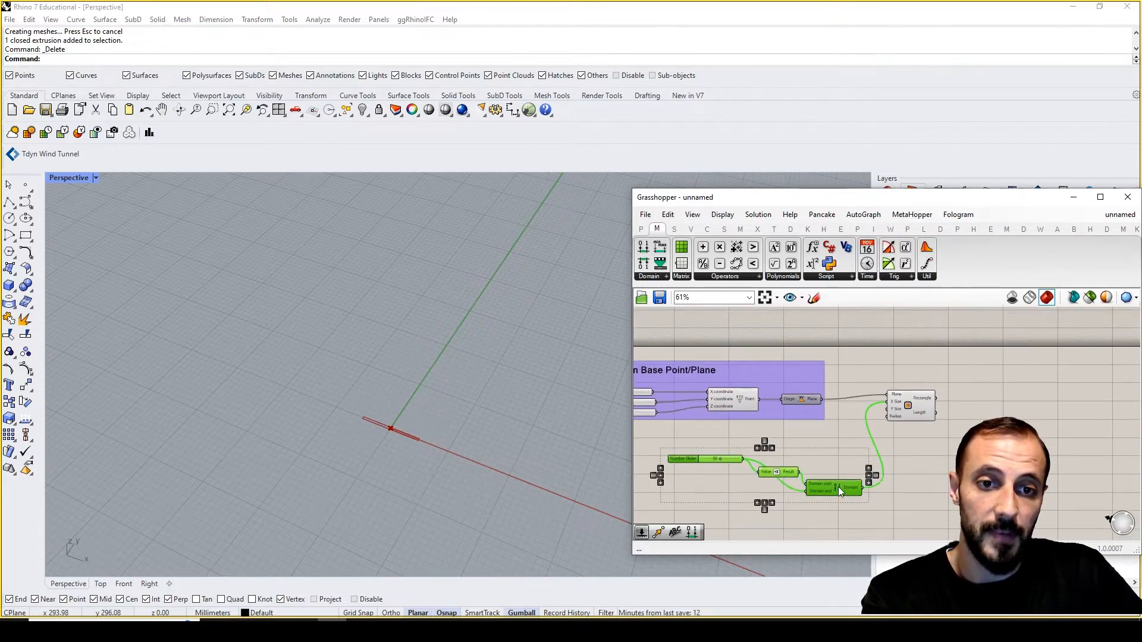
drag(838, 486, 942, 467)
drag(904, 394, 1032, 382)
Duplicate the domain chain below the original, with its slider set to 75 and its domain wired to Y Size
drag(1020, 420, 847, 481)
drag(942, 475, 985, 507)
scroll(886, 474, up, 4)
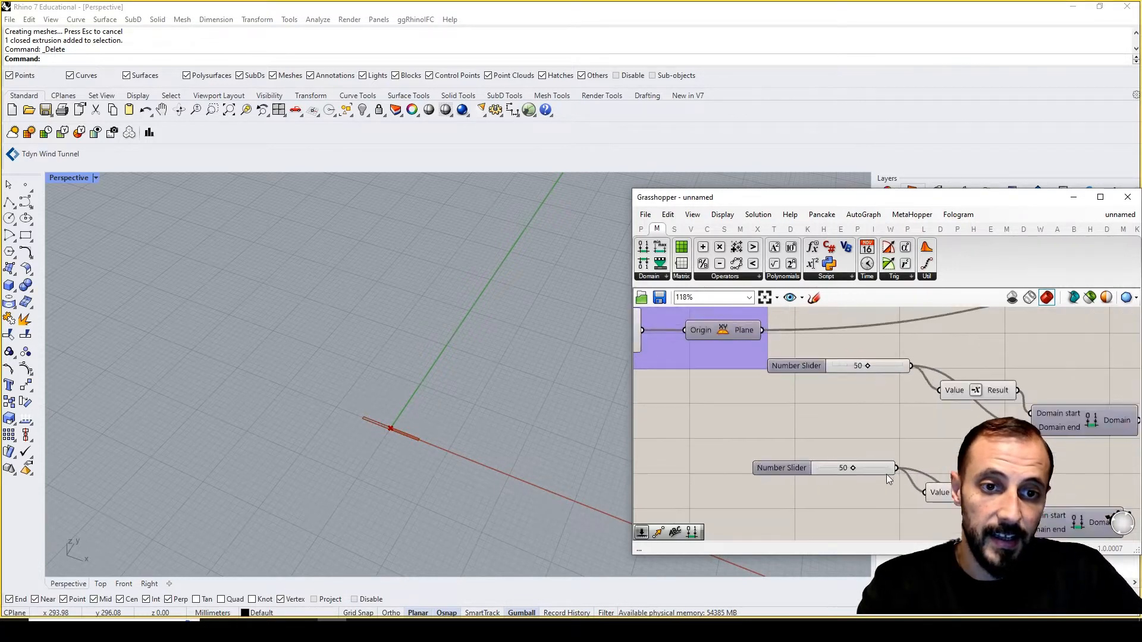
text(75)
key(Return)
scroll(906, 480, down, 3)
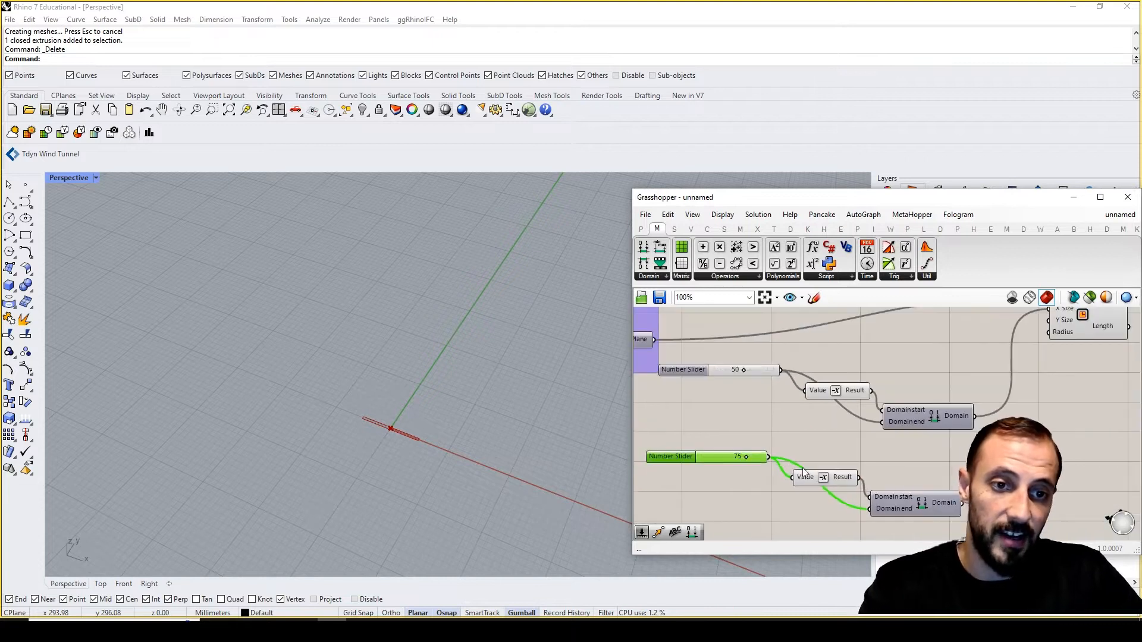
drag(1040, 325, 1046, 321)
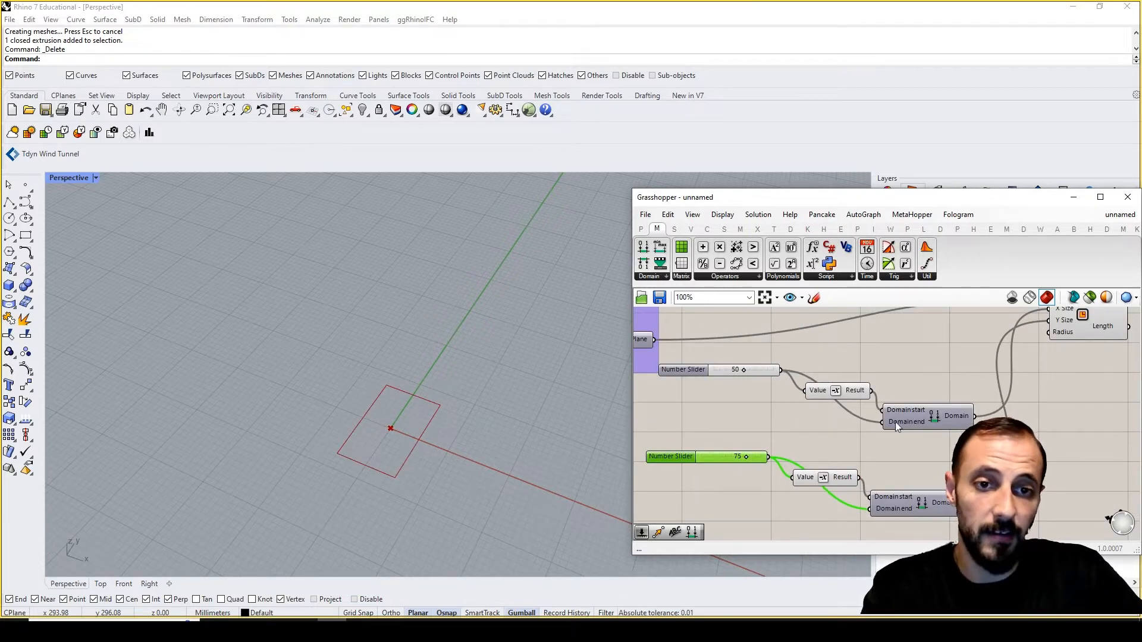
Try a number slider set to 50 on the Rectangle's Radius input, and delete that slider
right_drag(1053, 391, 1004, 435)
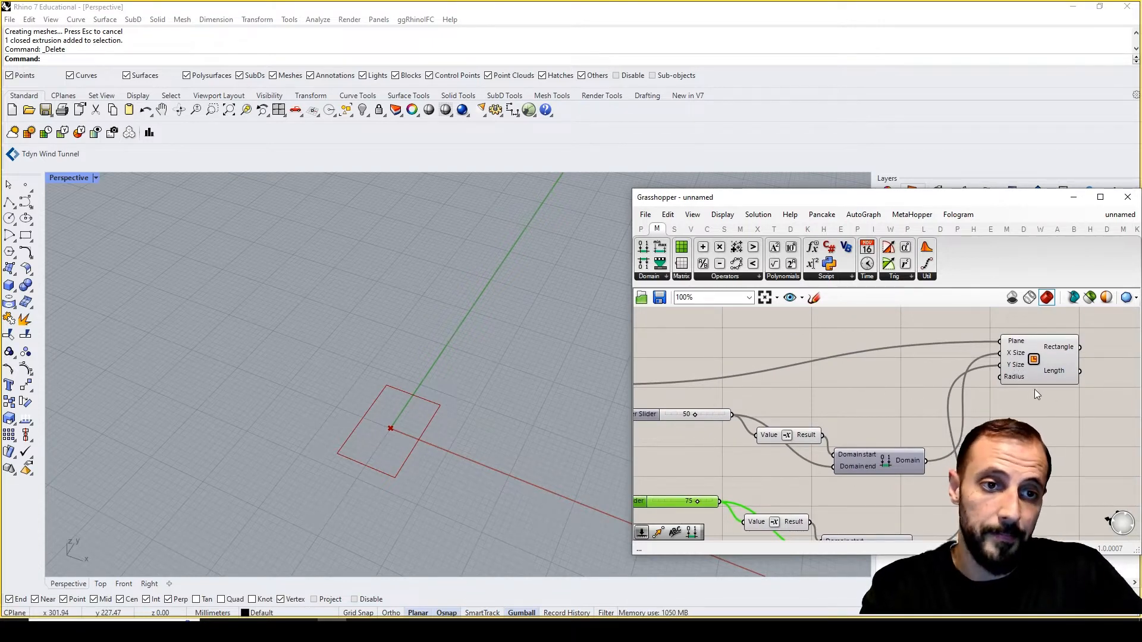
right_drag(1015, 411, 1036, 387)
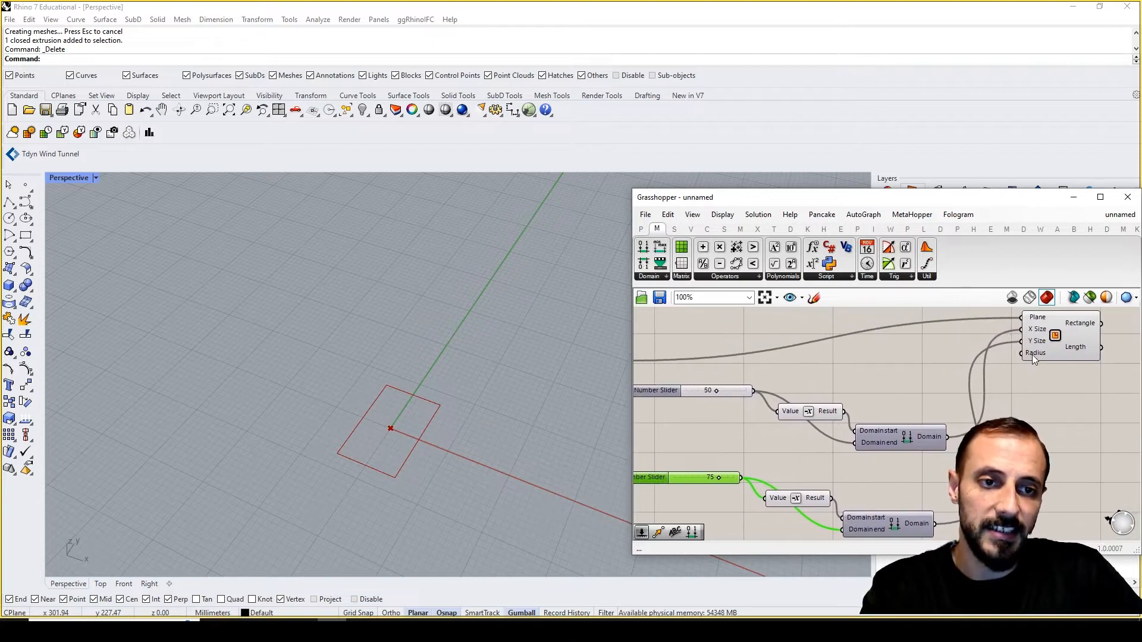
scroll(397, 406, up, 3)
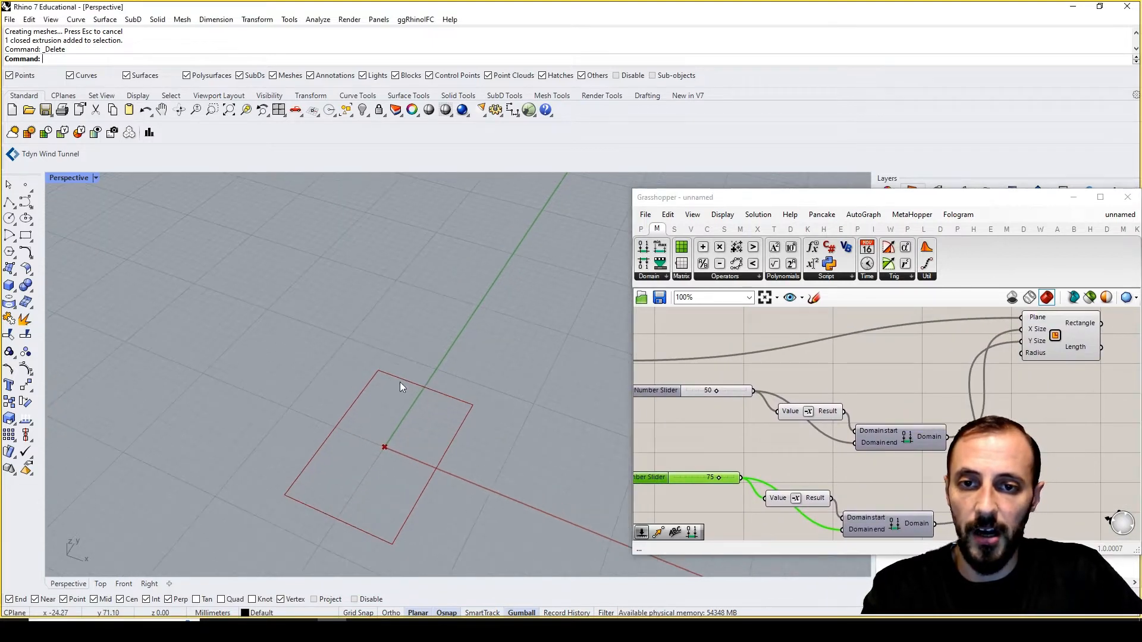
double_click(1056, 413)
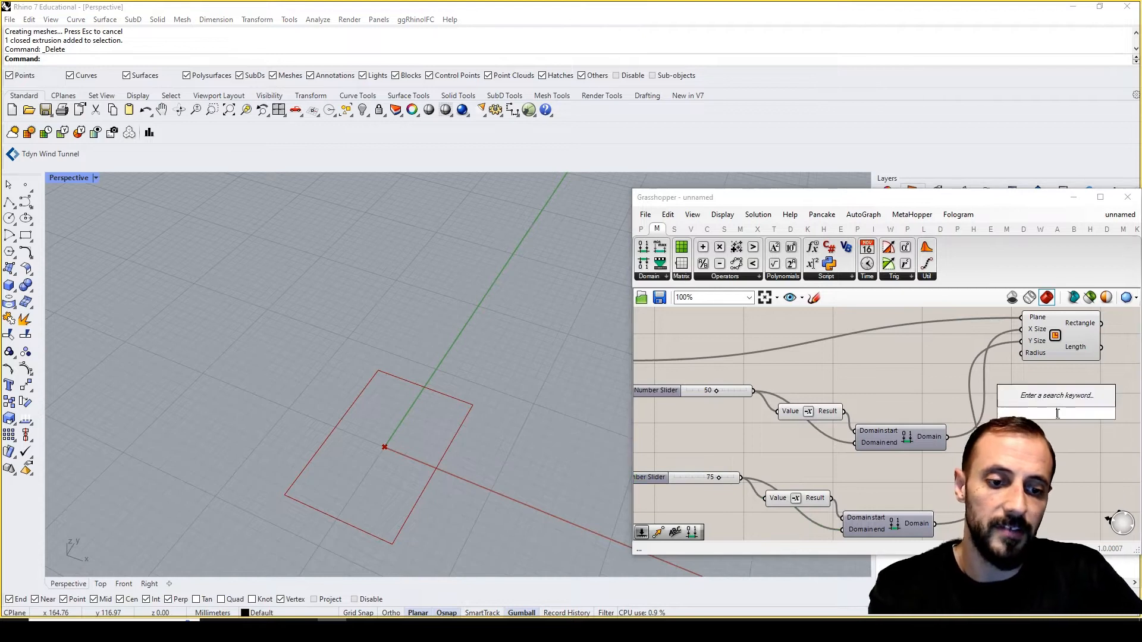
text(50)
key(Return)
drag(1120, 417, 1020, 357)
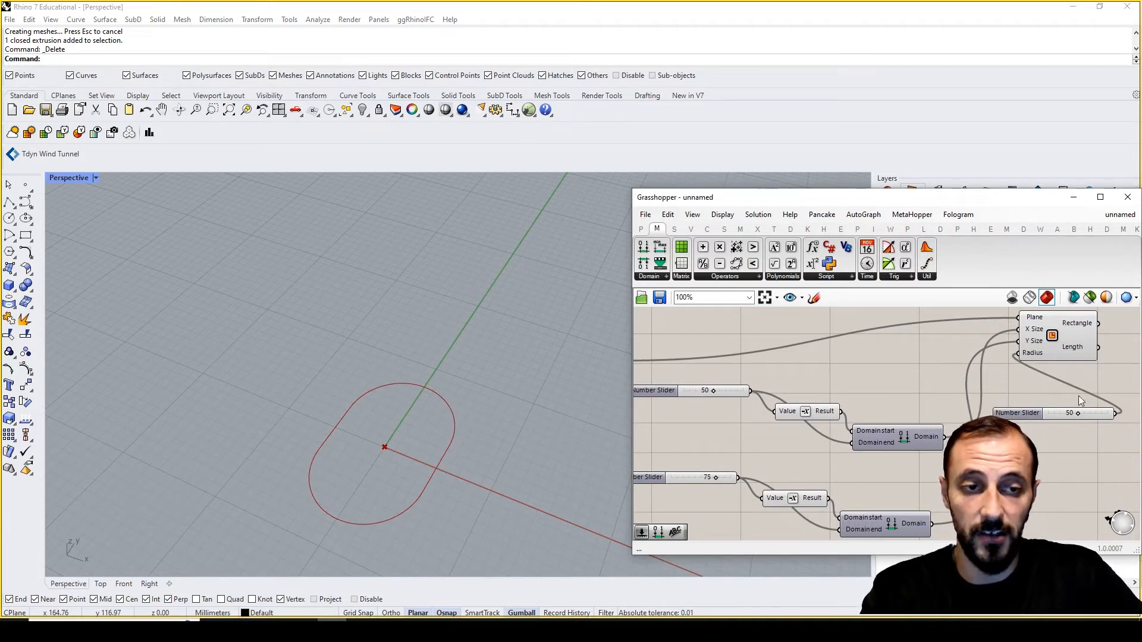
click(1048, 414)
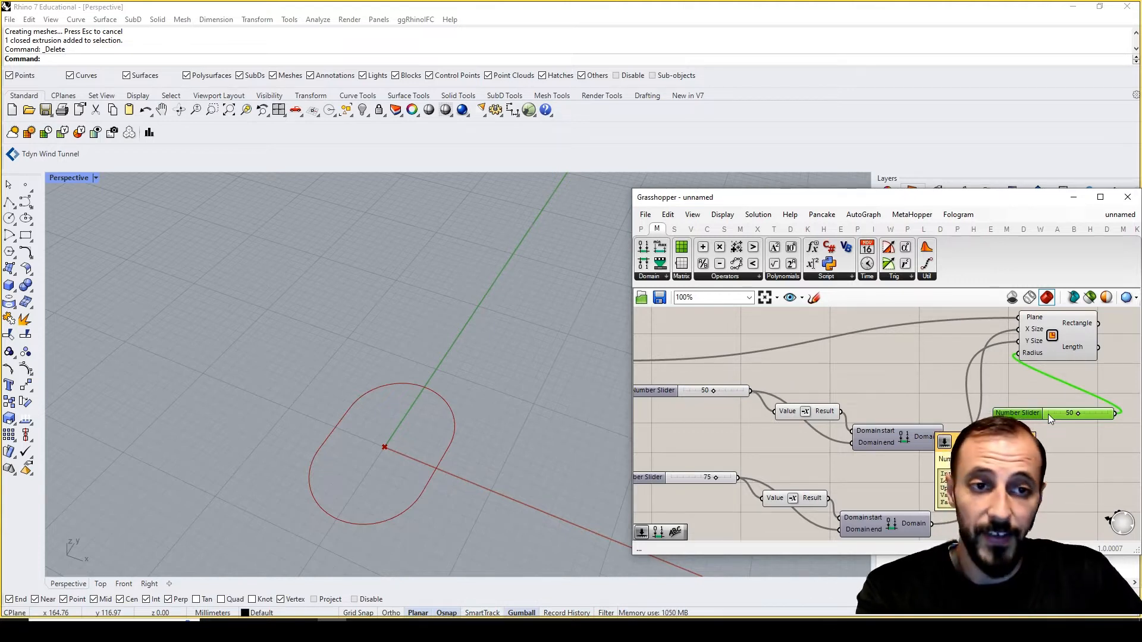
key(Delete)
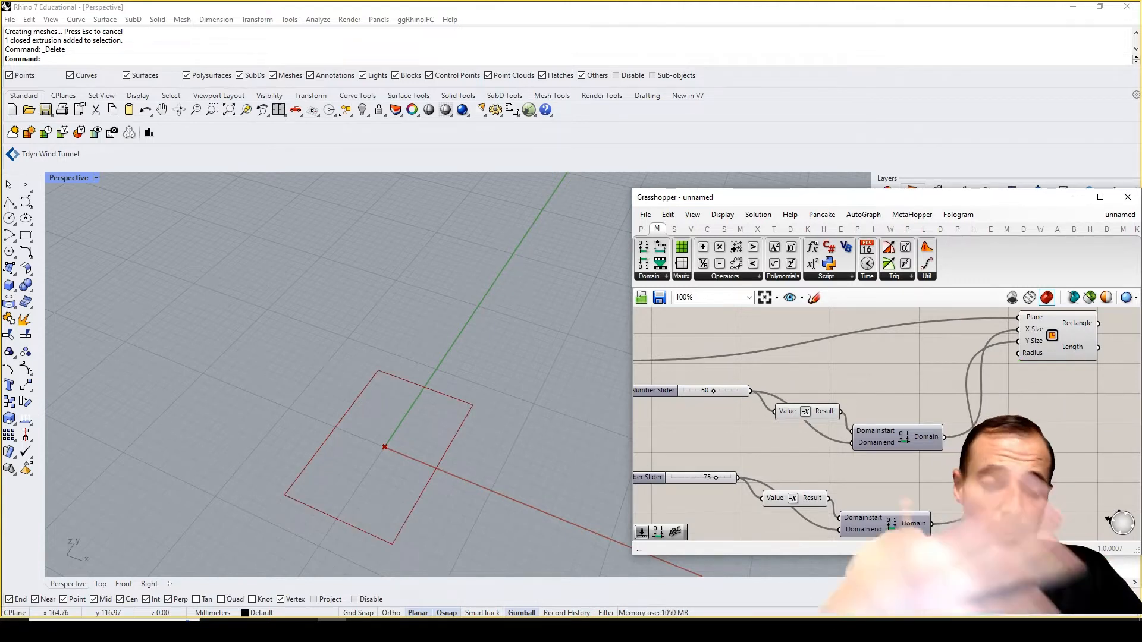
Move both domain chains and the Rectangle away from the base plane group, and lower the Rectangle component slightly
right_drag(981, 418, 987, 386)
scroll(981, 384, down, 4)
drag(1077, 311, 819, 491)
drag(875, 436, 903, 427)
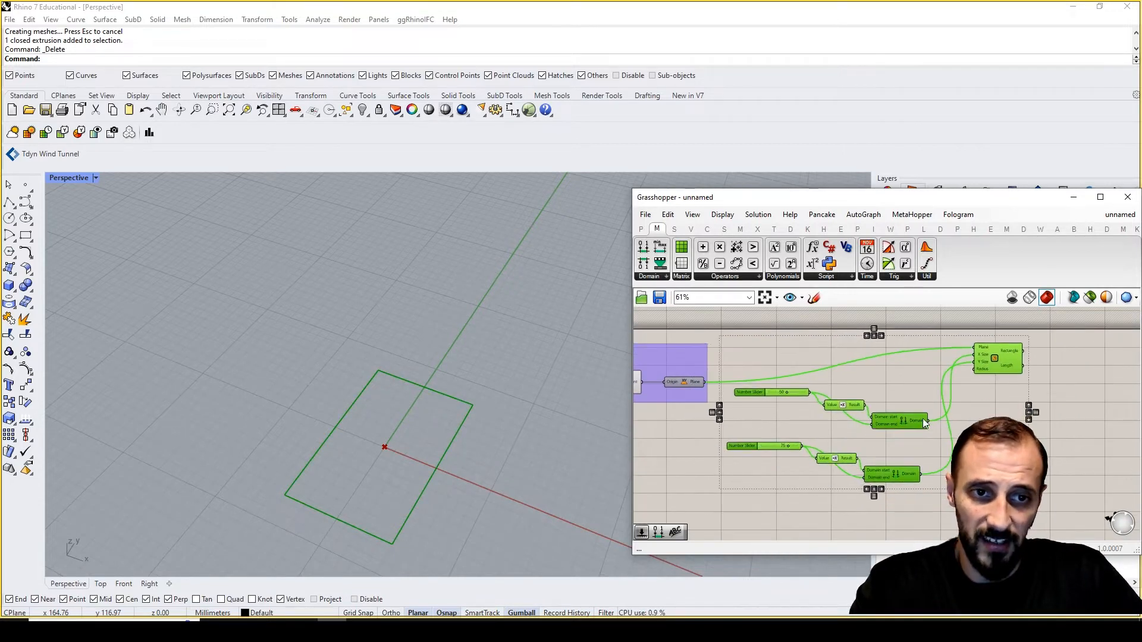
click(943, 396)
drag(999, 357, 1006, 377)
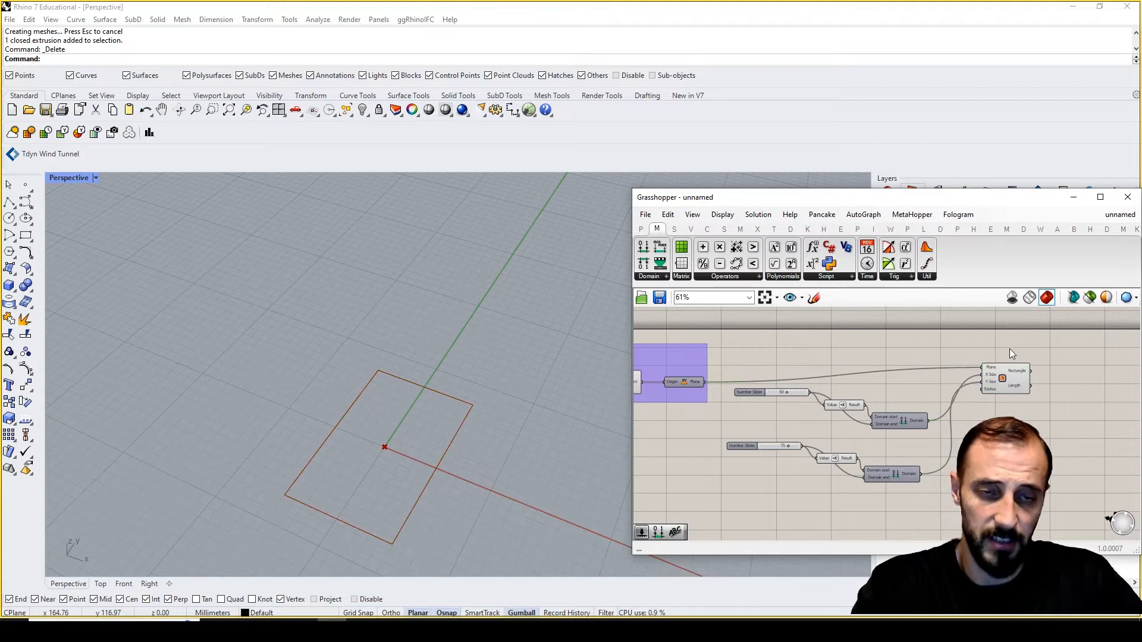
Group both domain chains with the Rectangle component and colour the group red
drag(1027, 333, 704, 523)
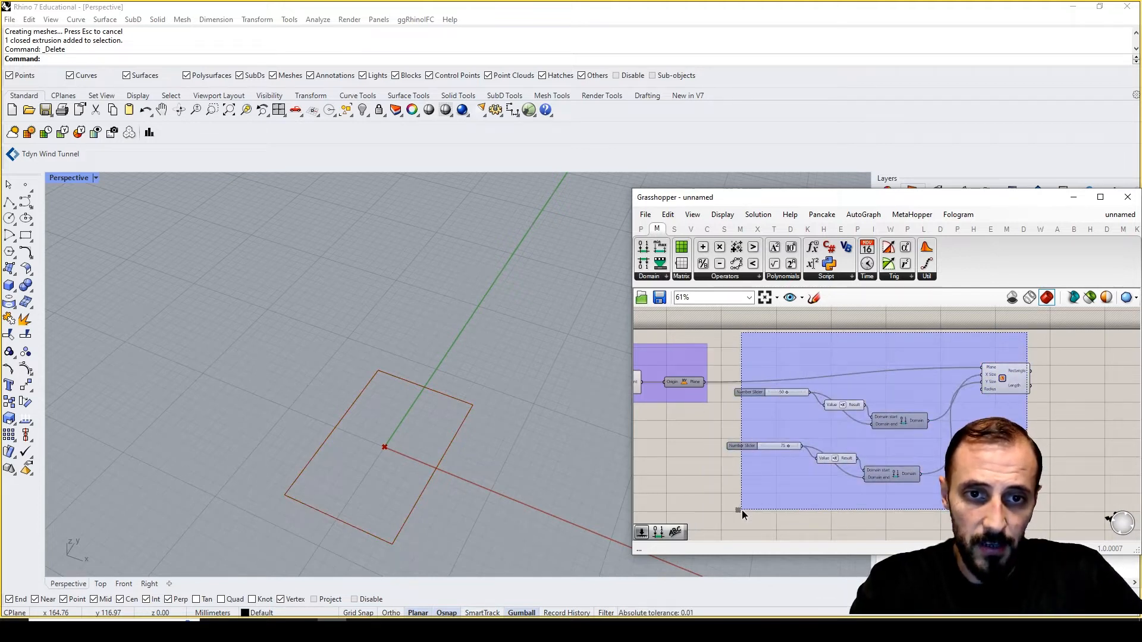
right_click(741, 510)
click(755, 527)
right_click(752, 477)
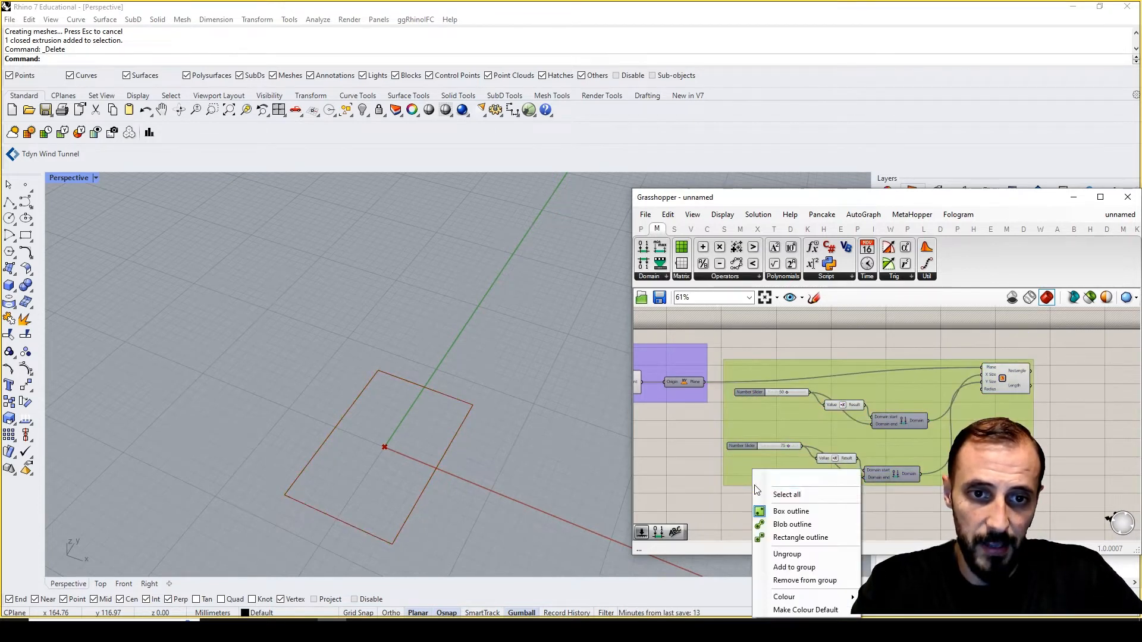
mouse_move(797, 597)
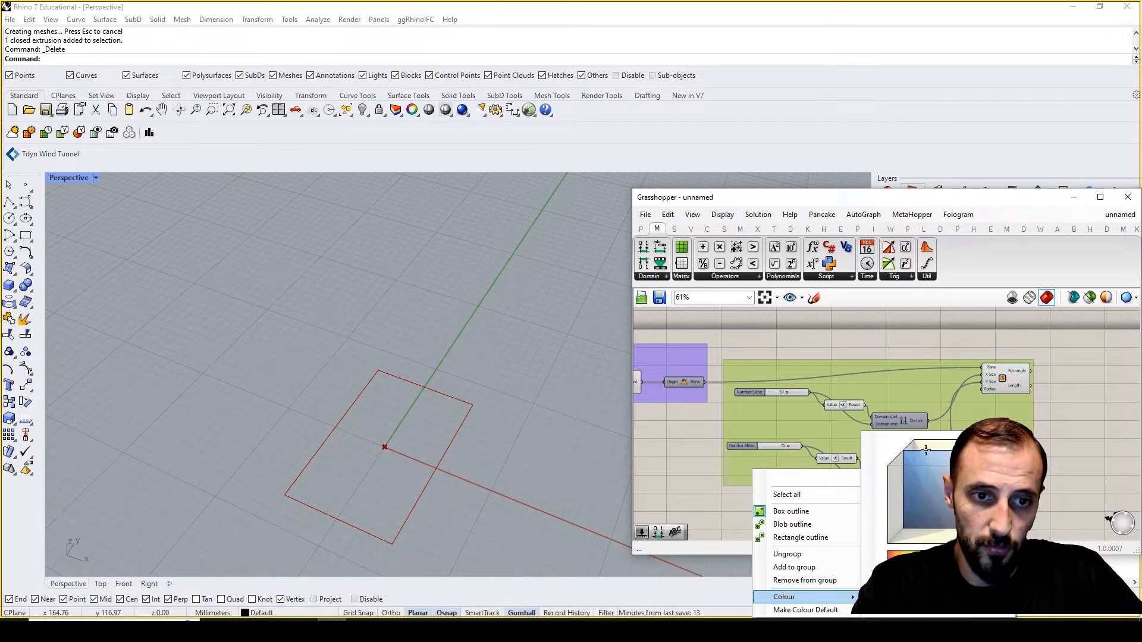
click(665, 477)
right_drag(818, 373, 928, 383)
drag(915, 383, 922, 373)
Copy the "Column Base Point/Plane" label above the red group and add the copy to that group
click(684, 365)
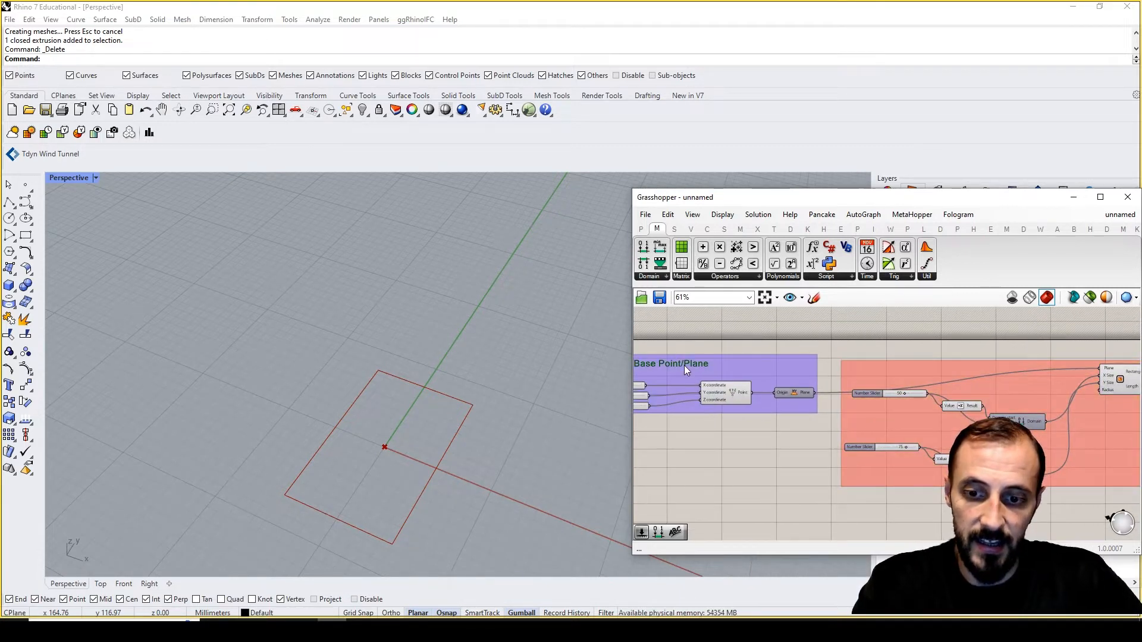
alt+drag(685, 365, 1034, 348)
right_click(968, 370)
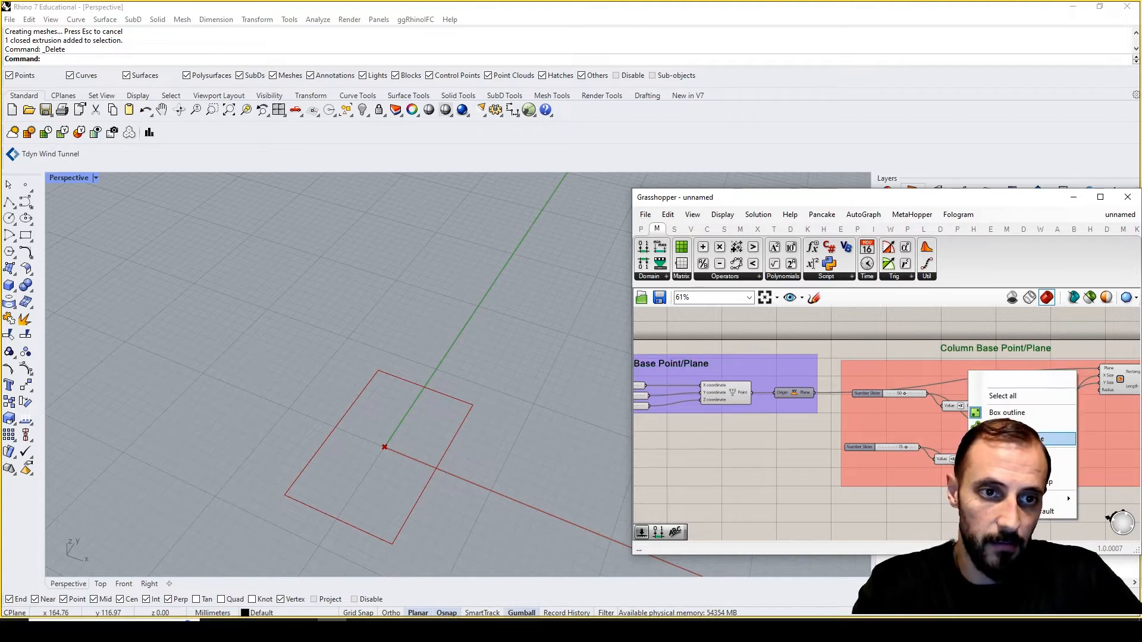
click(1020, 469)
Change the copied label's text to "Column Base Point/Plane Rectangle"
scroll(1012, 361, up, 1)
right_drag(1011, 361, 947, 367)
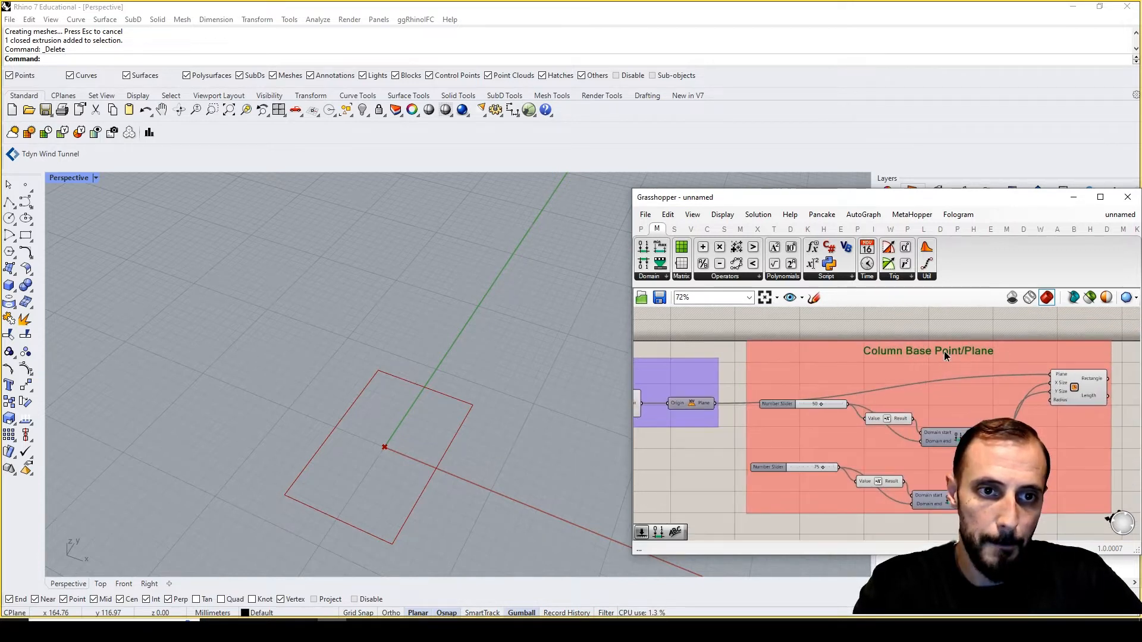
double_click(944, 351)
click(945, 351)
text(R)
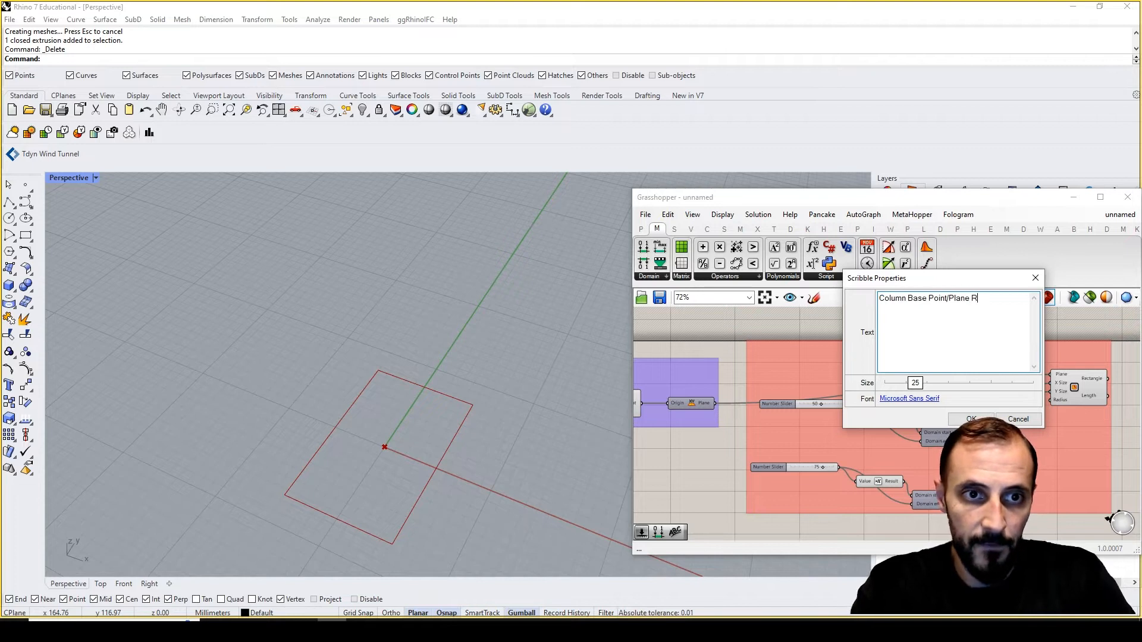
text(exgtan)
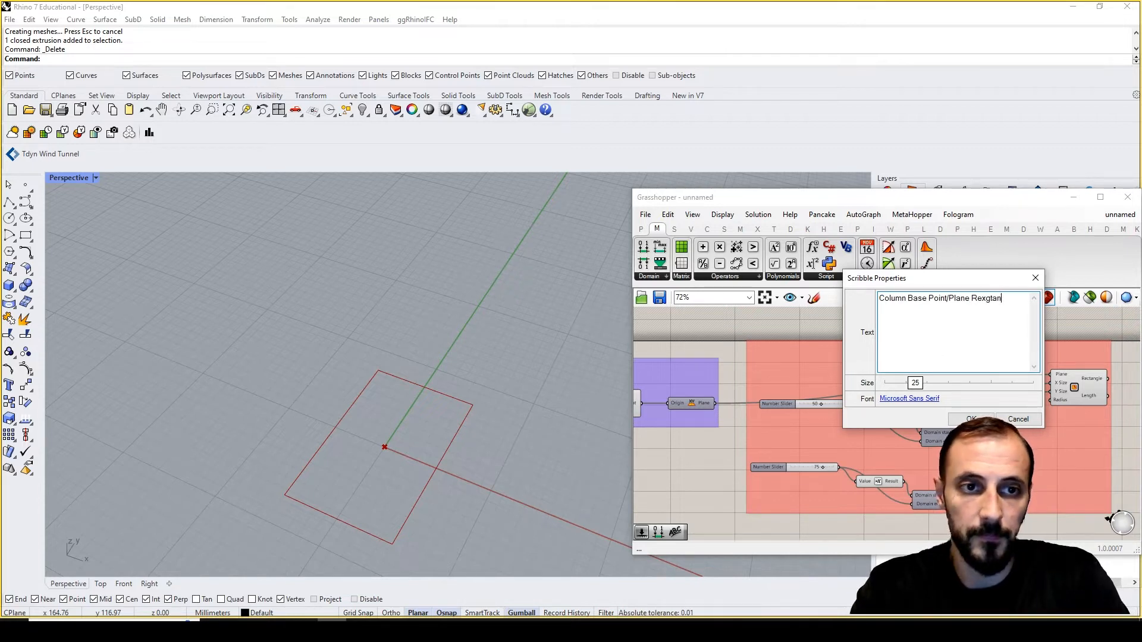
key(BackSpace)
key(BackSpace)
key(BackSpace)
key(BackSpace)
key(BackSpace)
text(c)
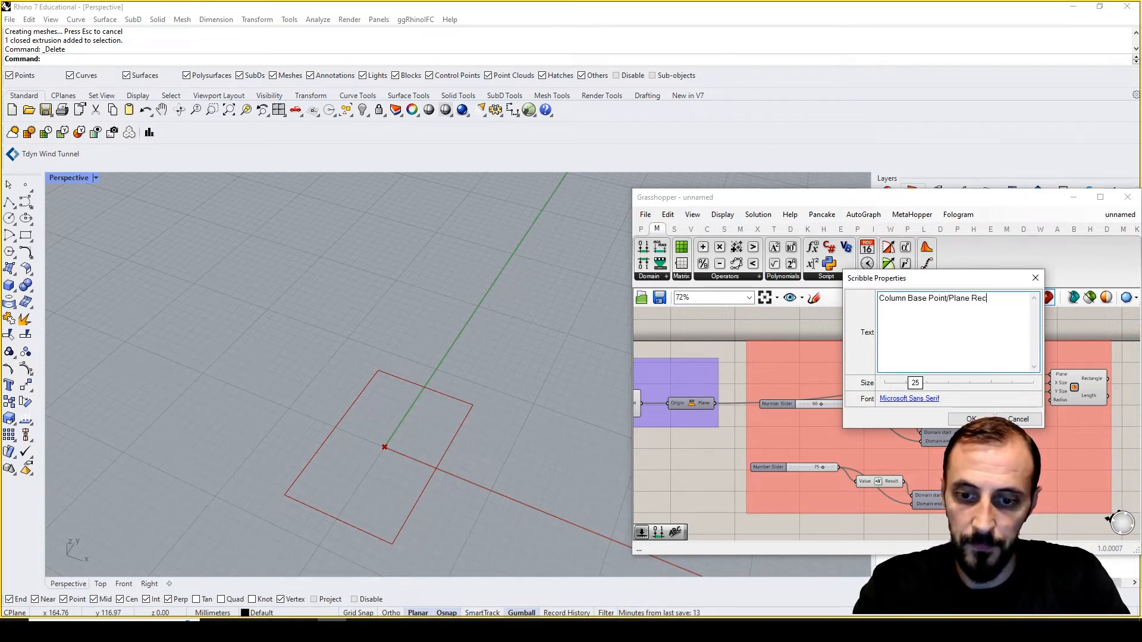
text(tangle)
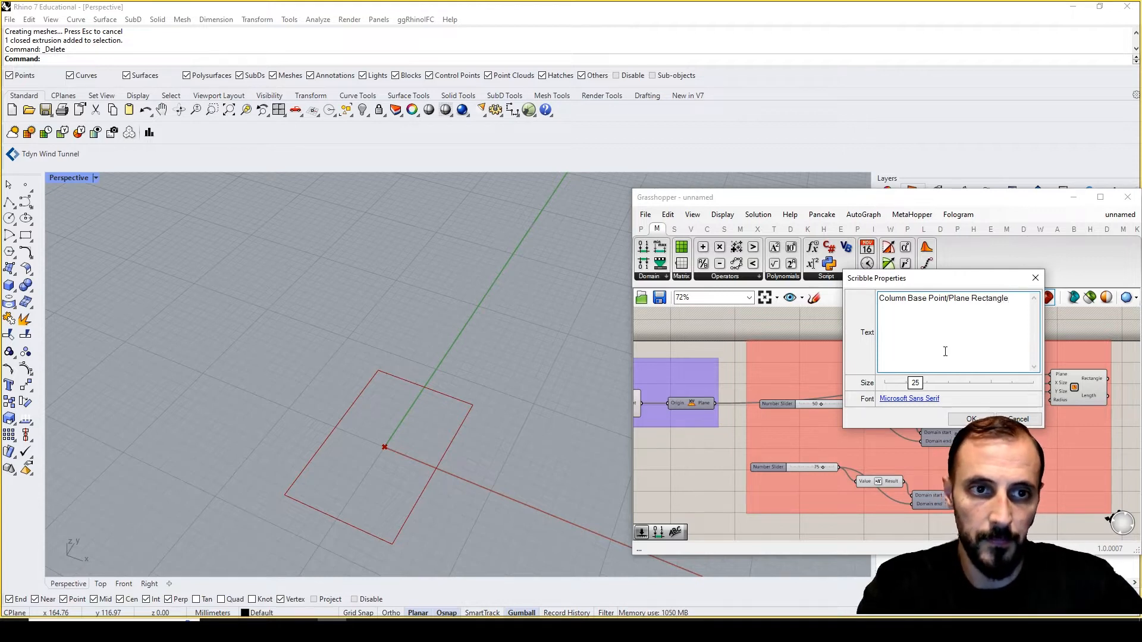
click(962, 420)
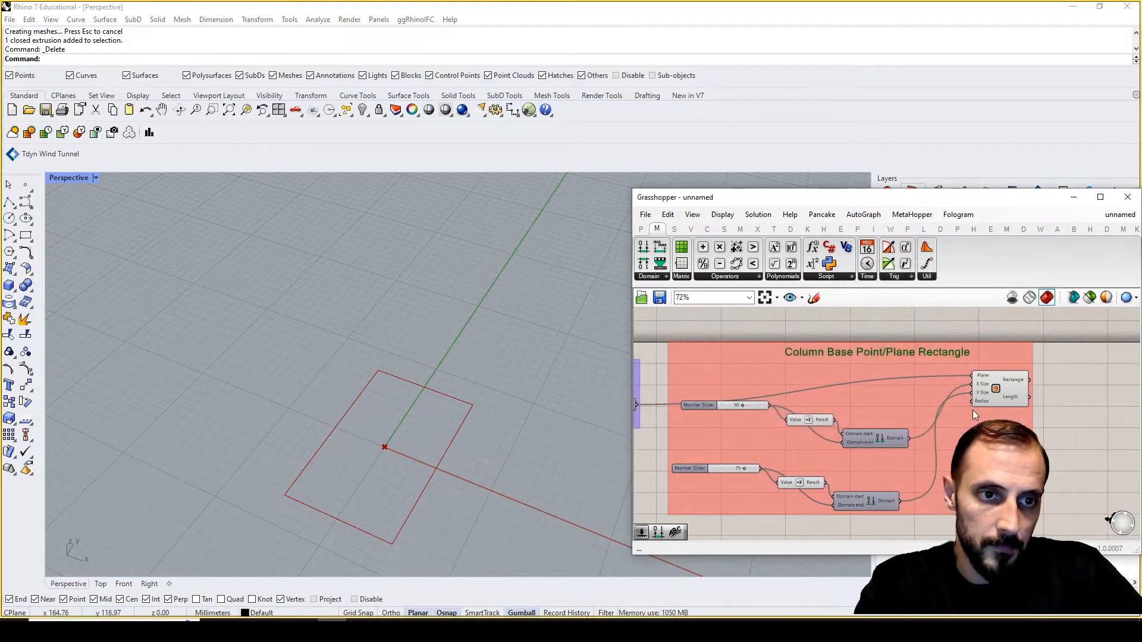
Move the purple Column Base Point/Plane group slightly lower on the canvas
scroll(932, 369, down, 4)
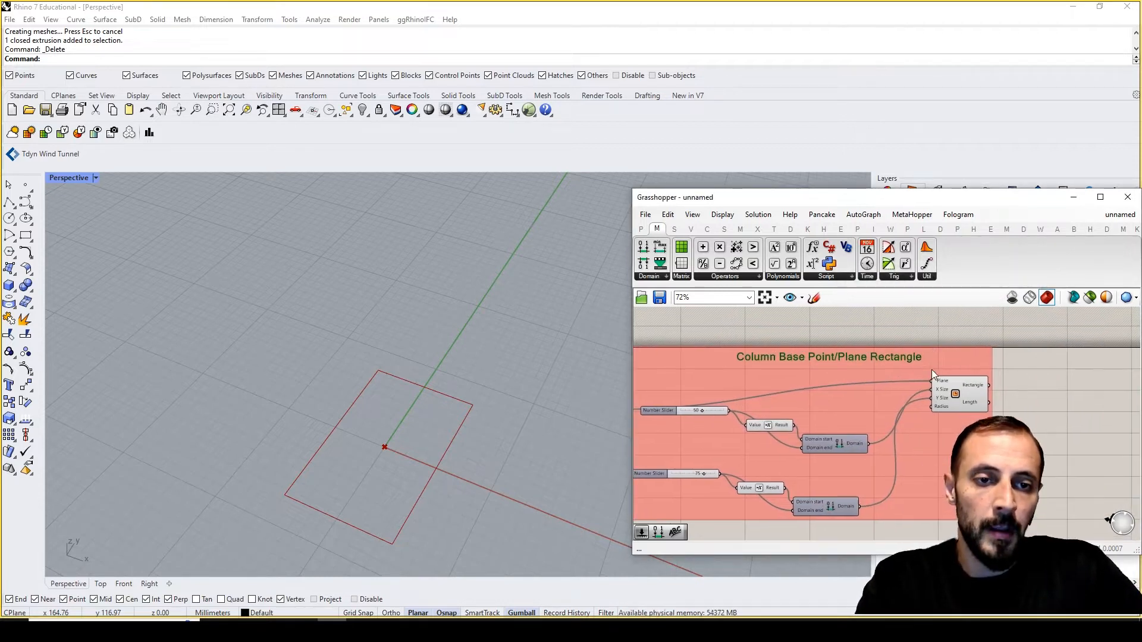
right_drag(1018, 411, 1001, 412)
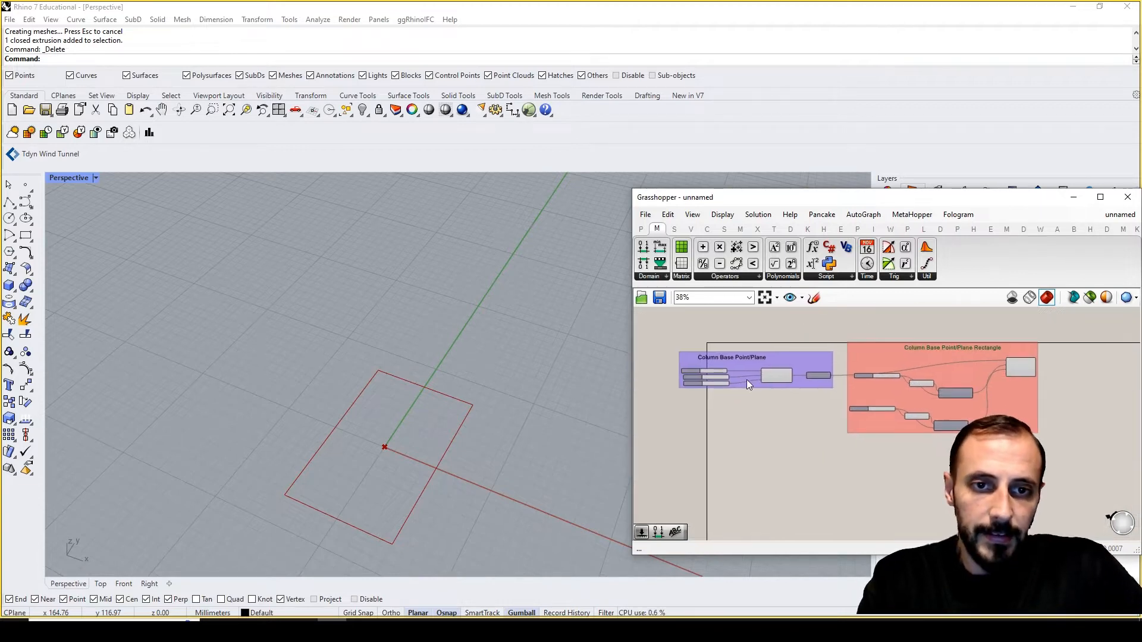
right_drag(754, 375, 765, 365)
scroll(717, 373, up, 5)
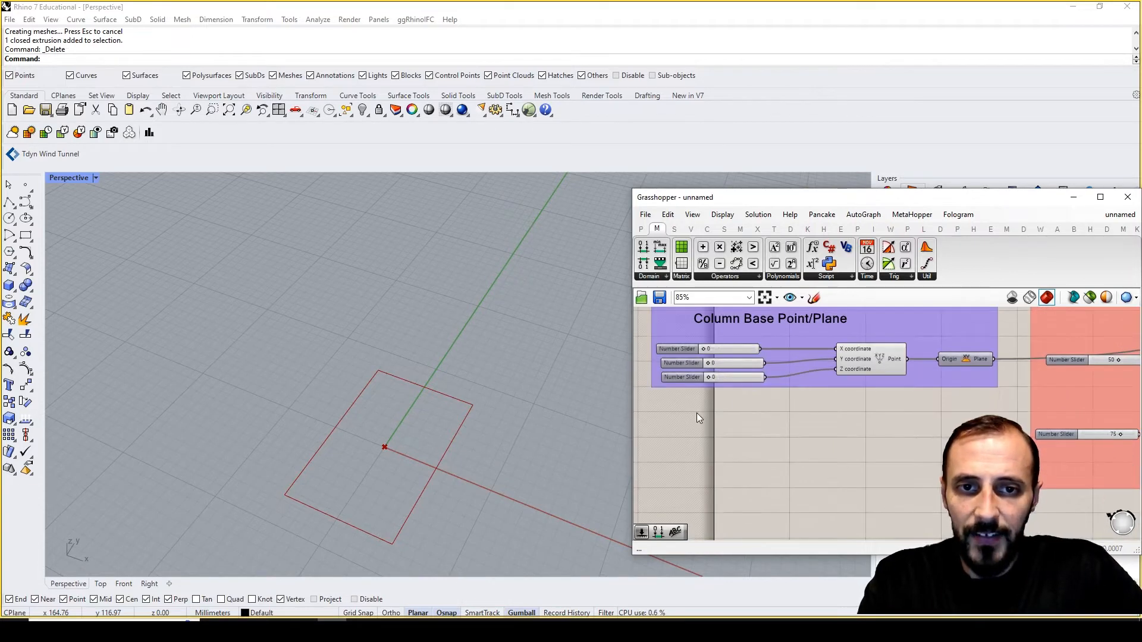
scroll(440, 423, down, 6)
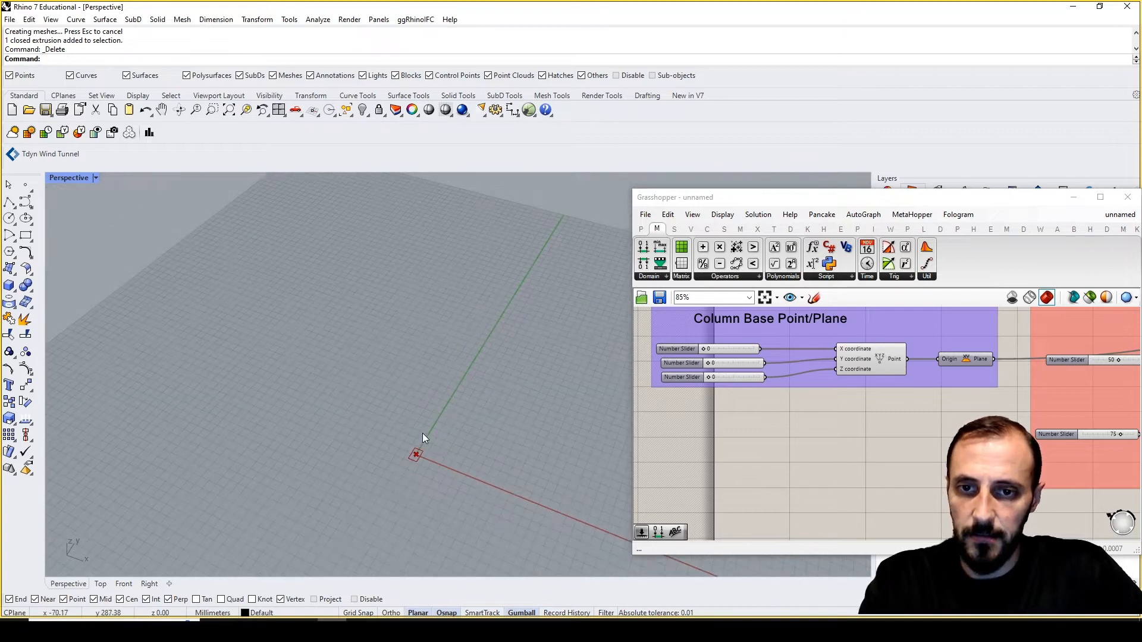
click(801, 387)
drag(801, 386, 794, 398)
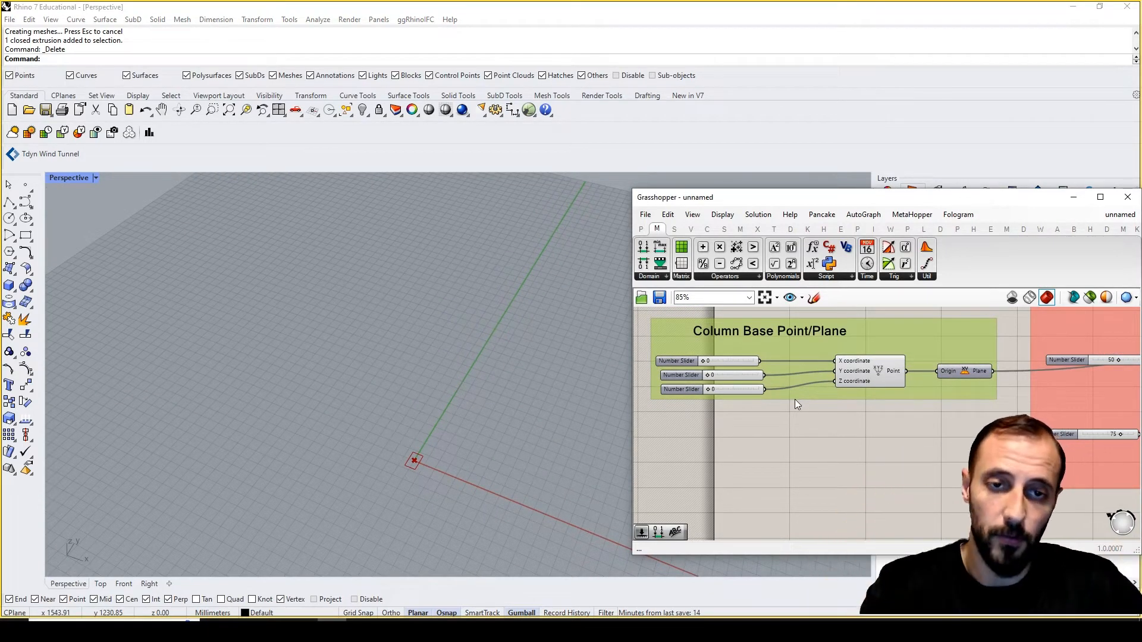
Duplicate the entire Column Base Point/Plane group, including its label, below the original
right_drag(795, 400, 804, 397)
scroll(804, 397, down, 3)
drag(678, 327, 958, 418)
alt+drag(863, 378, 840, 512)
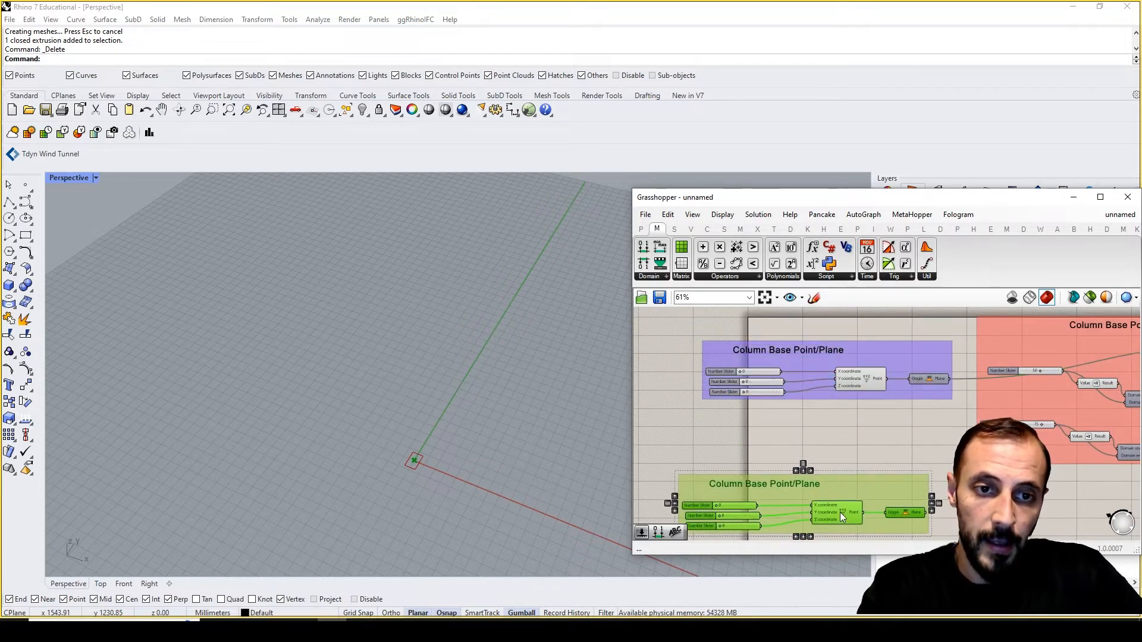
Set the Z coordinate slider in the duplicated Column Base Point/Plane group to 4000 and check the raised point in the model
right_drag(840, 512, 823, 405)
click(704, 476)
scroll(704, 473, up, 5)
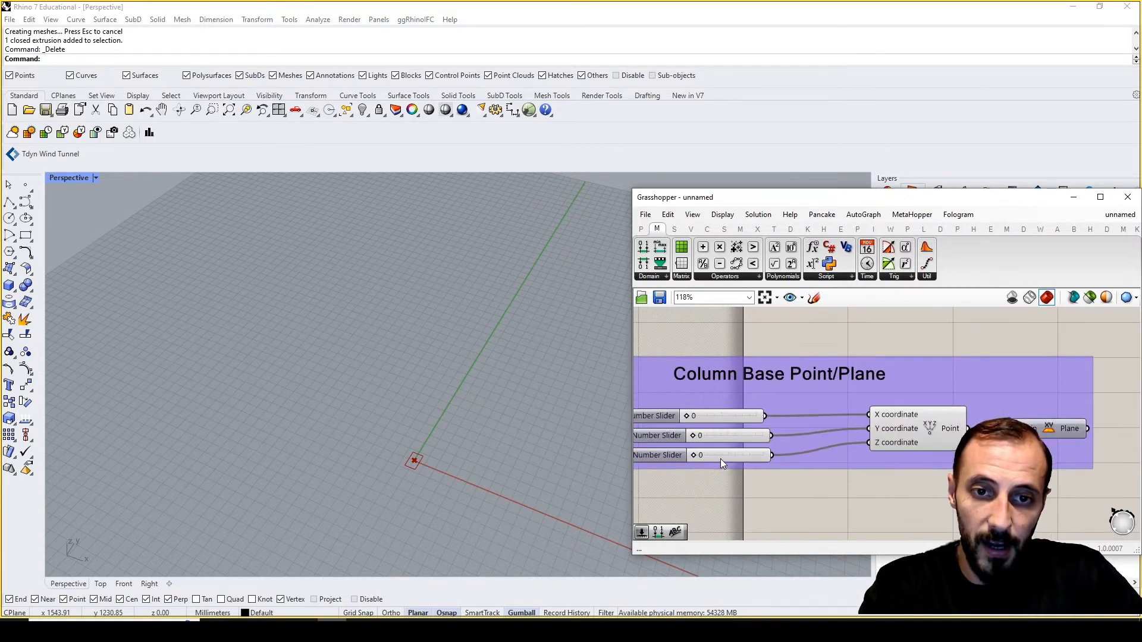
double_click(720, 456)
text(3)
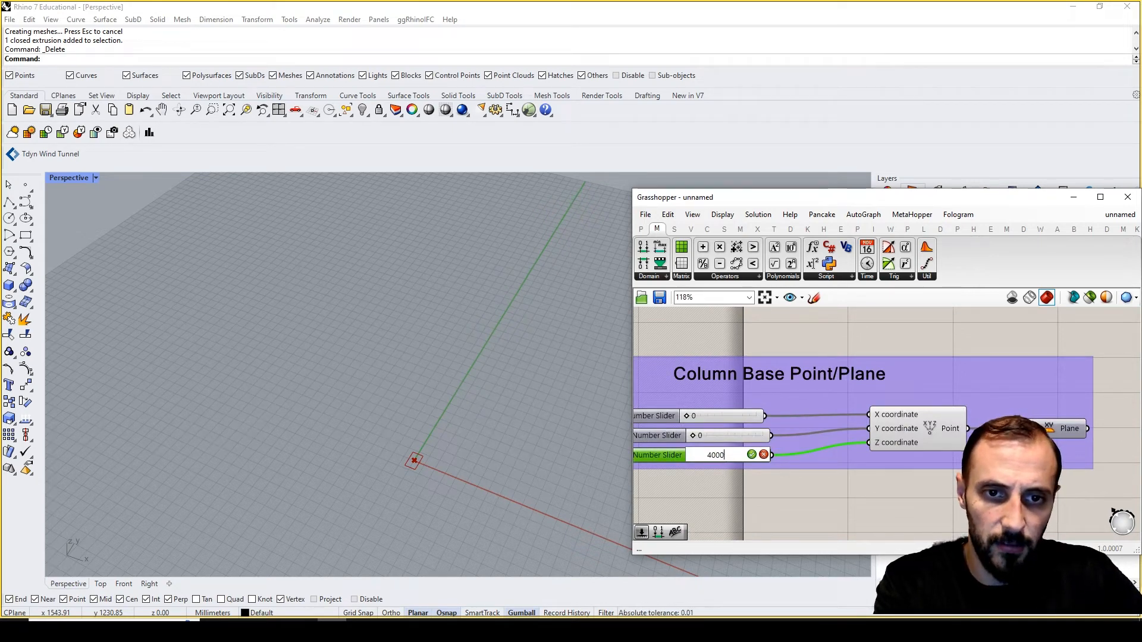
key(Return)
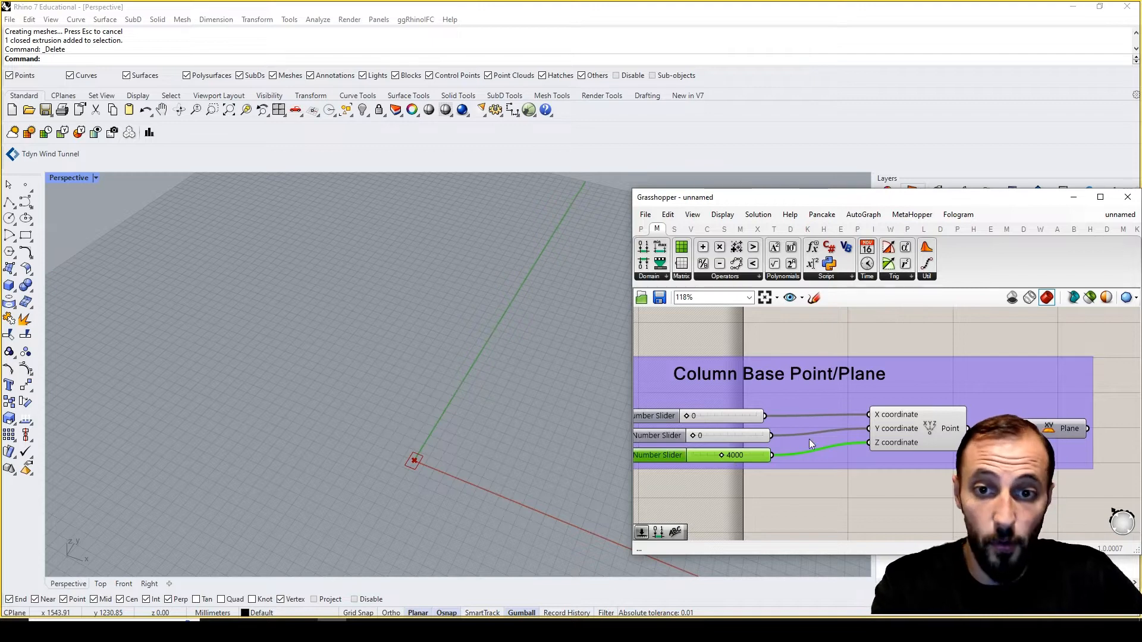
click(943, 433)
right_drag(515, 387, 502, 410)
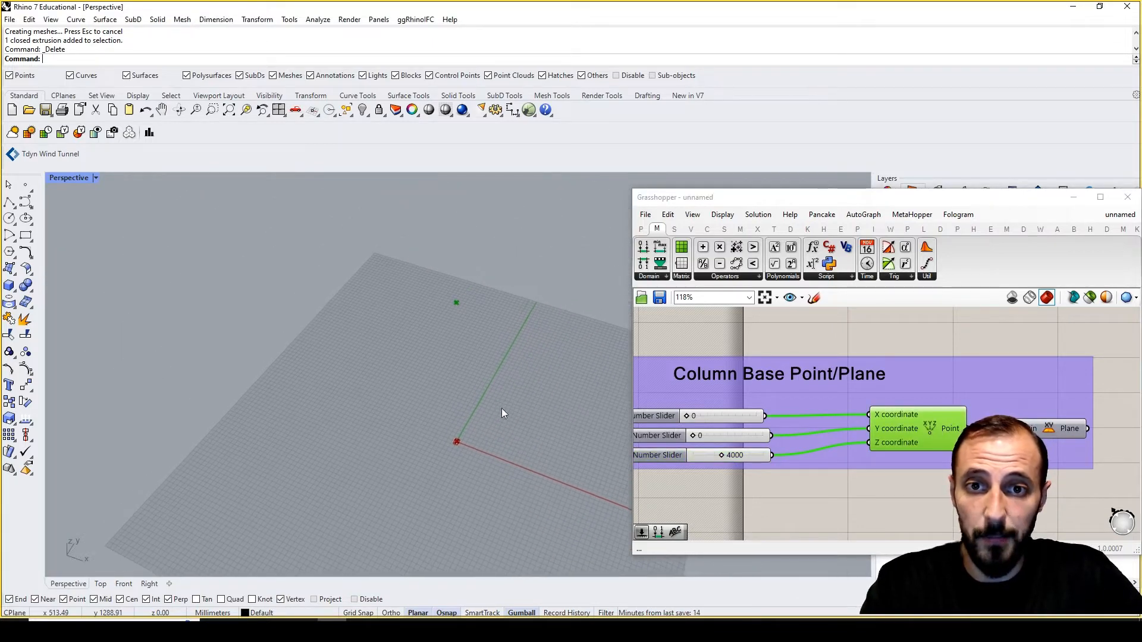
Change the duplicated group's label text to "Column Cap Point/Plane"
scroll(1016, 391, down, 4)
drag(1034, 365, 780, 459)
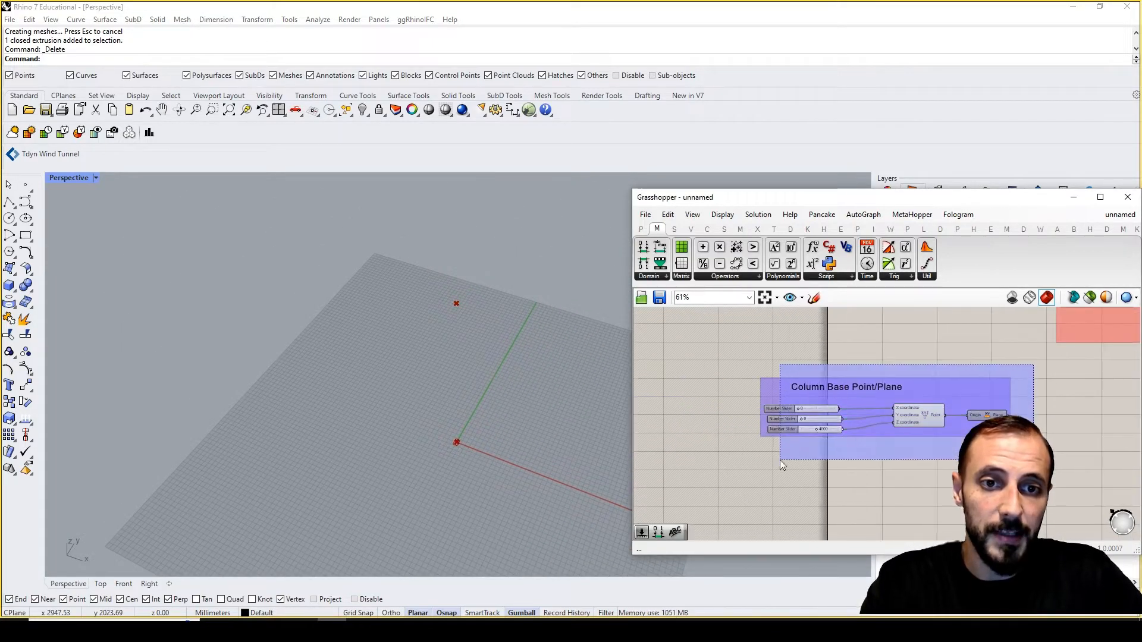
click(919, 370)
scroll(819, 408, up, 5)
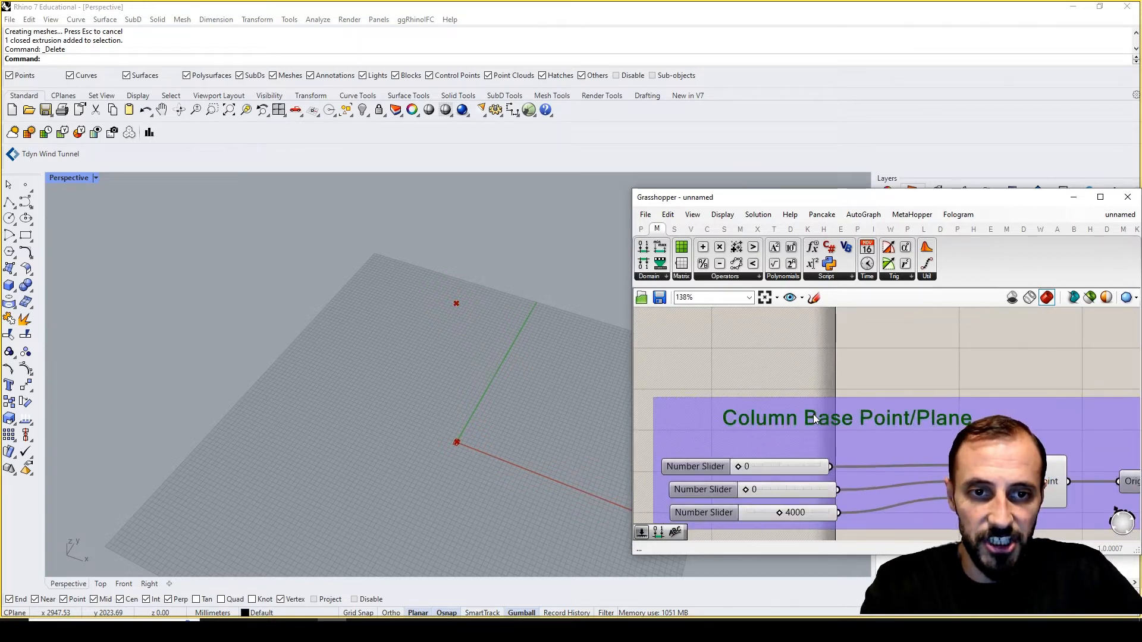
double_click(819, 420)
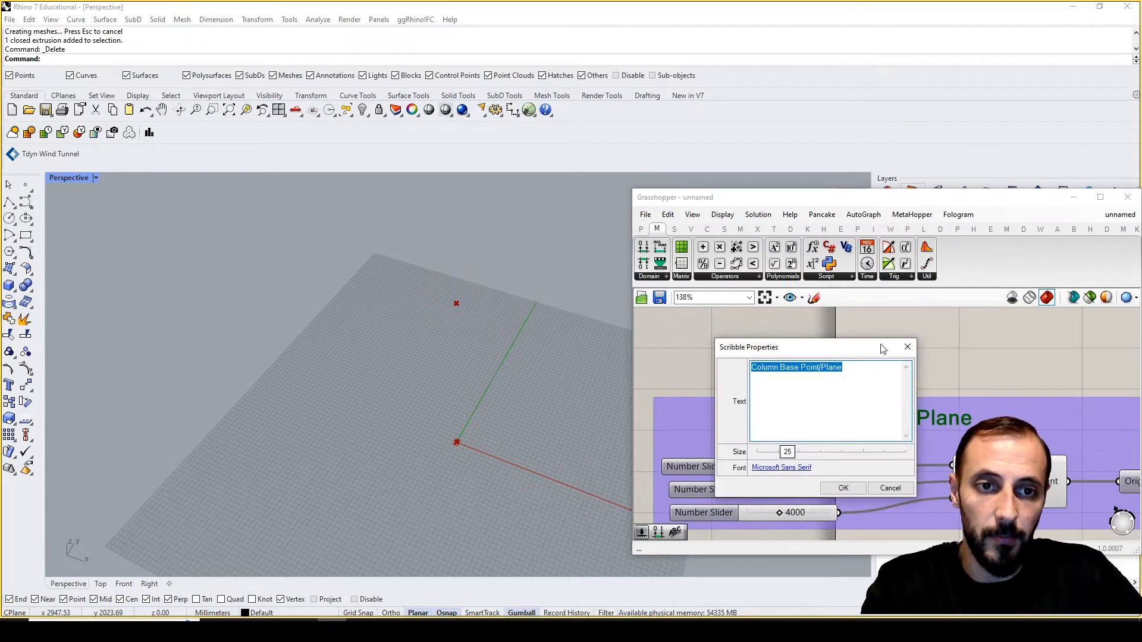
click(905, 349)
scroll(856, 390, down, 3)
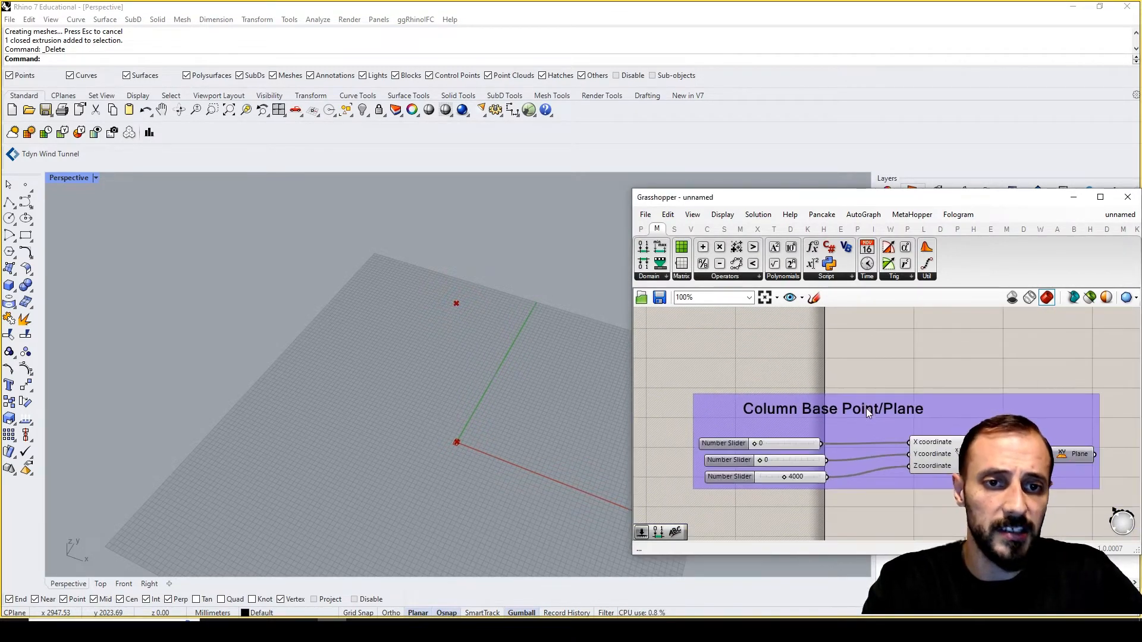
double_click(866, 410)
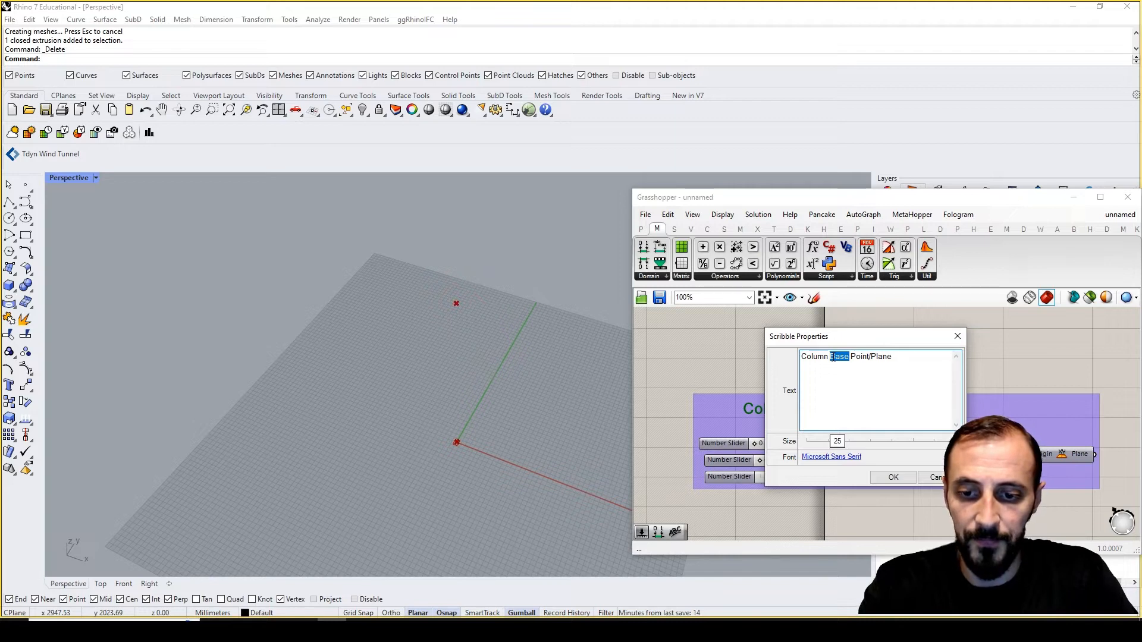
text(Cap)
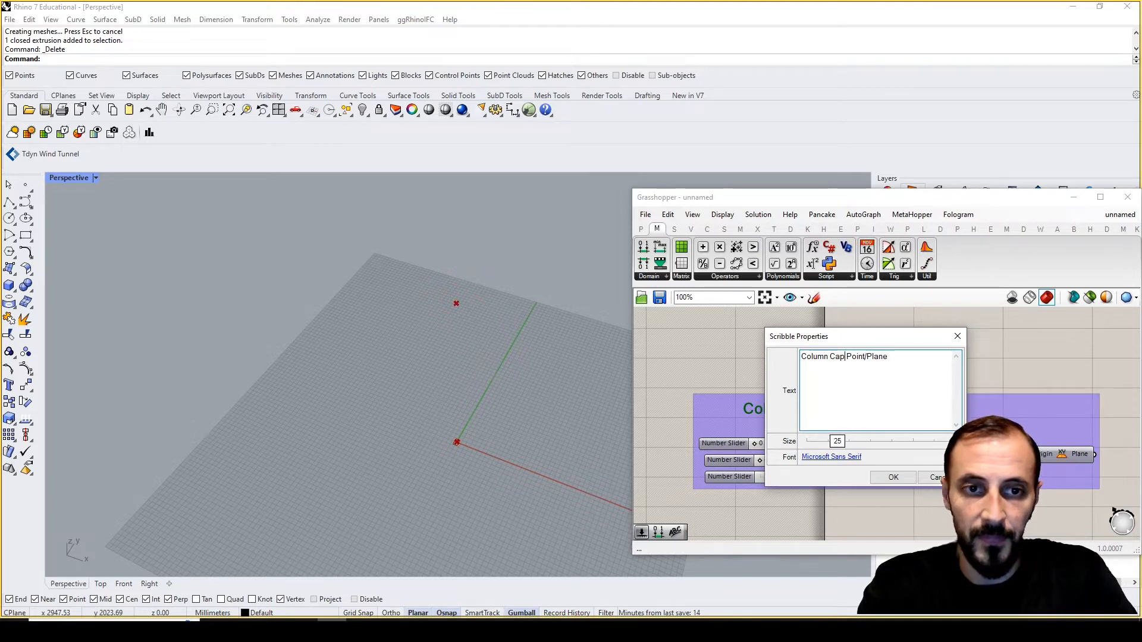
click(894, 477)
Move the purple Column Cap Point/Plane group slightly lower on the canvas
scroll(868, 465, down, 5)
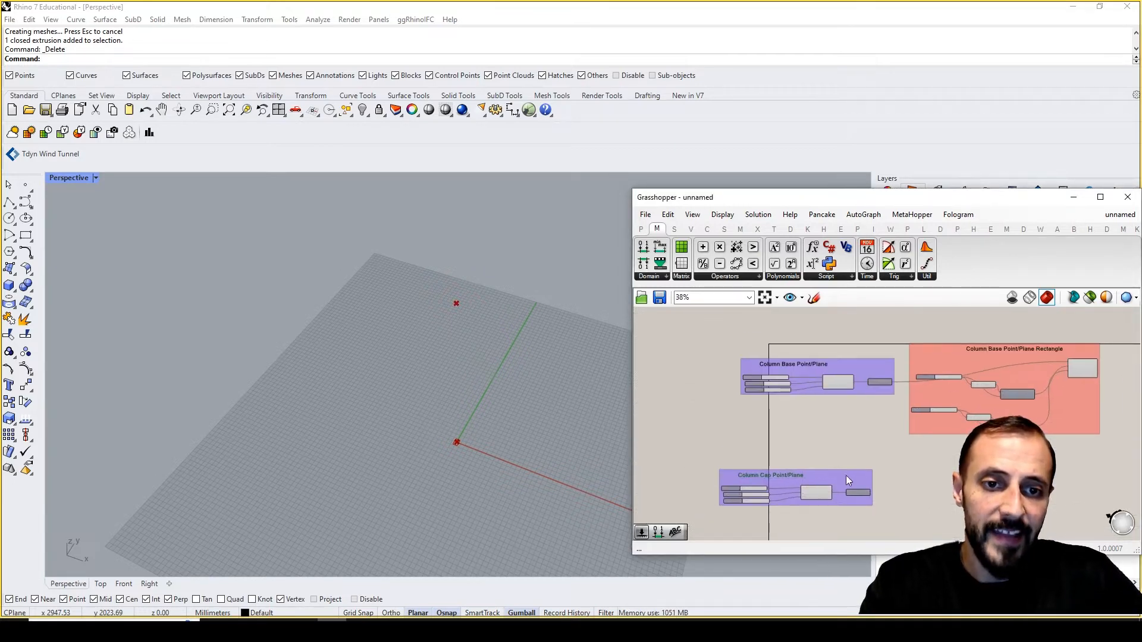
drag(846, 476, 853, 488)
click(888, 466)
right_drag(905, 459, 892, 450)
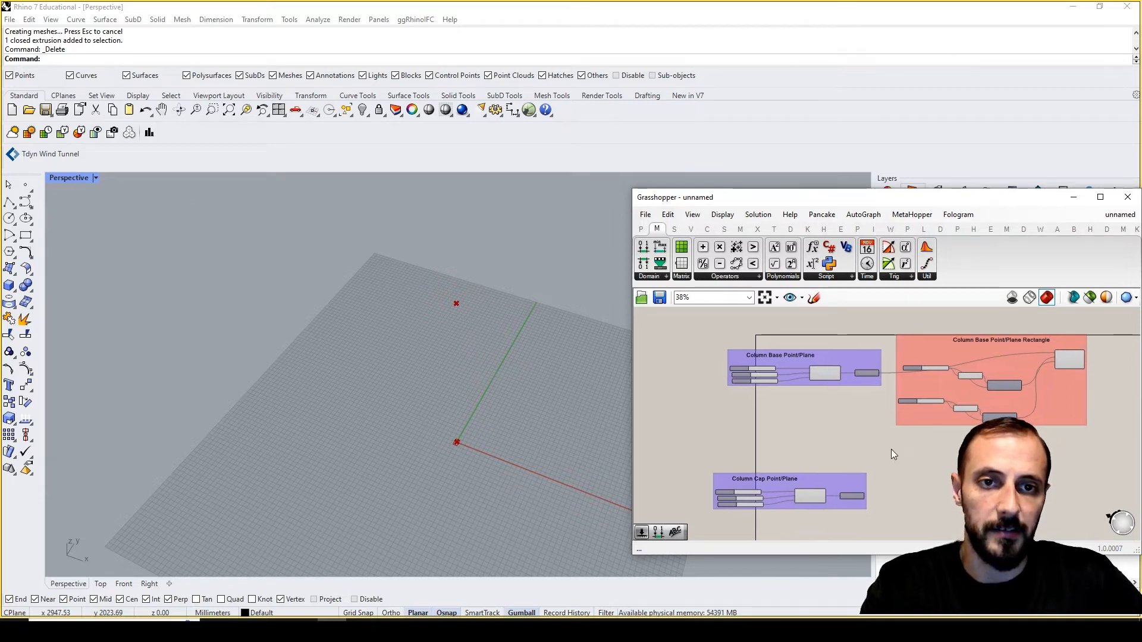
Add a Polygon component beside the Column Cap Point/Plane group and connect the cap's XY Plane output to its Plane input
click(708, 229)
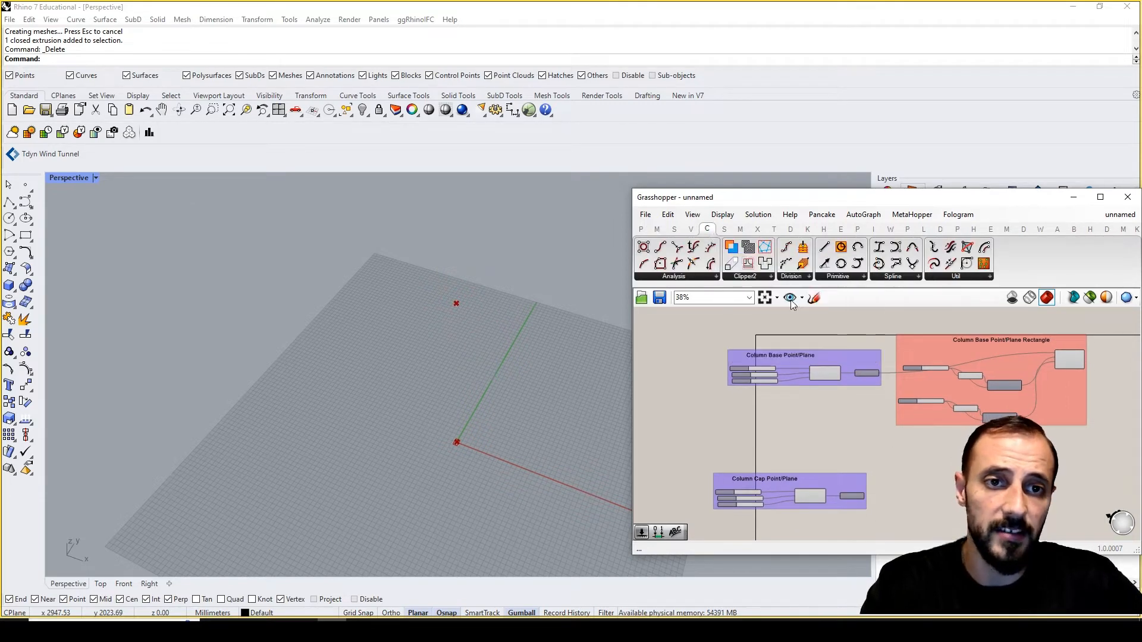
click(839, 278)
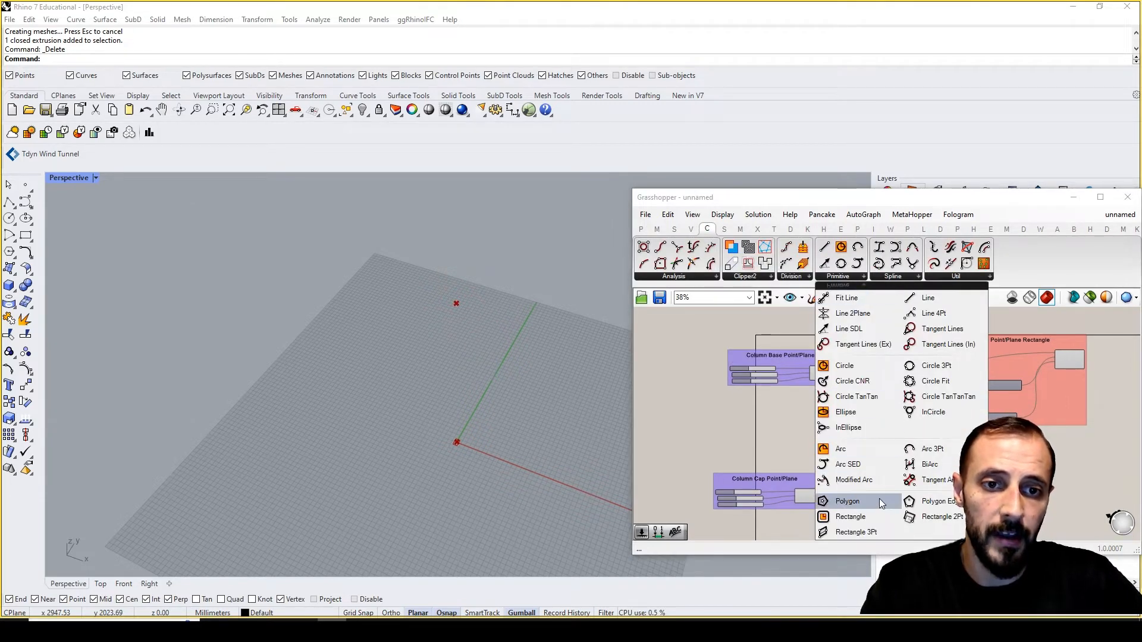
drag(877, 500, 919, 493)
scroll(919, 493, up, 5)
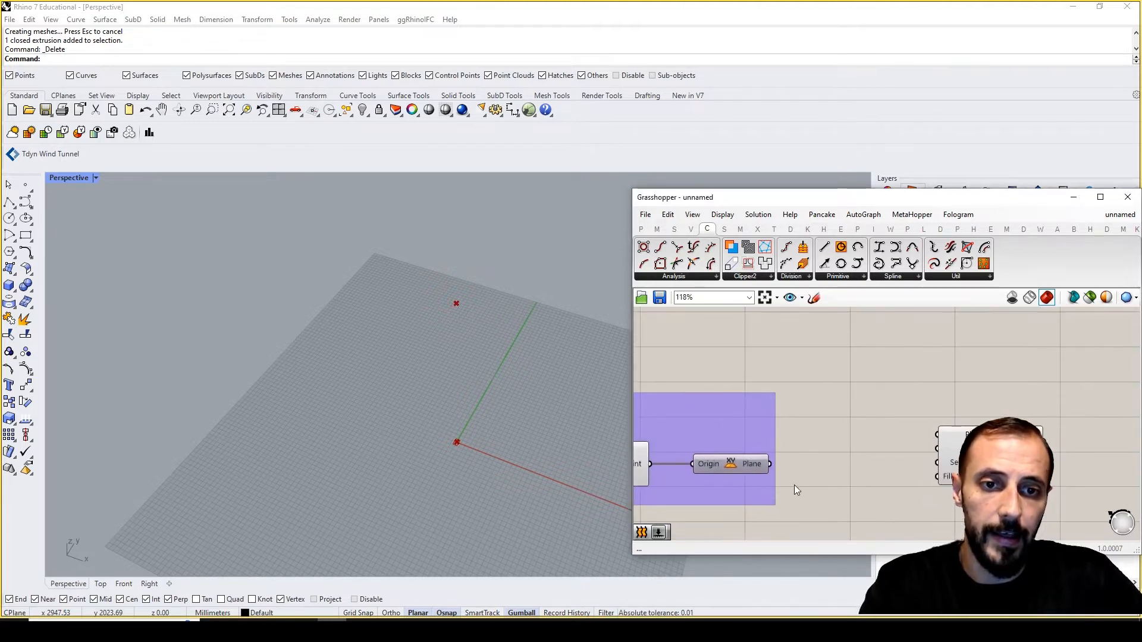
right_drag(922, 453, 930, 438)
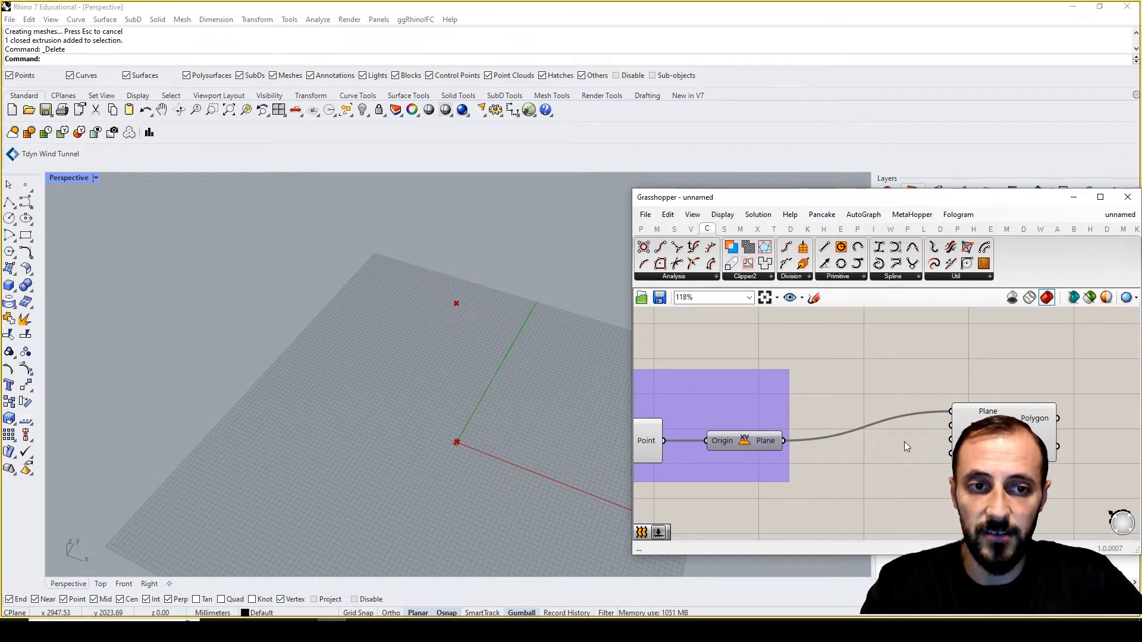
Add a number slider with value 60 and connect it to the Polygon component's Radius input
double_click(879, 446)
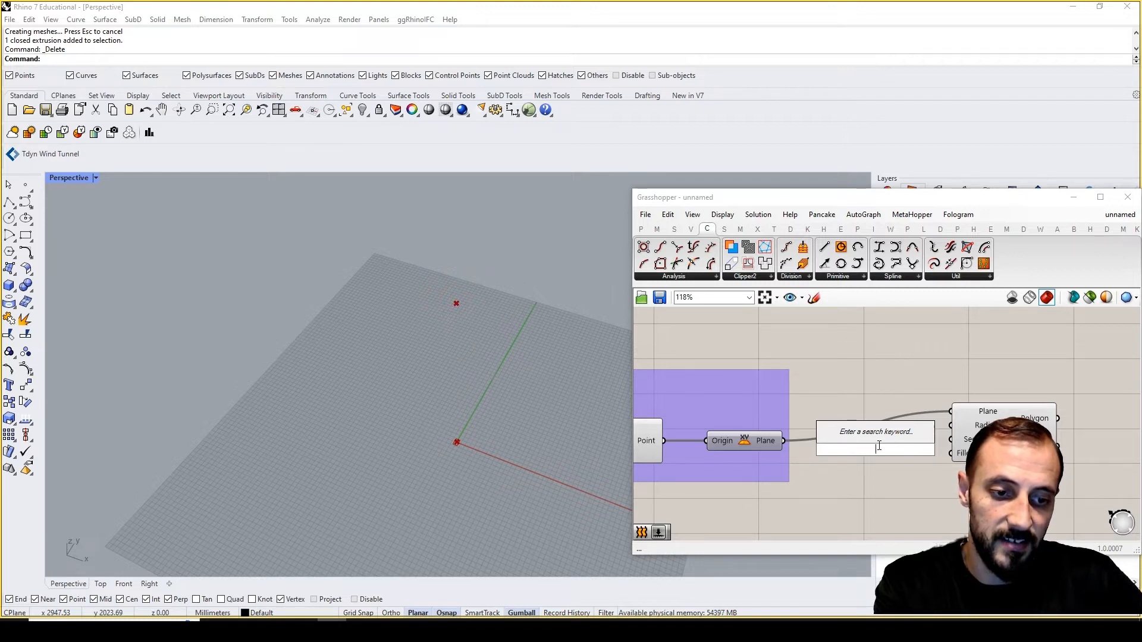
text(60)
key(Return)
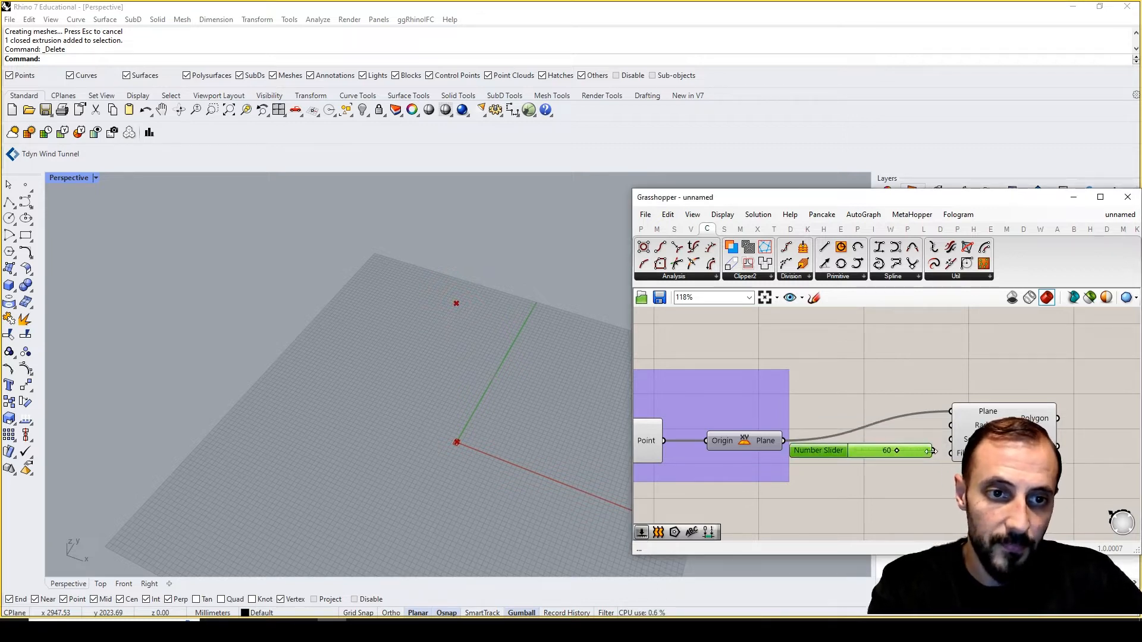
drag(951, 428, 1053, 420)
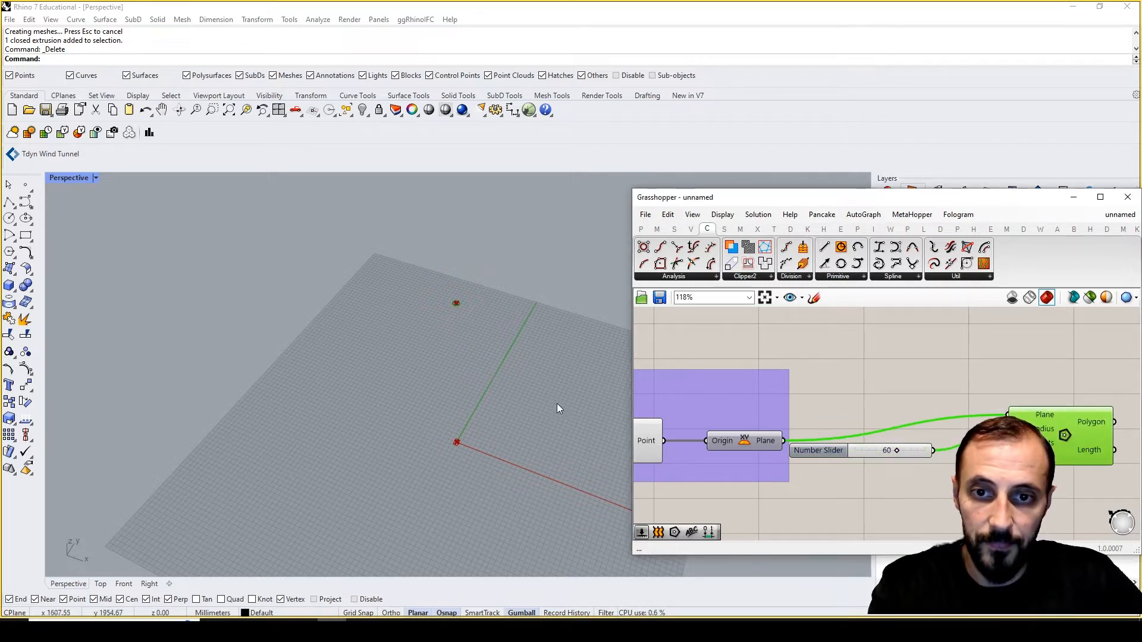
Raise the polygon radius slider to 100 and space the slider and Polygon component apart from the cap plane group
right_drag(897, 454, 891, 434)
drag(892, 434, 940, 434)
right_drag(909, 435, 861, 411)
drag(818, 405, 855, 413)
drag(977, 413, 1004, 415)
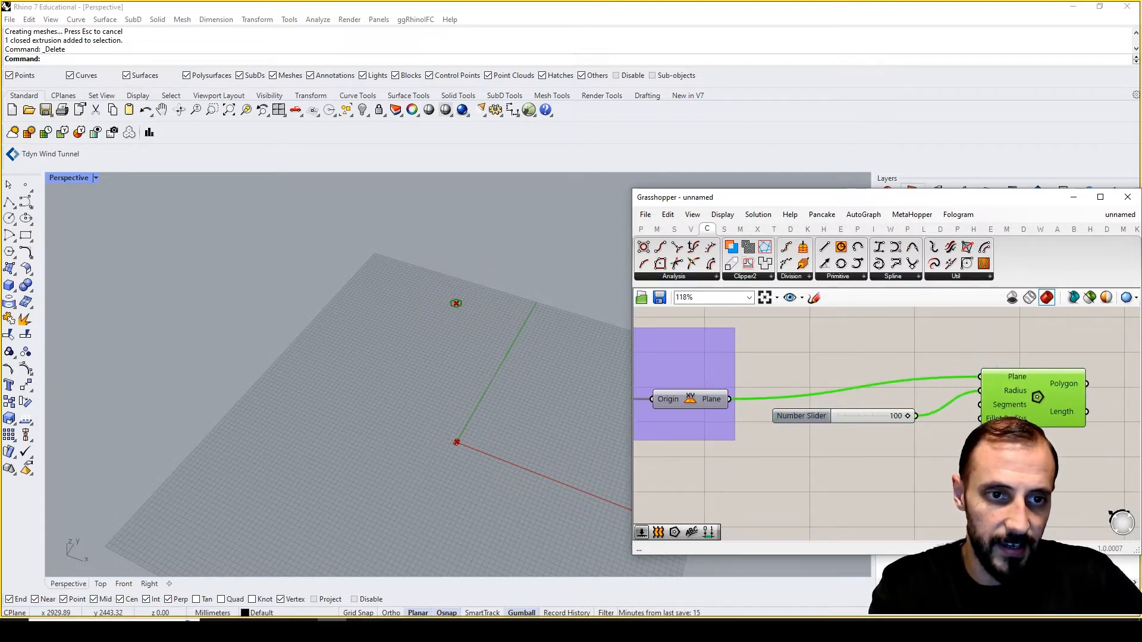
click(918, 462)
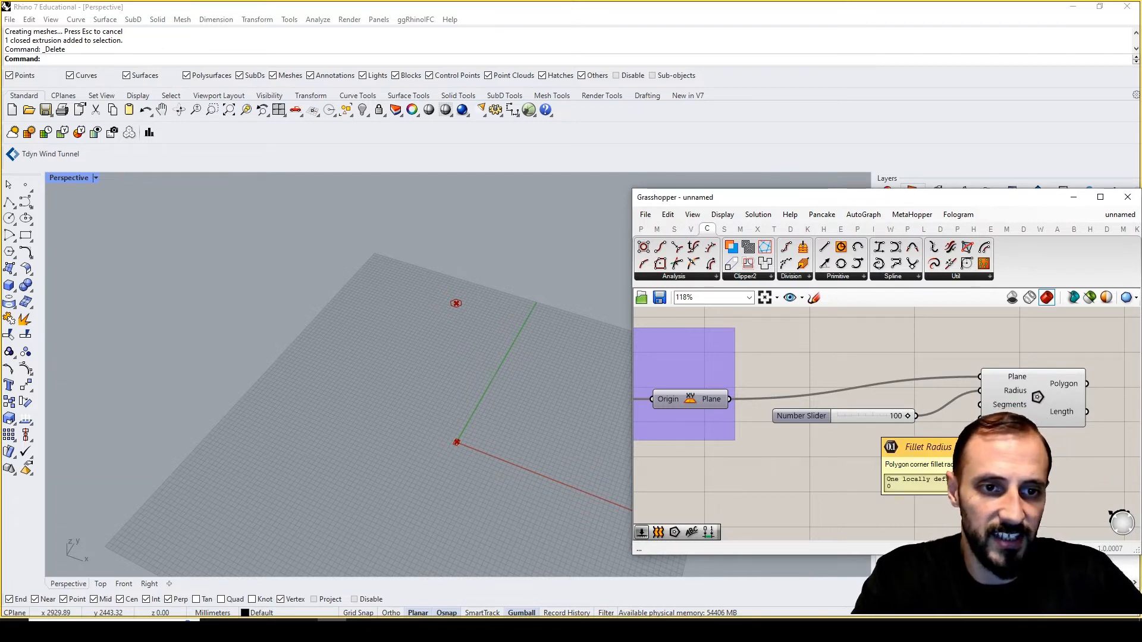
Copy the "Column Base Point/Plane Rectangle" label above the Polygon component and group it with the radius slider and Polygon
right_drag(1001, 423, 908, 450)
scroll(812, 459, down, 4)
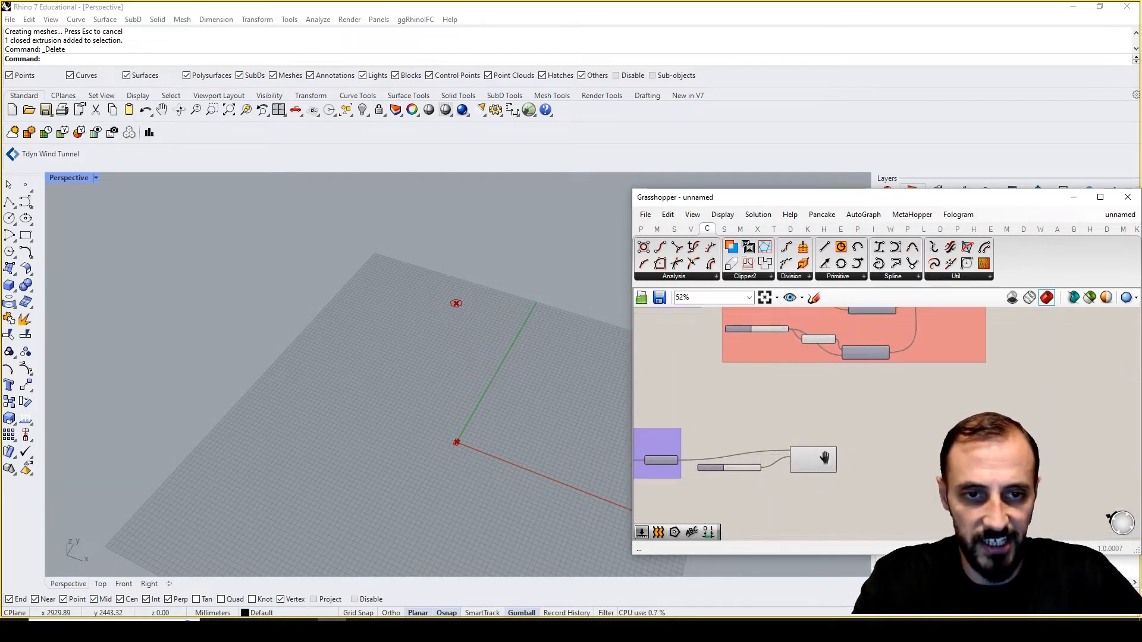
drag(909, 416, 773, 491)
right_drag(799, 408, 810, 463)
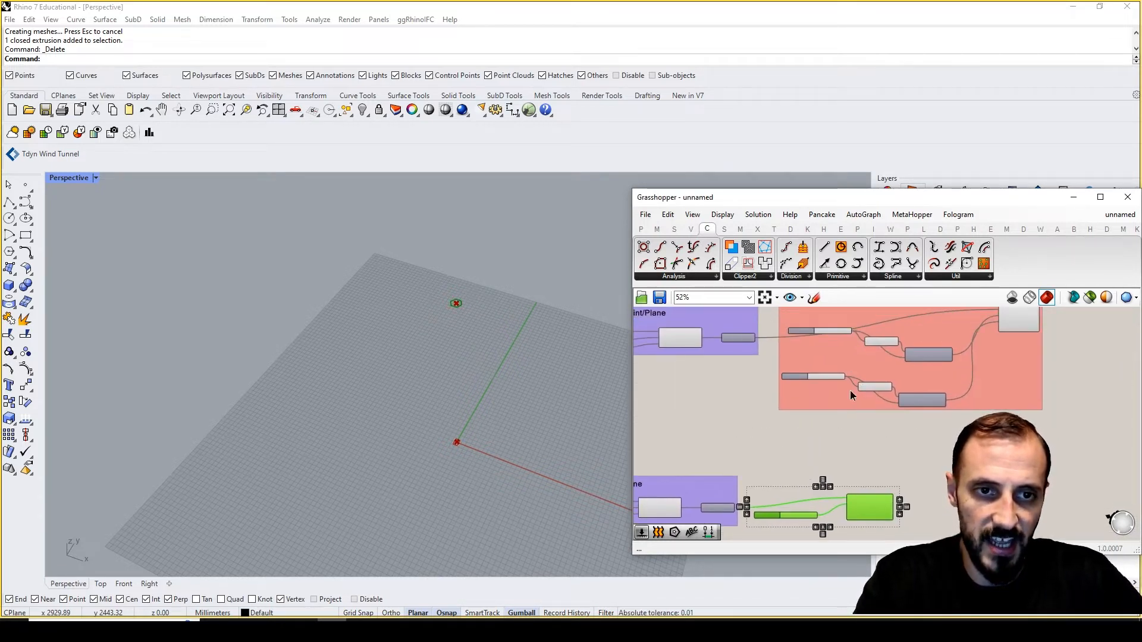
right_drag(850, 390, 845, 448)
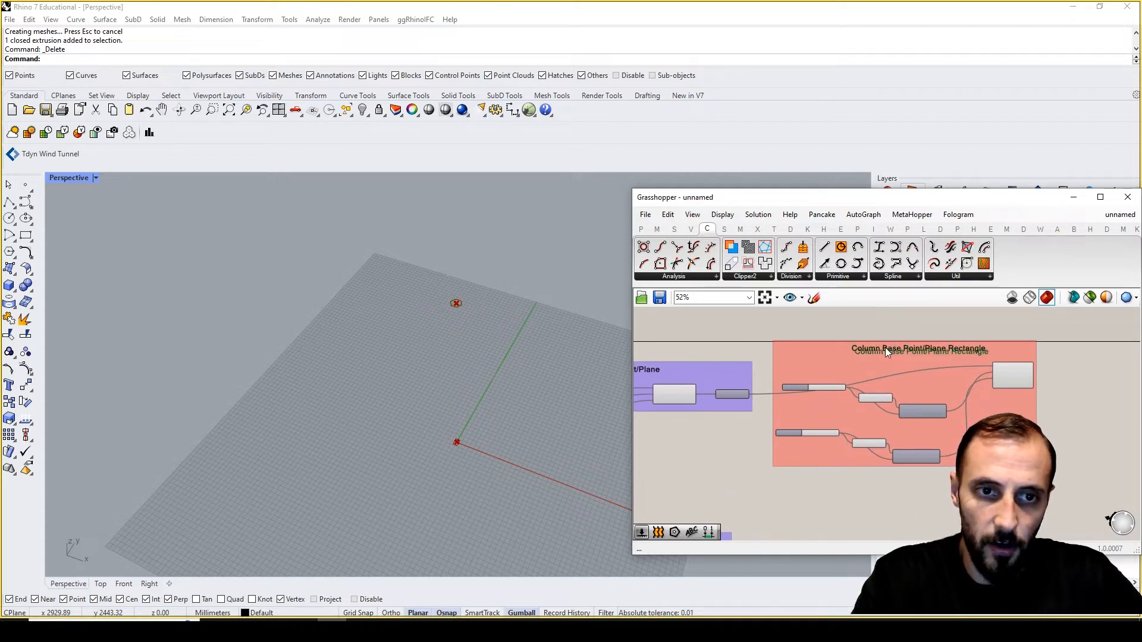
right_drag(794, 538, 825, 429)
scroll(826, 429, up, 2)
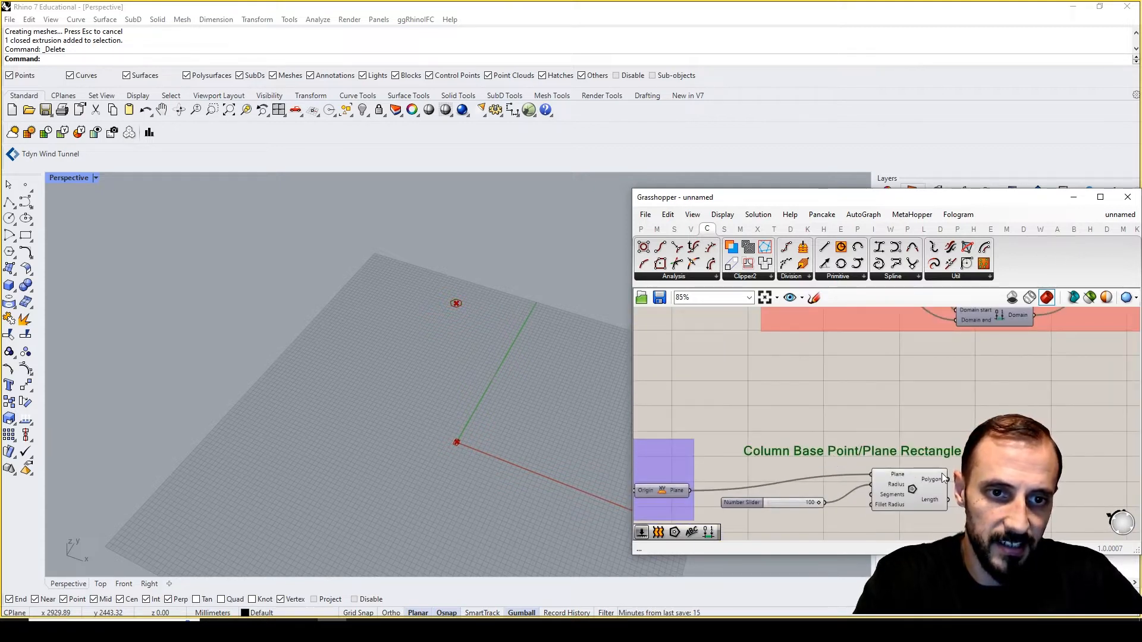
right_click(807, 404)
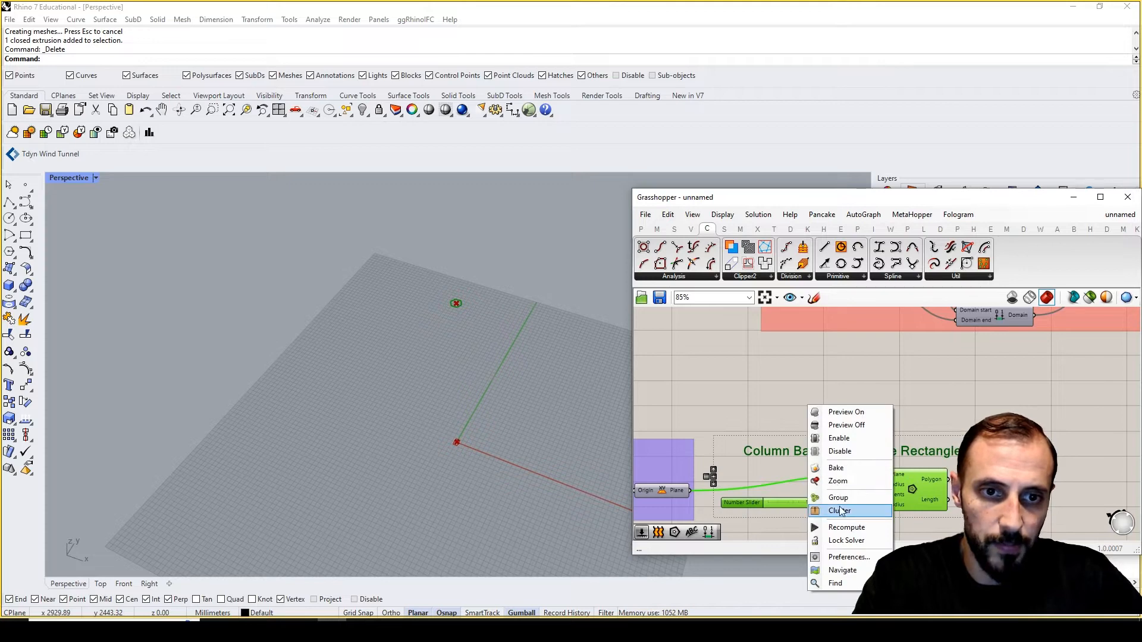
click(910, 510)
Change the copied label in the polygon group to "Column Cap Hexagon"
double_click(819, 457)
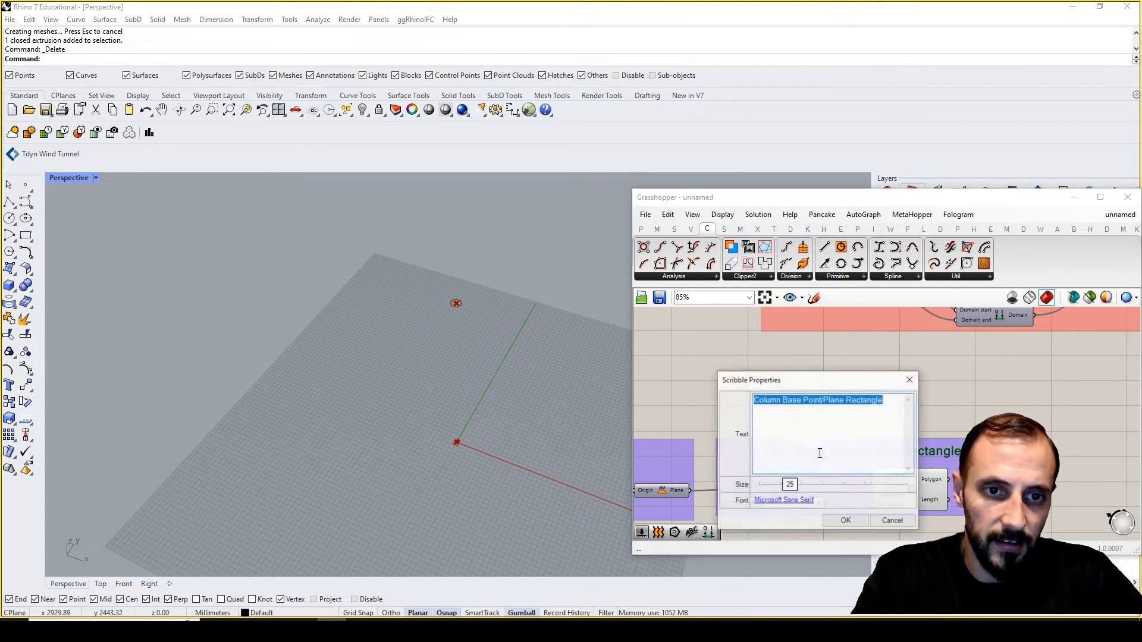
key(Escape)
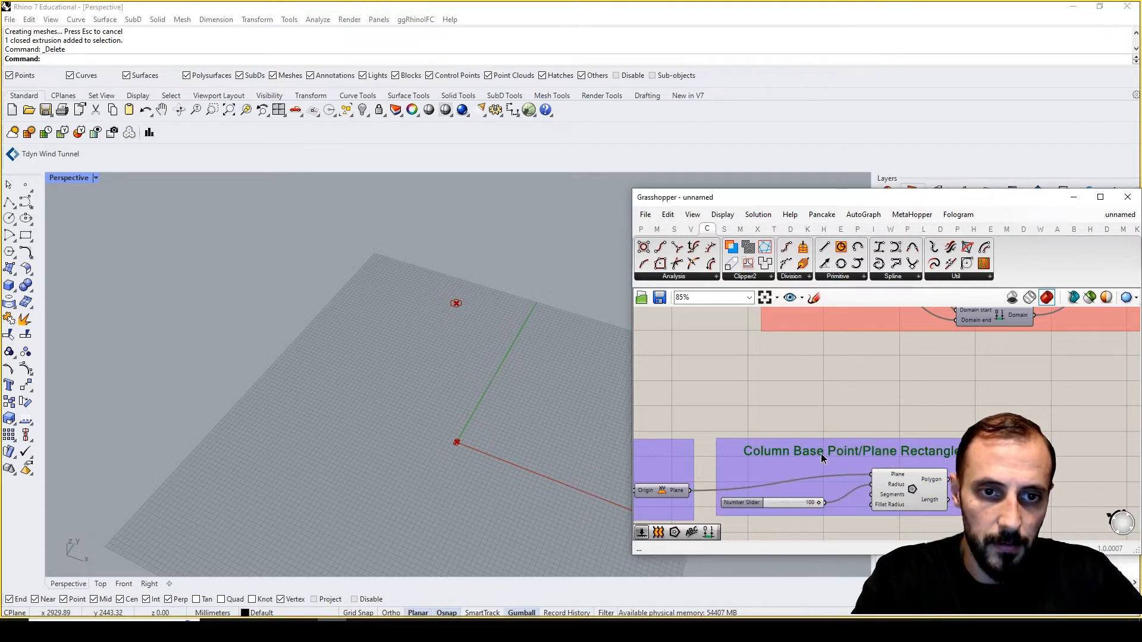
double_click(777, 453)
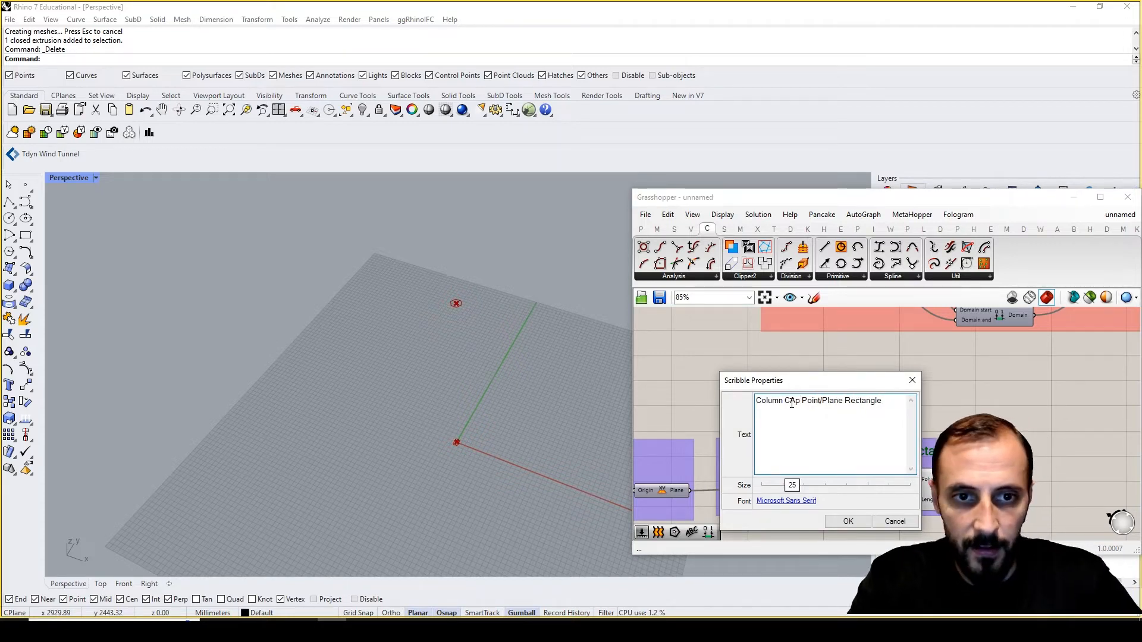
key(BackSpace)
key(BackSpace)
text(ap )
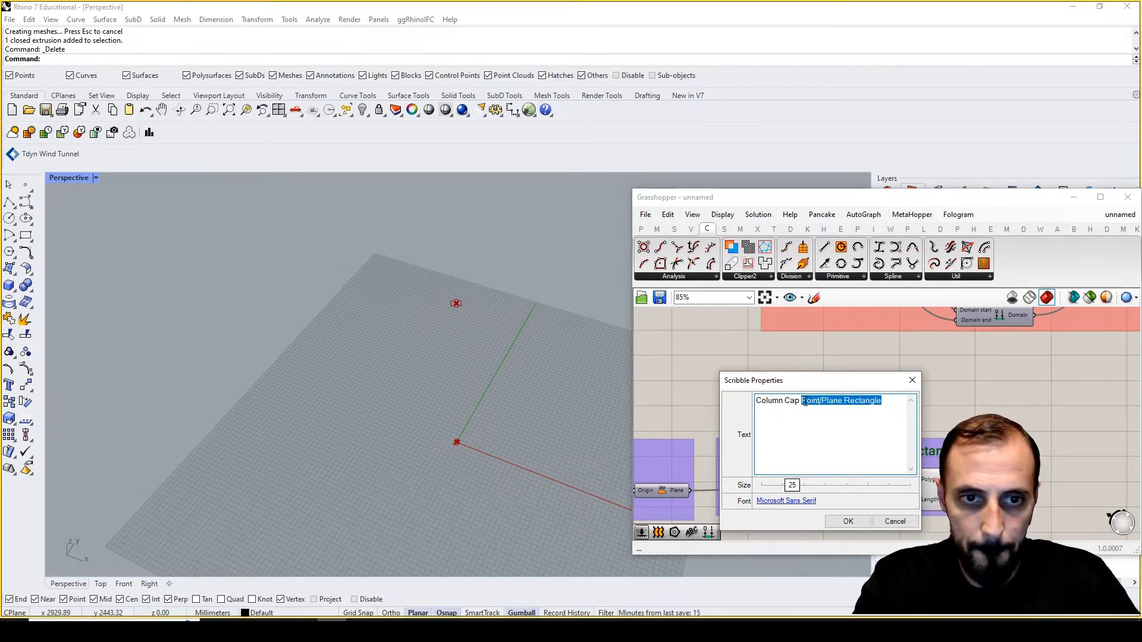
text(Hexagon)
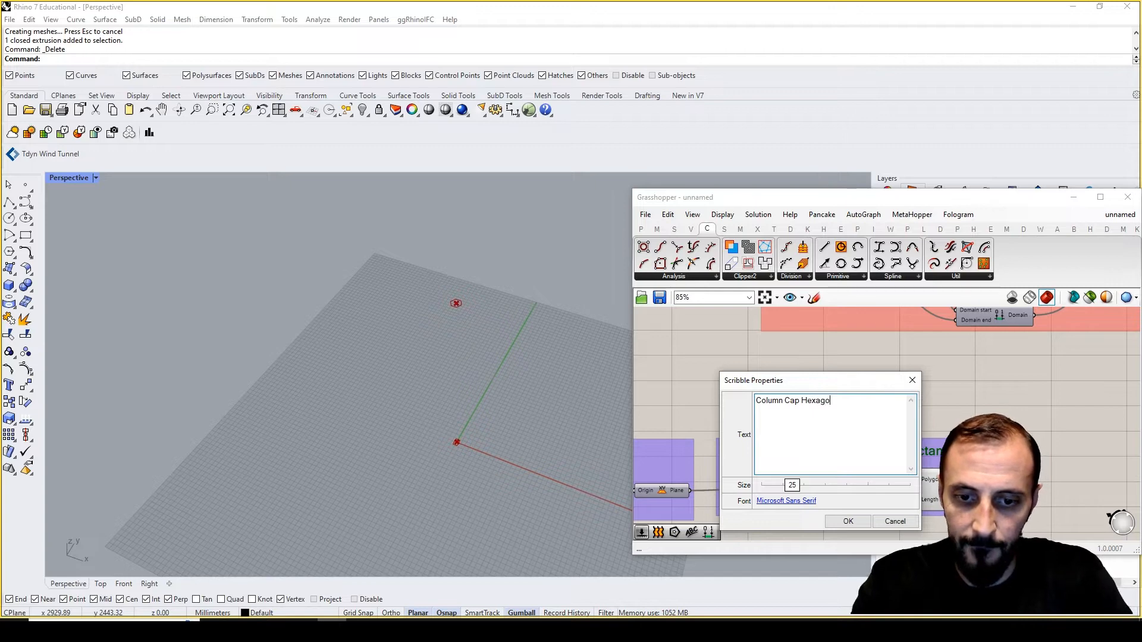
click(861, 527)
Shorten the red group's label to "Column Base Rectangle"
mouse_move(879, 371)
right_down()
mouse_move(867, 464)
mouse_move(820, 538)
right_up()
scroll(867, 464, down, 2)
scroll(920, 374, up, 1)
double_click(933, 381)
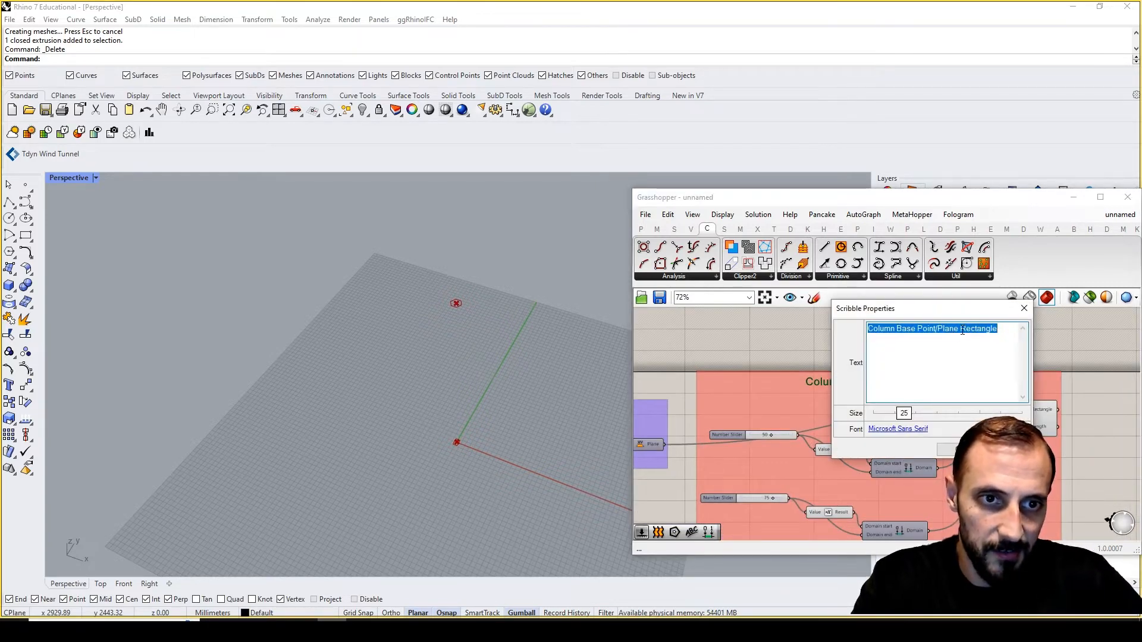
drag(923, 329, 918, 329)
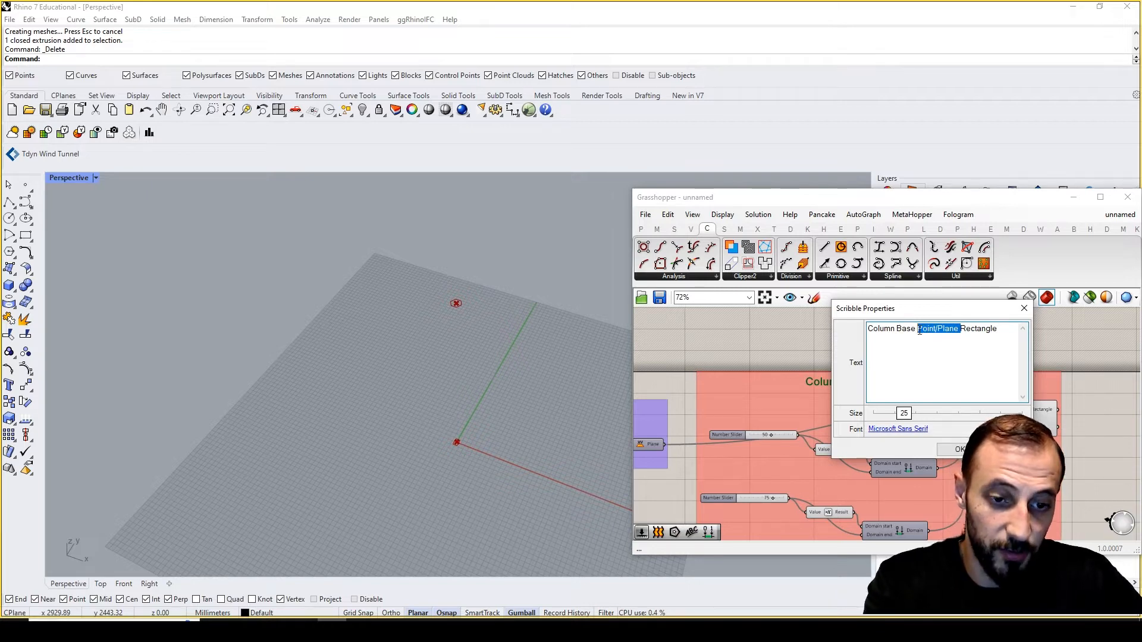
key(BackSpace)
click(950, 449)
Recolour the Column Cap Hexagon group red to match the Column Base Rectangle group
scroll(859, 446, down, 4)
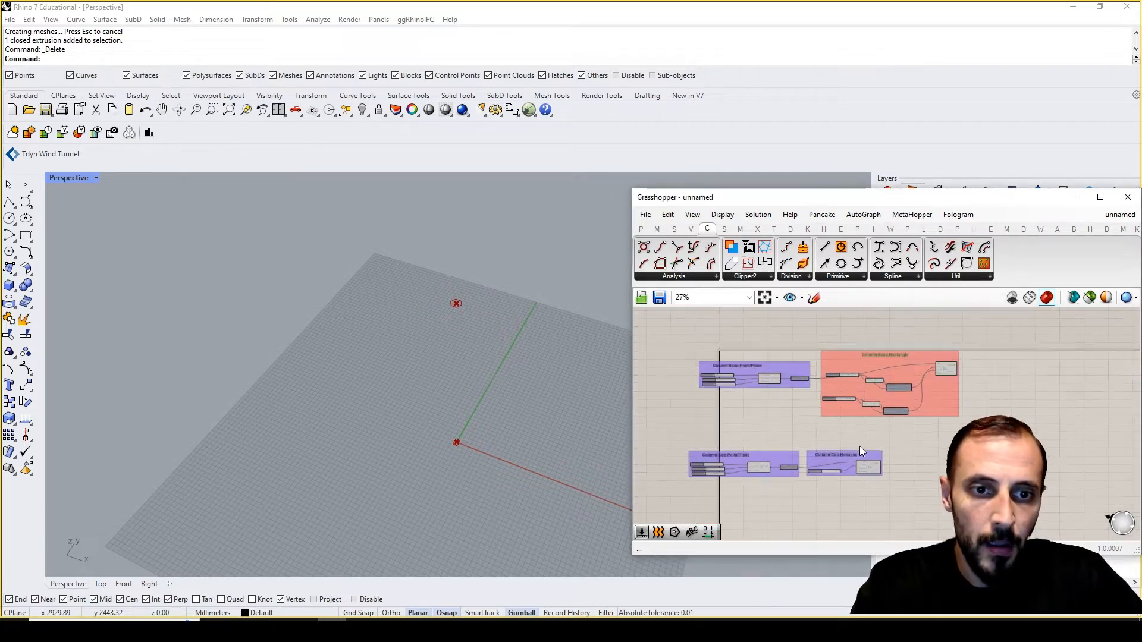
scroll(876, 462, up, 2)
right_click(932, 464)
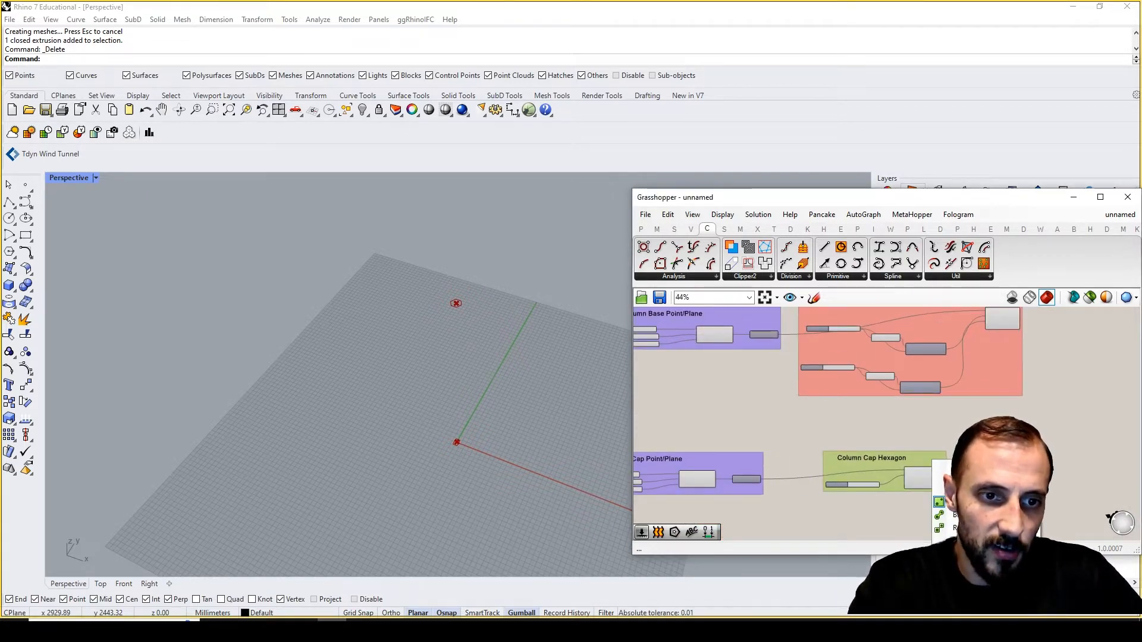
drag(873, 557, 806, 556)
click(754, 520)
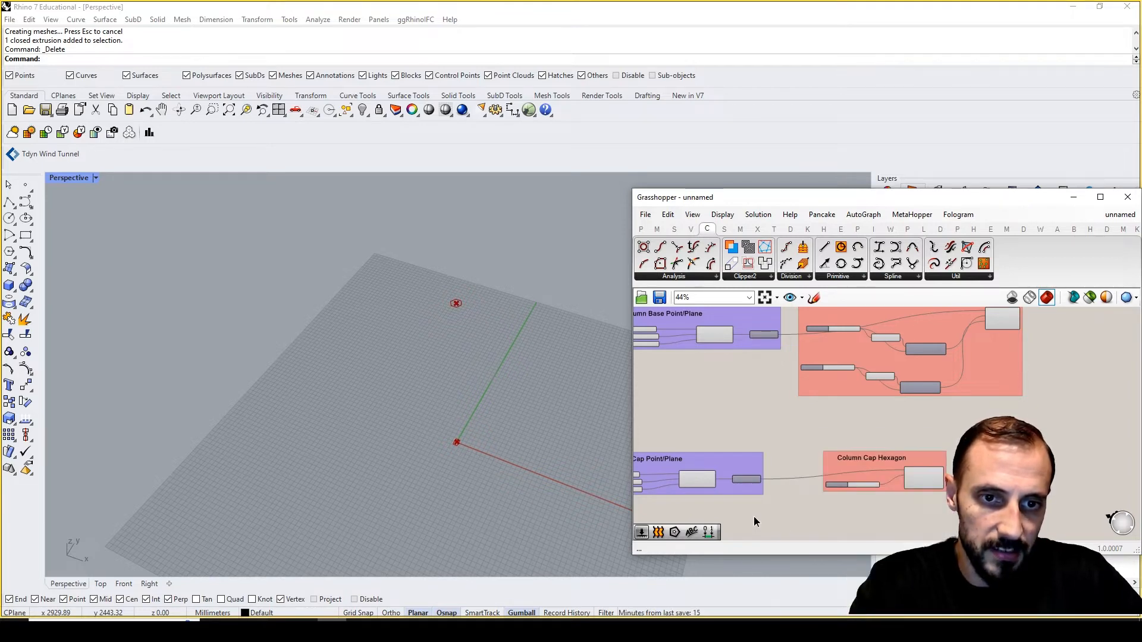
scroll(947, 485, up, 4)
right_drag(965, 458, 893, 471)
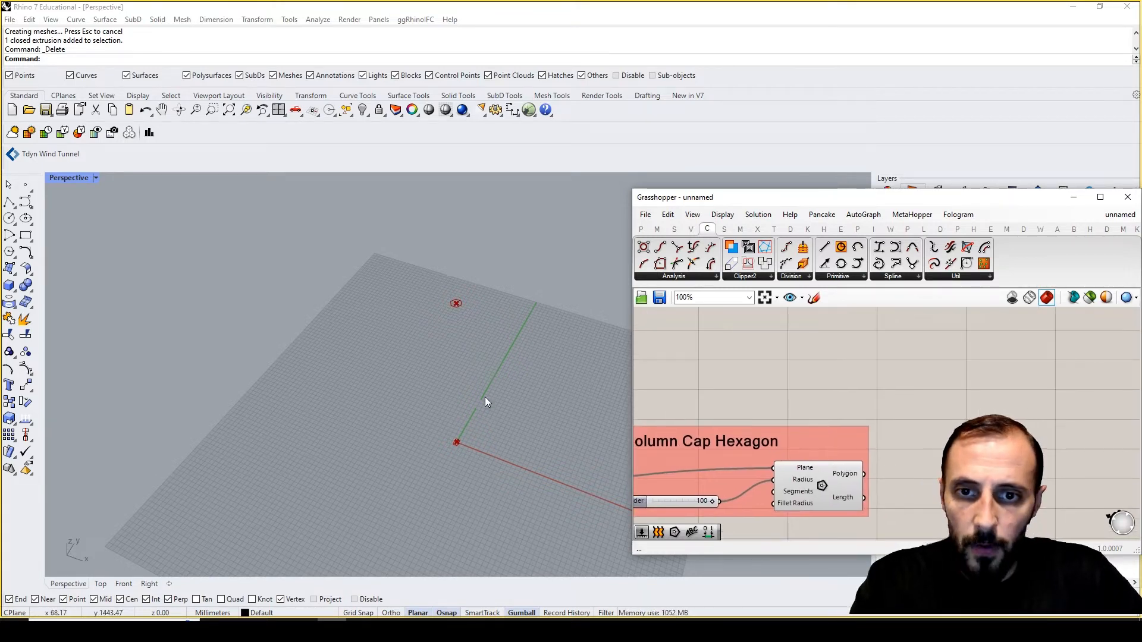
scroll(452, 318, up, 4)
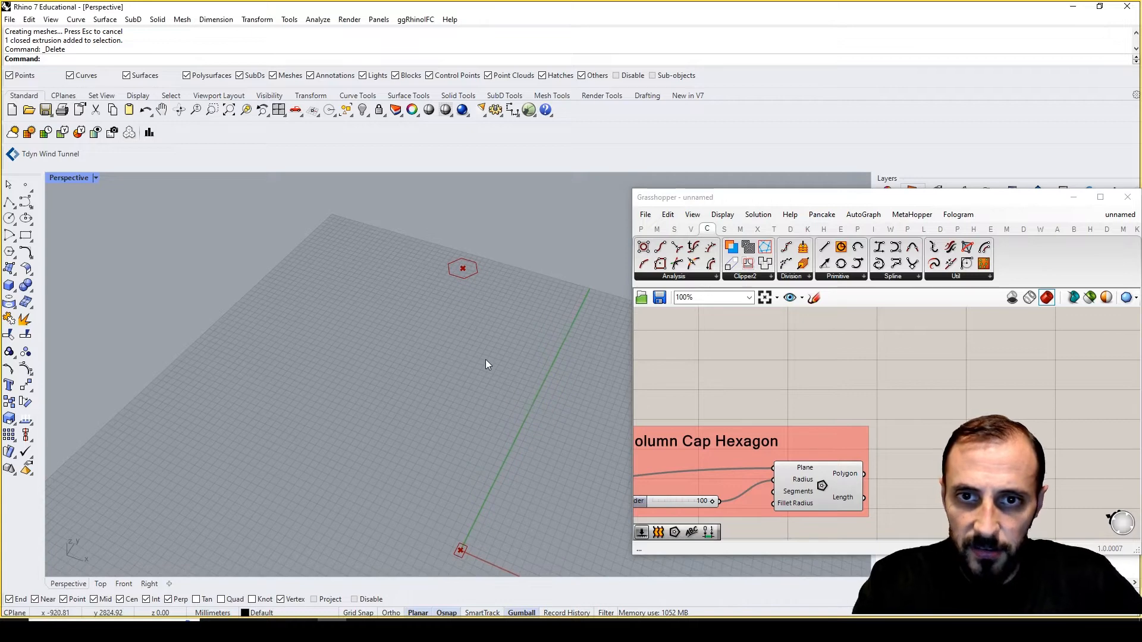
scroll(788, 413, down, 5)
right_drag(844, 423, 823, 448)
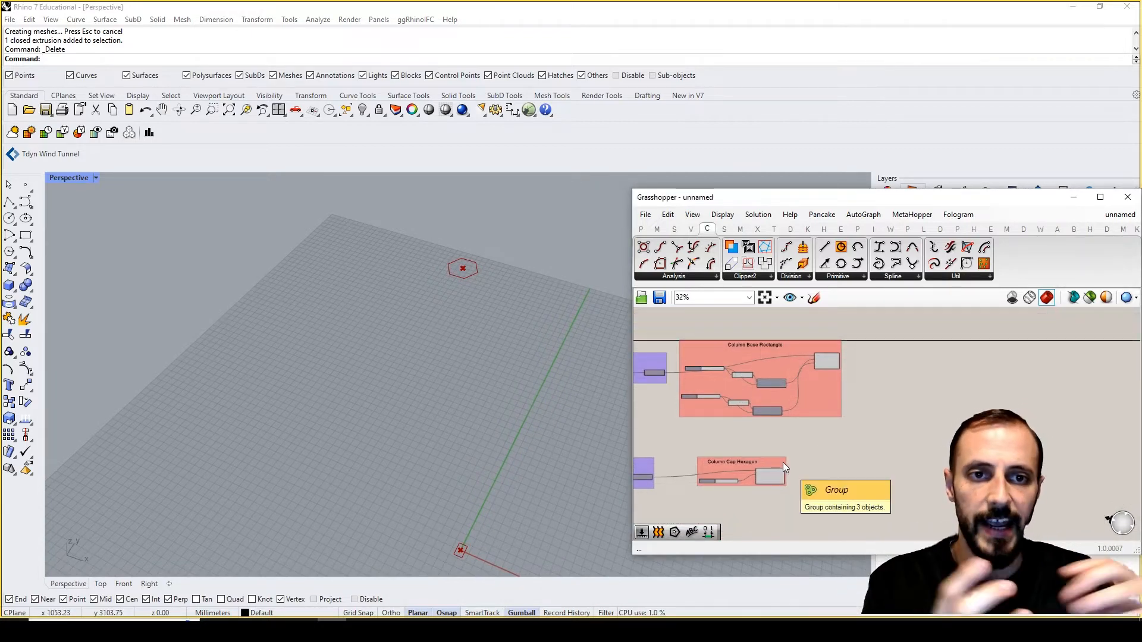
double_click(866, 425)
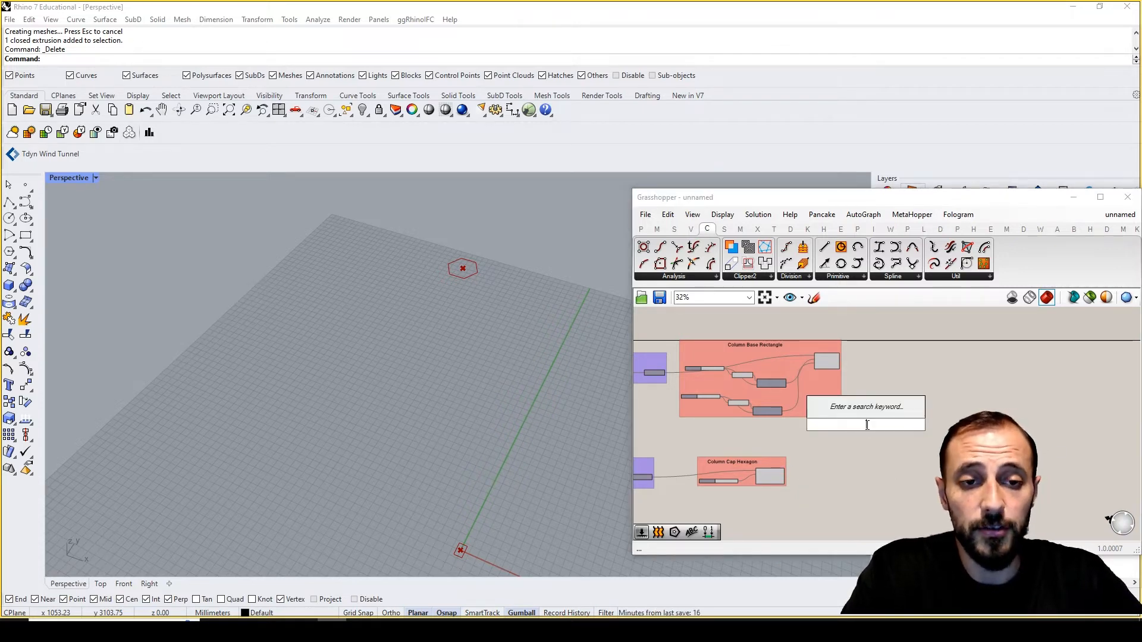
click(907, 392)
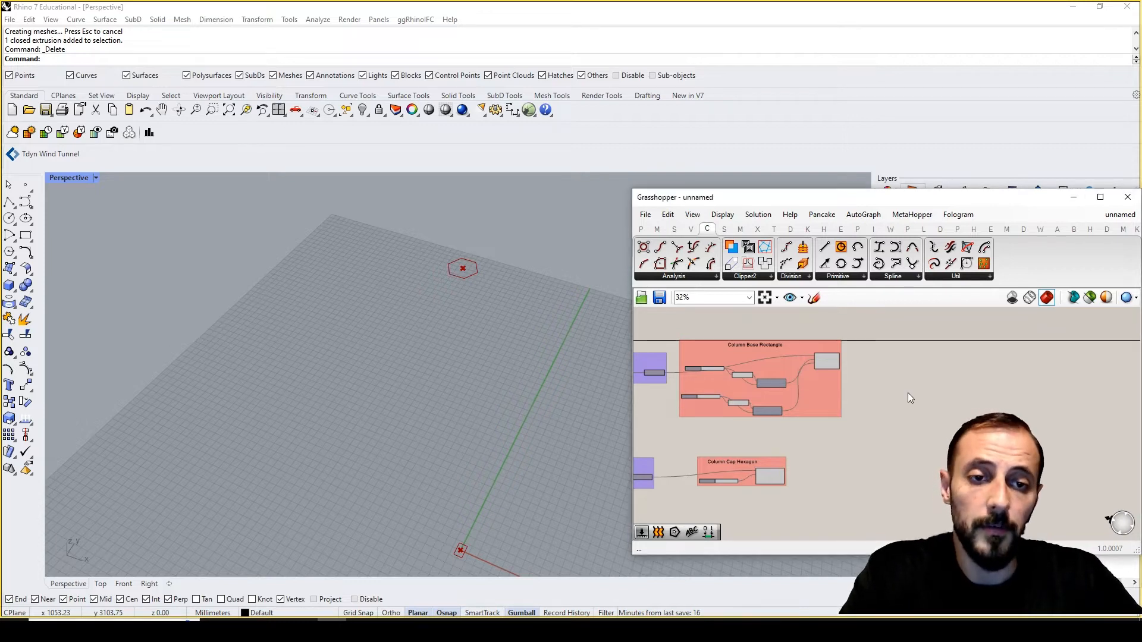
double_click(907, 393)
text(loft)
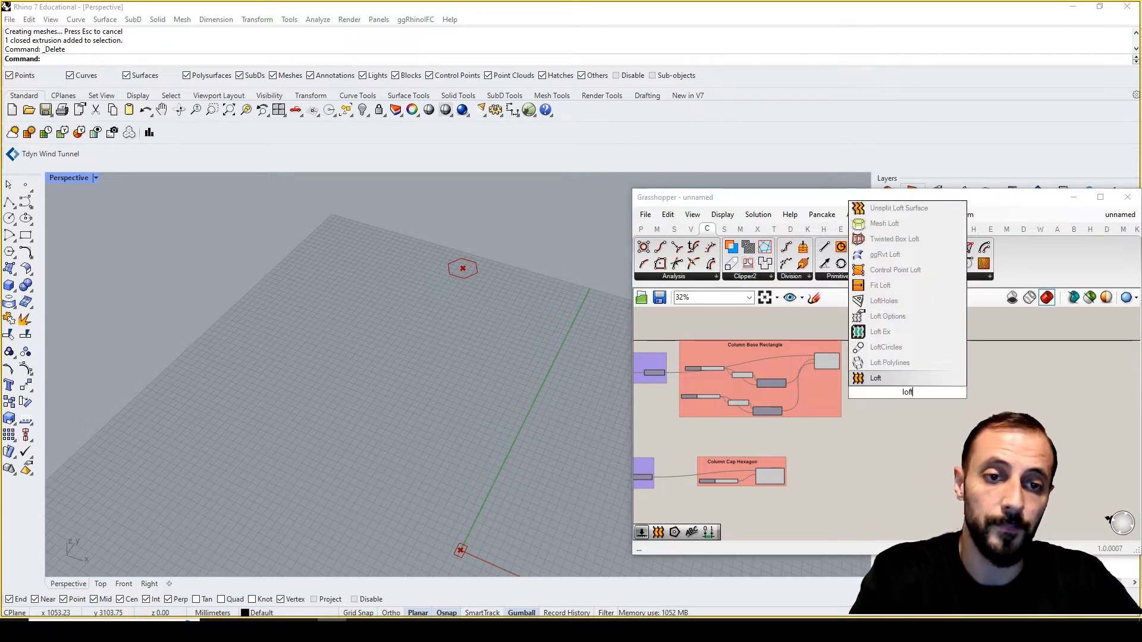
key(Escape)
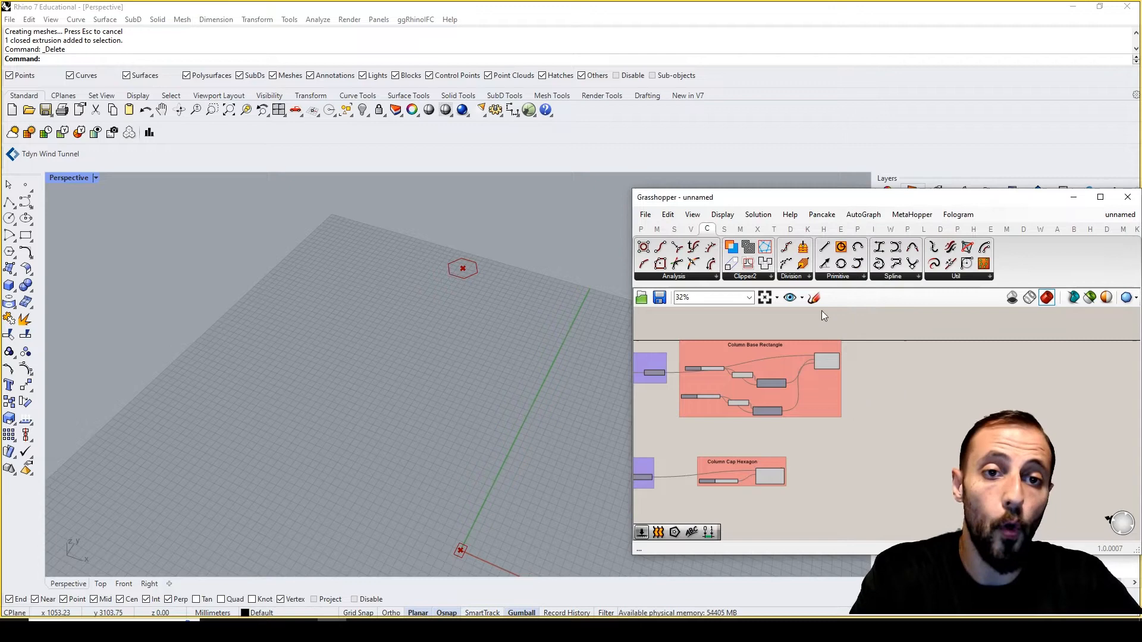
Place a Loft component on the canvas beside the Column Base Rectangle group
click(724, 229)
click(746, 276)
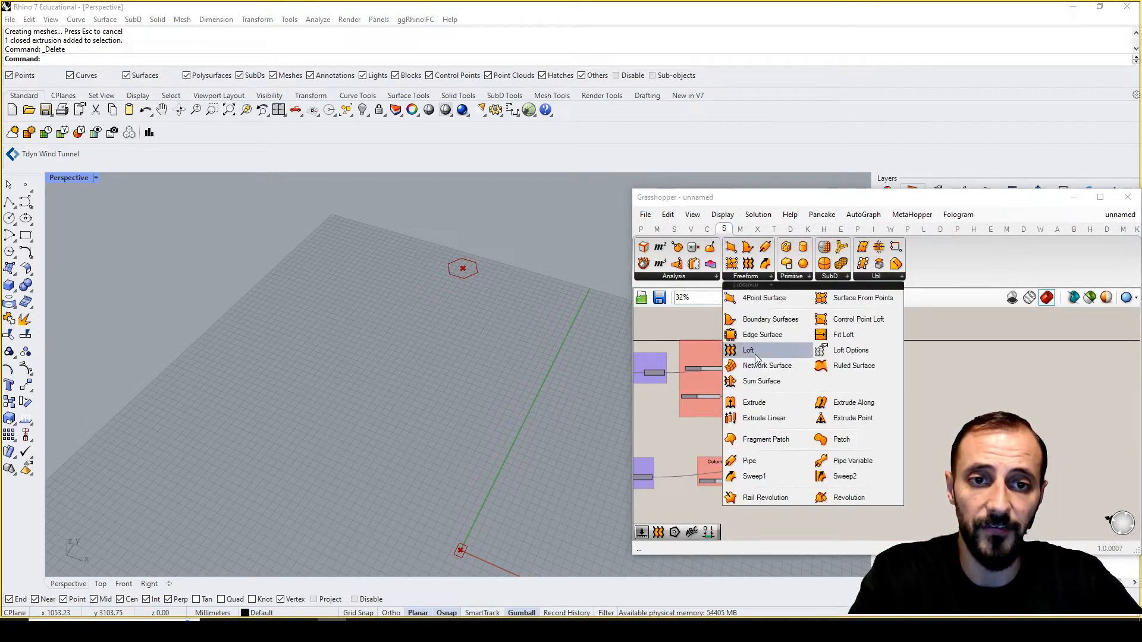
drag(748, 354, 889, 402)
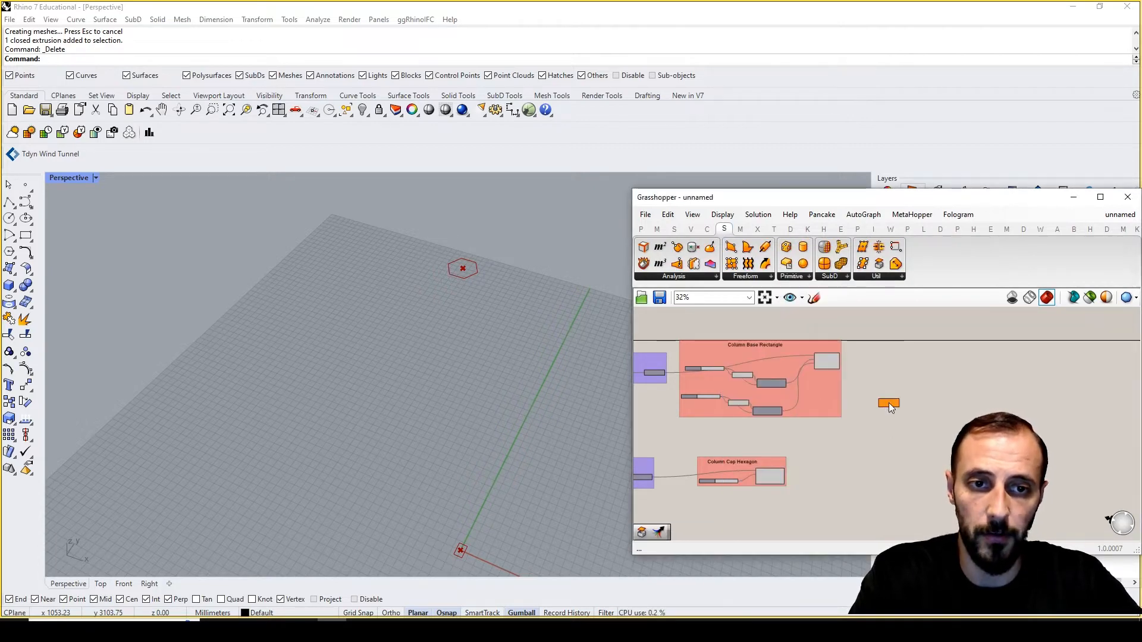
scroll(889, 402, up, 5)
scroll(939, 440, down, 3)
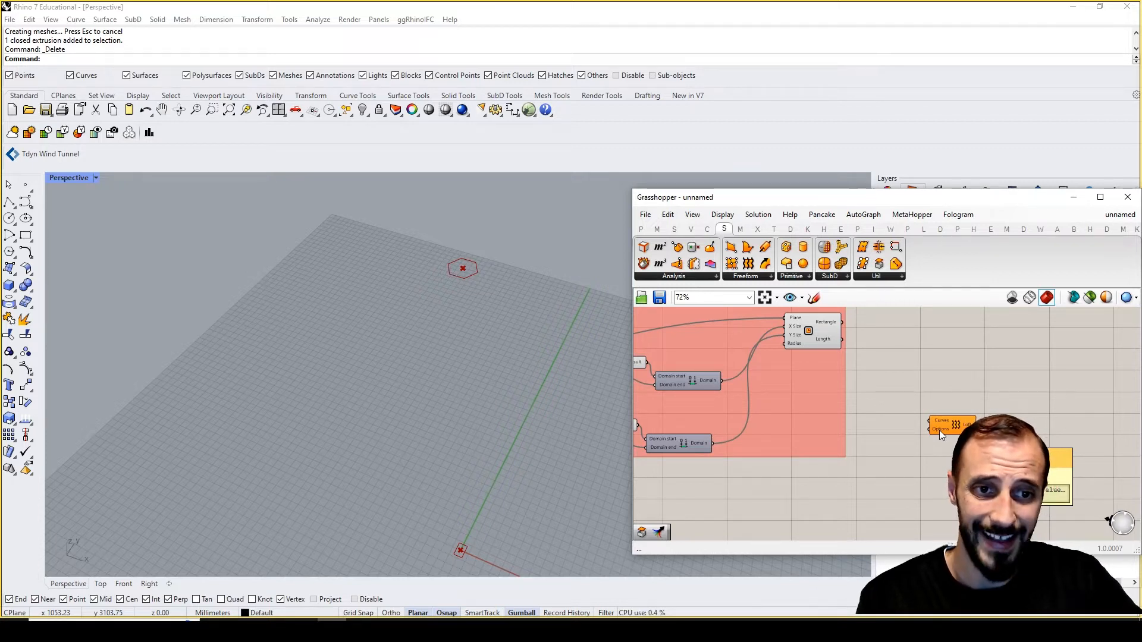
right_click(940, 430)
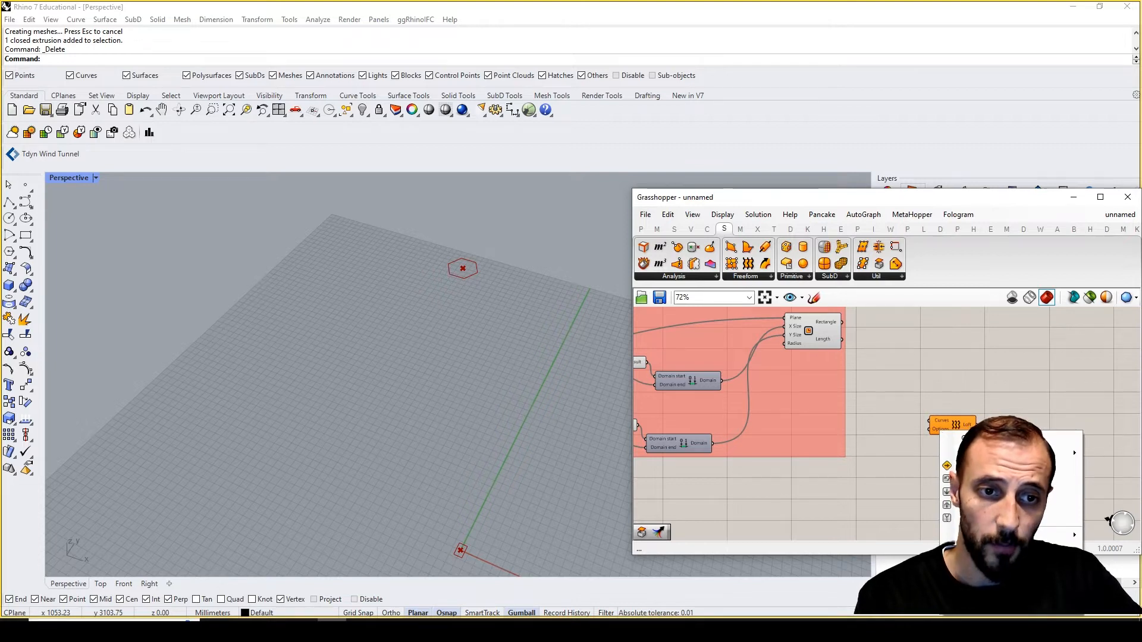
mouse_move(952, 534)
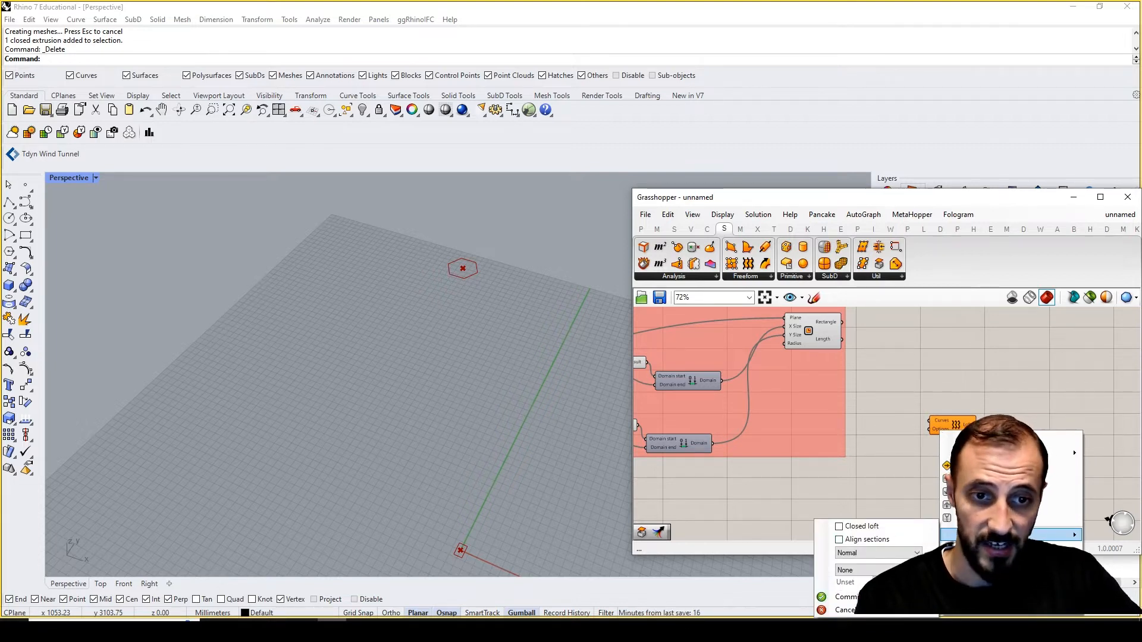
click(867, 613)
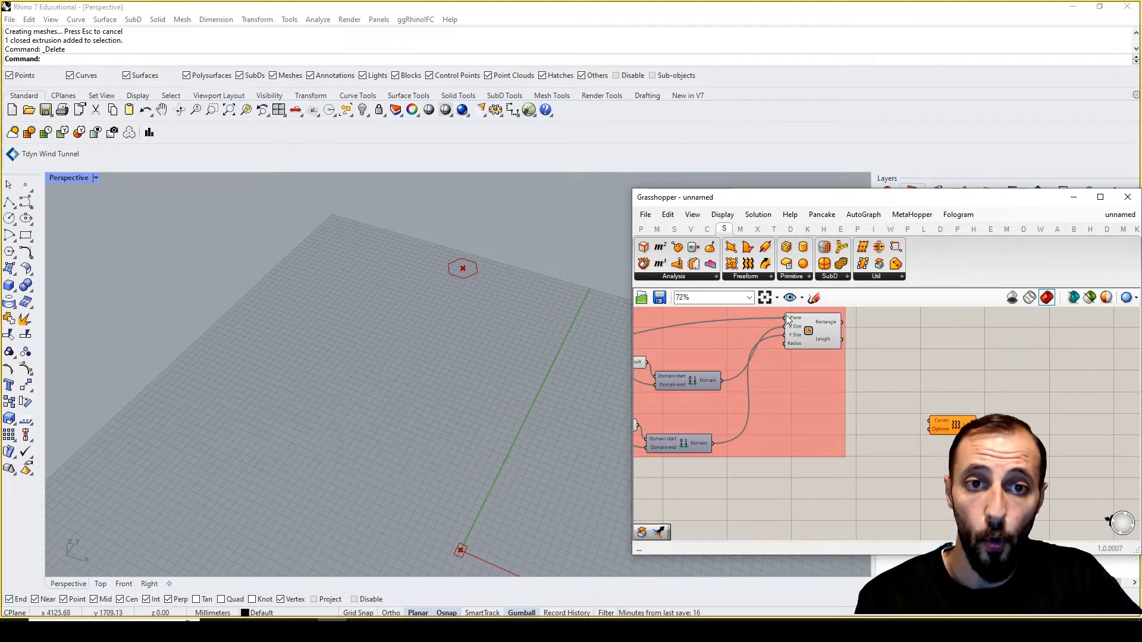
click(771, 276)
drag(842, 351, 897, 461)
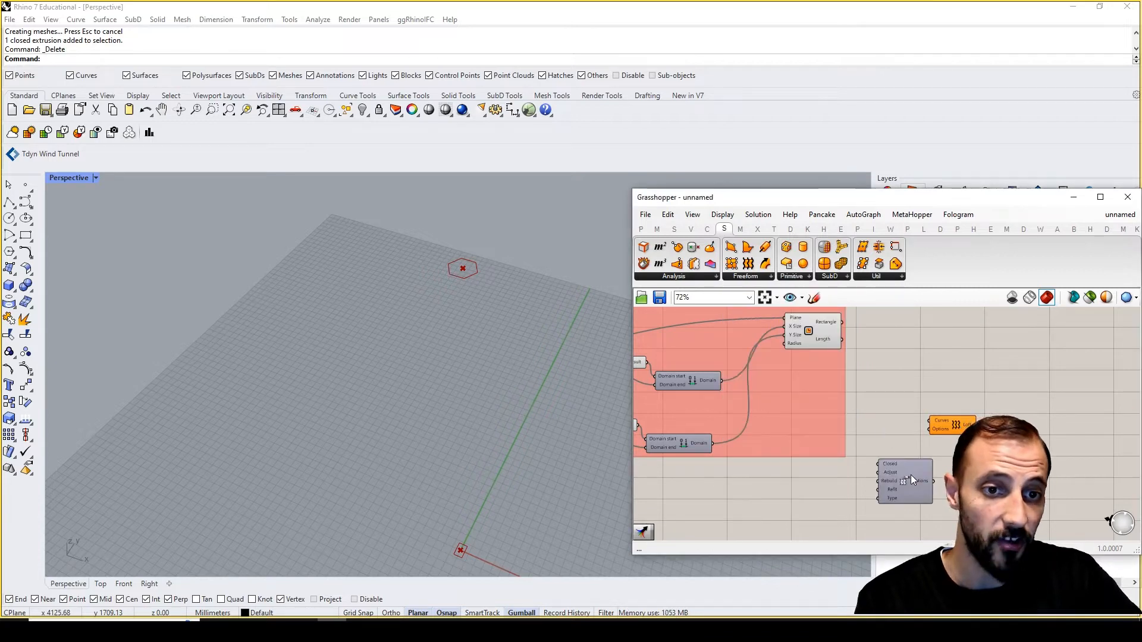
scroll(912, 475, up, 2)
key(Delete)
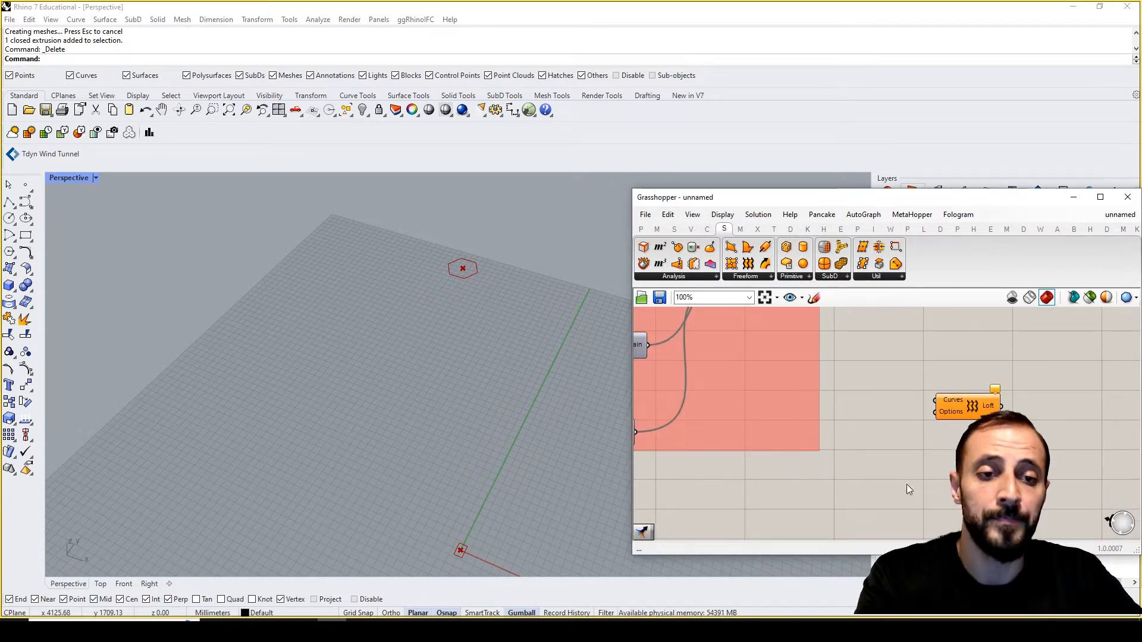
Connect the base profile's Rectangle output to the Curves input of the Loft component
scroll(887, 434, down, 2)
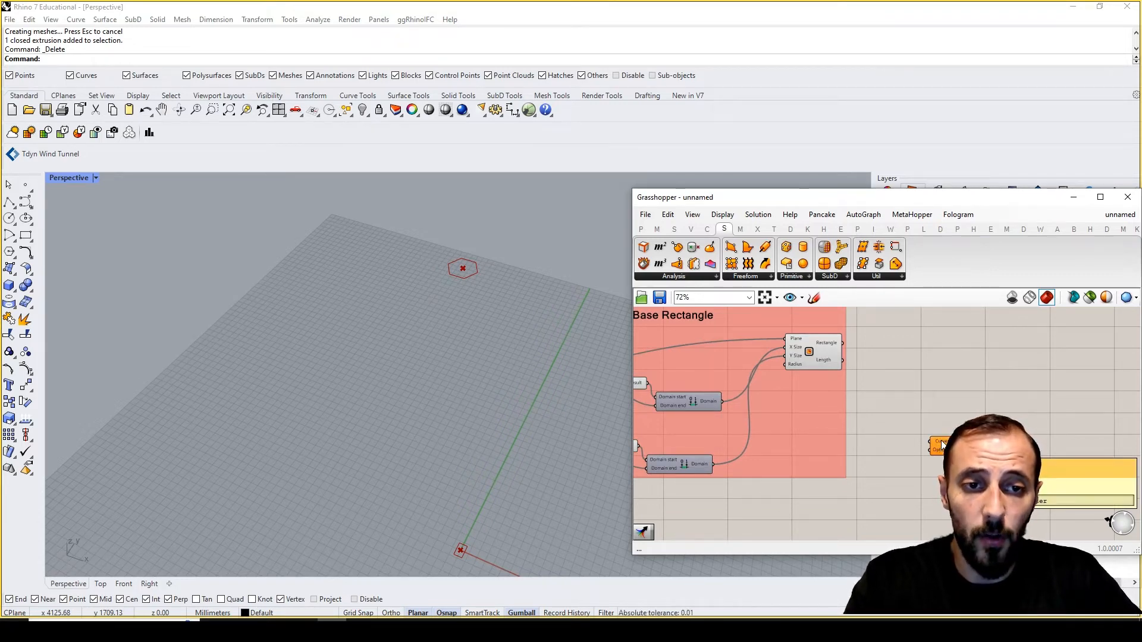
scroll(931, 442, up, 5)
scroll(927, 443, down, 5)
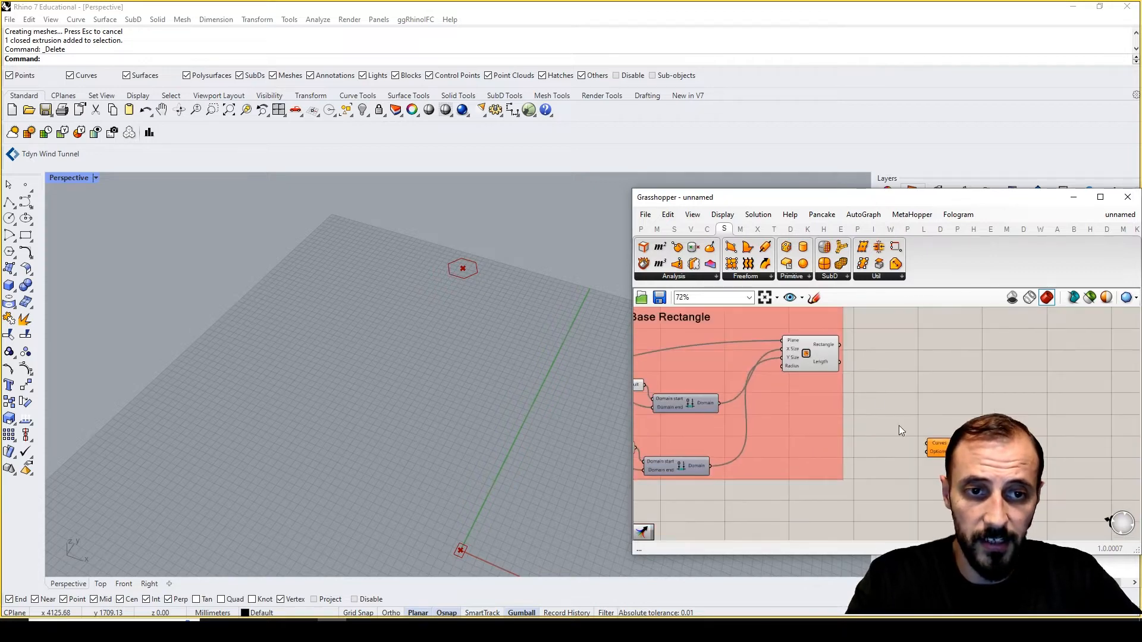
drag(840, 345, 926, 443)
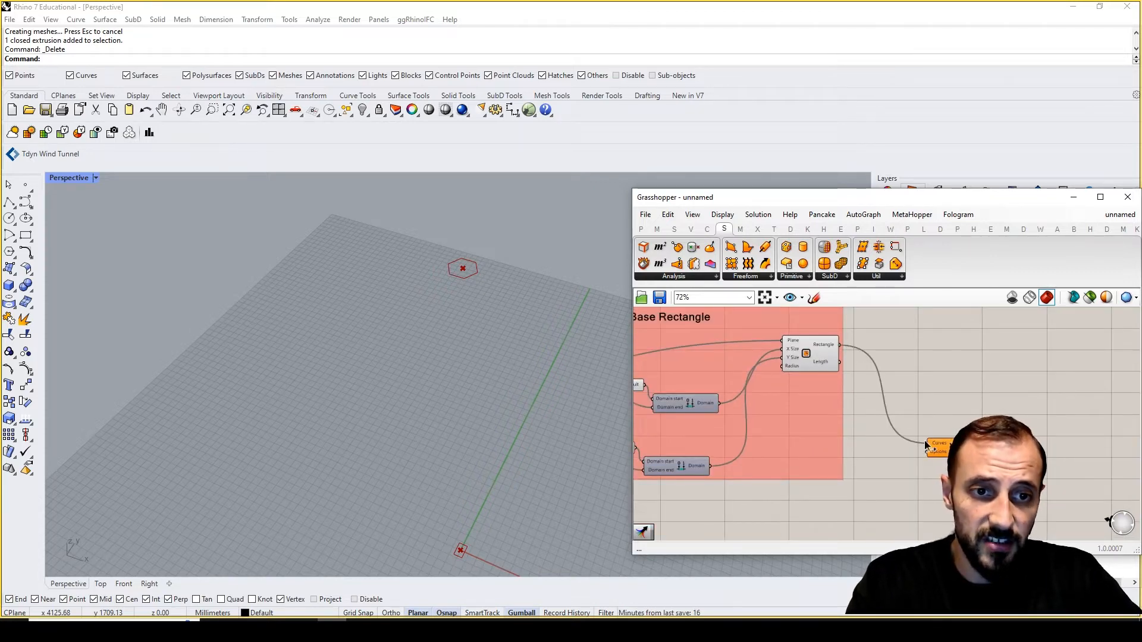
Add the Polygon output of the Column Cap Hexagon group to the Loft's Curves input, keeping the rectangle connection
scroll(916, 445, down, 3)
scroll(797, 508, up, 4)
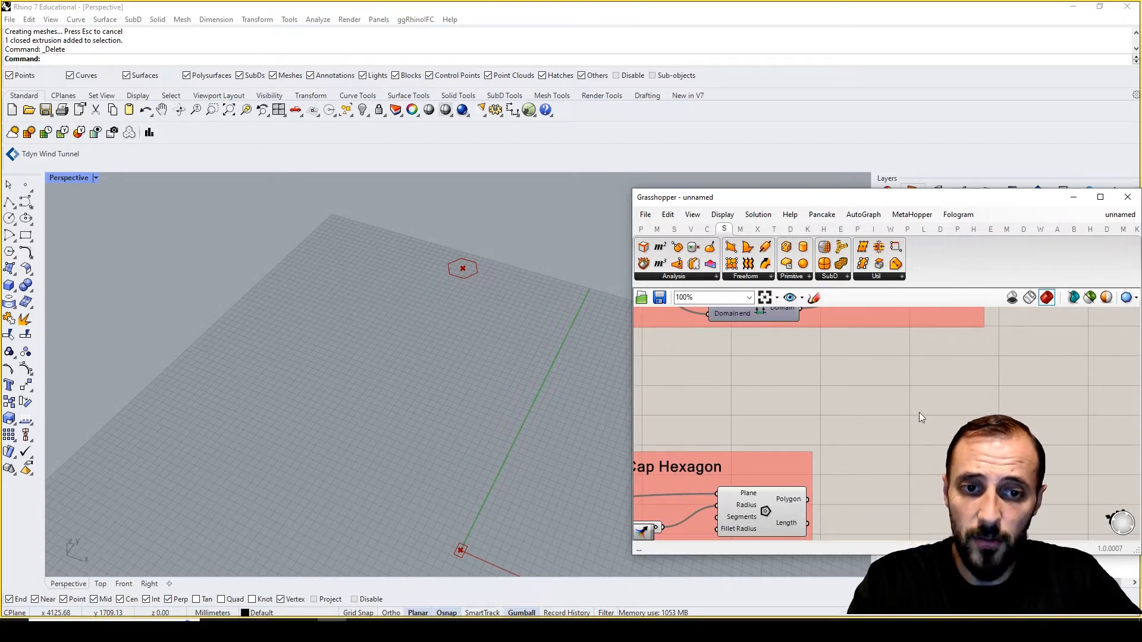
scroll(920, 412, down, 5)
scroll(933, 391, up, 4)
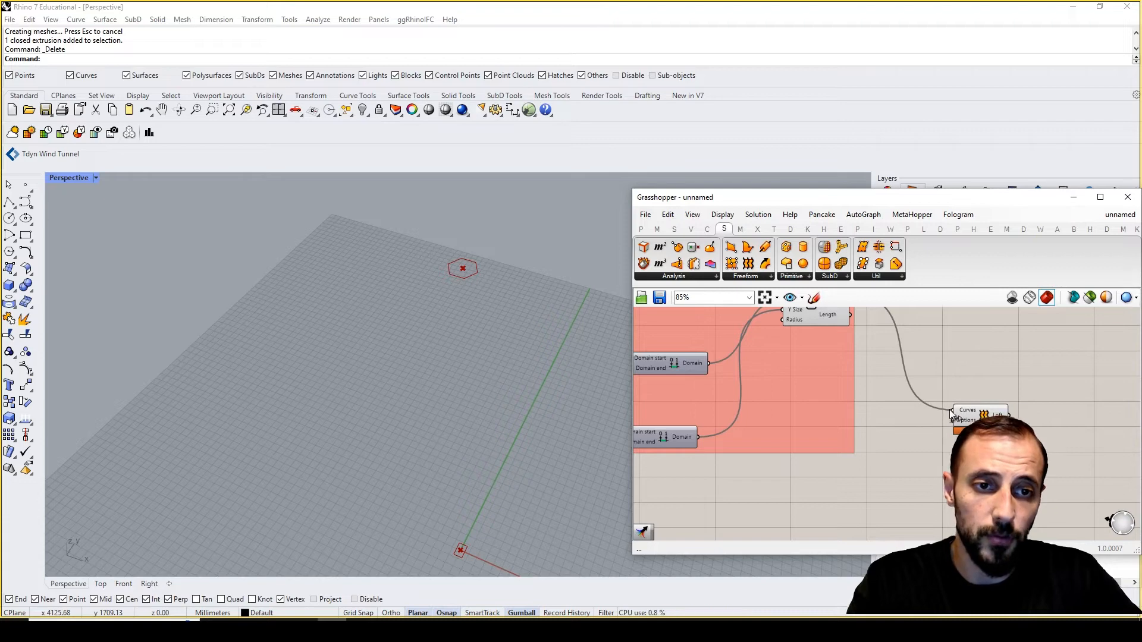
scroll(942, 400, down, 3)
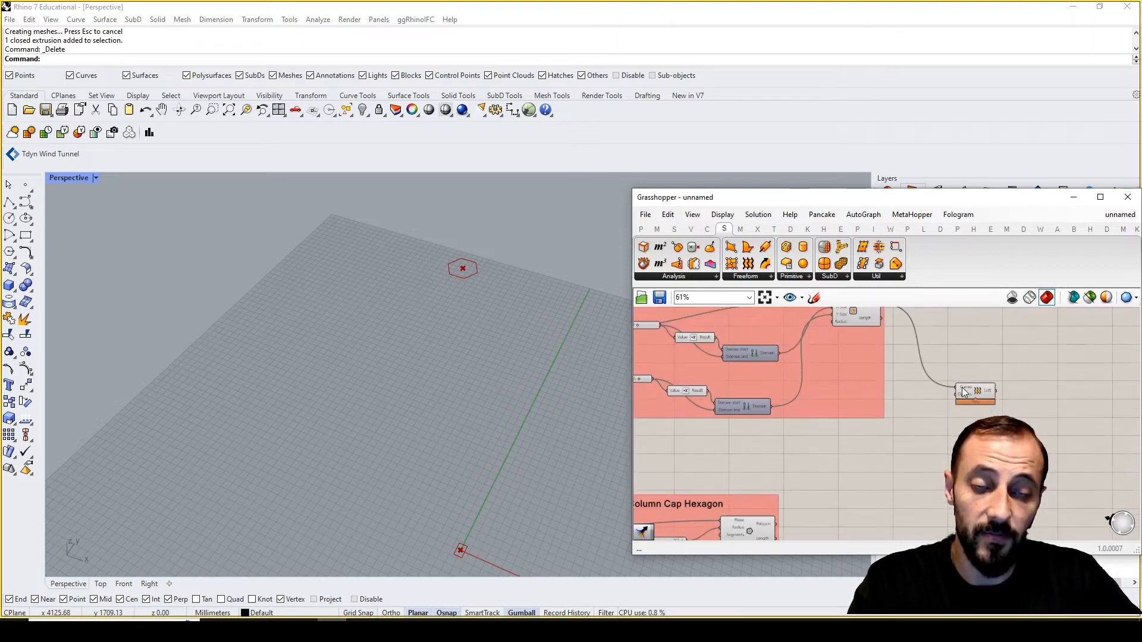
right_drag(821, 507, 822, 479)
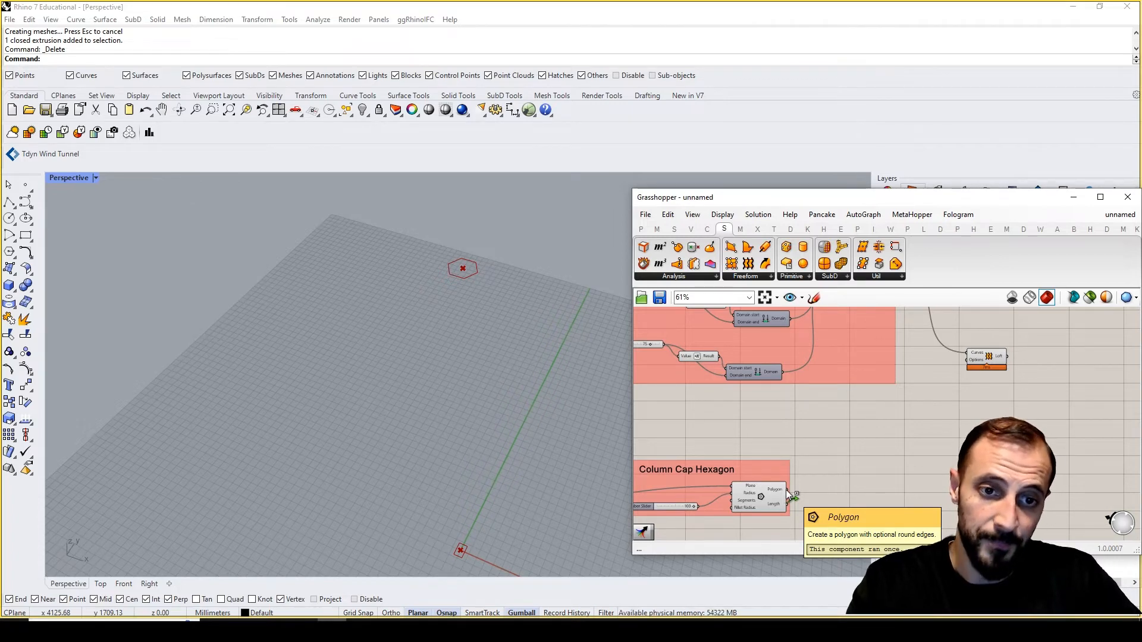
drag(788, 491, 891, 422)
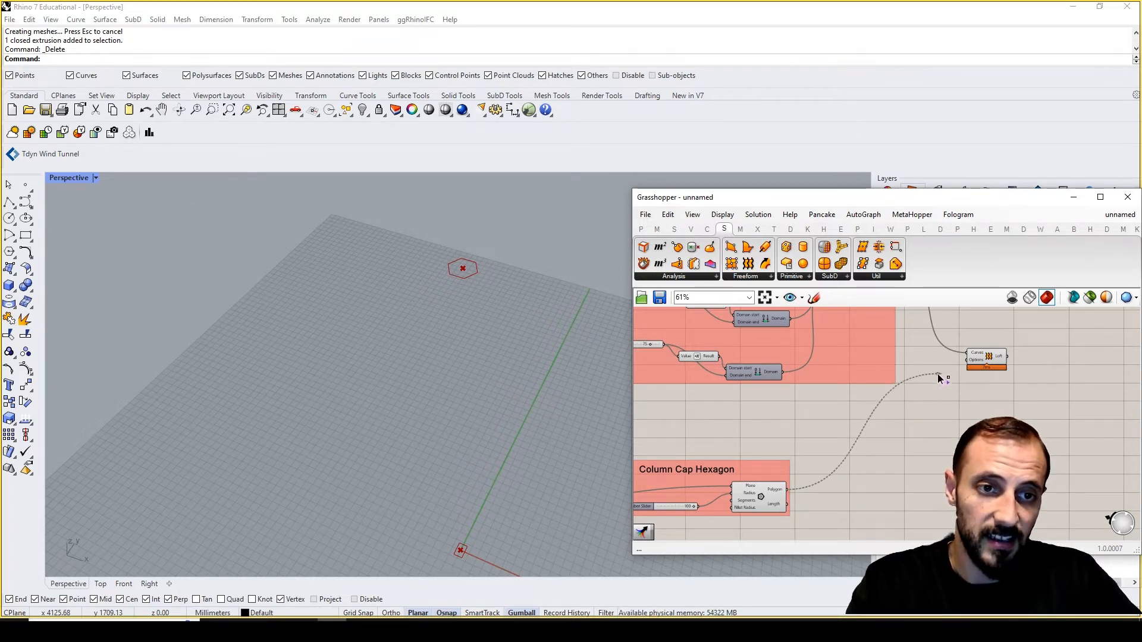
click(970, 355)
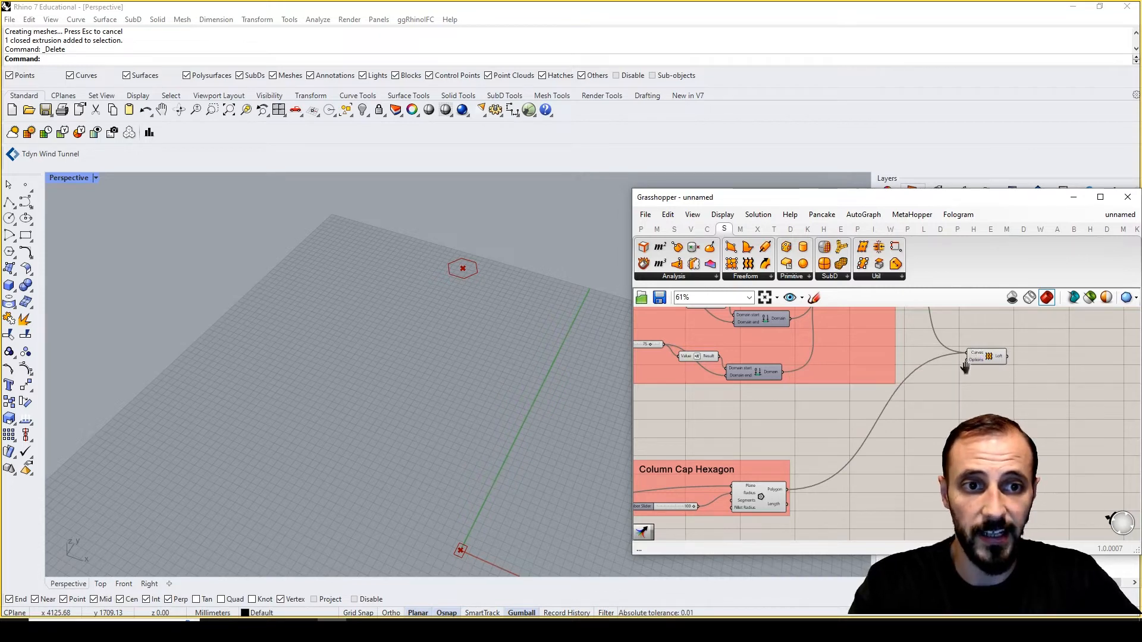
Examine the Loft component, its wires from both profile groups and the preview of the profiles in the viewport
scroll(940, 394, up, 2)
right_drag(887, 438, 969, 389)
scroll(968, 389, down, 3)
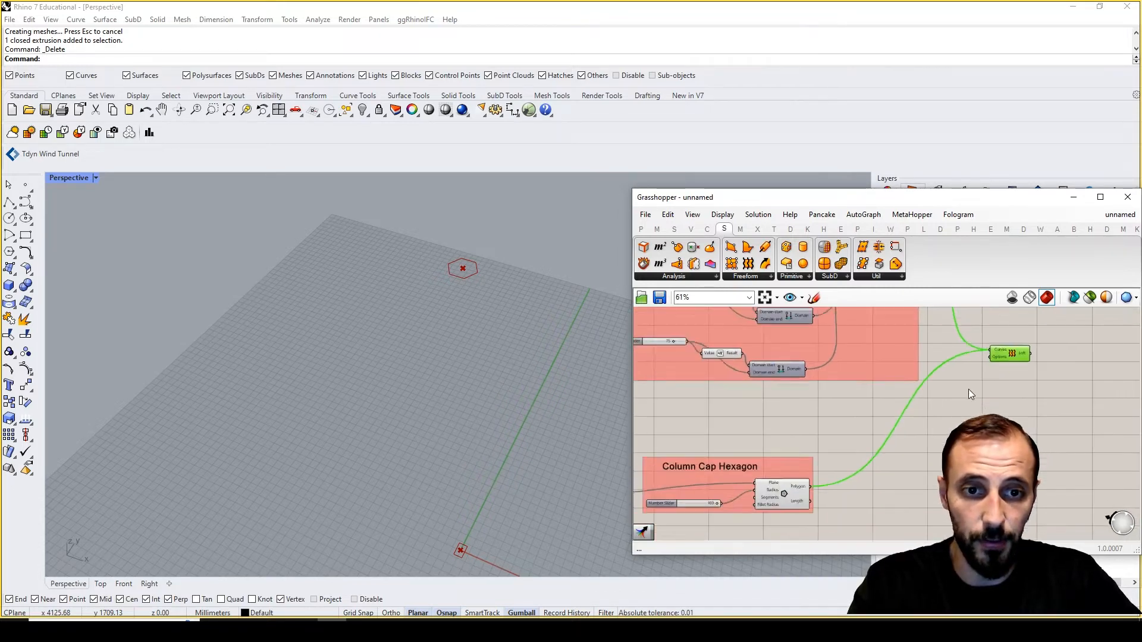
scroll(880, 446, up, 3)
right_drag(858, 456, 875, 478)
scroll(891, 469, down, 4)
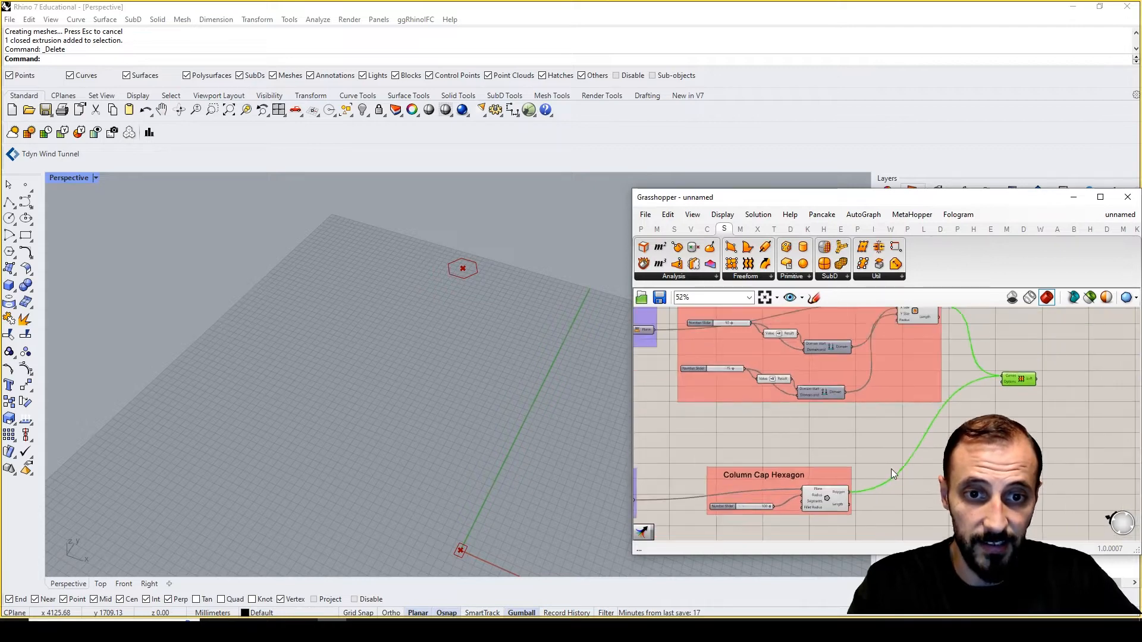
scroll(933, 337, up, 3)
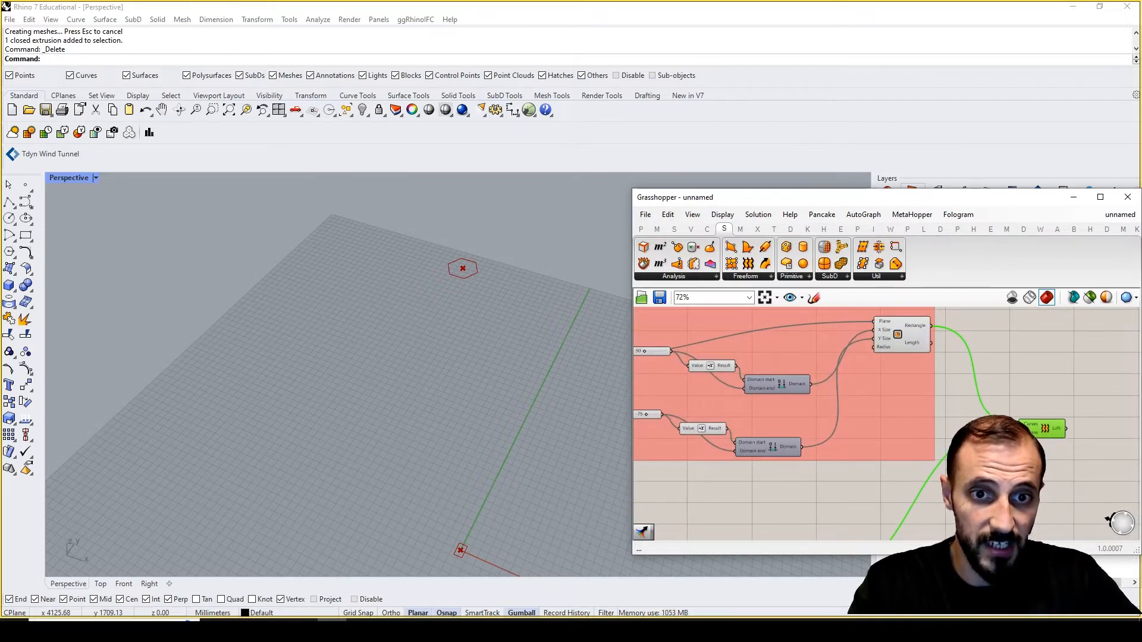
scroll(1032, 431, up, 5)
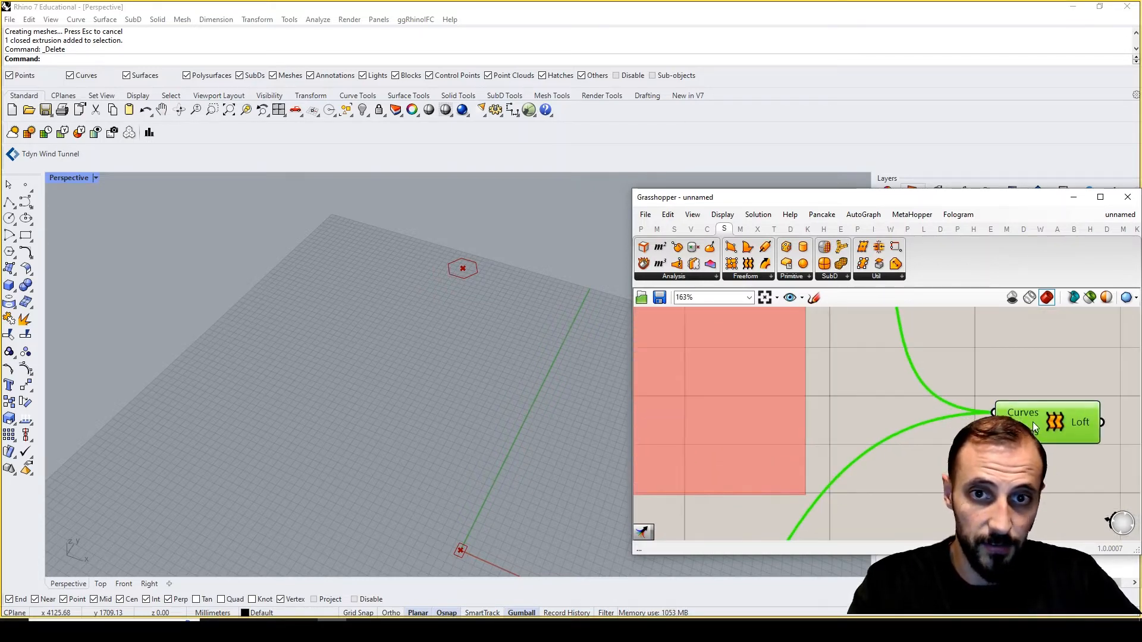
mouse_move(1094, 426)
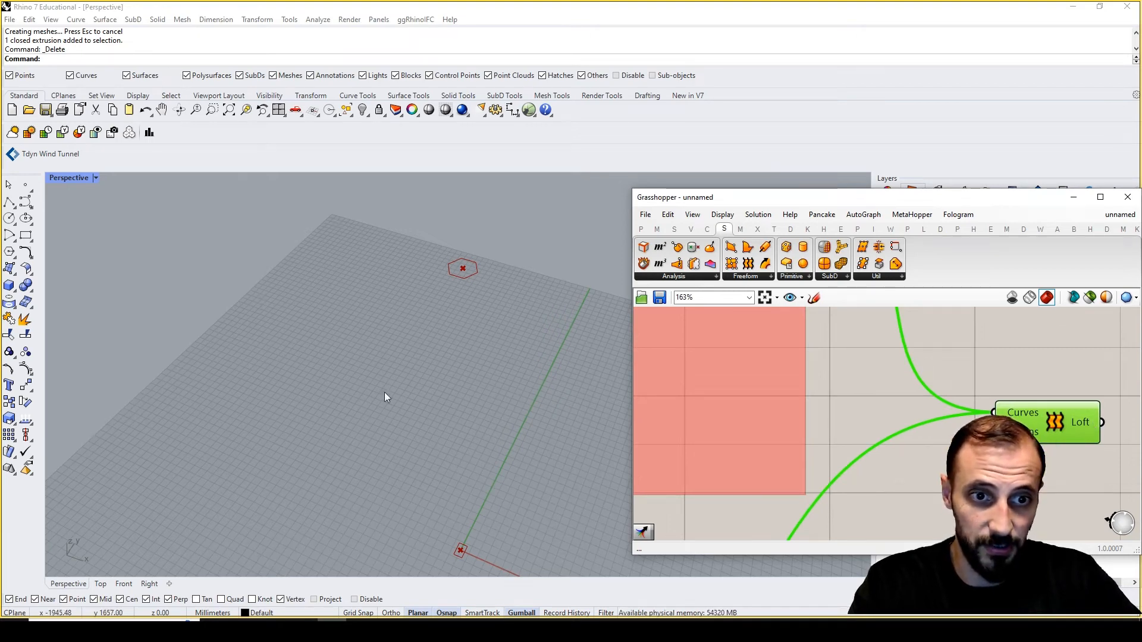
scroll(384, 392, down, 4)
scroll(416, 419, up, 4)
right_drag(959, 417, 977, 390)
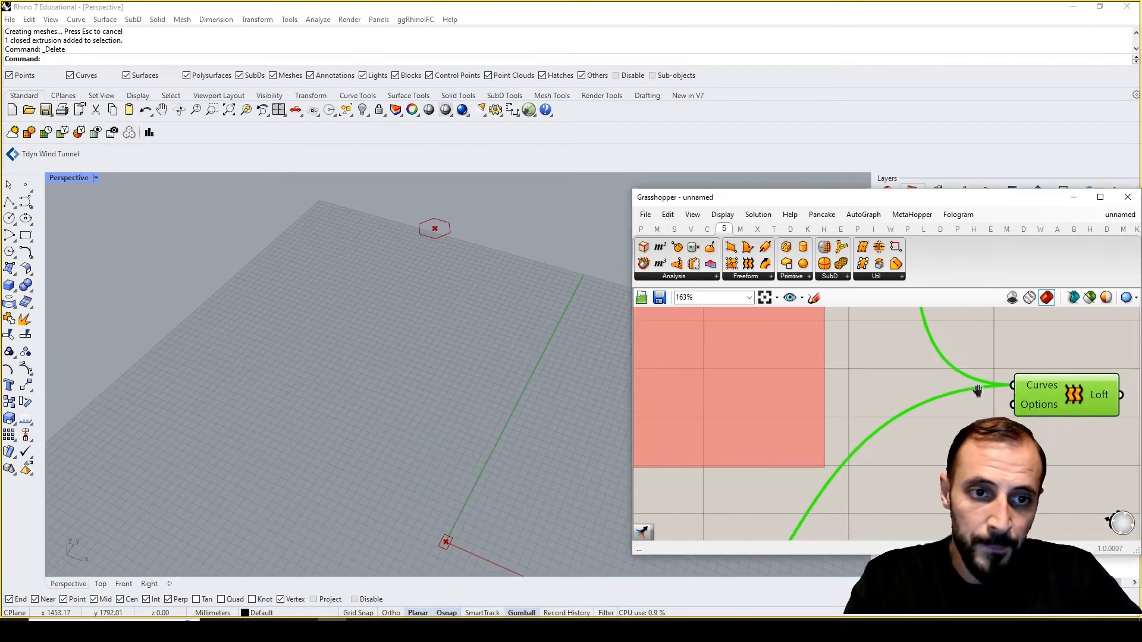
Locate the slider for the Z coordinate in the Column Cap Point/Plane group
scroll(977, 390, down, 6)
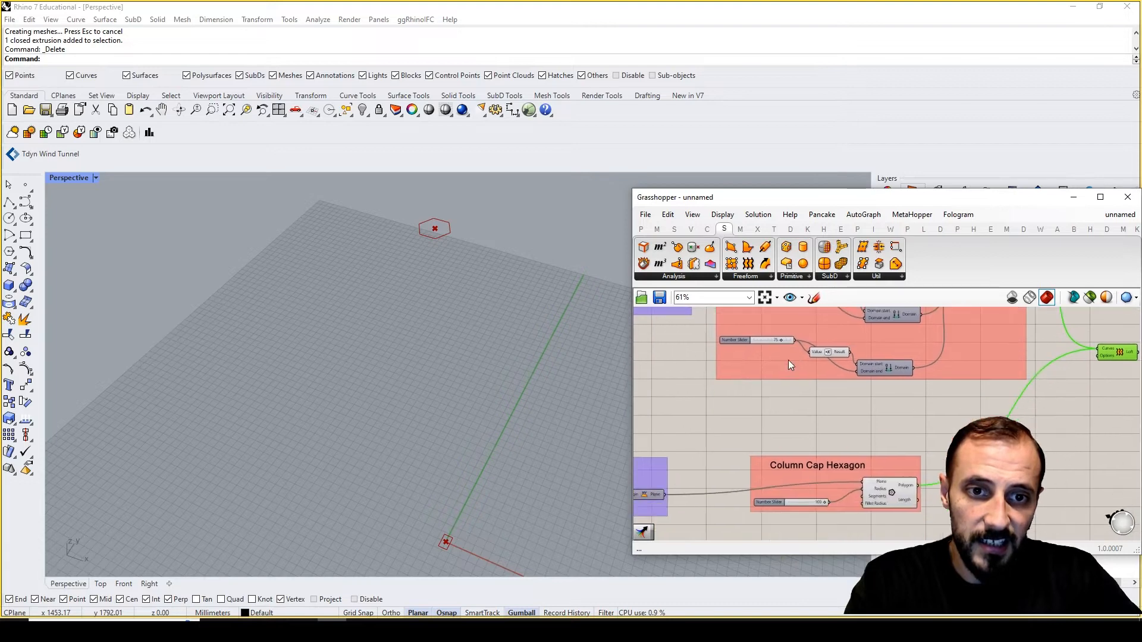
scroll(819, 502, up, 2)
scroll(822, 503, down, 4)
right_drag(848, 487, 991, 462)
scroll(734, 469, up, 6)
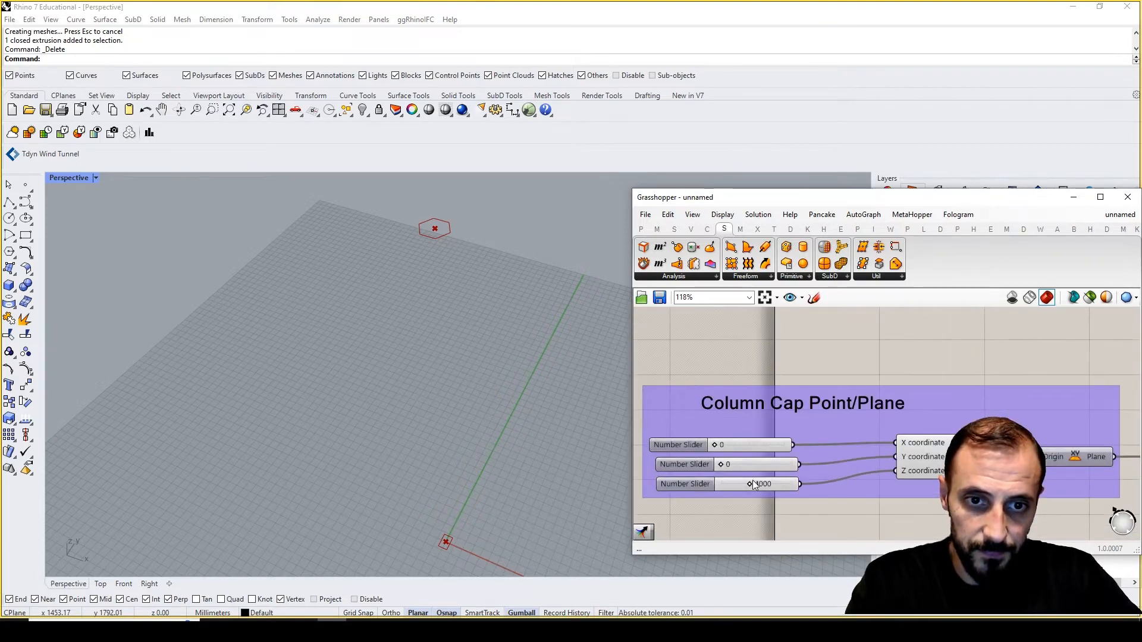
Review the column base and cap point/plane groups and the base rectangle and cap hexagon groups feeding the Loft
scroll(765, 359, down, 4)
scroll(781, 406, up, 4)
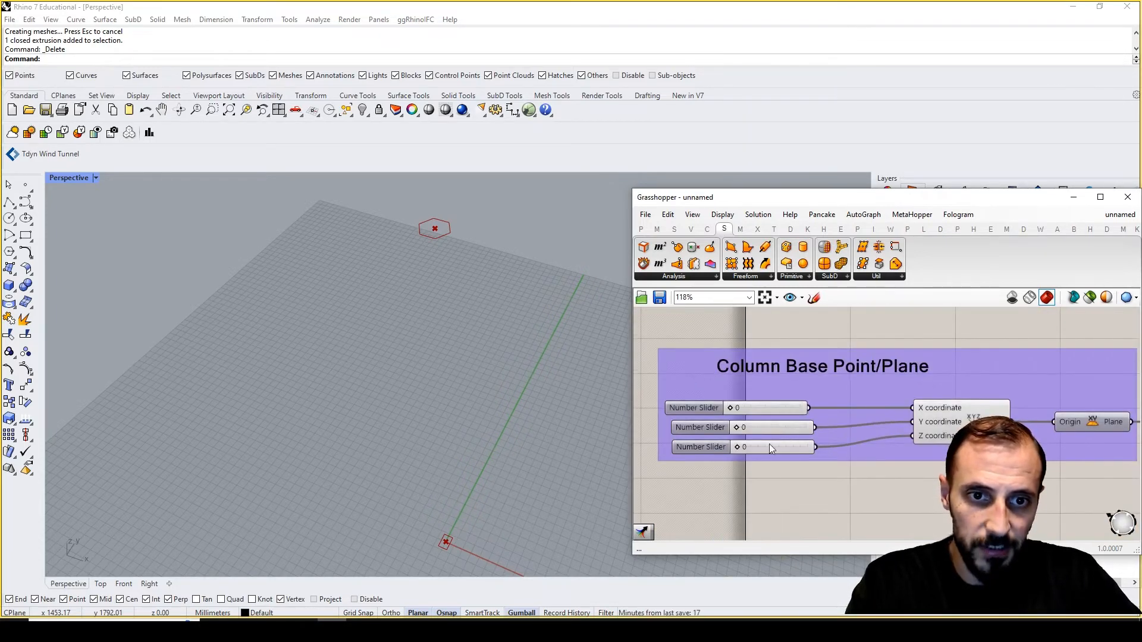
right_drag(770, 457, 709, 410)
scroll(708, 410, down, 3)
right_drag(1075, 422, 792, 392)
scroll(791, 393, down, 3)
right_drag(844, 438, 827, 418)
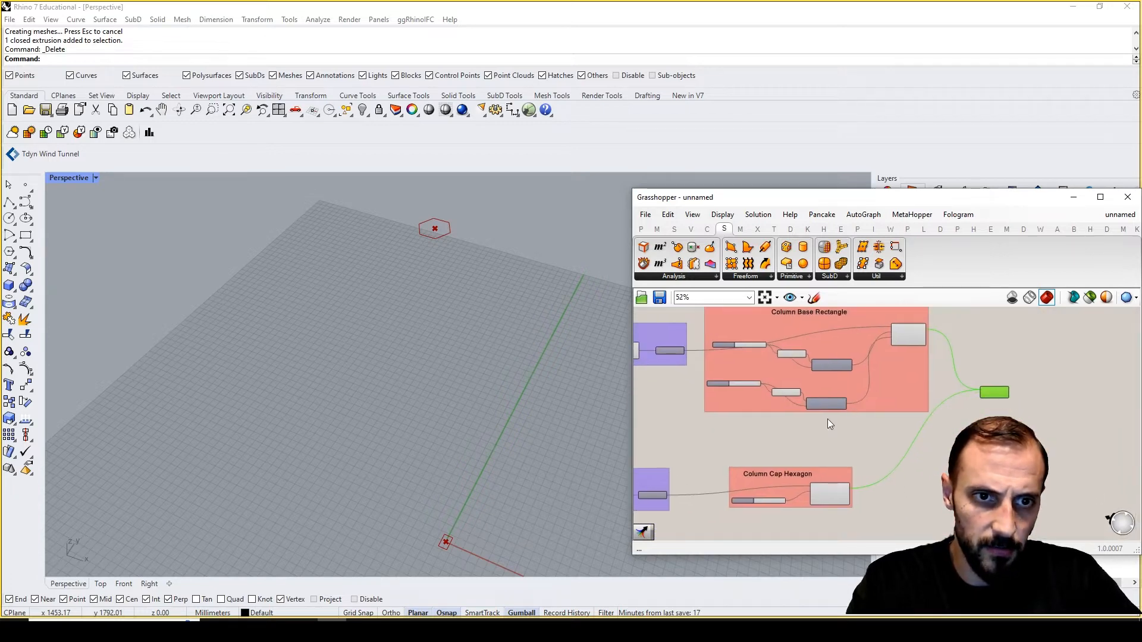
scroll(766, 393, up, 3)
right_drag(766, 393, 757, 415)
drag(732, 338, 731, 340)
right_drag(893, 380, 755, 408)
Try reversing the Loft component's curves input and reapplying its loft options
scroll(959, 446, up, 5)
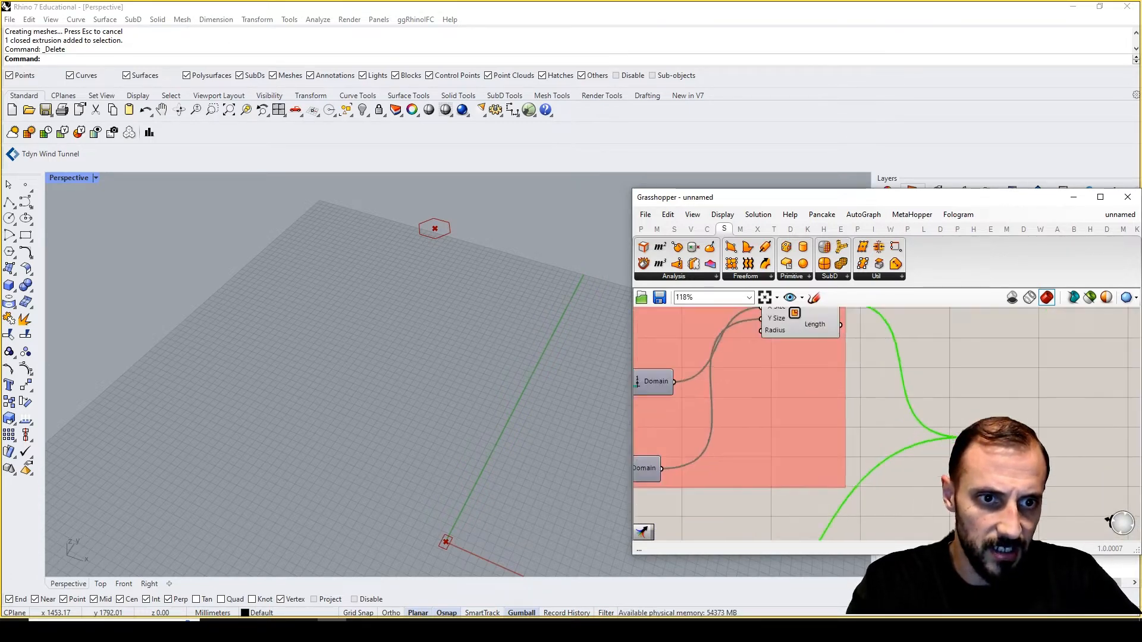
scroll(978, 442, up, 1)
right_click(979, 459)
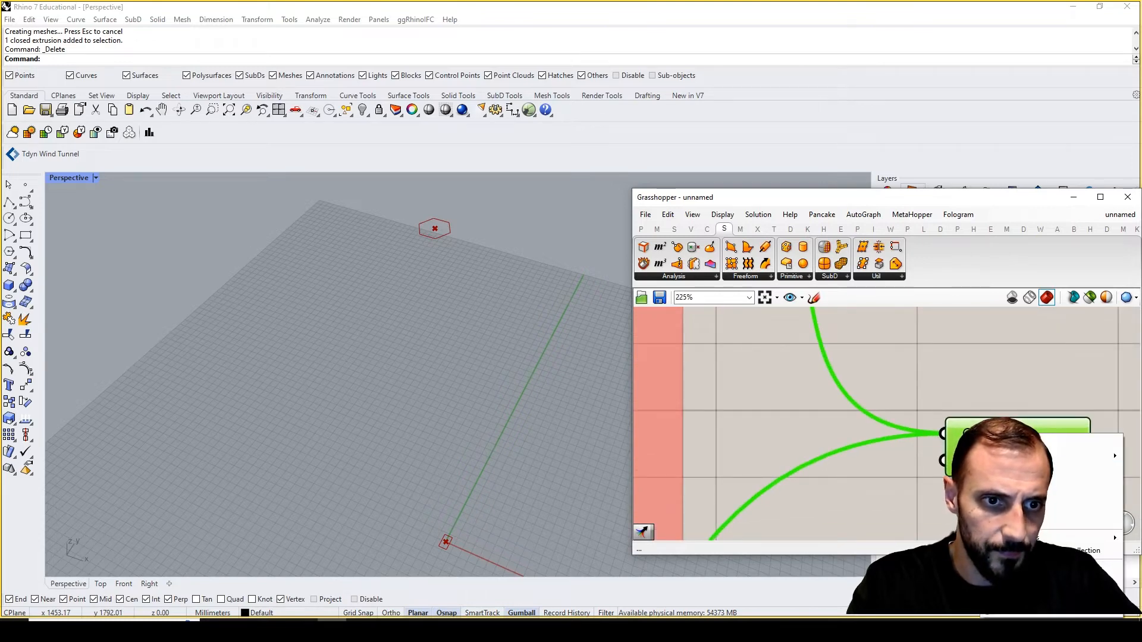
mouse_move(1011, 538)
click(928, 502)
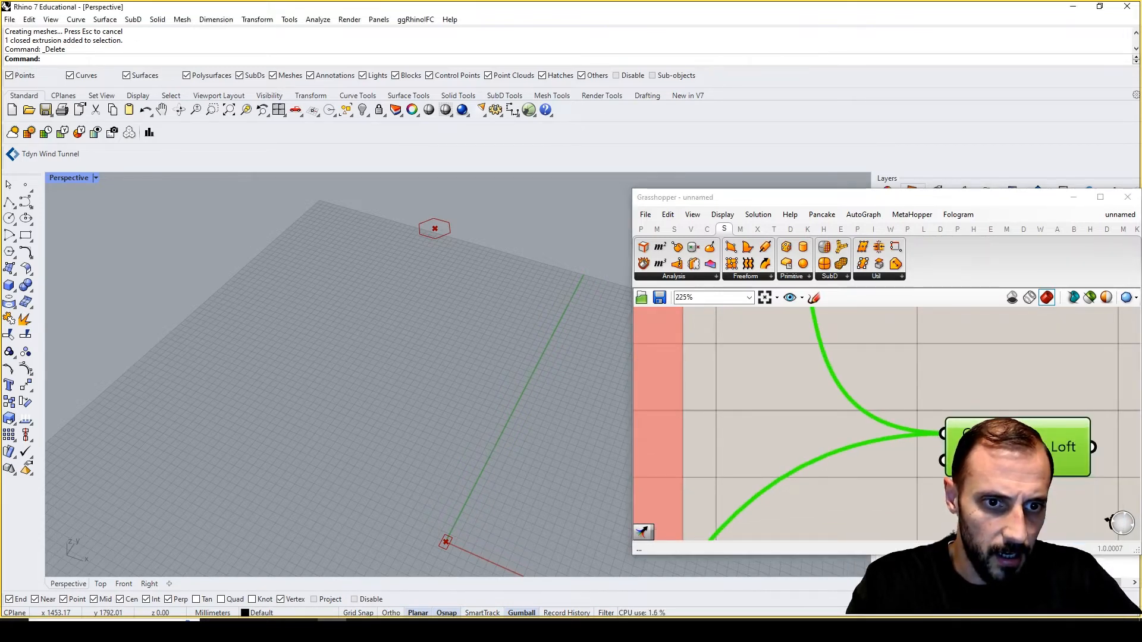
right_click(965, 434)
click(994, 454)
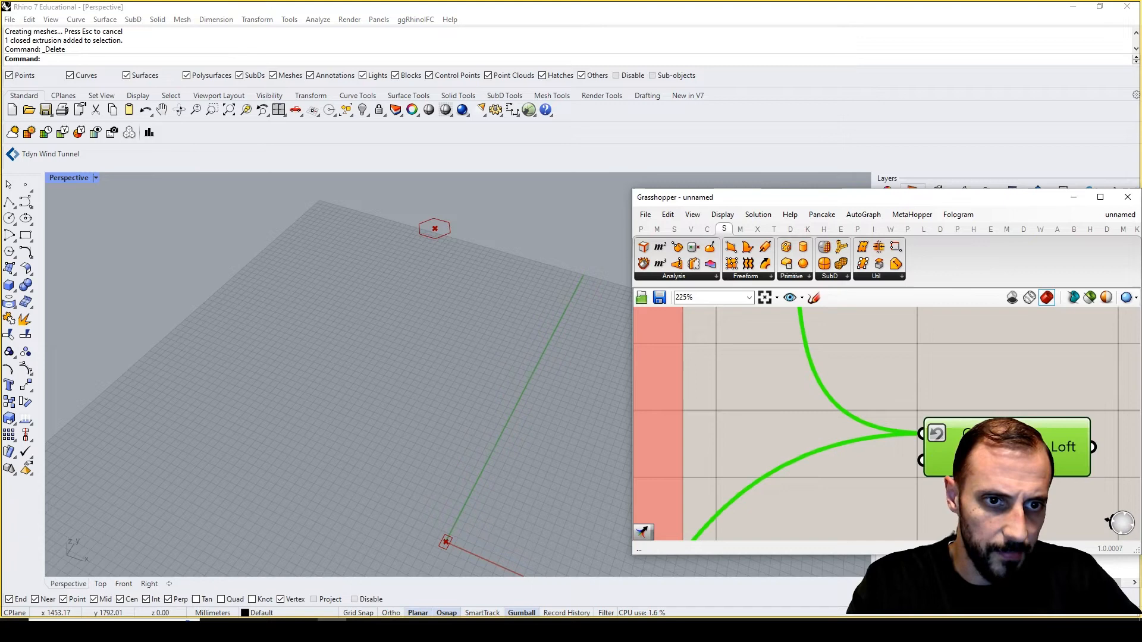
right_click(961, 434)
click(995, 454)
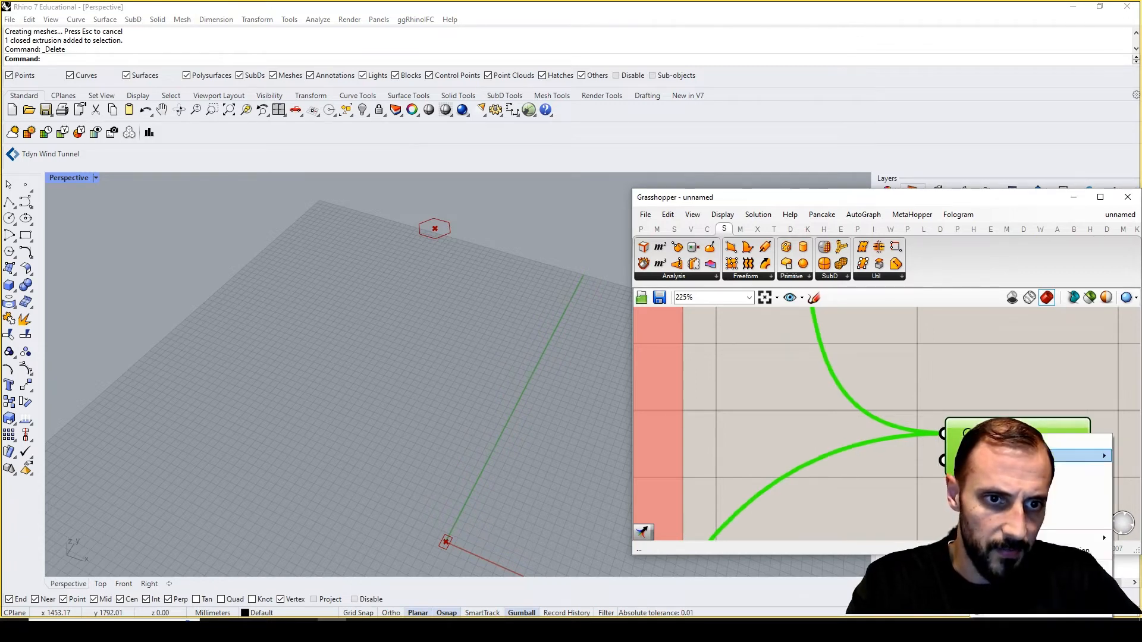
mouse_move(1071, 537)
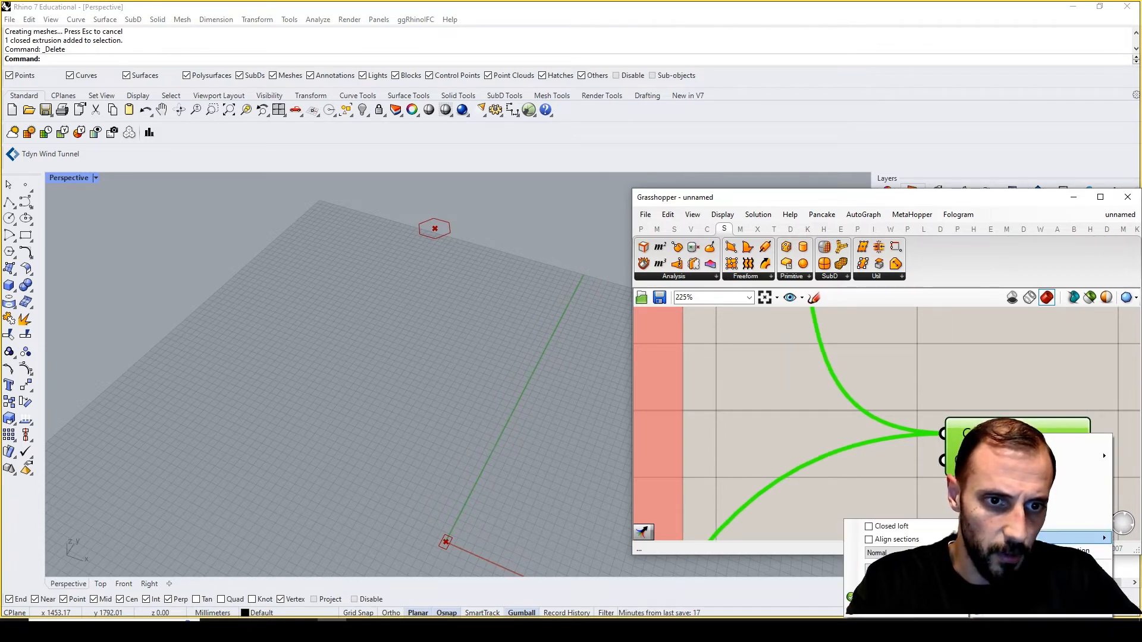
click(880, 597)
click(877, 459)
scroll(914, 413, down, 5)
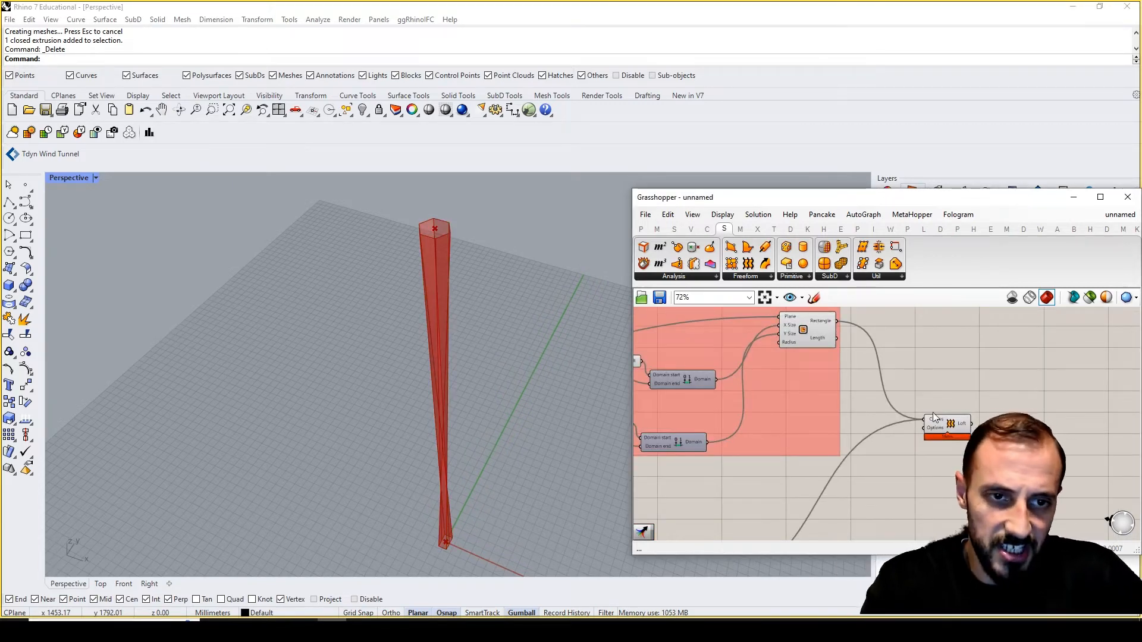
Delete the existing Loft component and insert a new Loft component in its place
click(949, 424)
key(Delete)
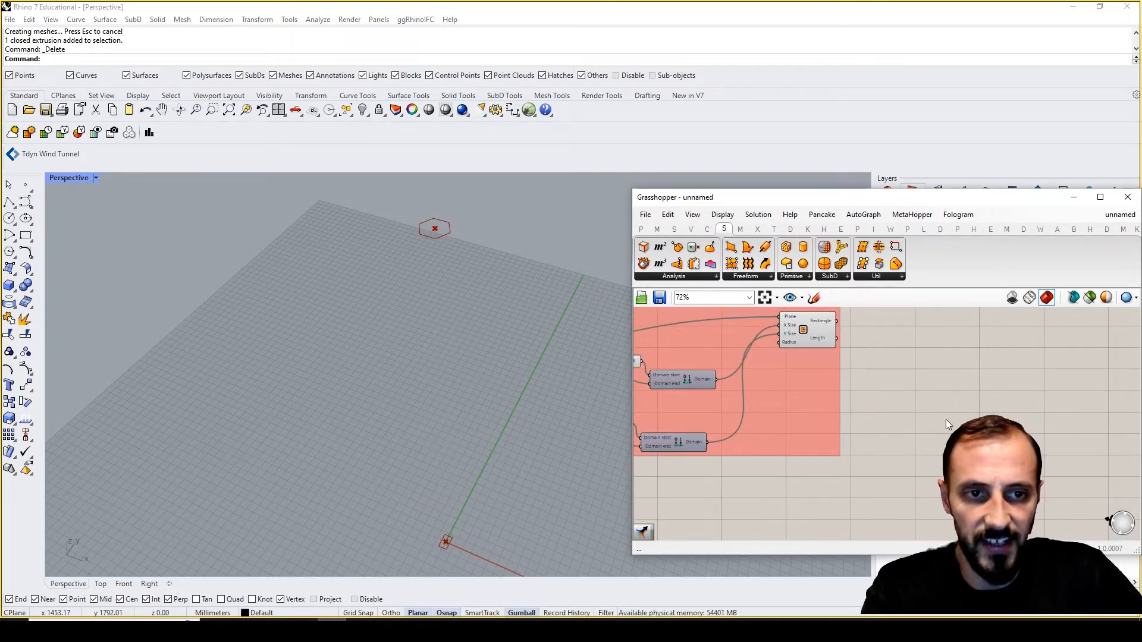
double_click(946, 419)
text(loft)
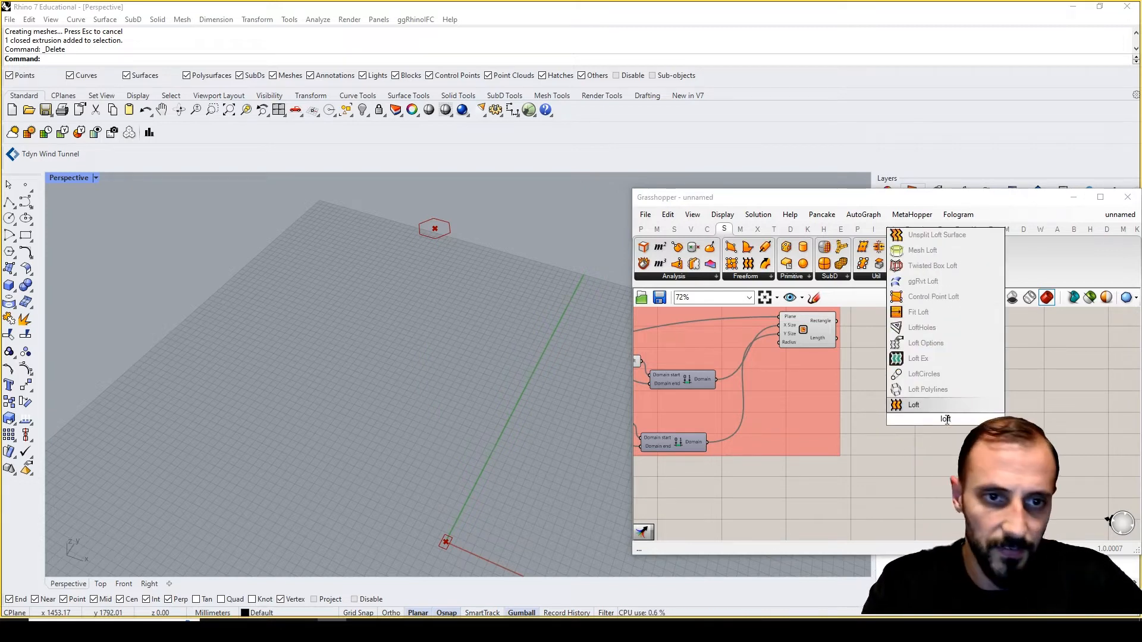
click(927, 402)
Connect both the base Rectangle output and the cap hexagon's Polygon output to the Loft's Curves input
drag(836, 322, 923, 414)
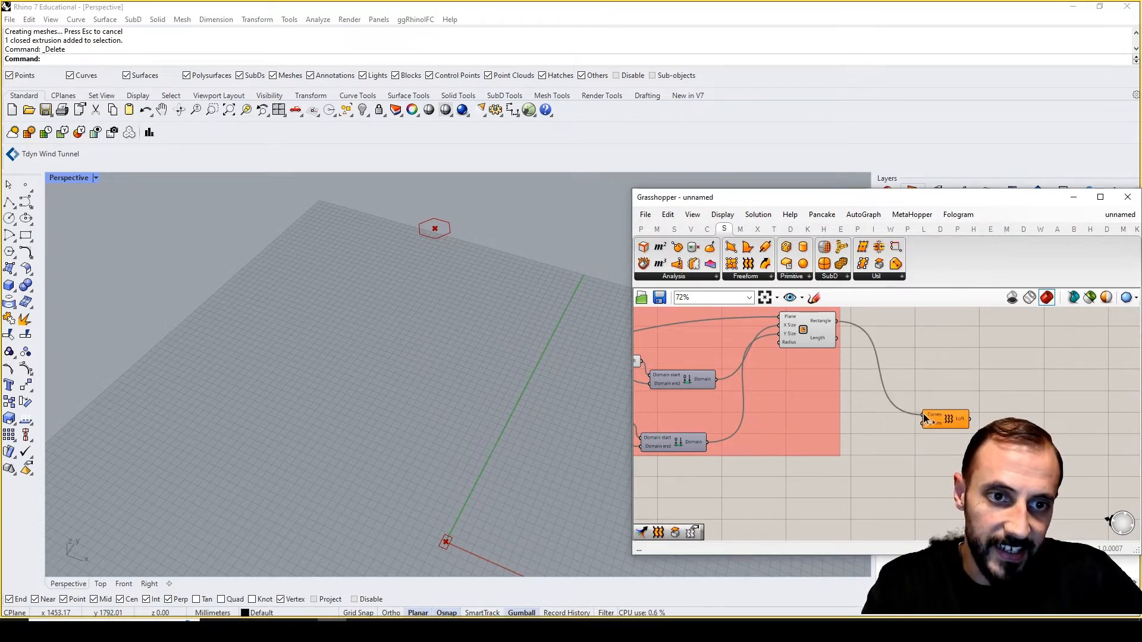
right_drag(894, 461, 927, 391)
scroll(876, 399, down, 2)
drag(765, 493, 946, 355)
click(955, 357)
Inspect the lofted column at its base and the size sliders in the Column Base Rectangle group
right_drag(386, 416, 417, 441)
scroll(333, 446, up, 5)
scroll(419, 445, down, 5)
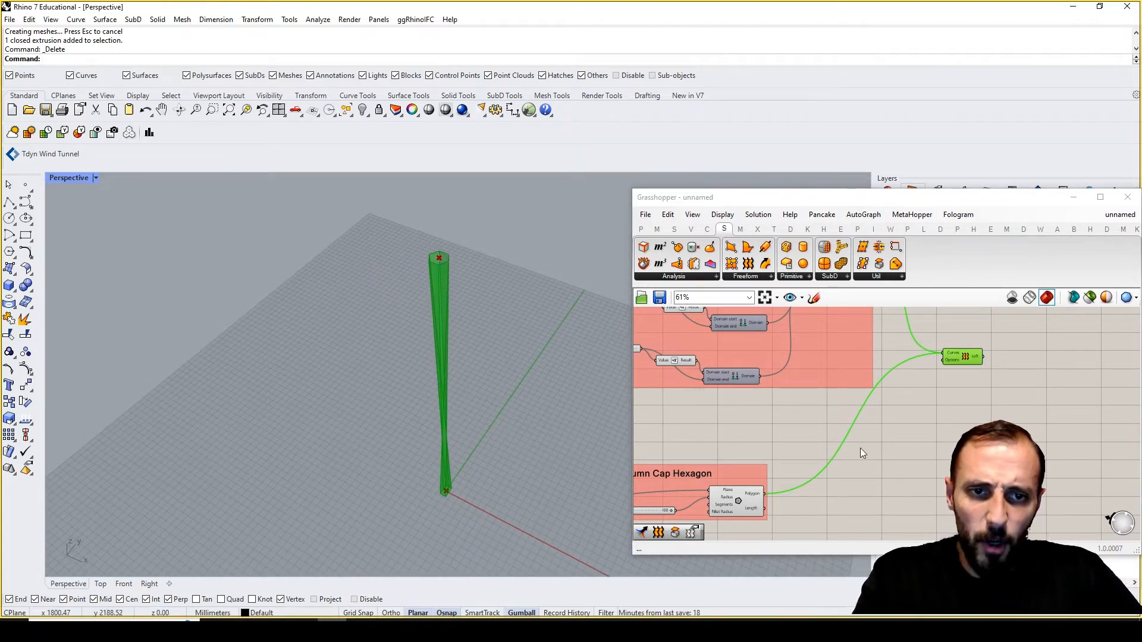
right_drag(860, 447, 899, 431)
right_drag(747, 426, 875, 503)
scroll(903, 432, down, 3)
scroll(897, 478, up, 6)
scroll(898, 477, up, 2)
right_drag(878, 404, 892, 427)
scroll(878, 477, down, 5)
scroll(856, 381, up, 5)
right_drag(815, 411, 783, 490)
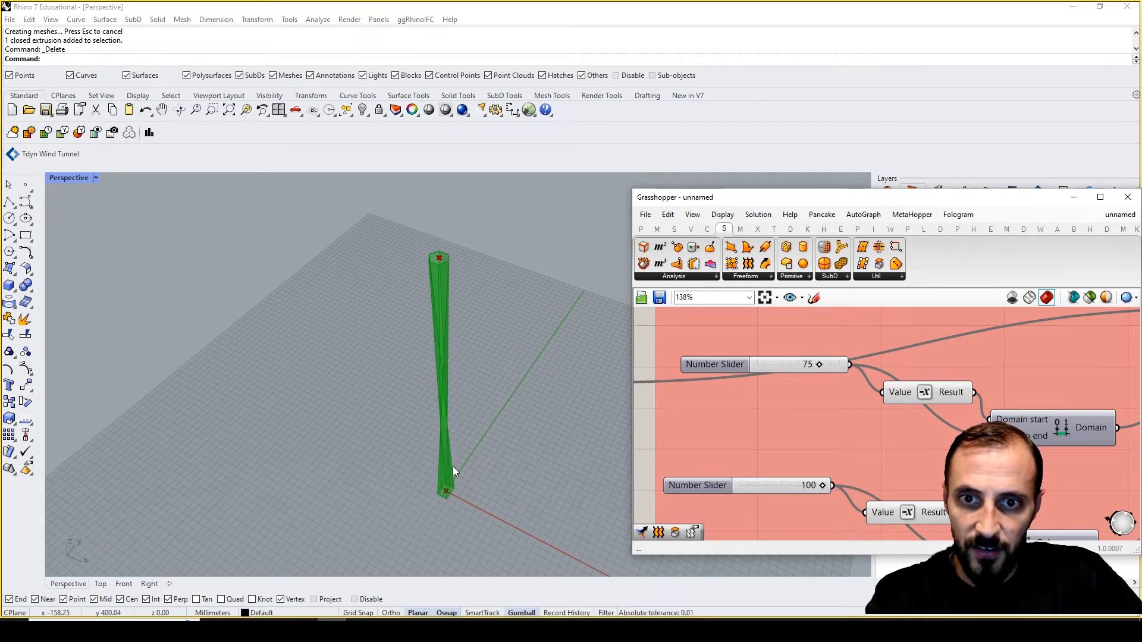
scroll(421, 487, up, 6)
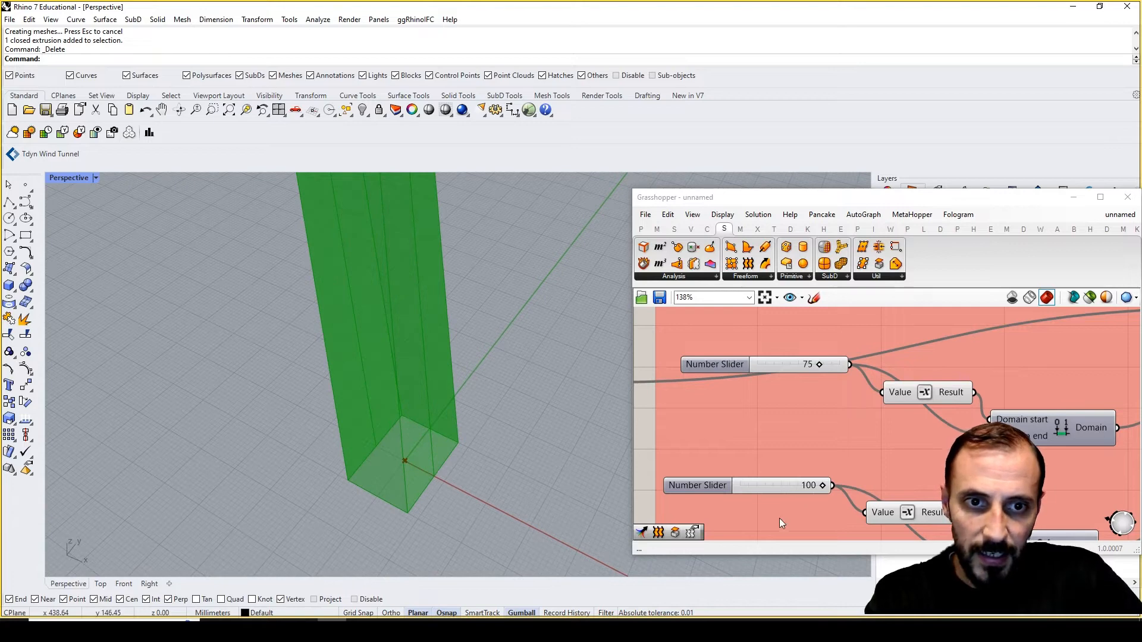
right_drag(780, 519, 779, 494)
double_click(766, 500)
text(125)
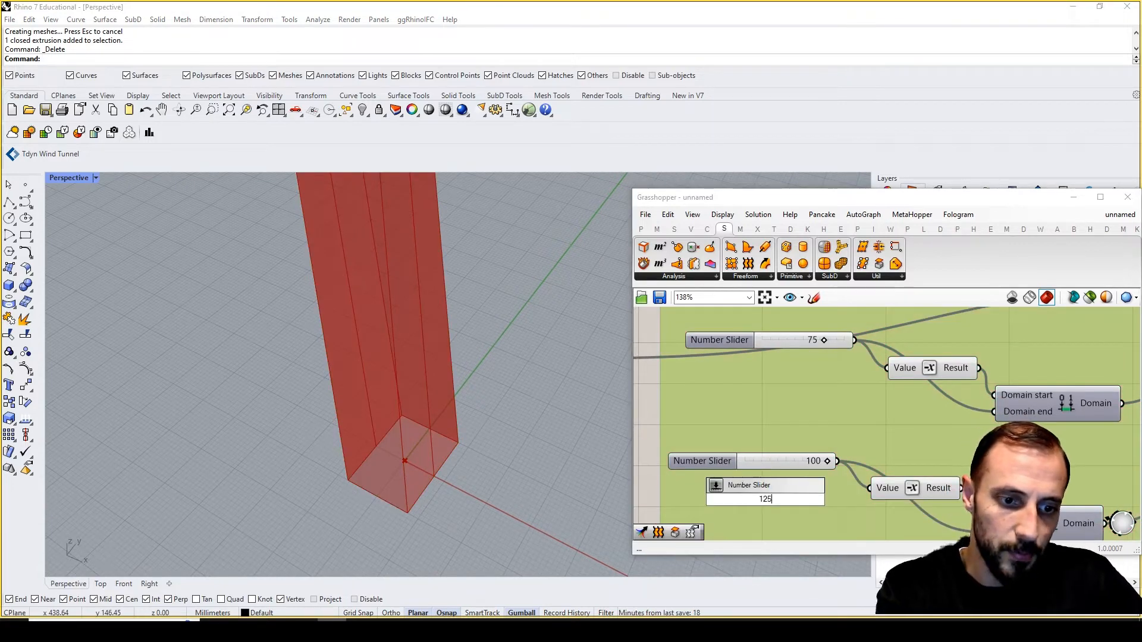
key(Escape)
Edit the lower size slider of the Column Base Rectangle group to a maximum of 1000 and a value of 125
right_click(718, 465)
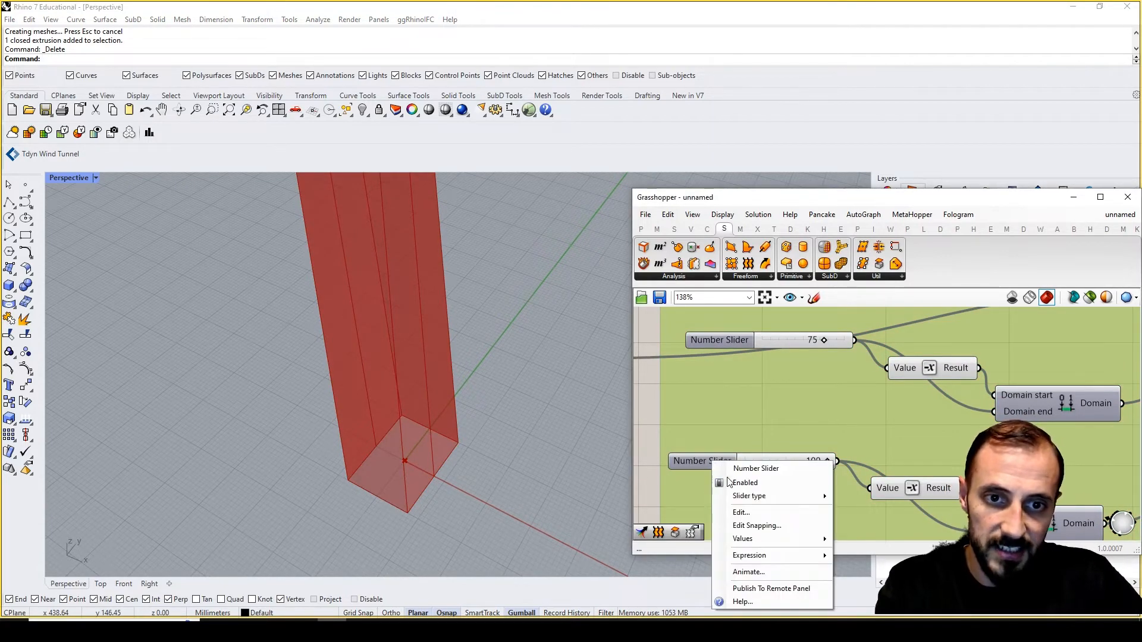
click(751, 515)
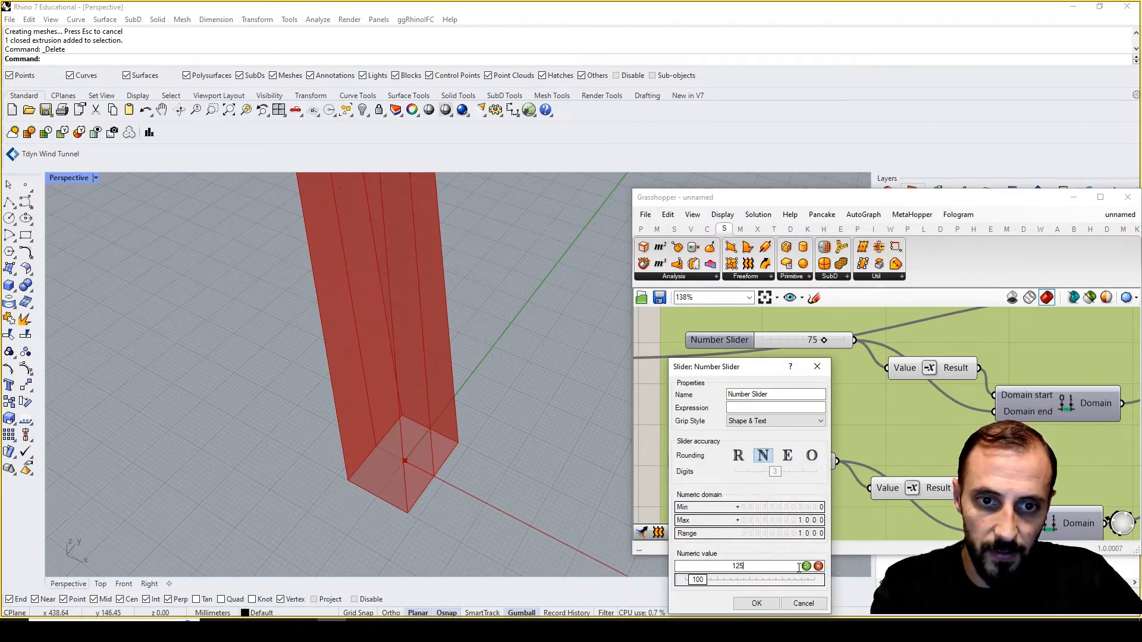
click(756, 603)
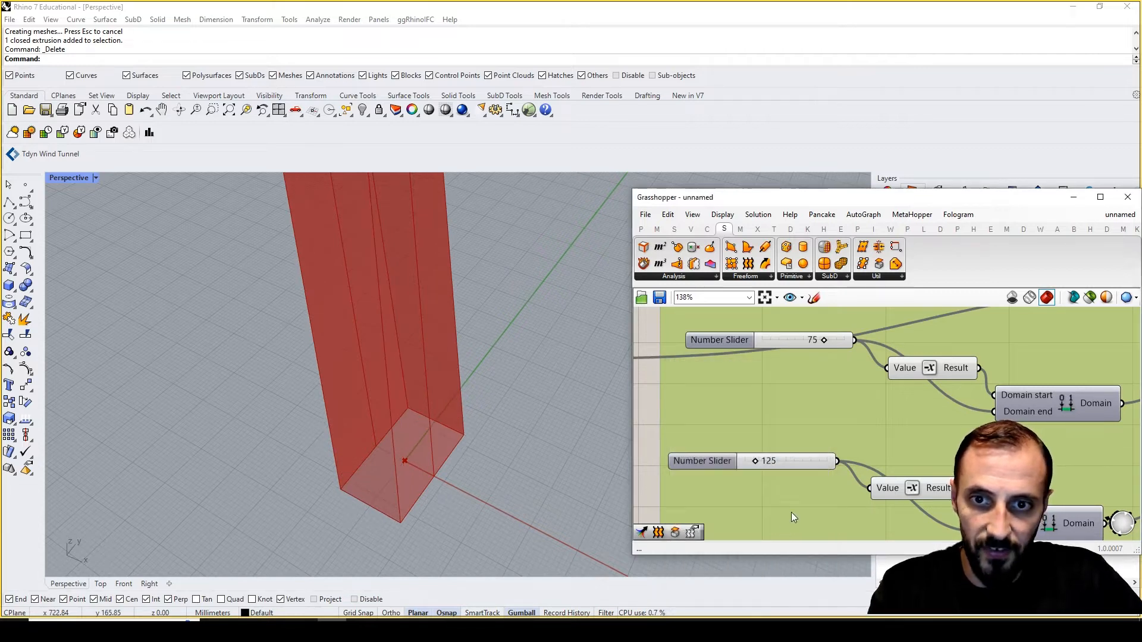
Increase the lower base rectangle size slider to 168 and inspect the resulting column shape
drag(756, 465, 760, 463)
right_drag(440, 461, 440, 449)
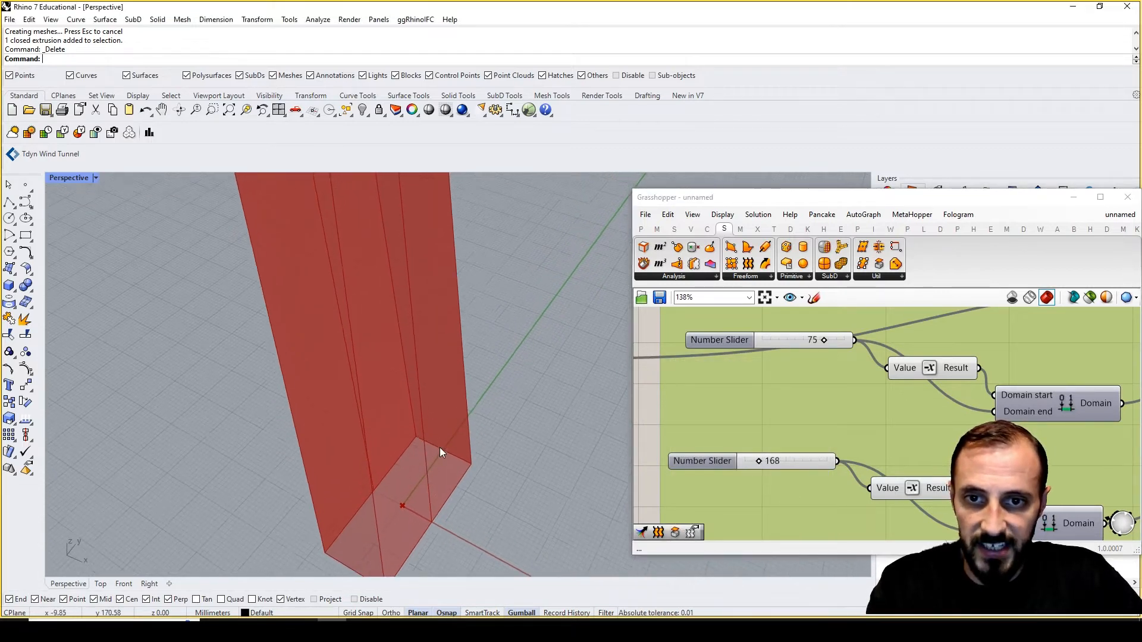
scroll(442, 438, down, 10)
scroll(415, 380, up, 8)
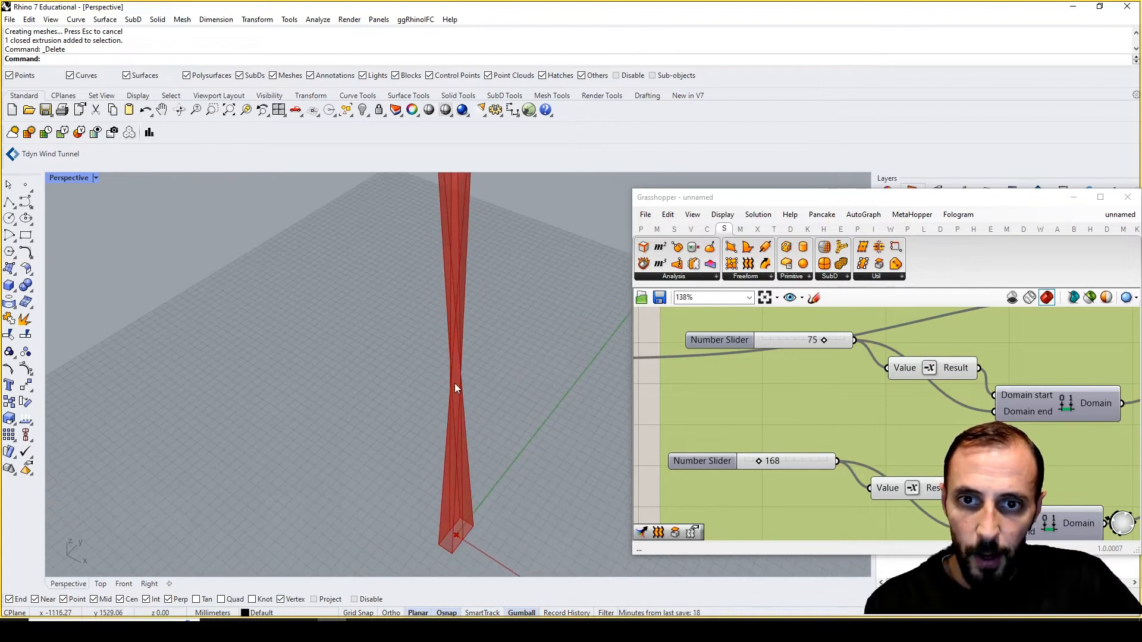
right_drag(415, 367, 433, 334)
scroll(362, 378, up, 4)
scroll(449, 359, down, 8)
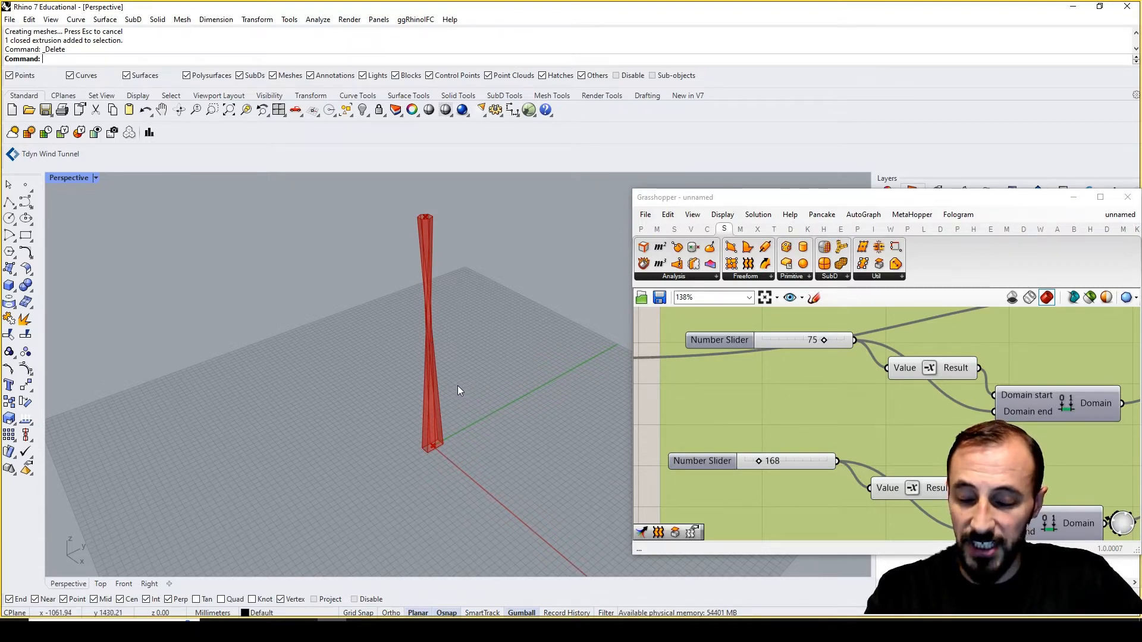
right_drag(458, 386, 418, 354)
Add a Cap Holes component beside the Loft and connect the Loft output to its Brep input
right_drag(1018, 451, 864, 422)
scroll(864, 421, down, 5)
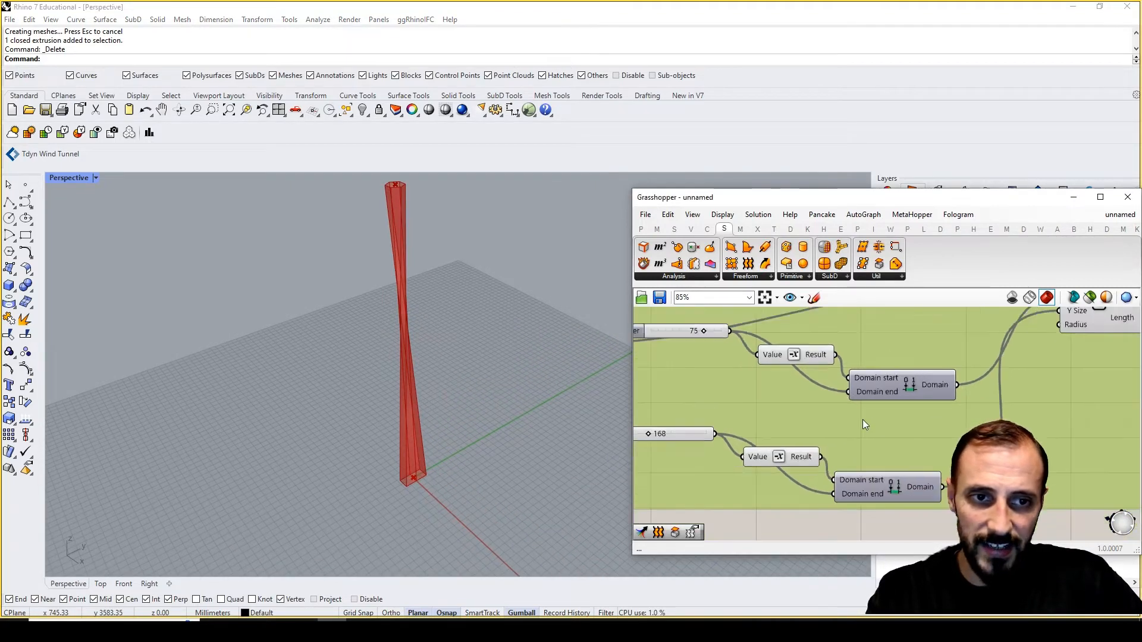
right_drag(1011, 427, 874, 439)
scroll(931, 445, up, 4)
click(937, 465)
click(957, 413)
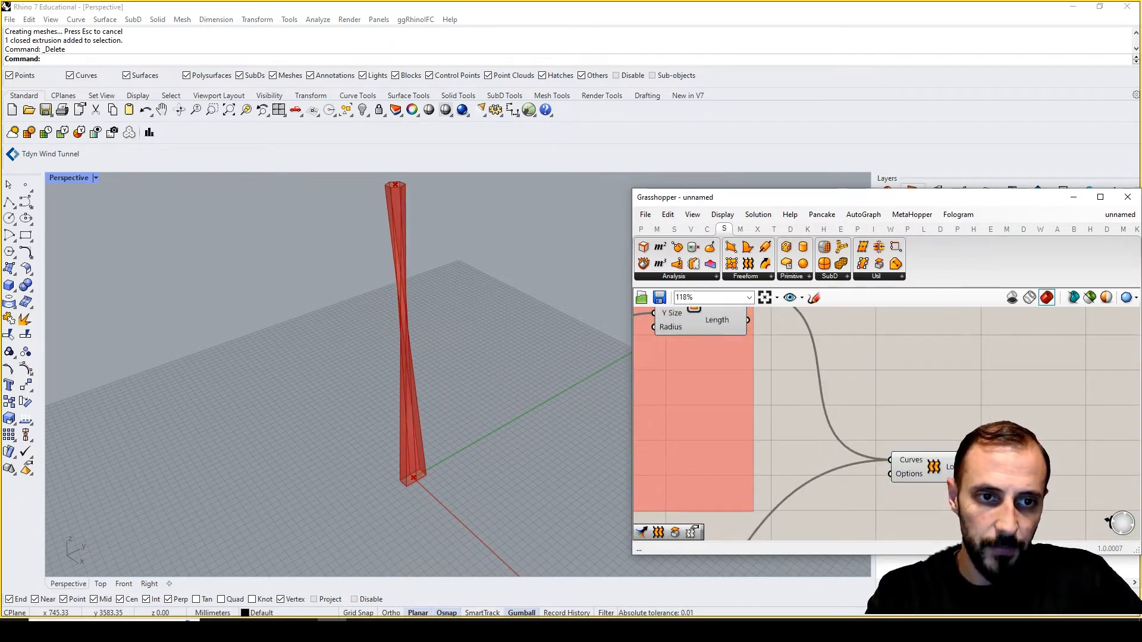
double_click(988, 410)
text(b)
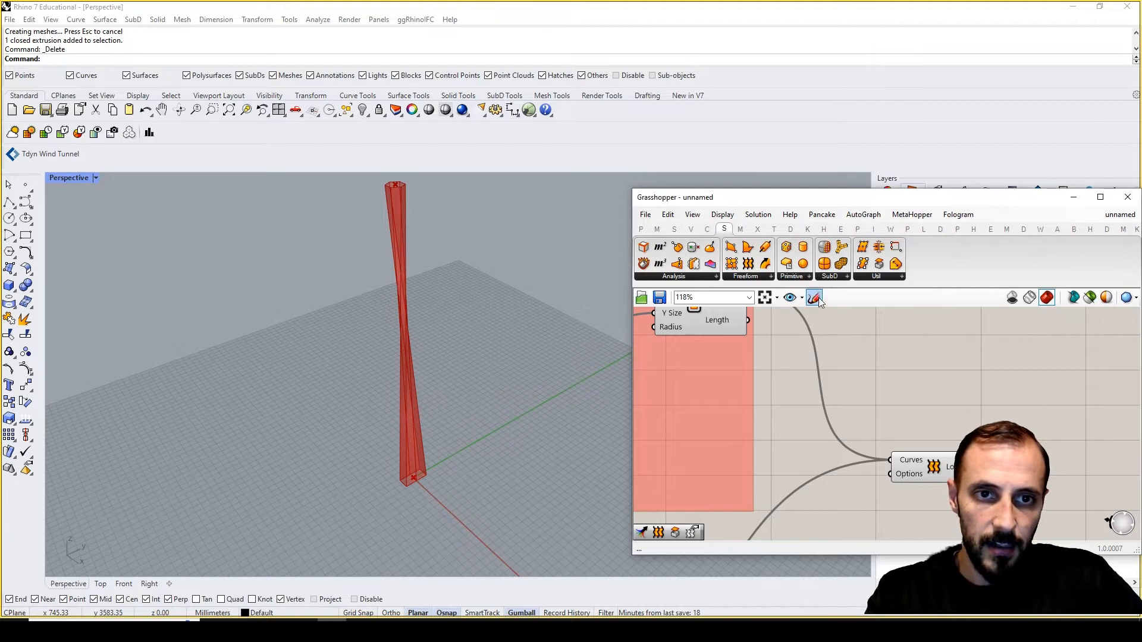
click(859, 276)
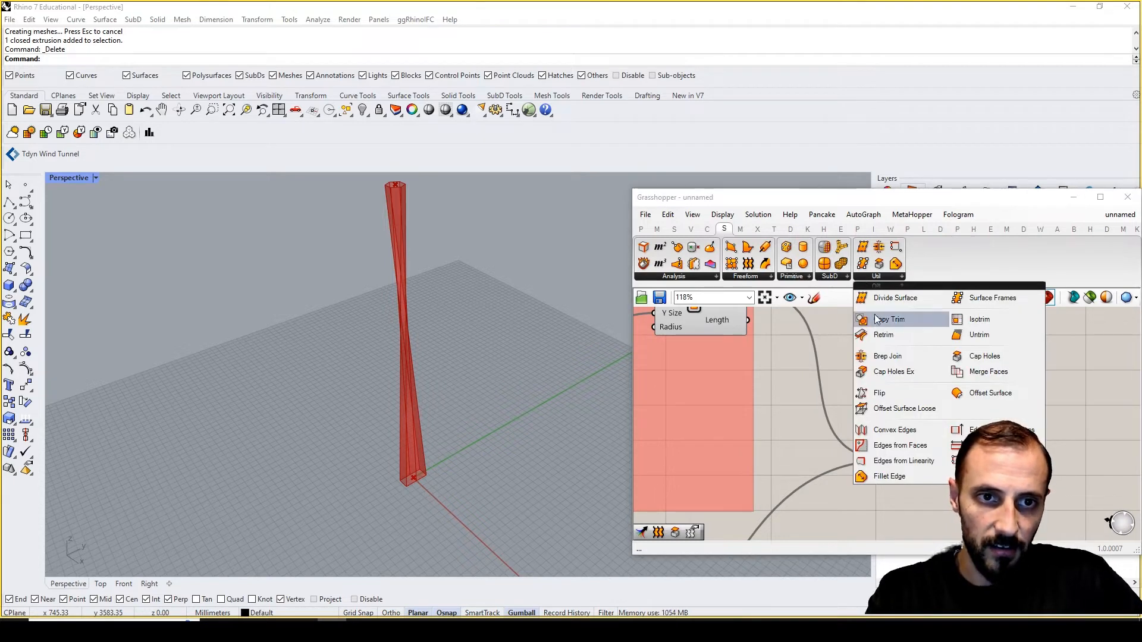
click(978, 356)
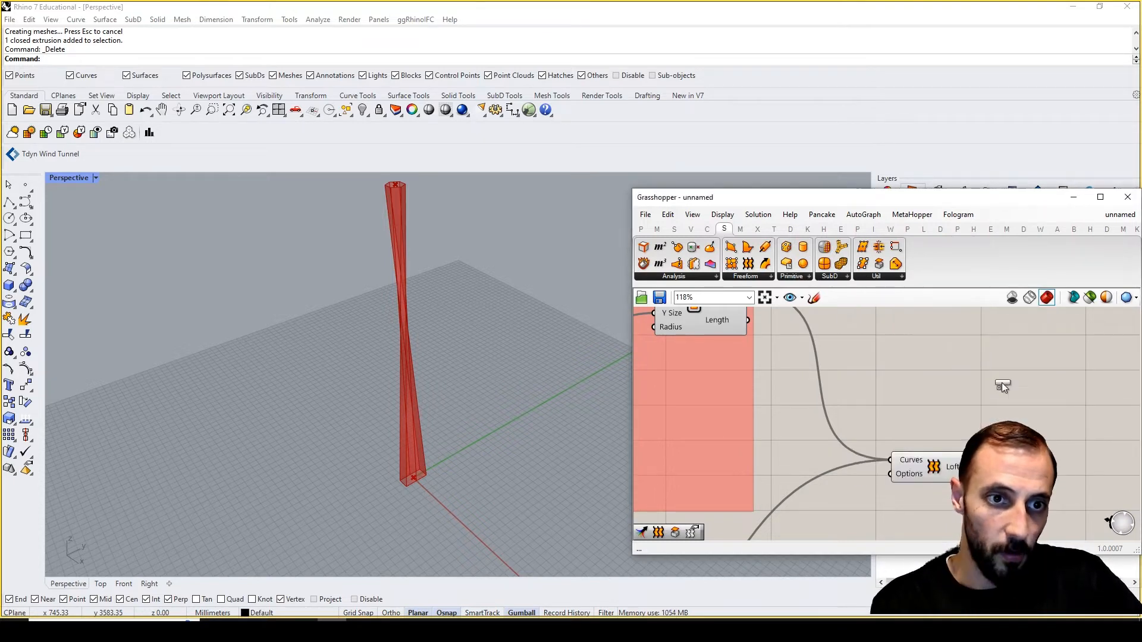
click(1035, 413)
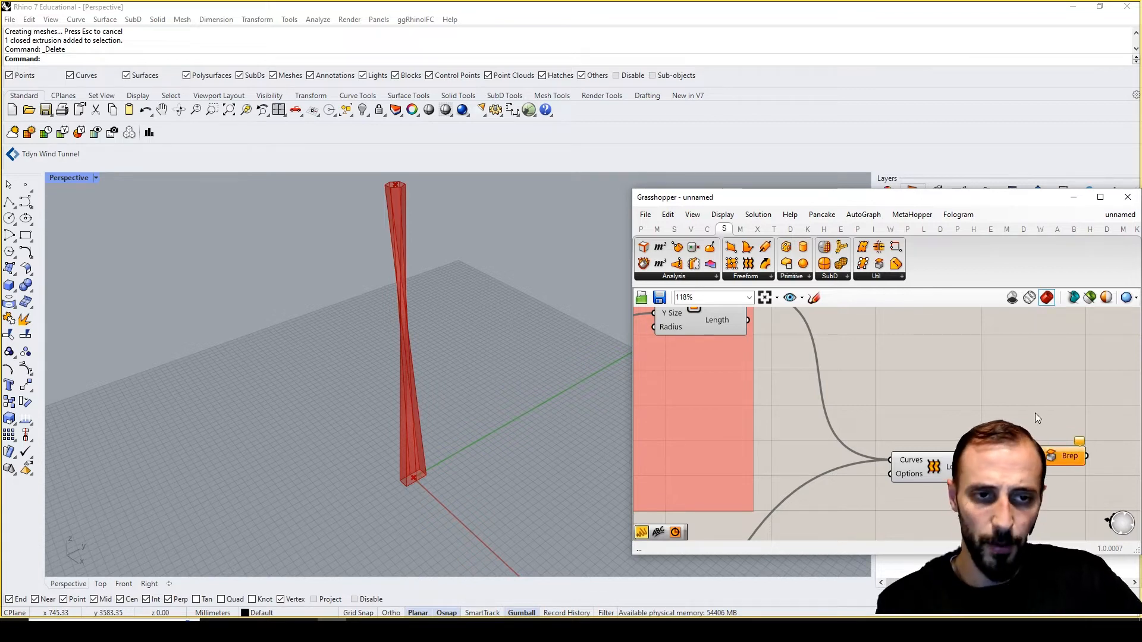
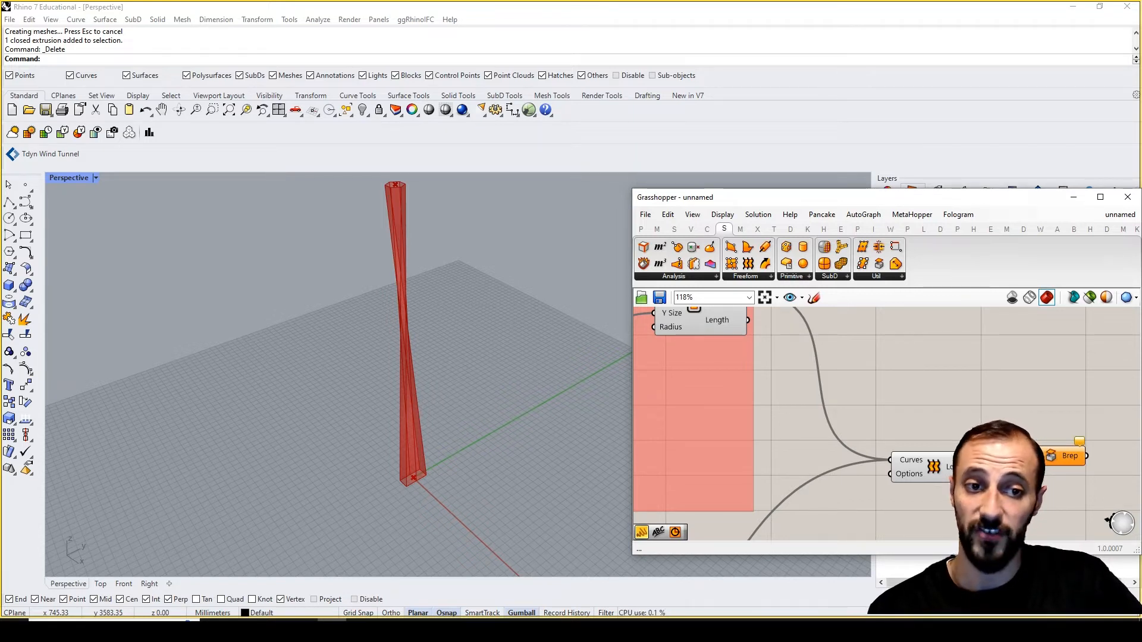
drag(973, 467, 1016, 456)
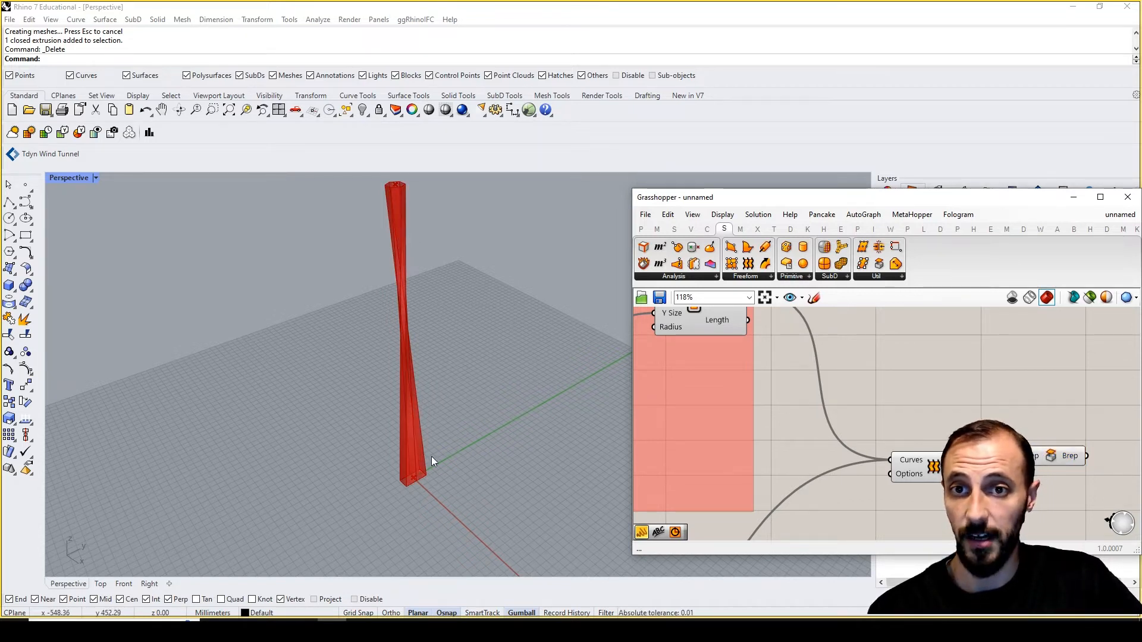
Turn off the Loft component's preview and bake the capped column to the Default layer
right_click(942, 471)
click(1011, 491)
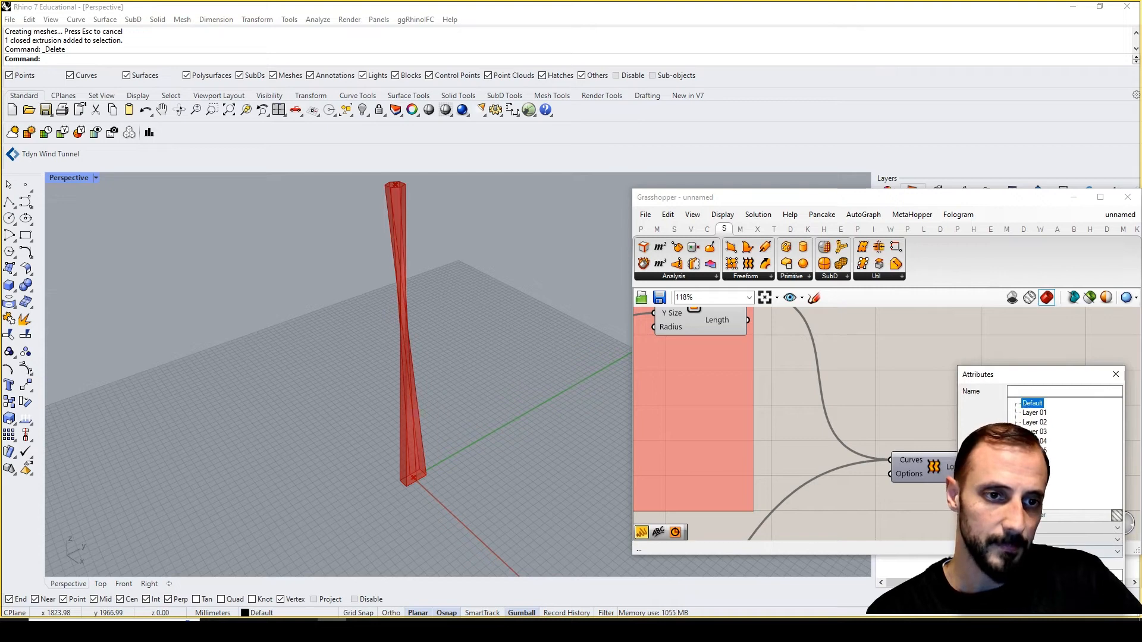
key(Return)
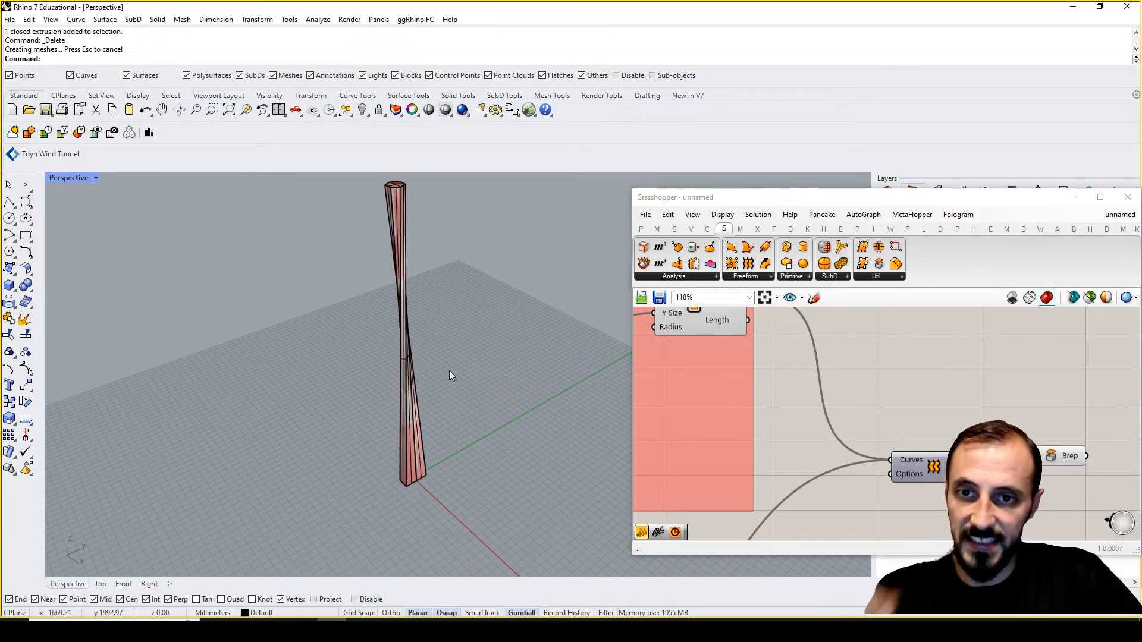
Move the baked column 1000 mm along the X axis, away from the Grasshopper preview, and deselect it
shift+right_drag(449, 370, 391, 339)
scroll(387, 357, down, 5)
scroll(382, 376, up, 5)
click(374, 376)
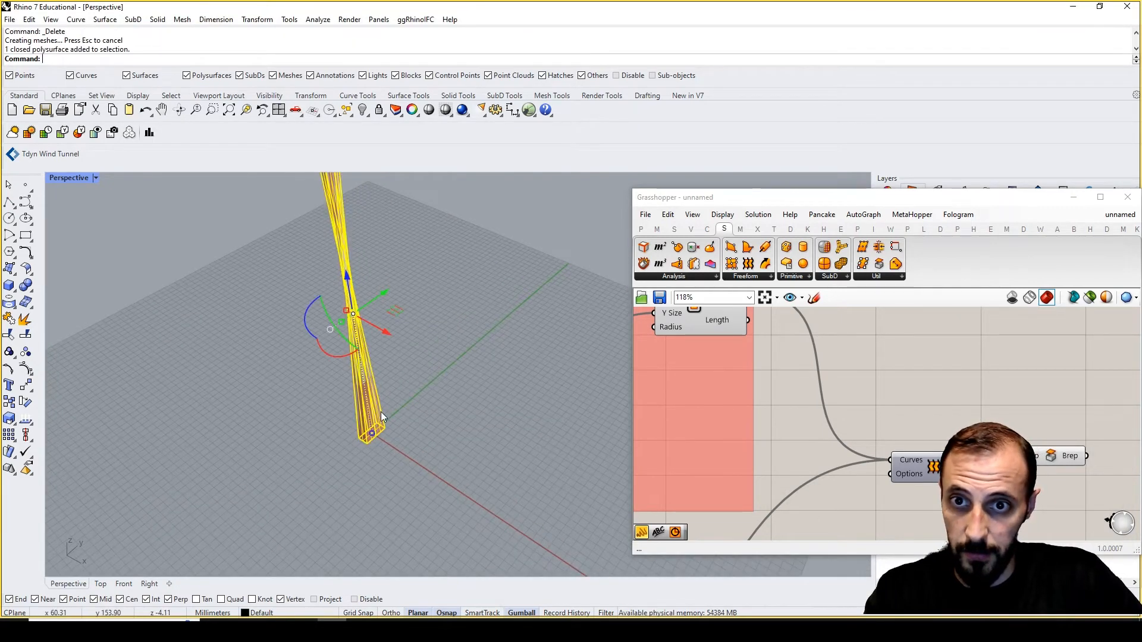
click(380, 327)
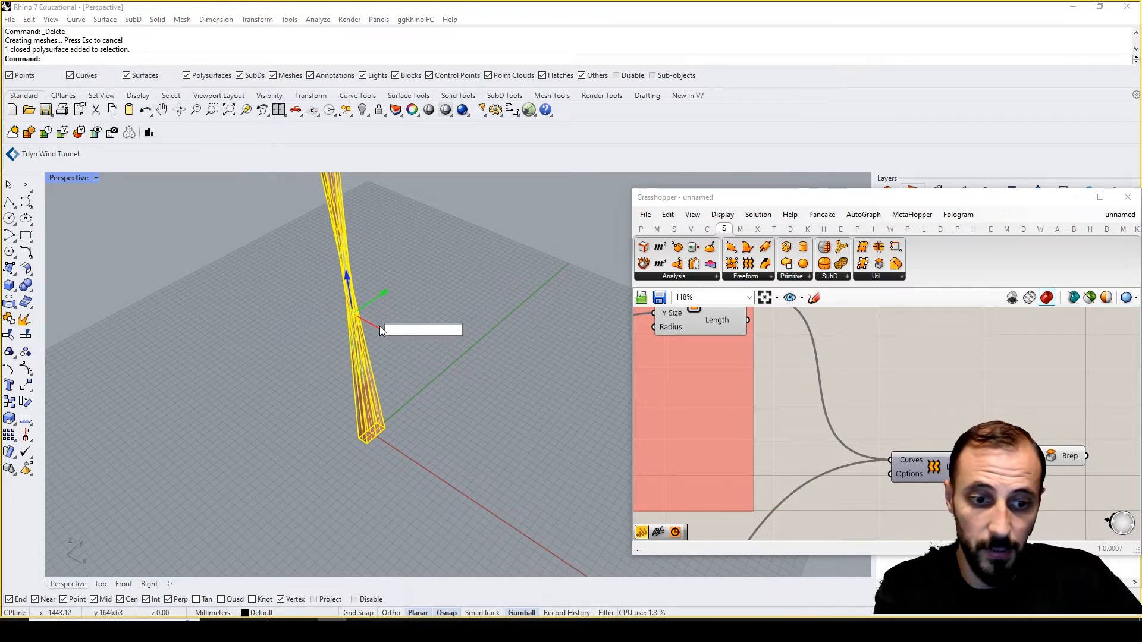
text(1000)
key(Return)
key(Escape)
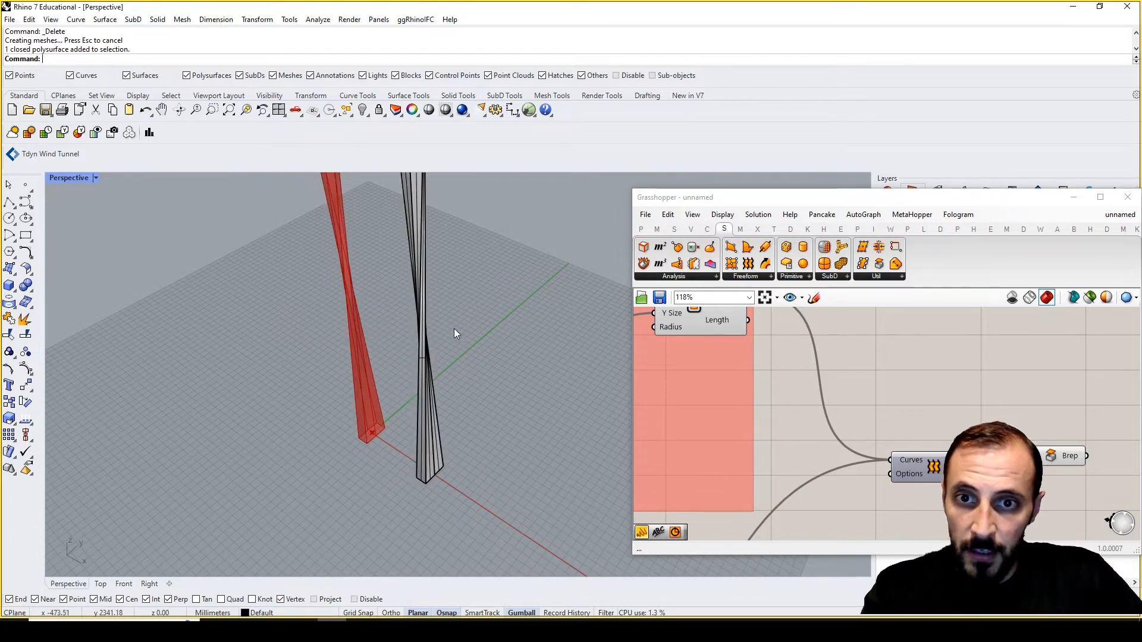
Try lowering the cap point's Z coordinate slider to 2158, and undo the change
right_drag(454, 328, 411, 357)
scroll(461, 301, up, 6)
right_drag(880, 412, 911, 388)
scroll(930, 383, down, 8)
scroll(317, 409, down, 5)
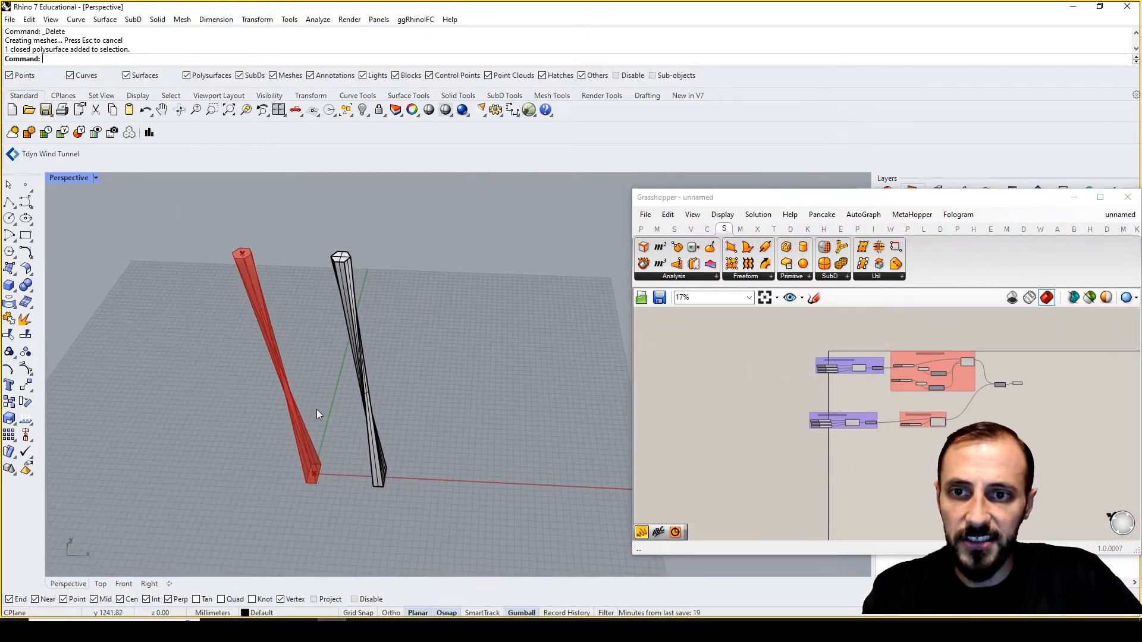
scroll(839, 416, up, 10)
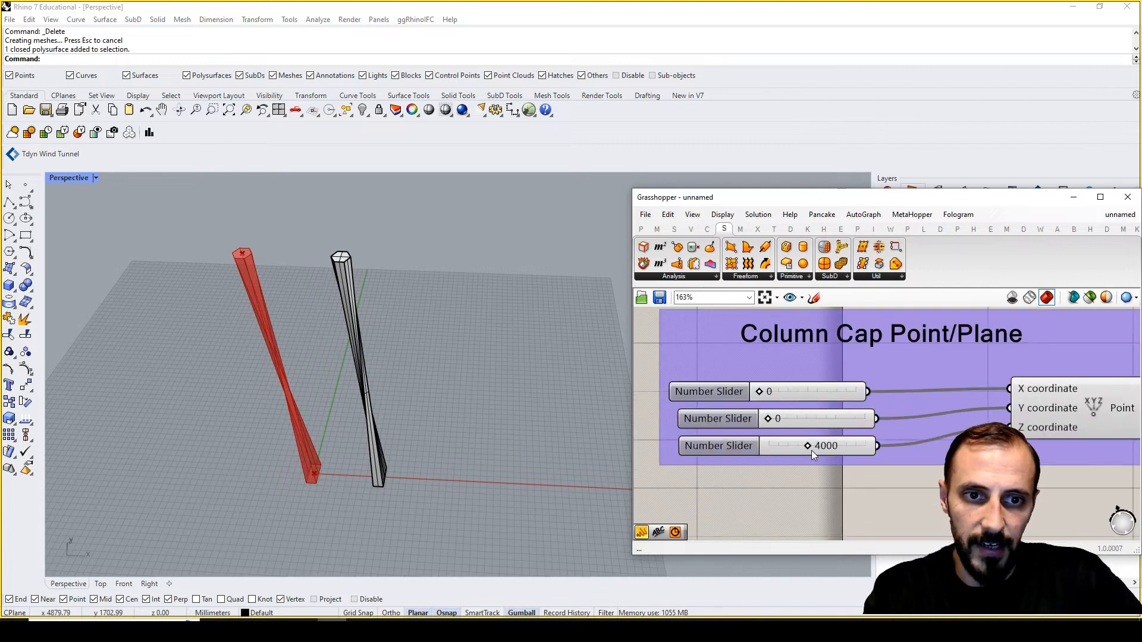
drag(808, 445, 794, 447)
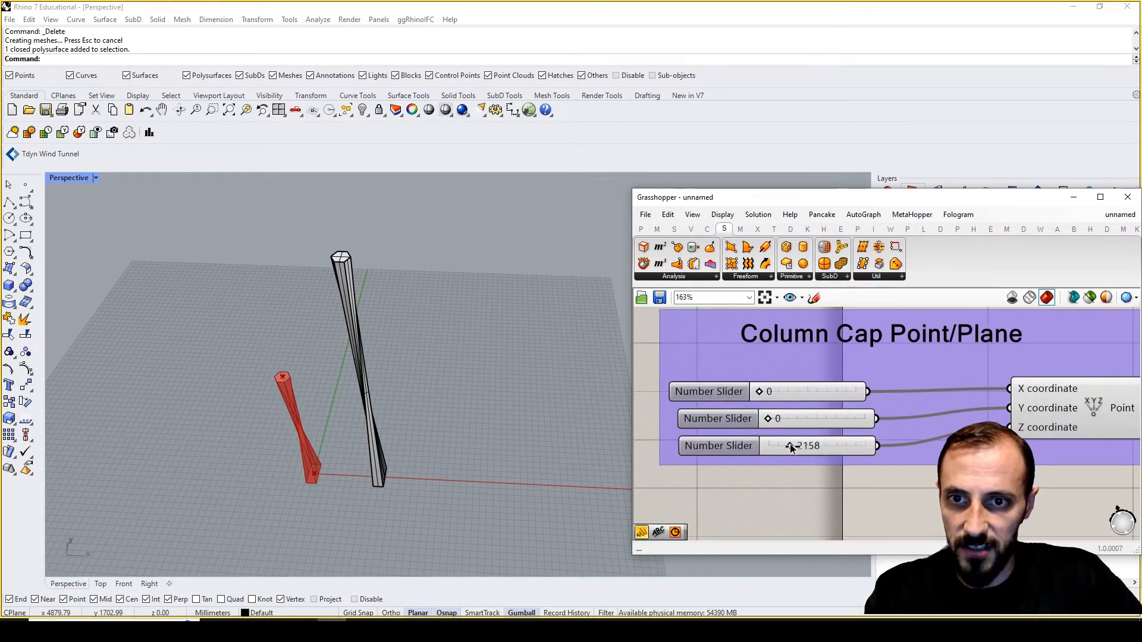
key(ctrl+z)
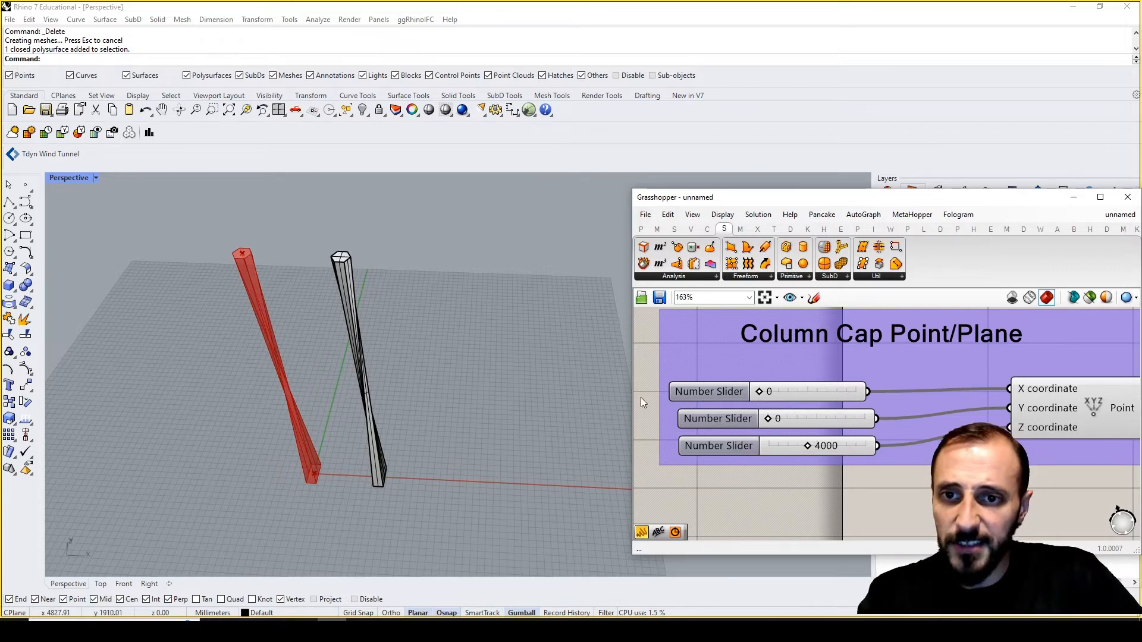
Move the Column Cap Point/Plane and Column Cap Hexagon groups down together to free space below the base groups
scroll(731, 435, down, 6)
right_drag(1058, 395, 978, 410)
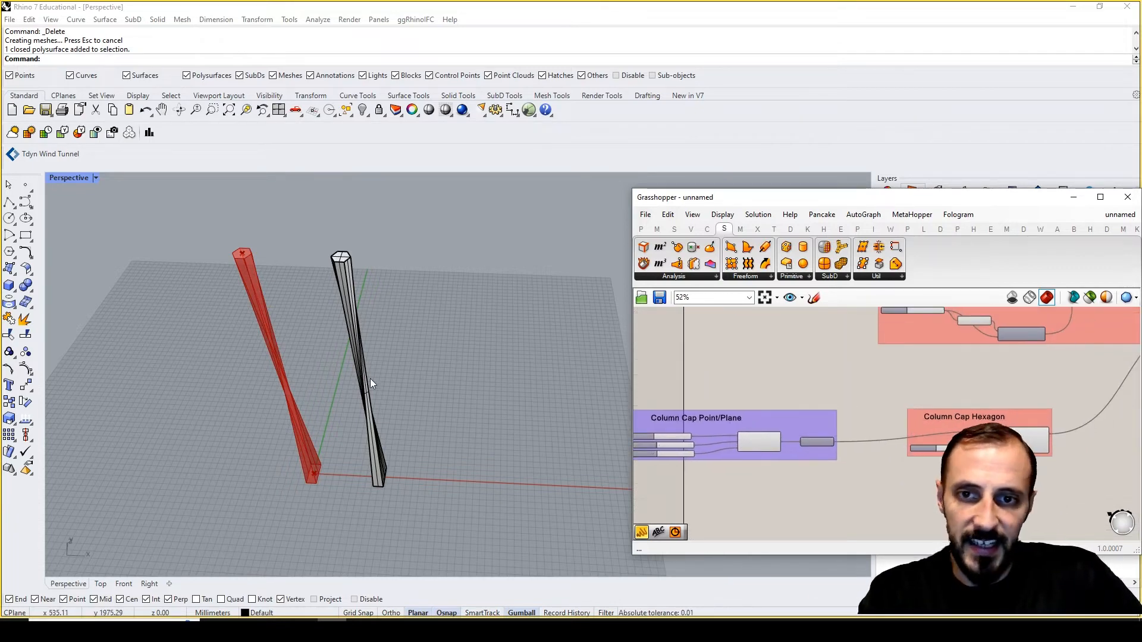
right_drag(370, 378, 341, 354)
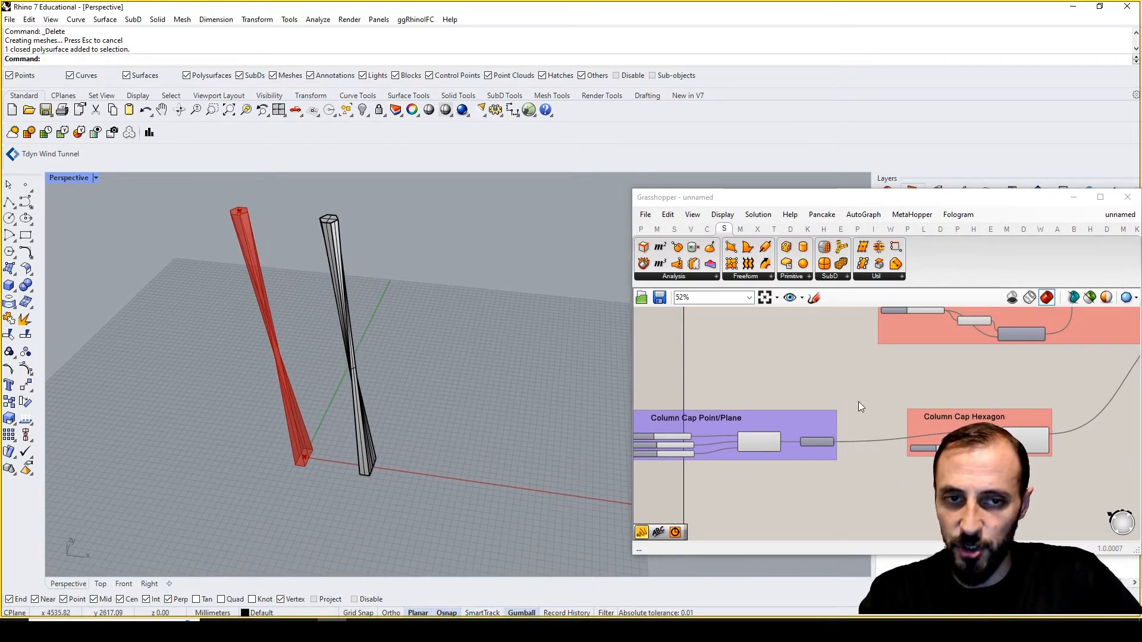
scroll(858, 407, down, 5)
drag(904, 416, 732, 466)
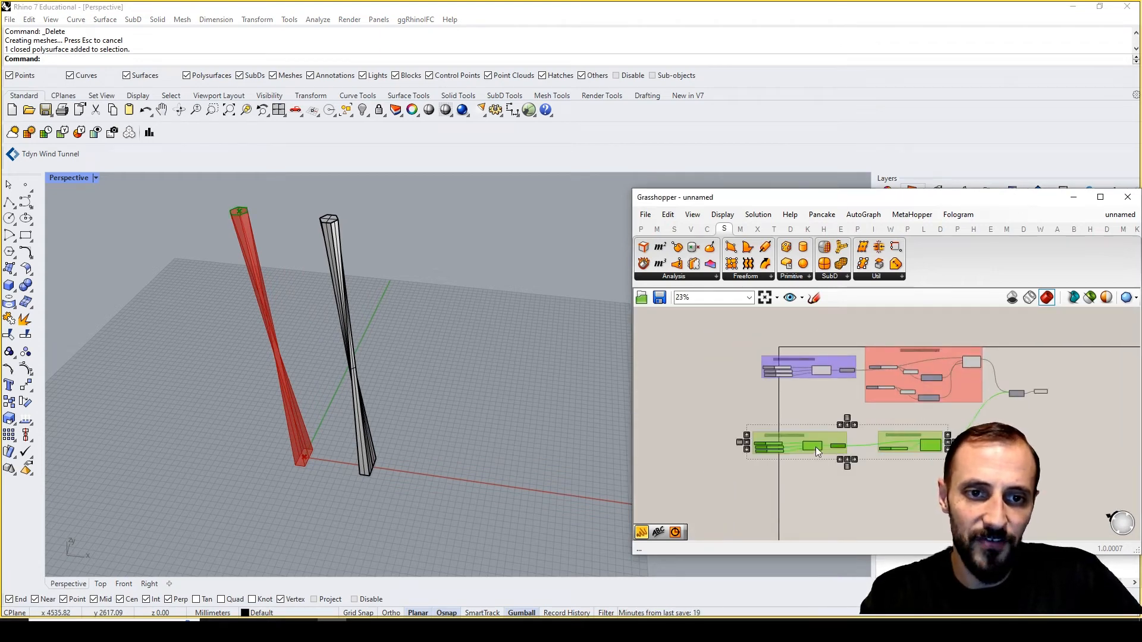
drag(816, 447, 812, 474)
click(821, 420)
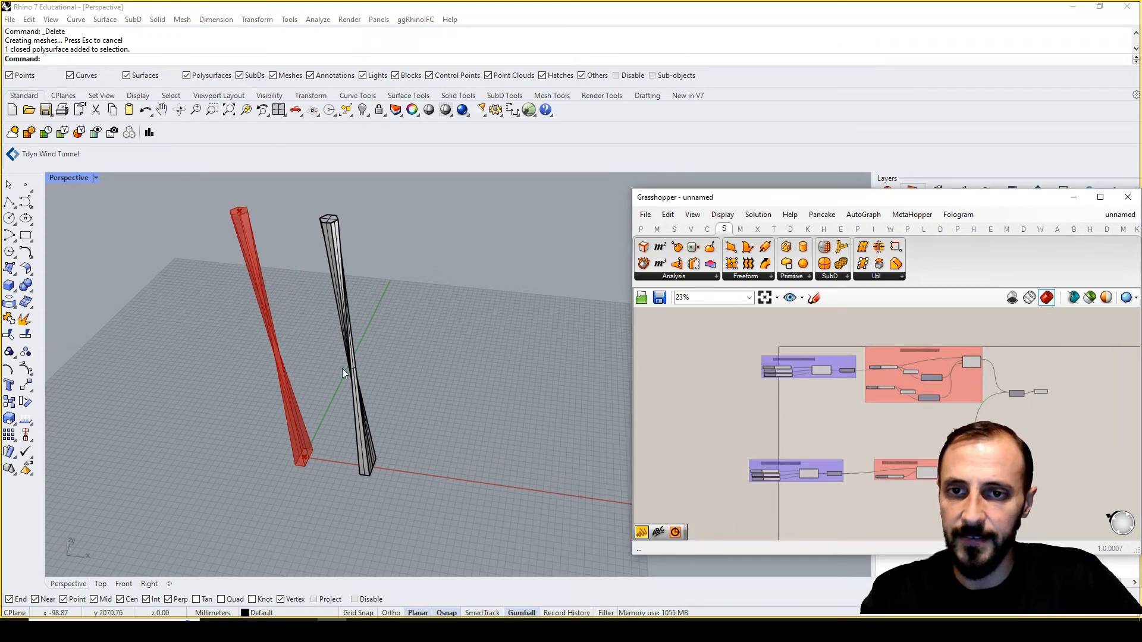
Duplicate the Column Cap Point/Plane group into the free space between the base and cap groups
scroll(345, 363, up, 2)
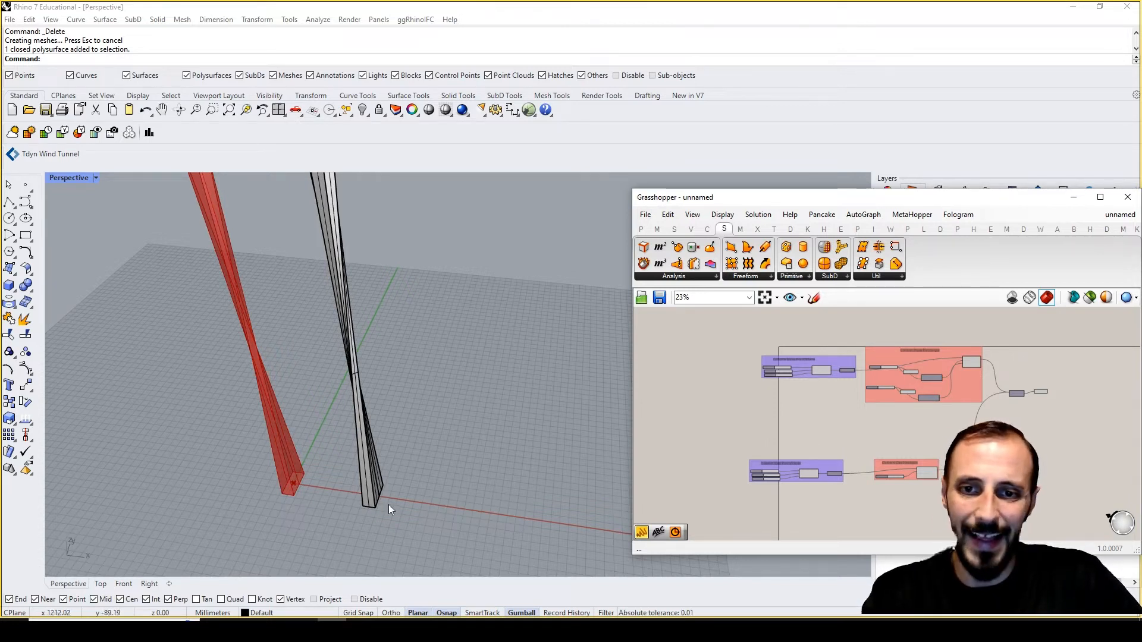
shift+right_drag(355, 428, 355, 449)
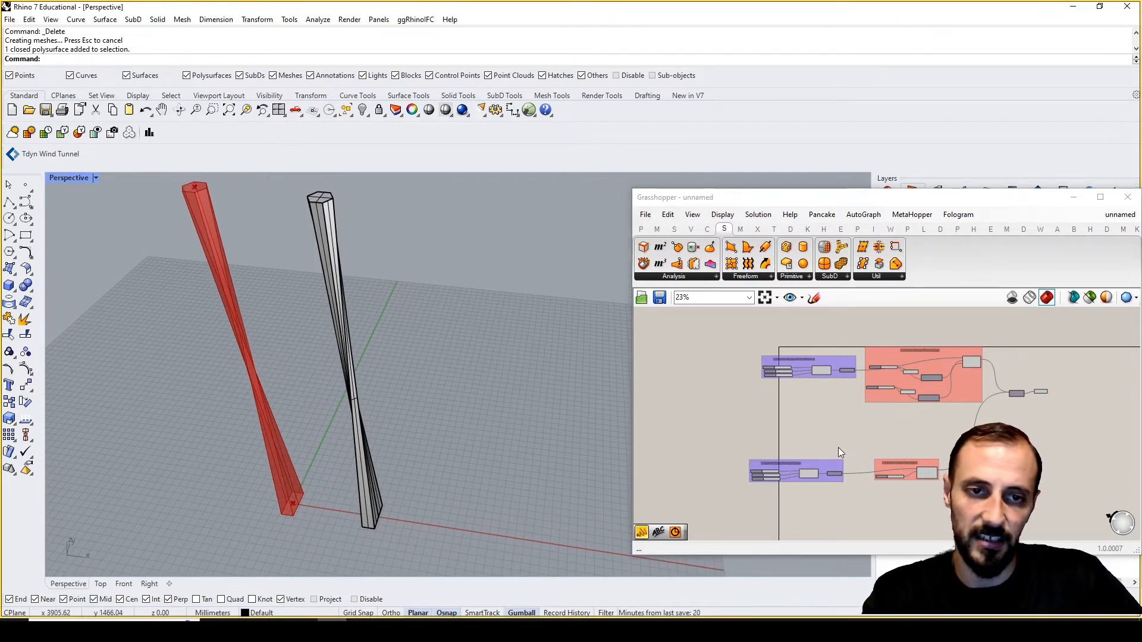
scroll(844, 443, up, 2)
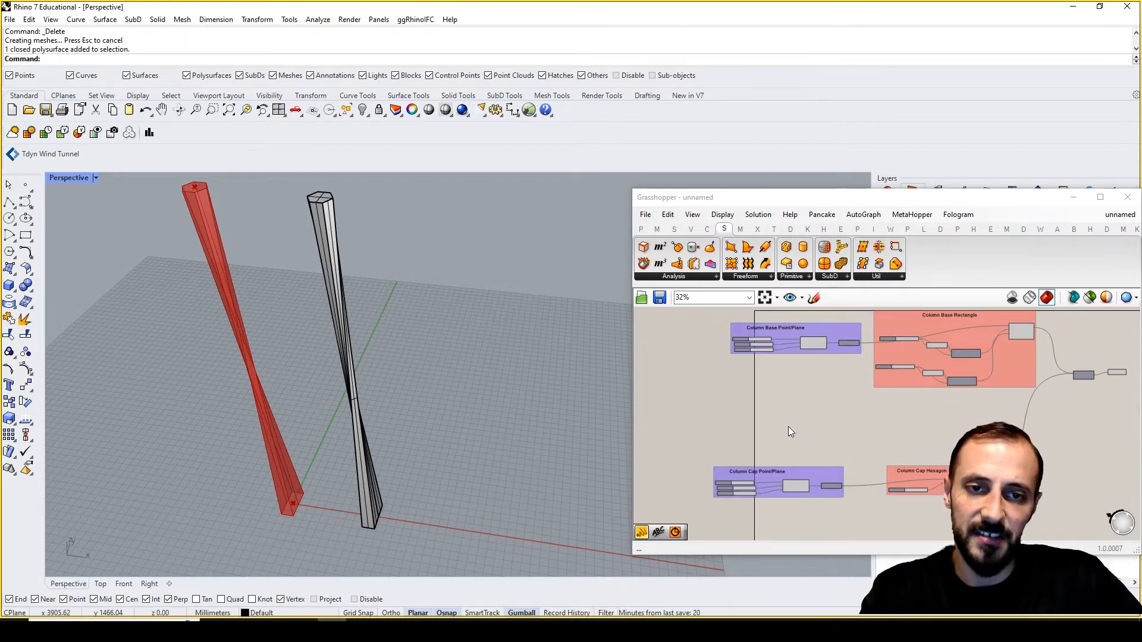
scroll(794, 423, up, 2)
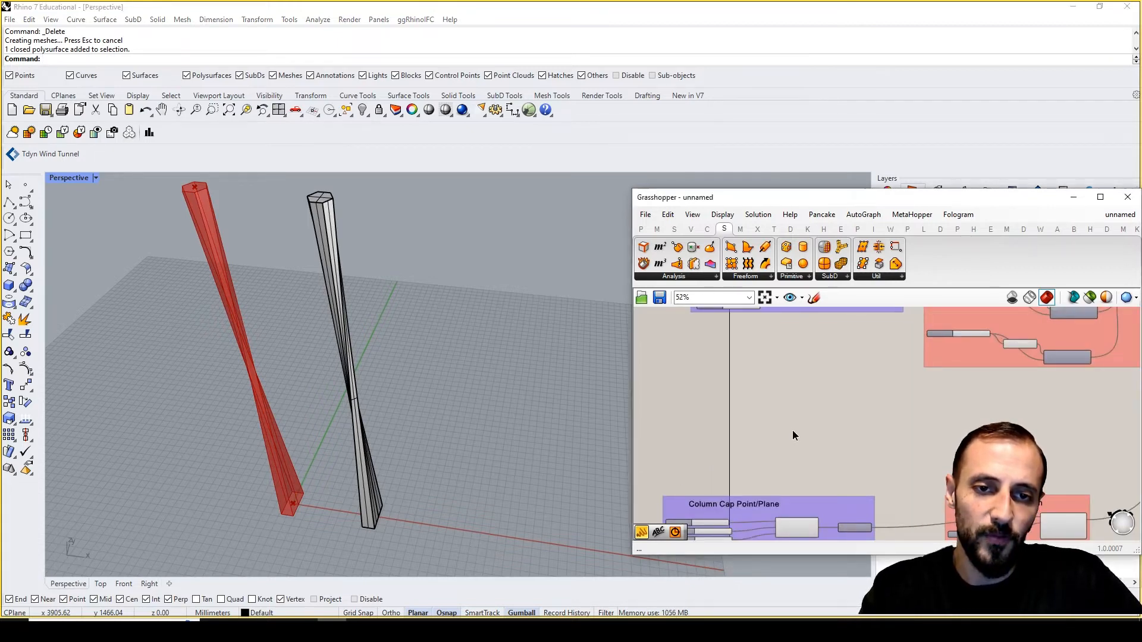
double_click(792, 430)
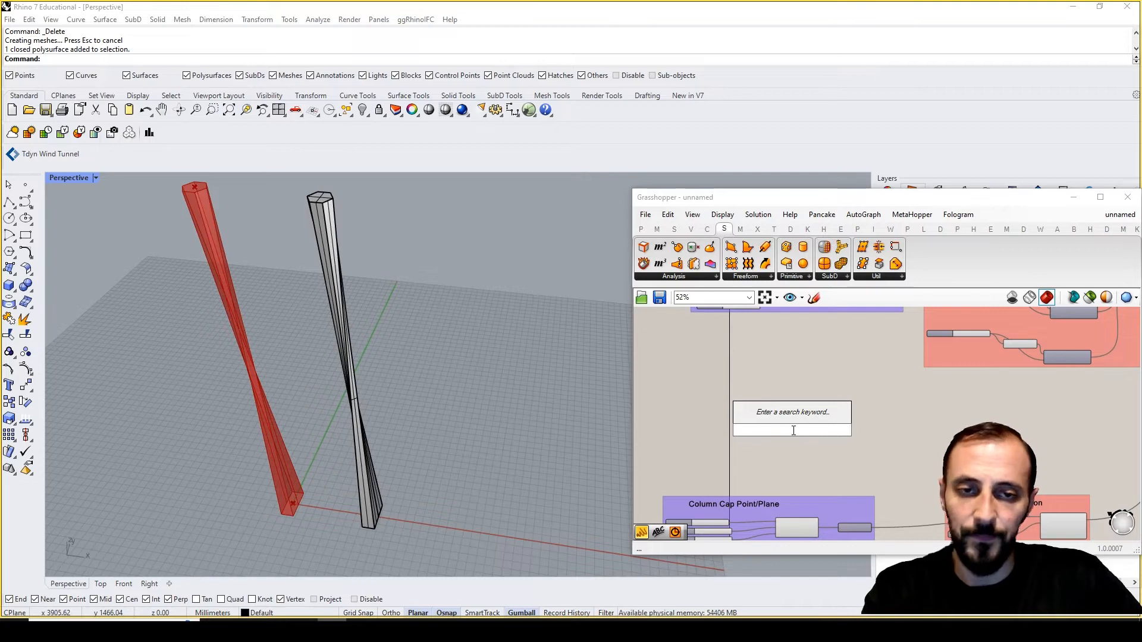
right_drag(773, 449, 815, 390)
drag(682, 408, 945, 512)
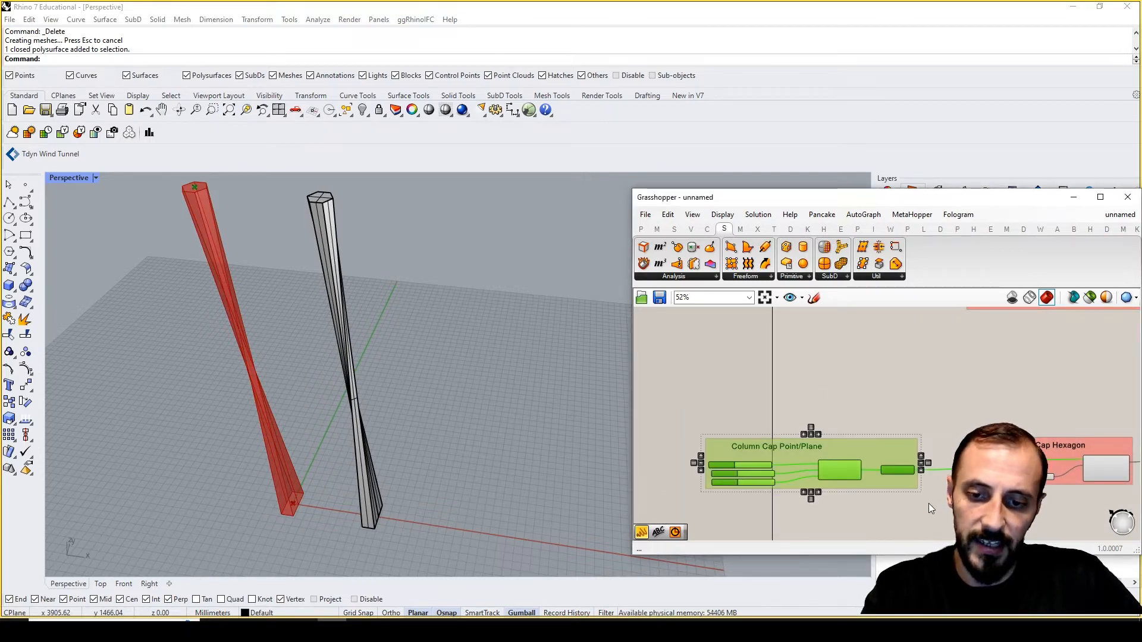
alt+drag(863, 477, 848, 373)
scroll(841, 353, up, 2)
right_drag(841, 354, 857, 418)
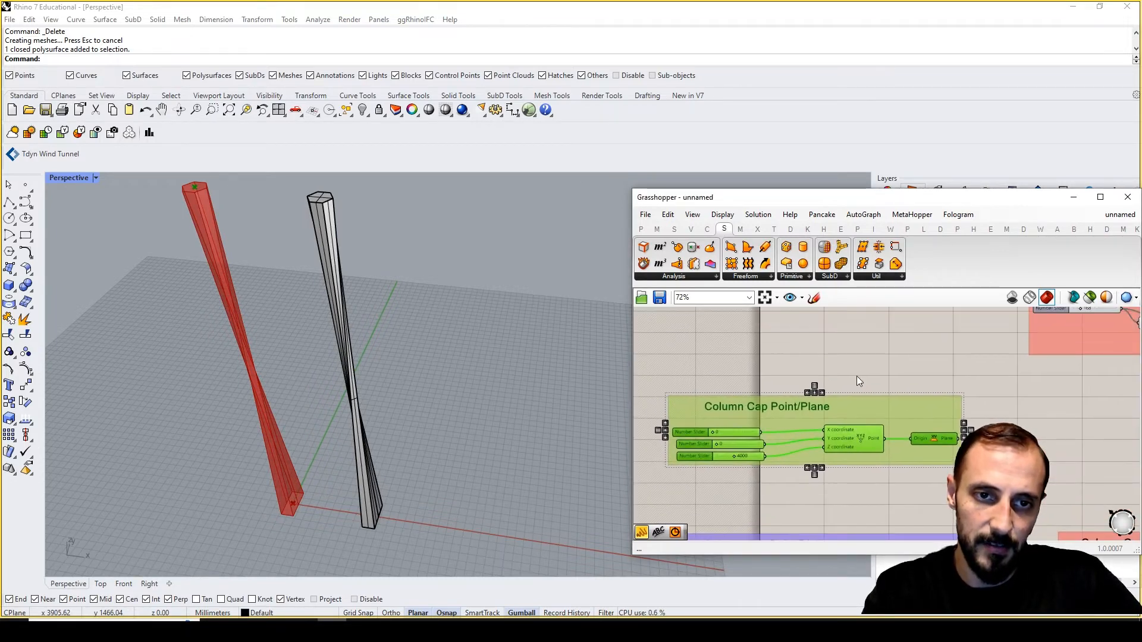
click(856, 379)
scroll(889, 440, up, 1)
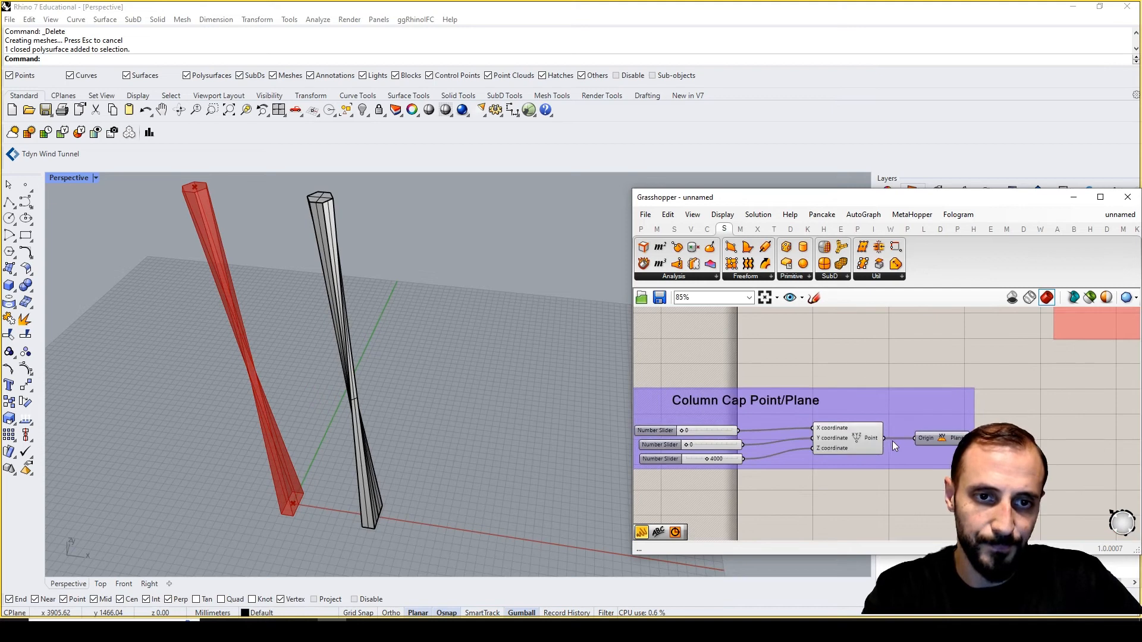
Change the duplicated group's label to "Column Mid Point/Plane"
double_click(733, 401)
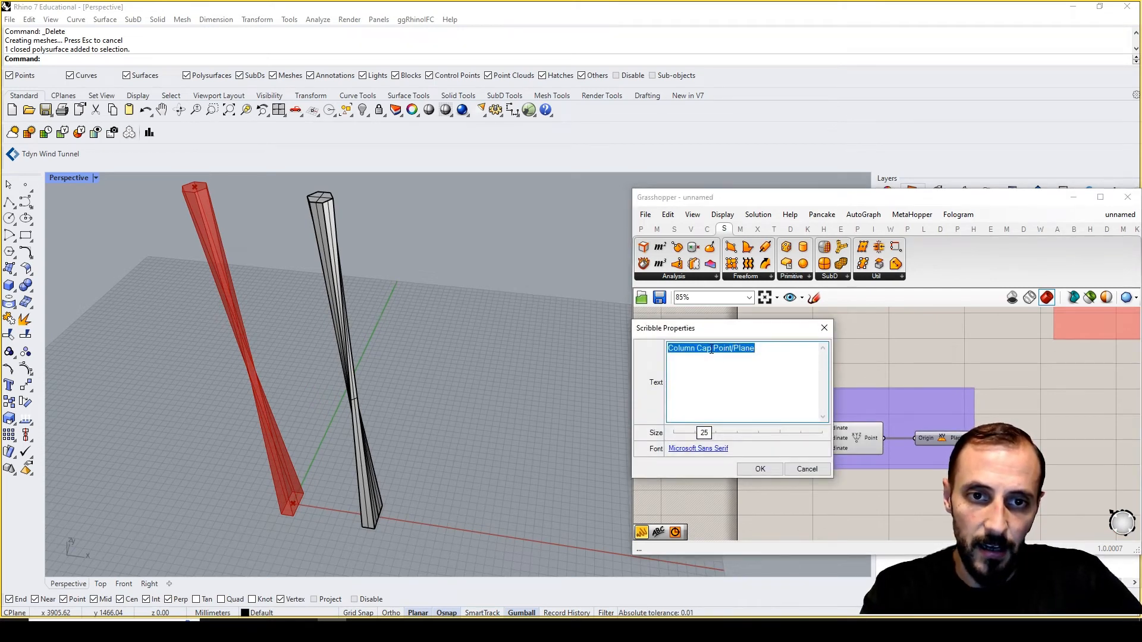
key(BackSpace)
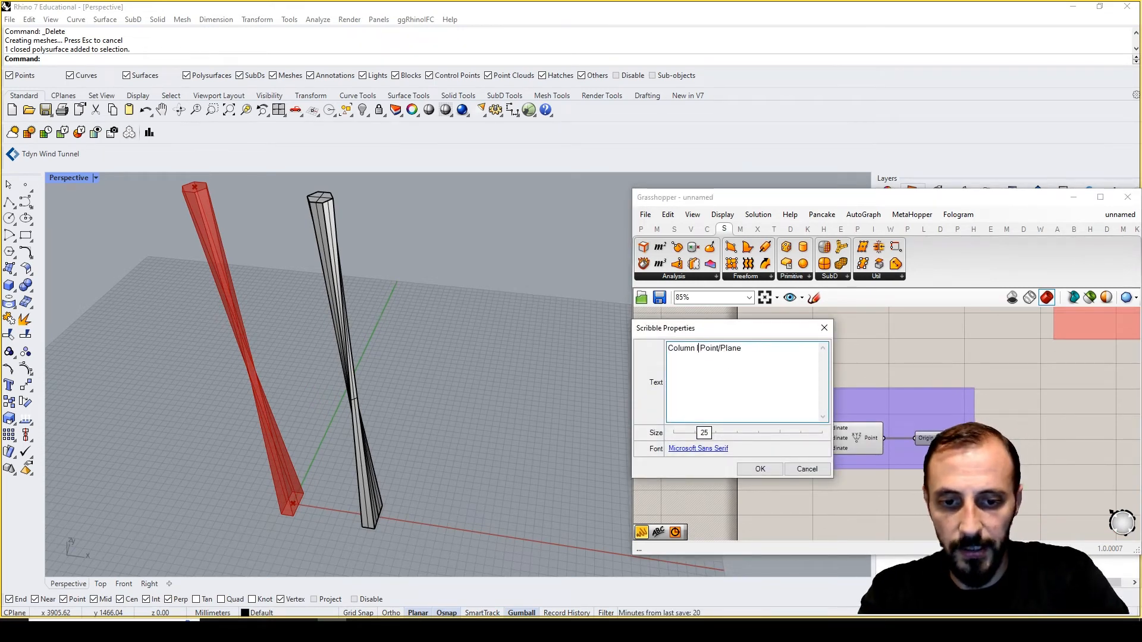
text(Mid)
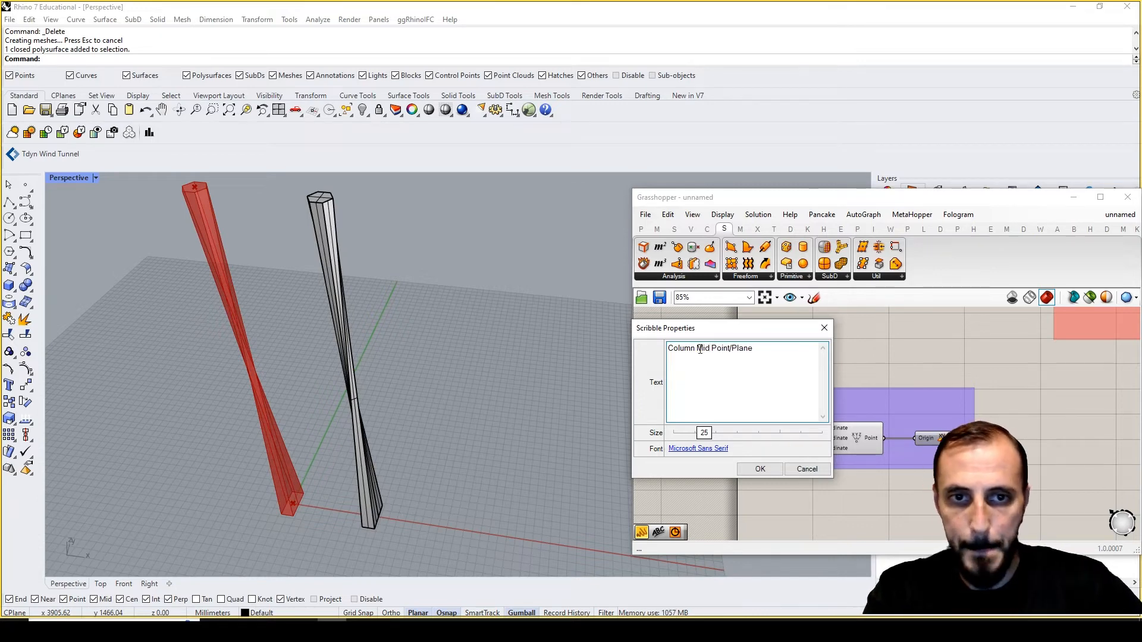
click(760, 470)
Set the Z coordinate slider of the Column Mid Point/Plane group to 1500
scroll(767, 467, up, 3)
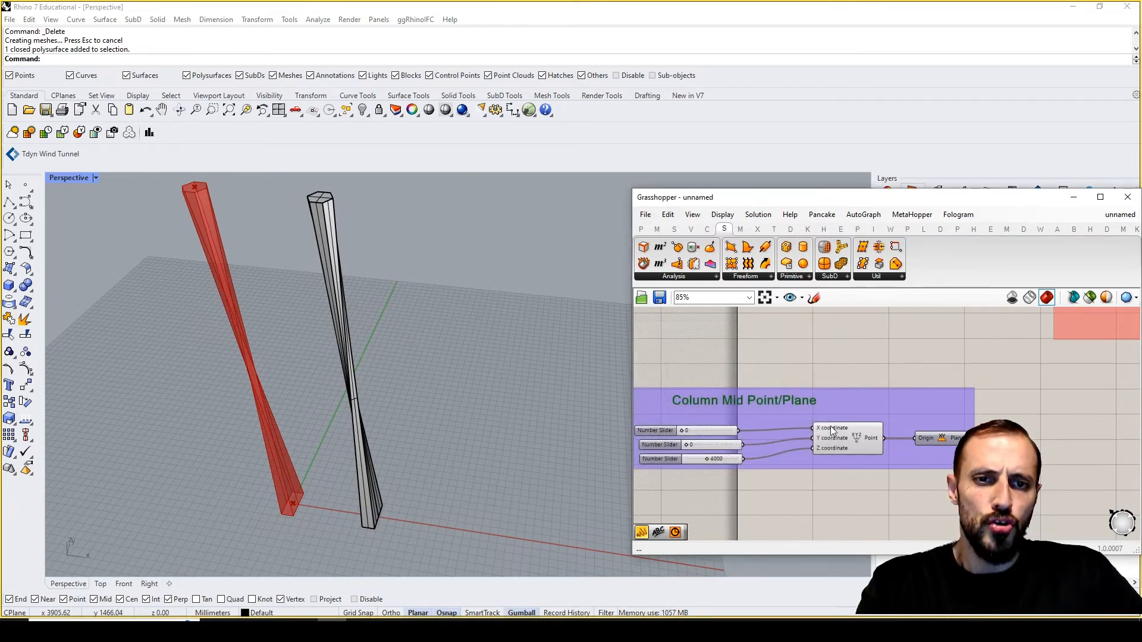
double_click(721, 460)
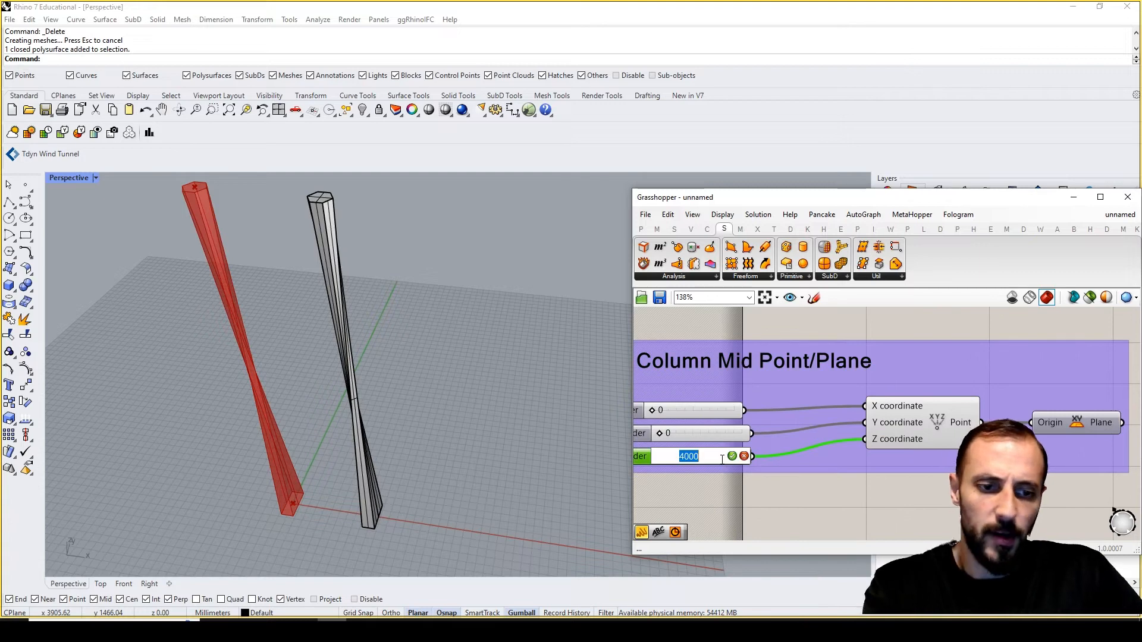
text(1500)
key(Return)
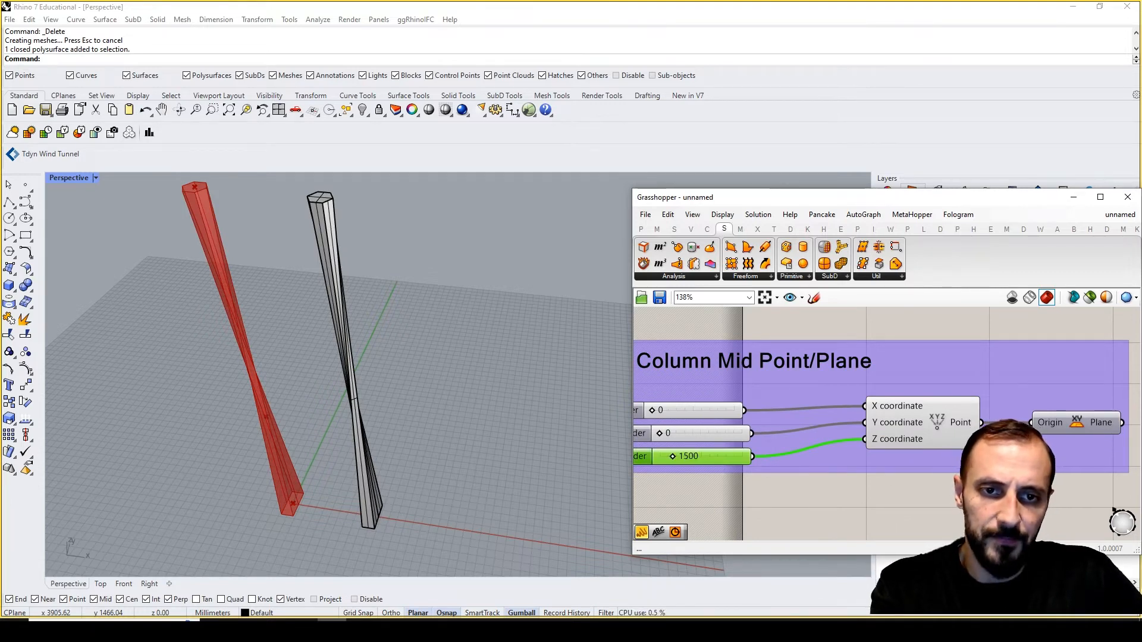
Add a Circle component beside the Column Mid Point/Plane group and connect the XY Plane output to its Plane input
scroll(818, 467, down, 4)
scroll(1041, 436, up, 2)
double_click(1033, 437)
text(circle)
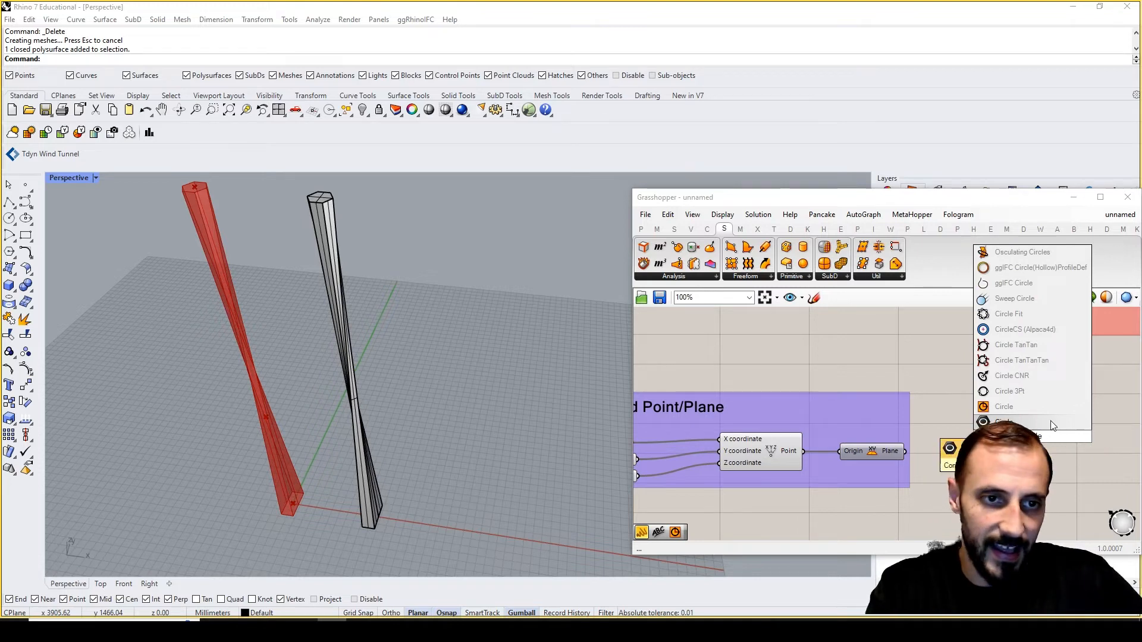
click(1023, 407)
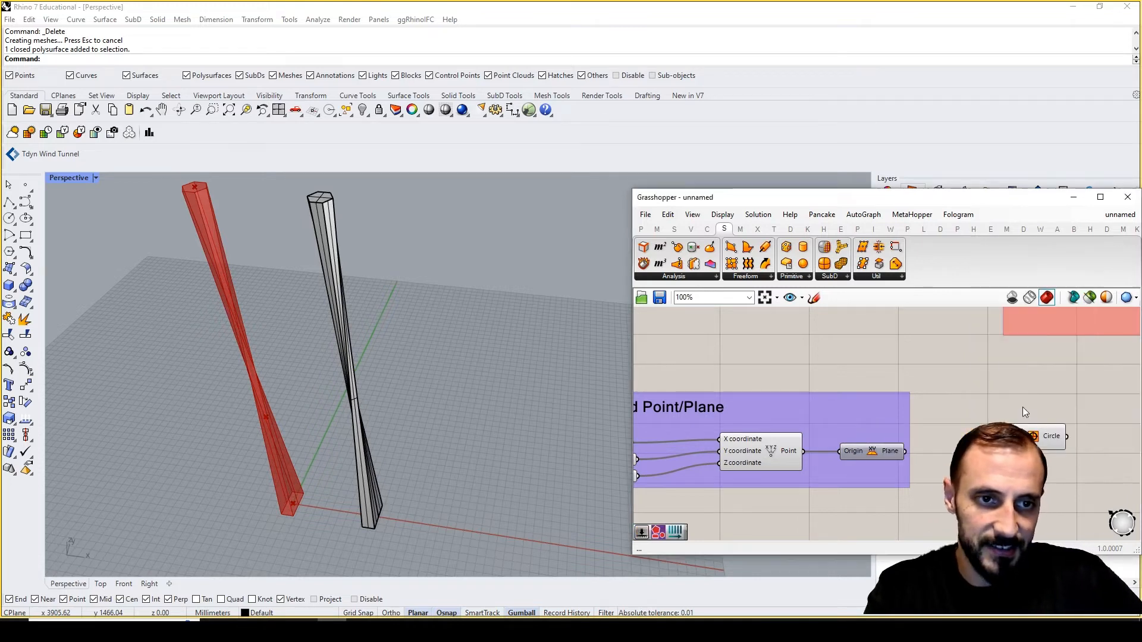
drag(906, 451, 1015, 437)
Drive the Circle's radius with a number slider set to 120, delete the spare slider, and reposition the Circle
double_click(998, 461)
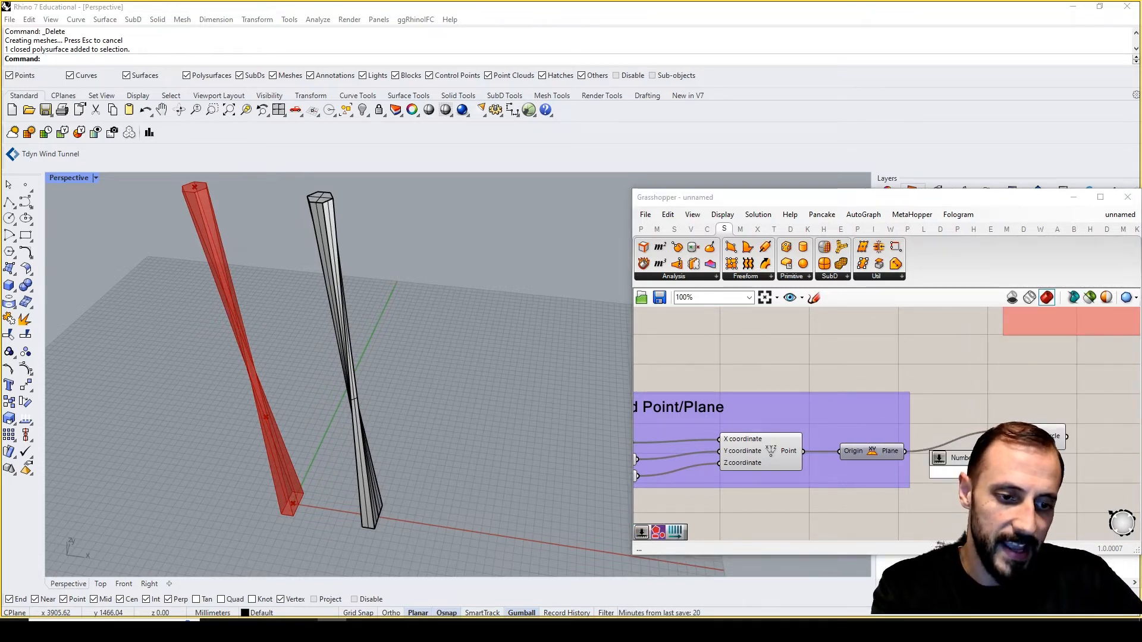
key(Return)
drag(1050, 473, 1067, 436)
double_click(999, 487)
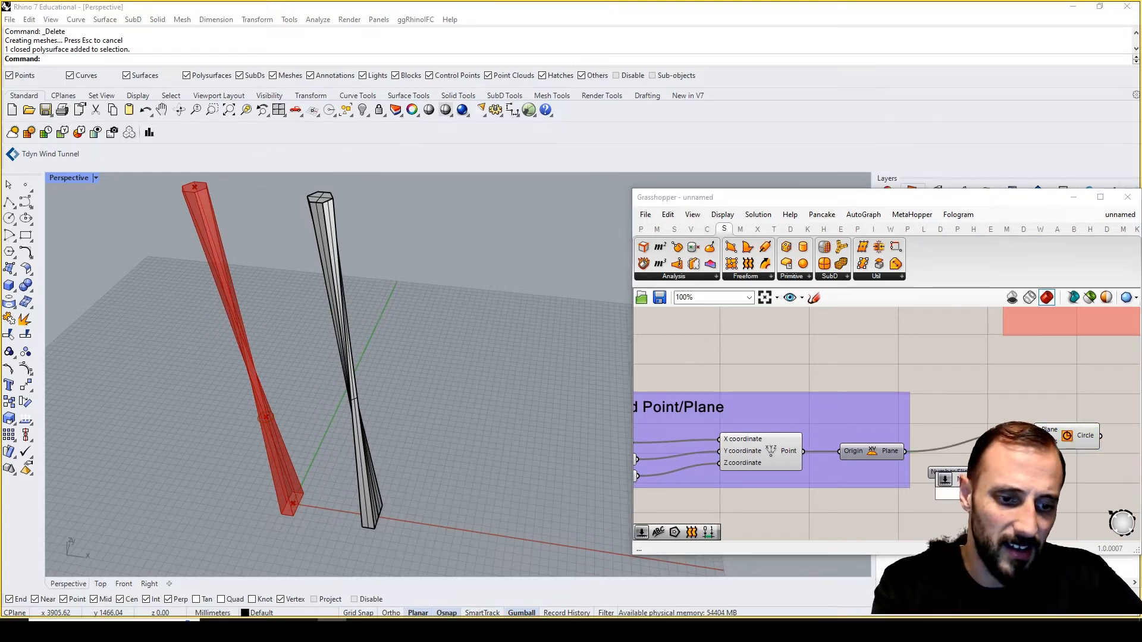
key(Return)
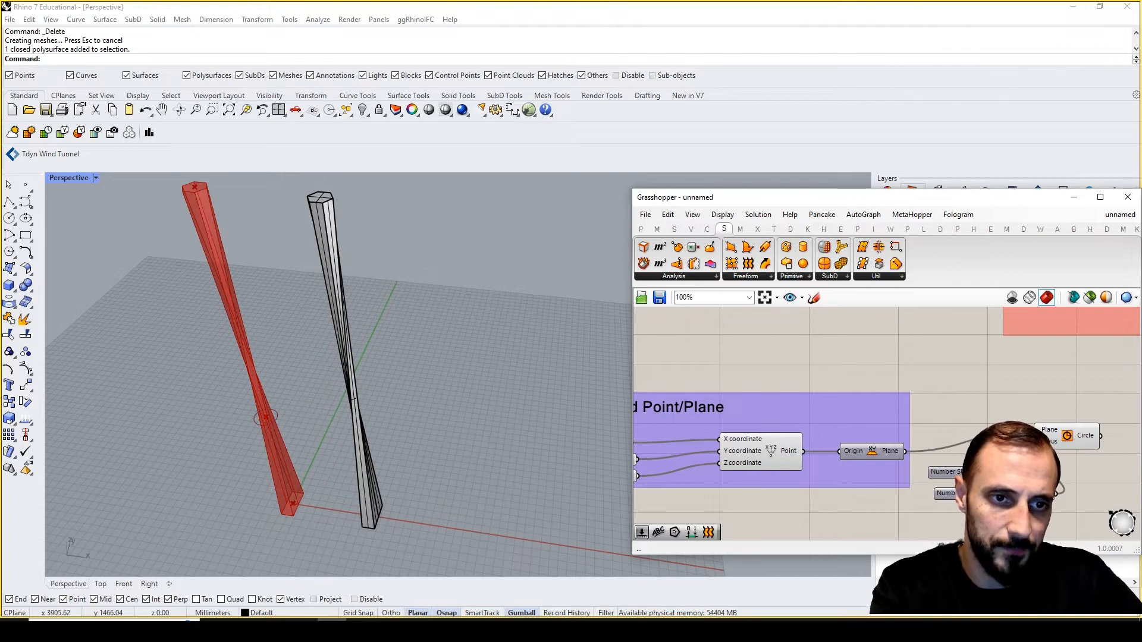
key(Delete)
right_drag(1059, 439, 899, 436)
drag(901, 434, 971, 436)
click(869, 490)
Copy the Column Cap Hexagon label above the Circle and group it with the Circle and its radius slider
scroll(927, 458, down, 5)
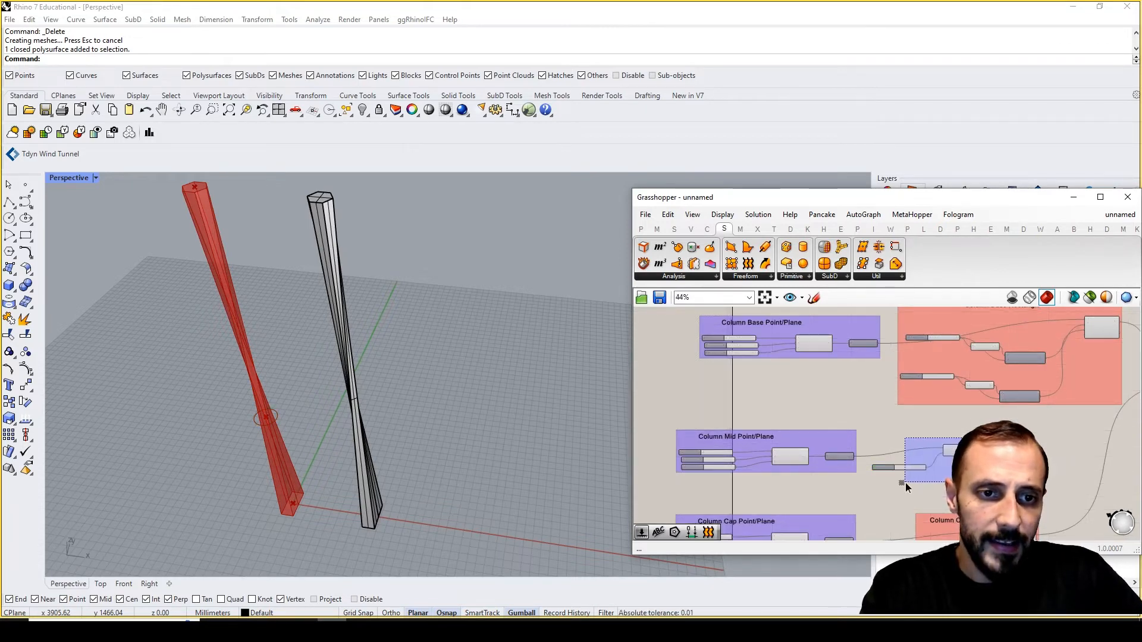
scroll(907, 486, up, 3)
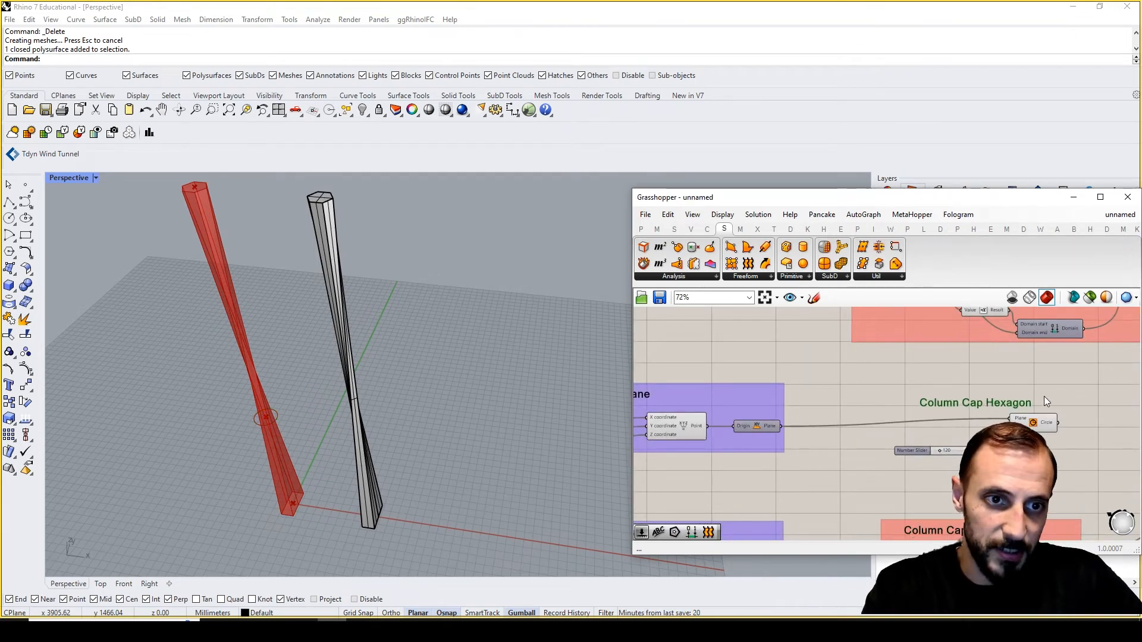
drag(1044, 396, 875, 484)
right_click(874, 485)
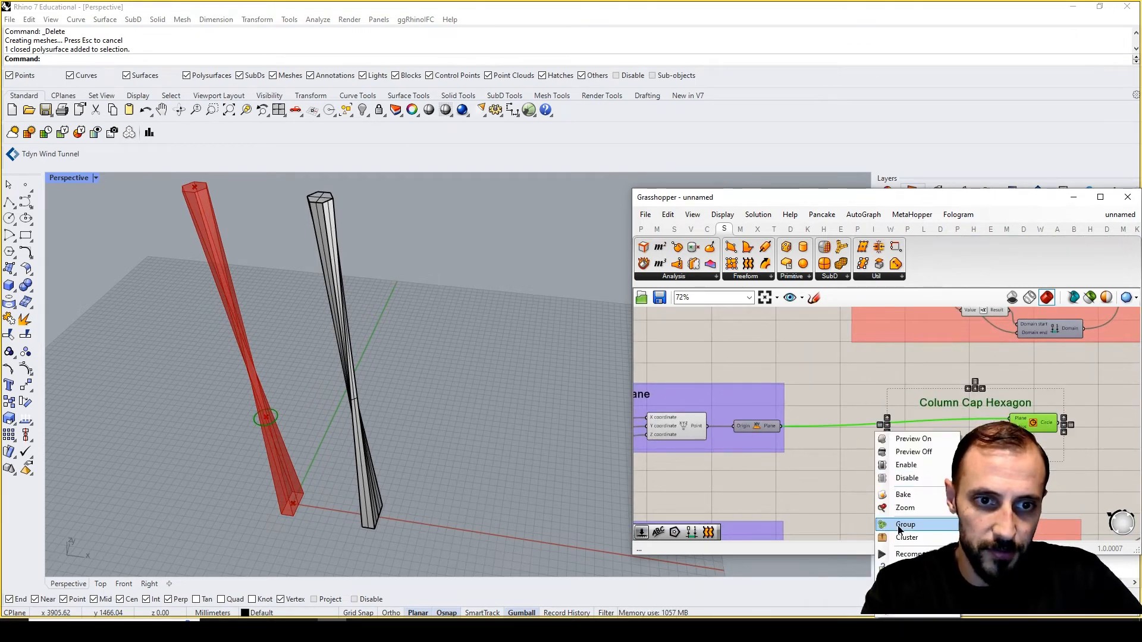
click(900, 514)
Change the Circle group's label to "Column Mid Station"
double_click(965, 396)
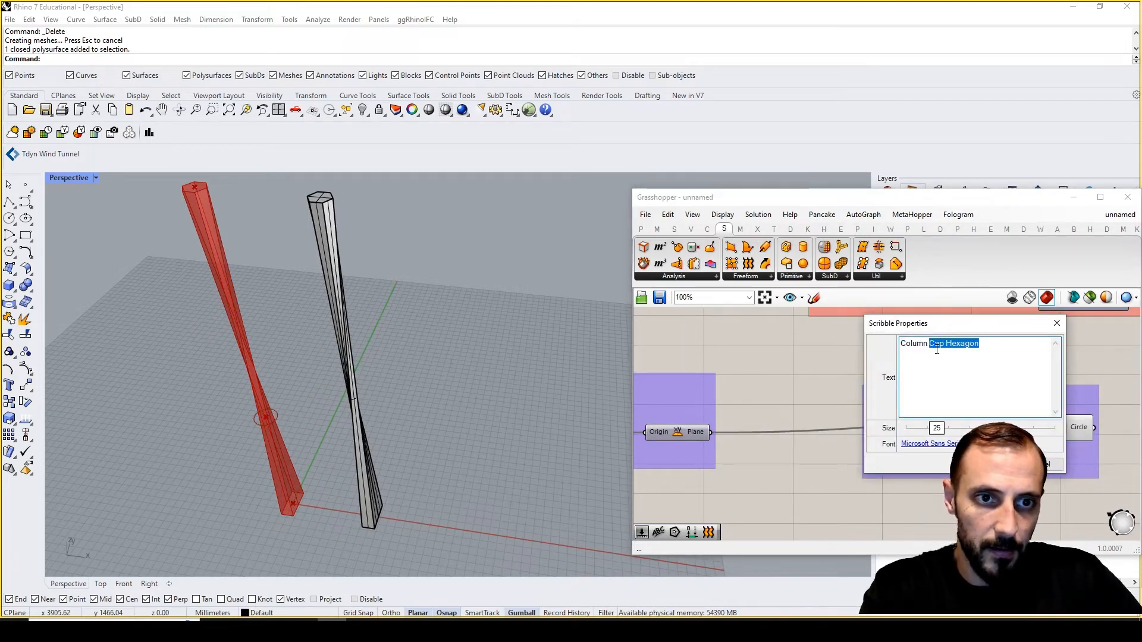
text(Mid Stati)
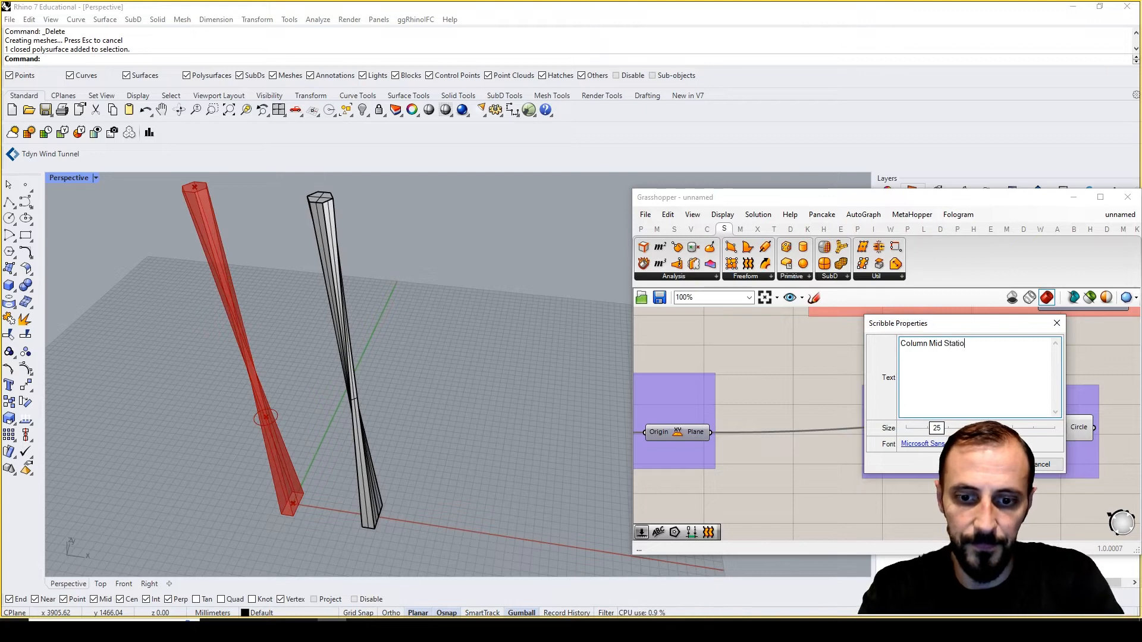
click(997, 464)
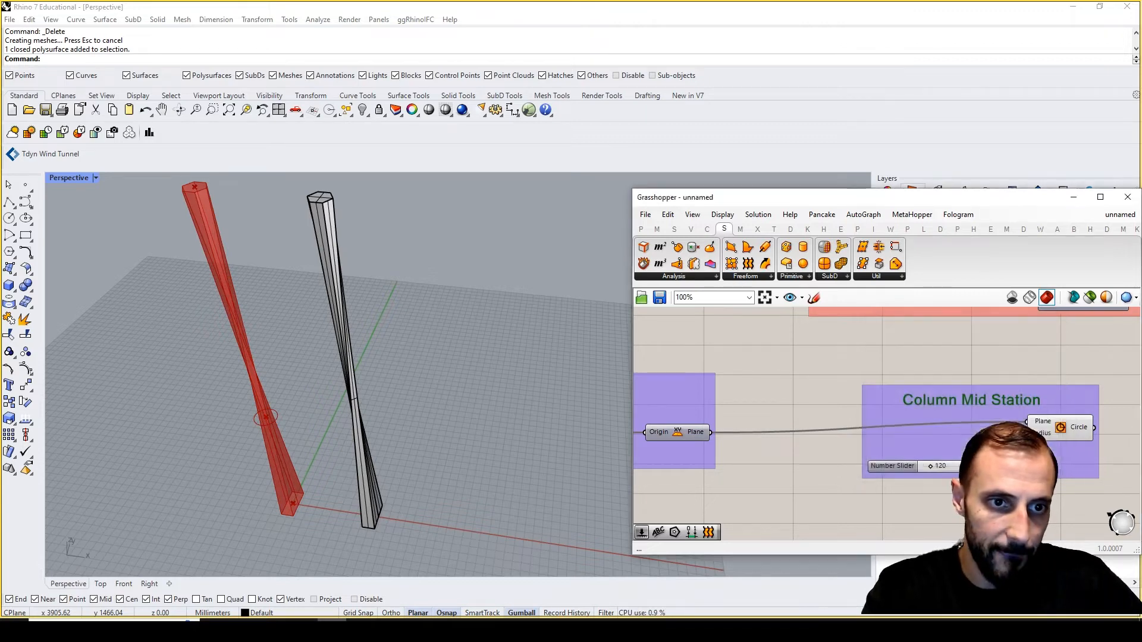
Connect the mid-station Circle output to the Loft's Curves input alongside the rectangle and polygon
right_drag(997, 455, 814, 455)
scroll(813, 455, down, 5)
scroll(1052, 375, up, 3)
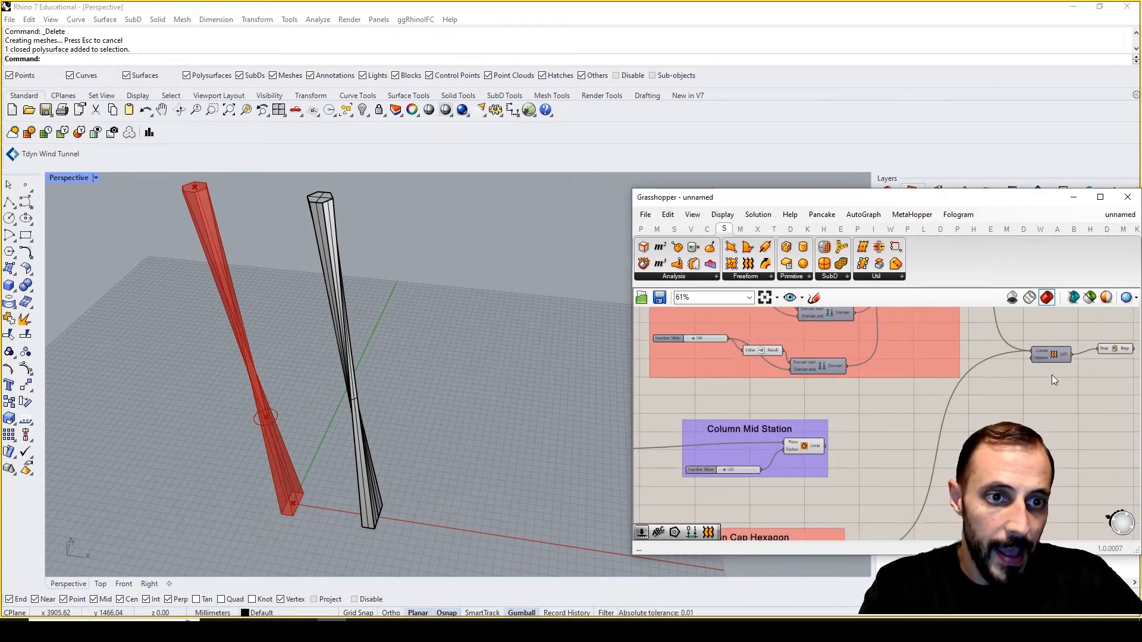
right_drag(993, 397, 986, 418)
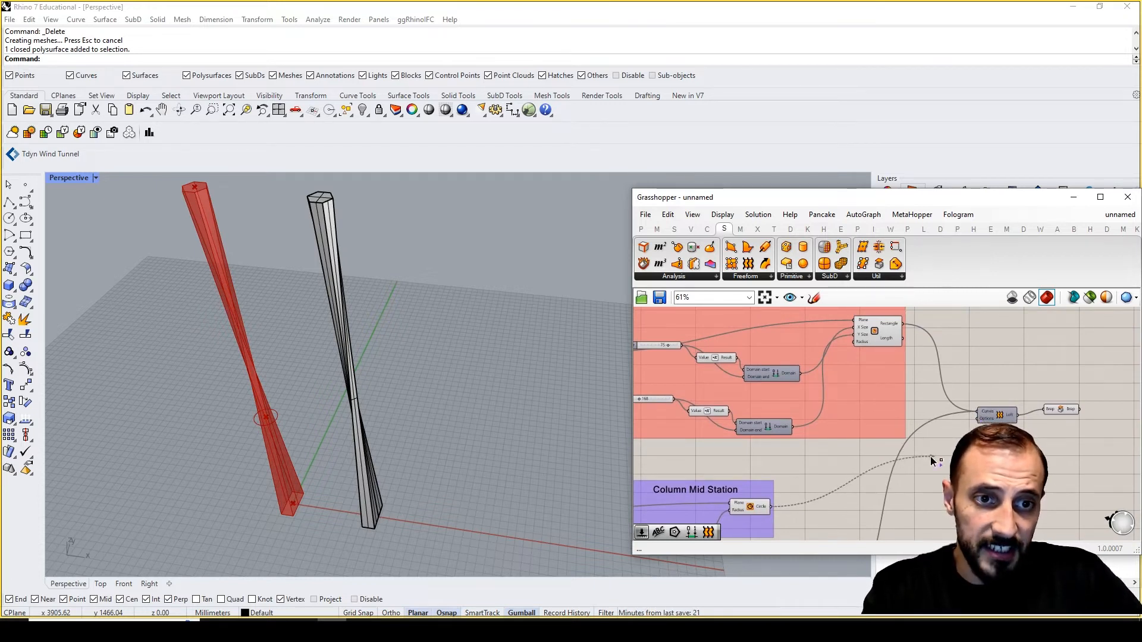
drag(932, 459, 831, 487)
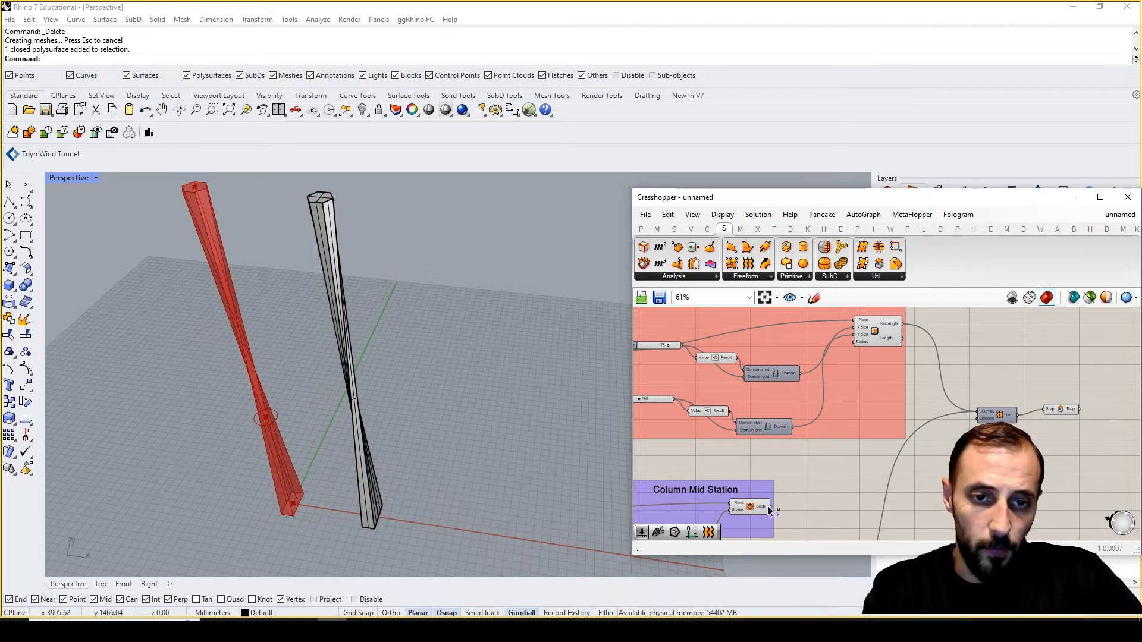
drag(987, 416, 981, 412)
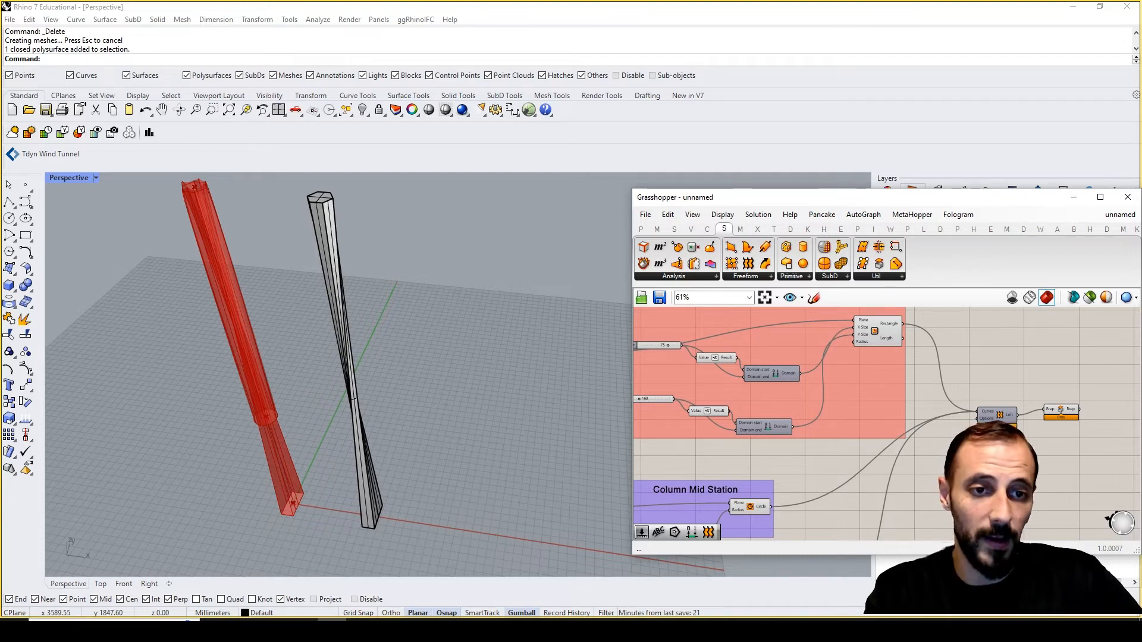
Disconnect all sources from the Loft's Curves input and shift the Loft and Brep cap components farther from the Column Base Rectangle group
right_click(986, 417)
mouse_move(1012, 425)
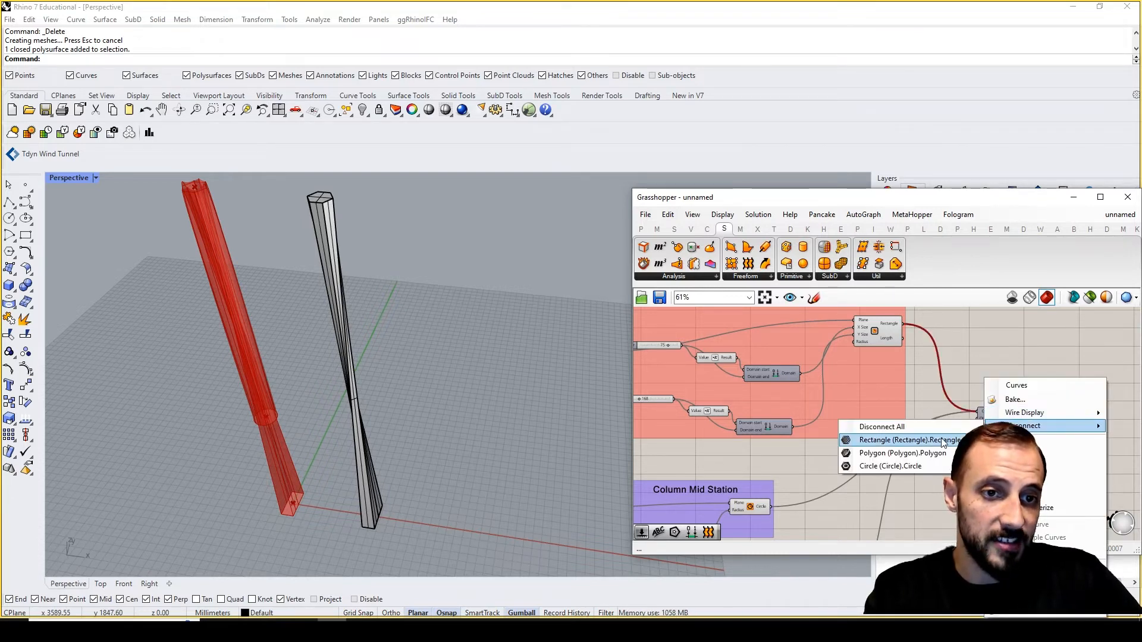
click(907, 426)
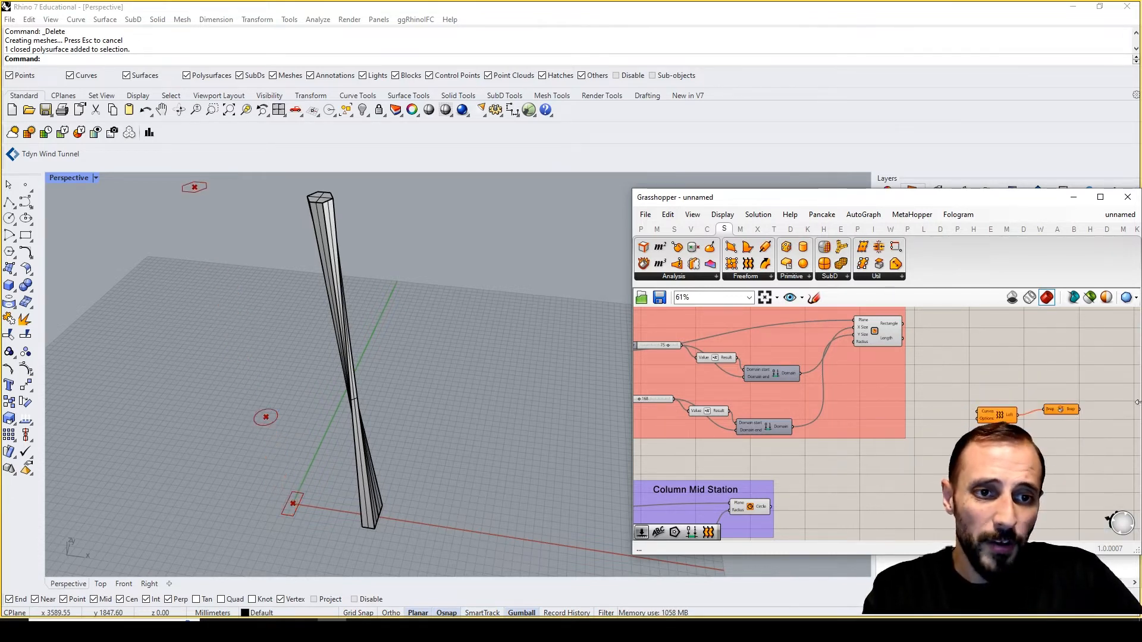
drag(1074, 386, 979, 431)
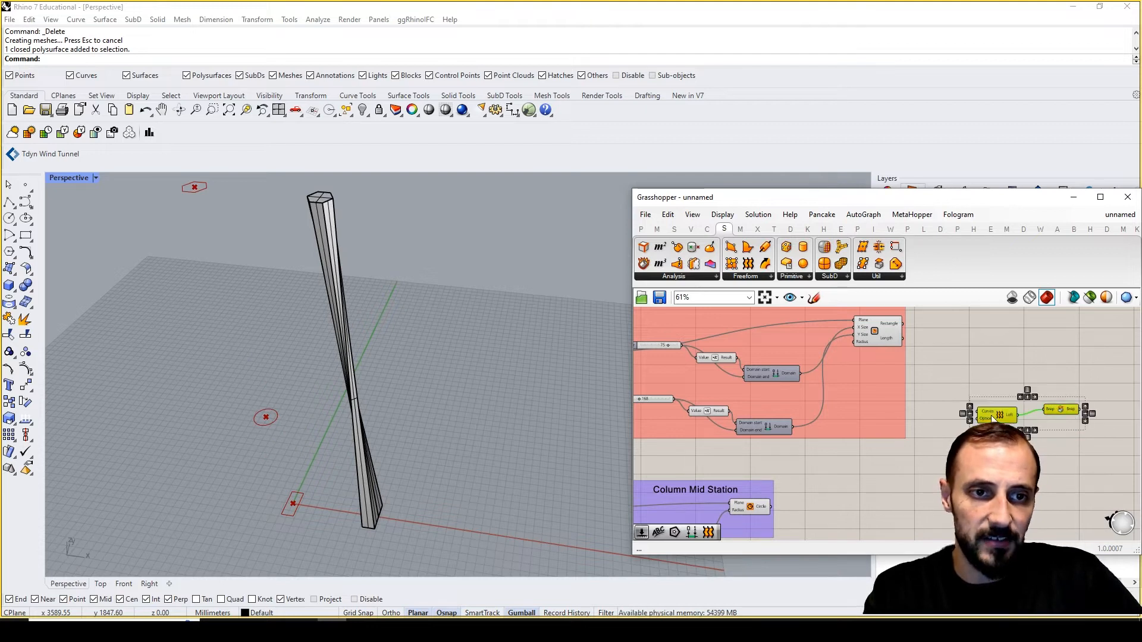
click(969, 394)
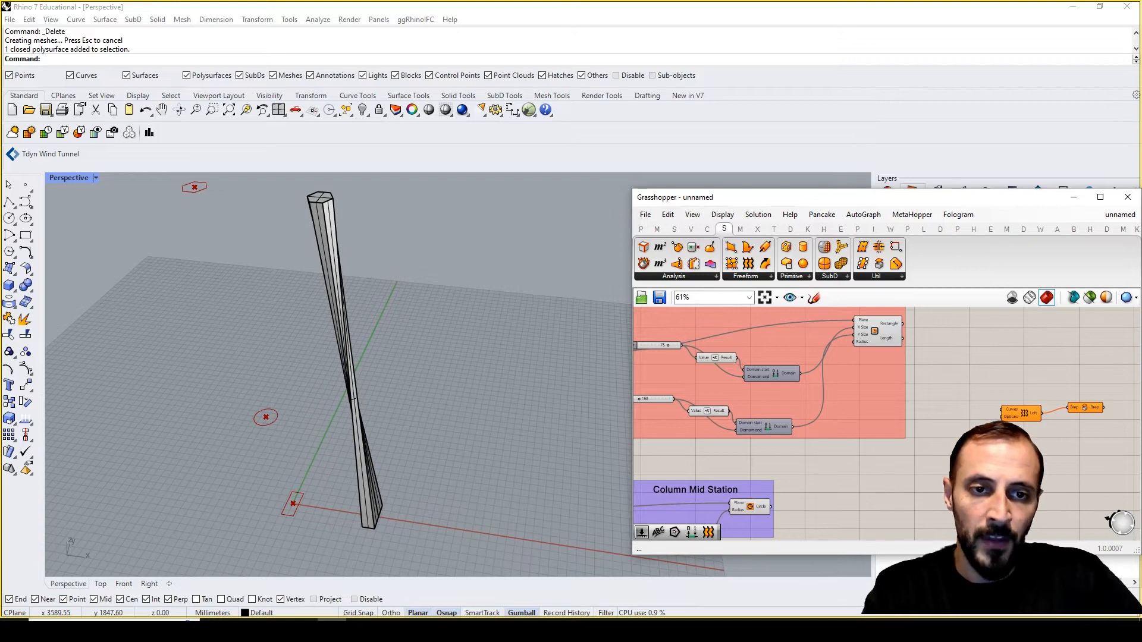
Add a Merge component between the column profile groups and the Loft, moving the Loft and cap components farther along for space
double_click(946, 471)
text(mer)
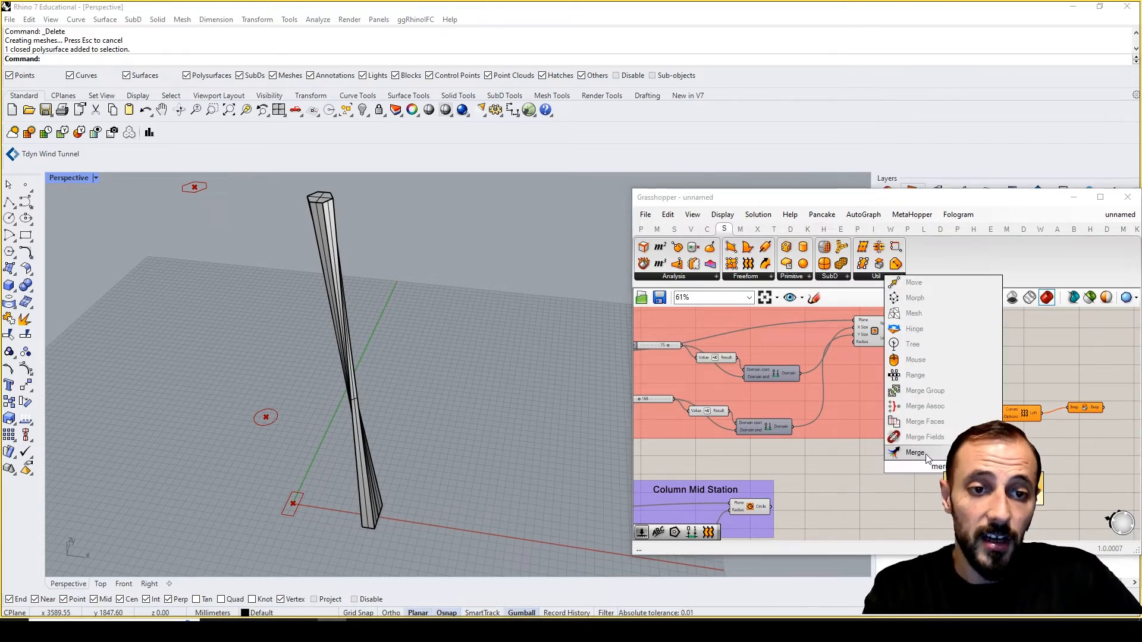
click(922, 454)
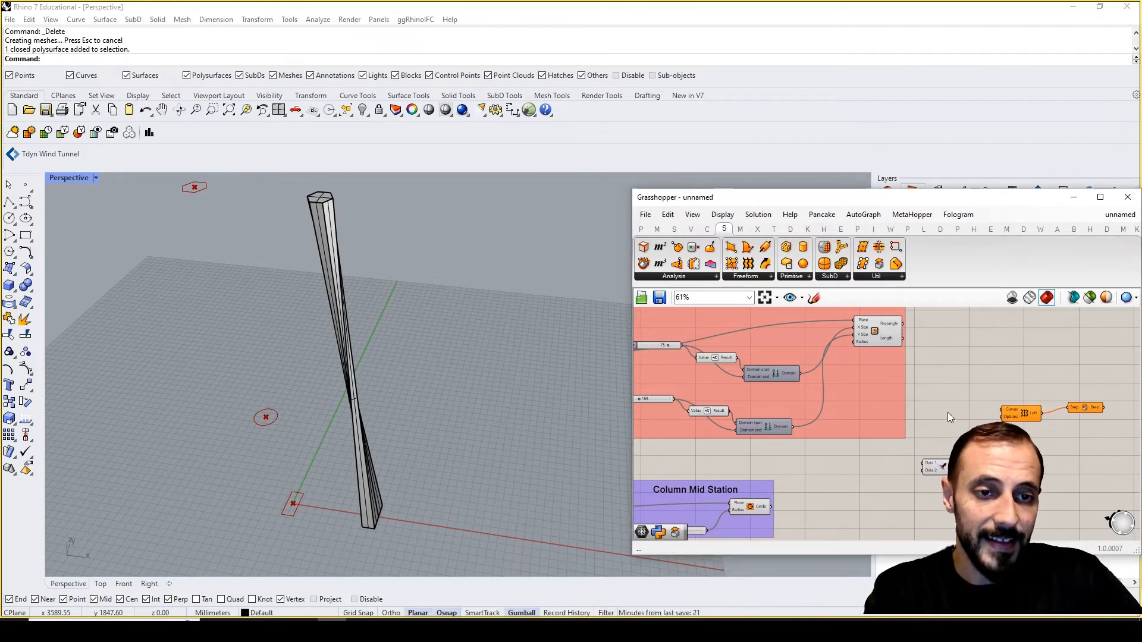
drag(1026, 422, 1024, 416)
drag(1024, 415, 1050, 413)
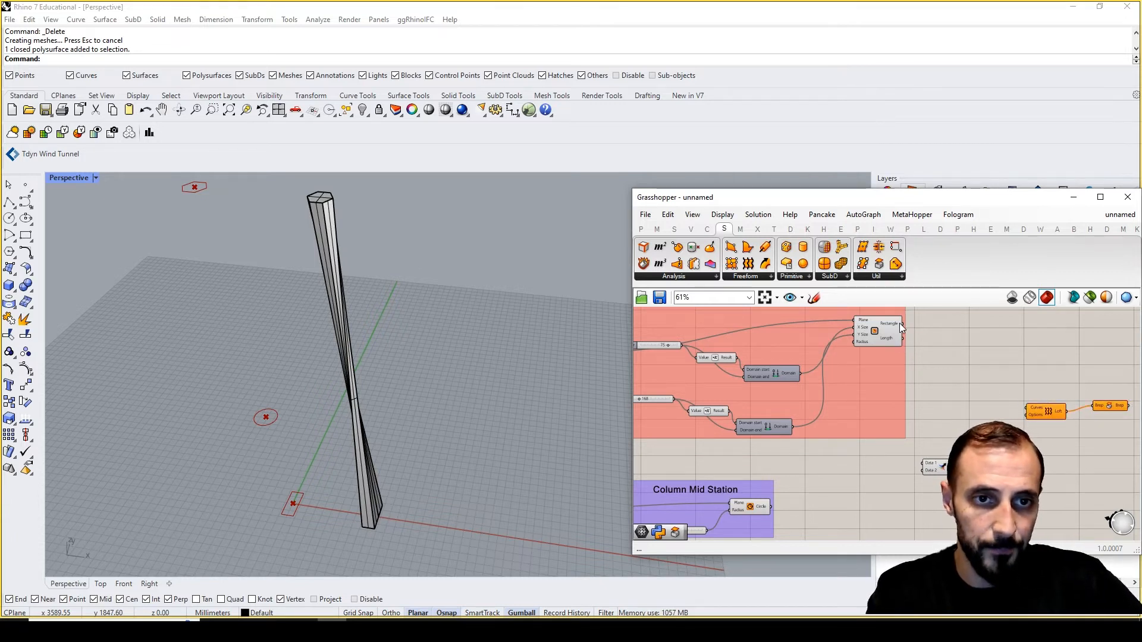
Connect the base Rectangle output to the Merge's first data input and the mid-station Circle to its second
drag(902, 324, 927, 436)
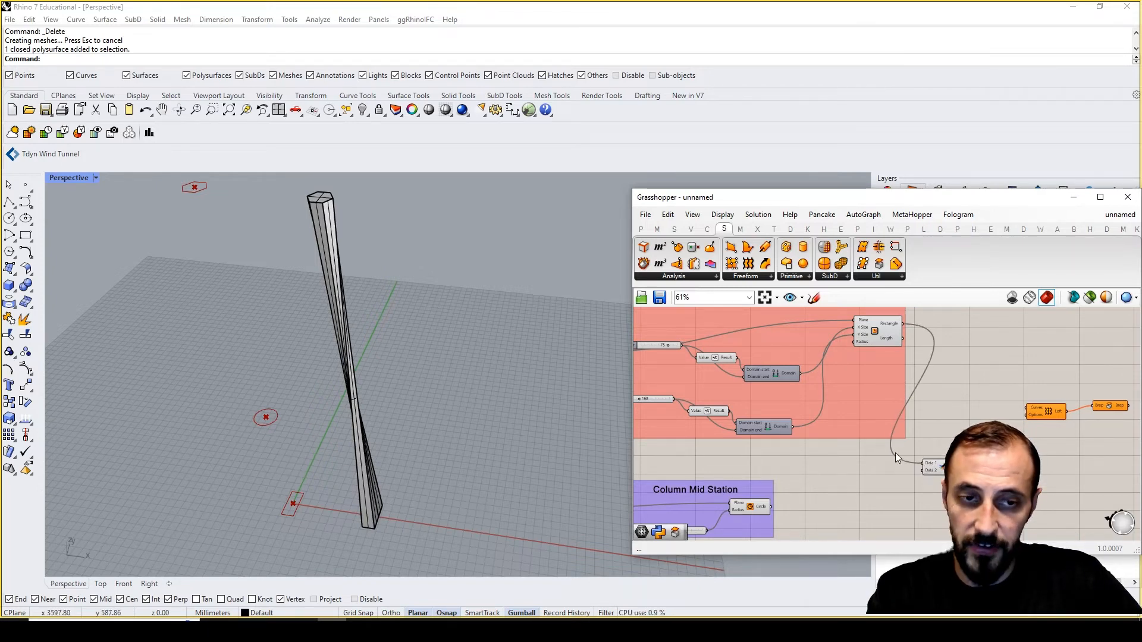
scroll(931, 460, up, 5)
right_drag(918, 482, 960, 416)
scroll(960, 417, down, 4)
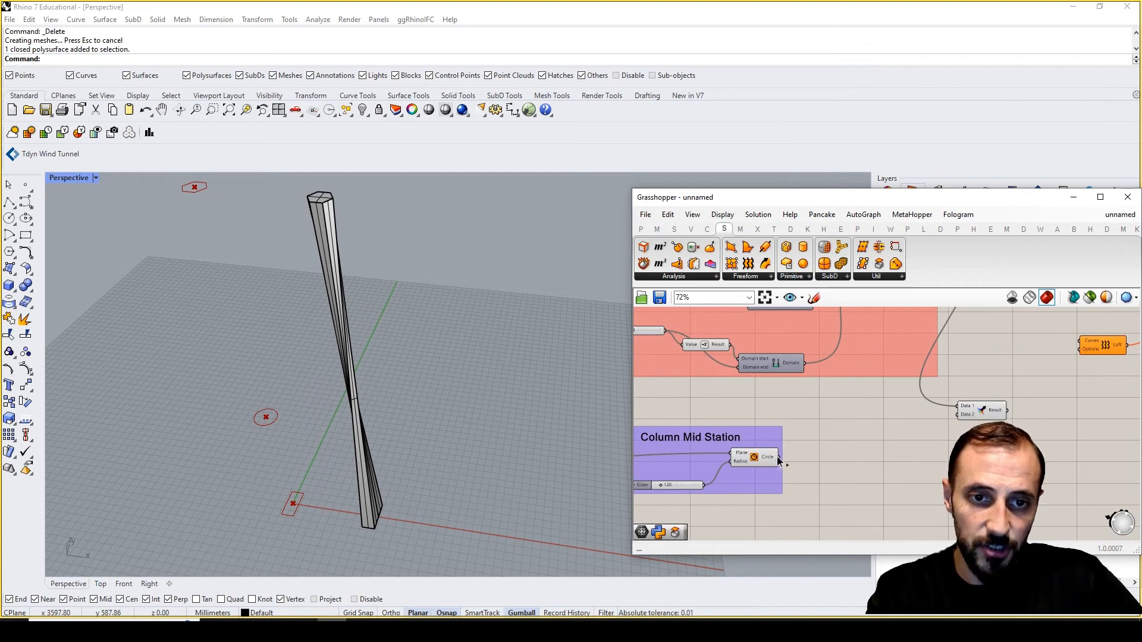
drag(950, 418, 953, 417)
right_drag(944, 435, 946, 426)
right_drag(906, 461, 930, 392)
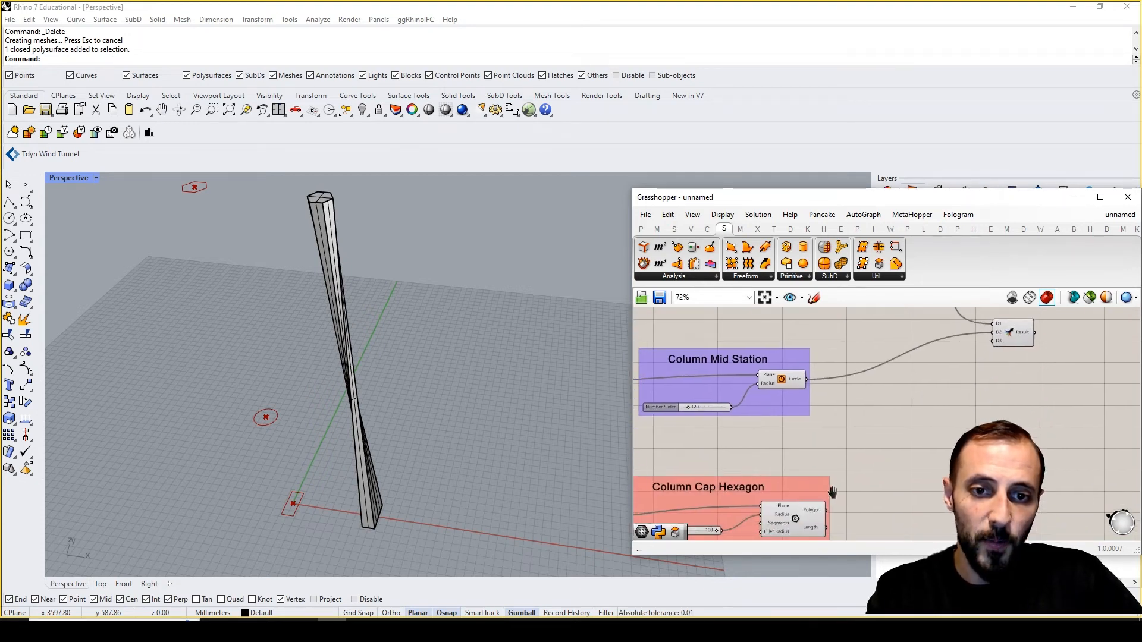
Connect the cap hexagon's Polygon output to the Merge's D3 input and reposition the Merge near the Loft
right_drag(831, 490, 837, 477)
drag(830, 500, 997, 330)
right_drag(997, 330, 875, 485)
drag(890, 477, 915, 429)
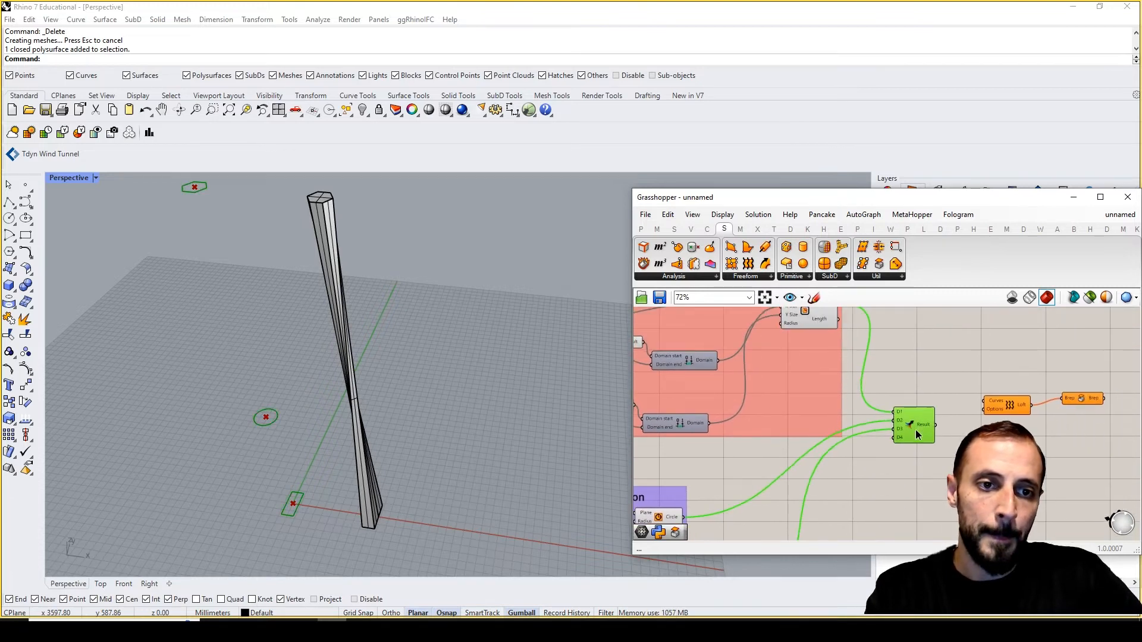
Connect the Merge Result to the Loft's Curves input and shift the Merge, Loft and cap components away from the base rectangle group
scroll(923, 425, up, 2)
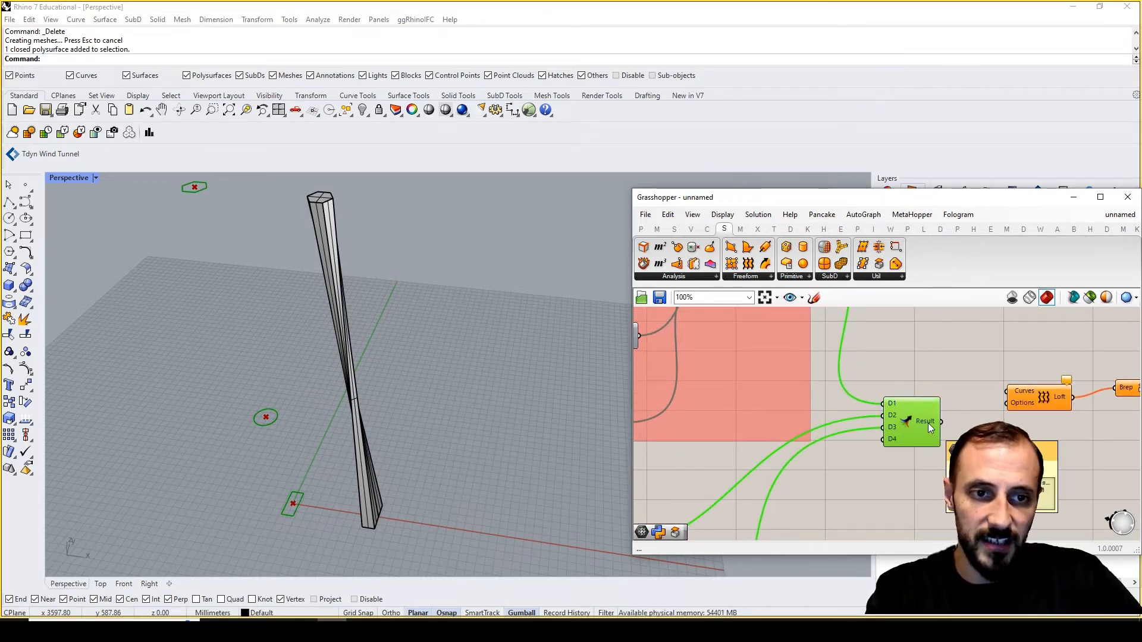
right_drag(929, 424, 828, 457)
drag(842, 454, 907, 424)
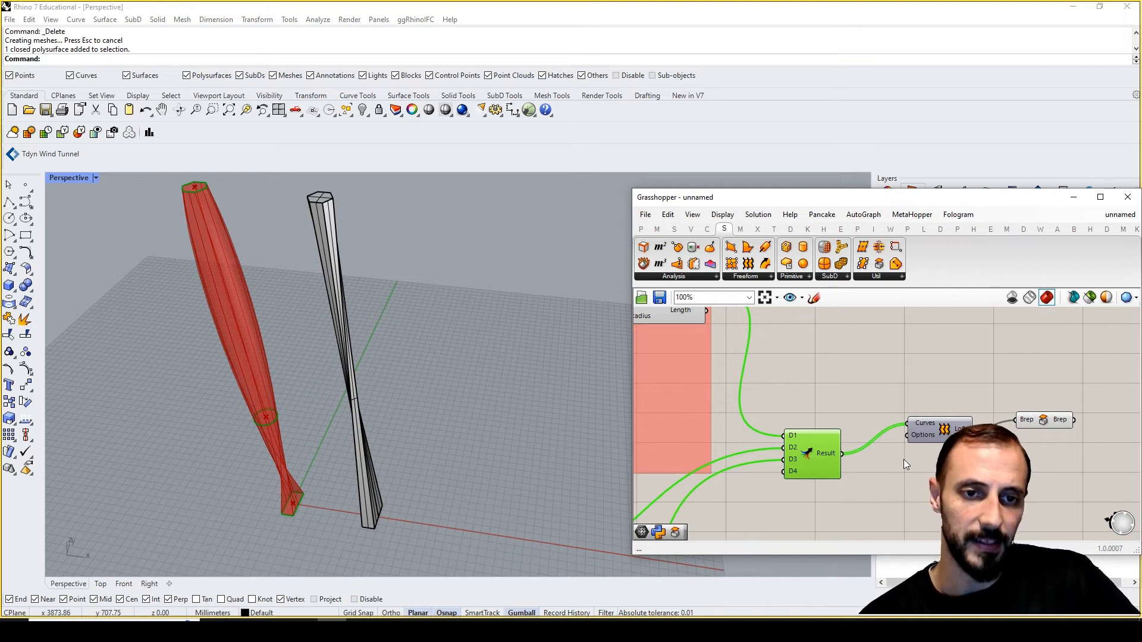
drag(1060, 388, 836, 484)
drag(812, 458, 884, 450)
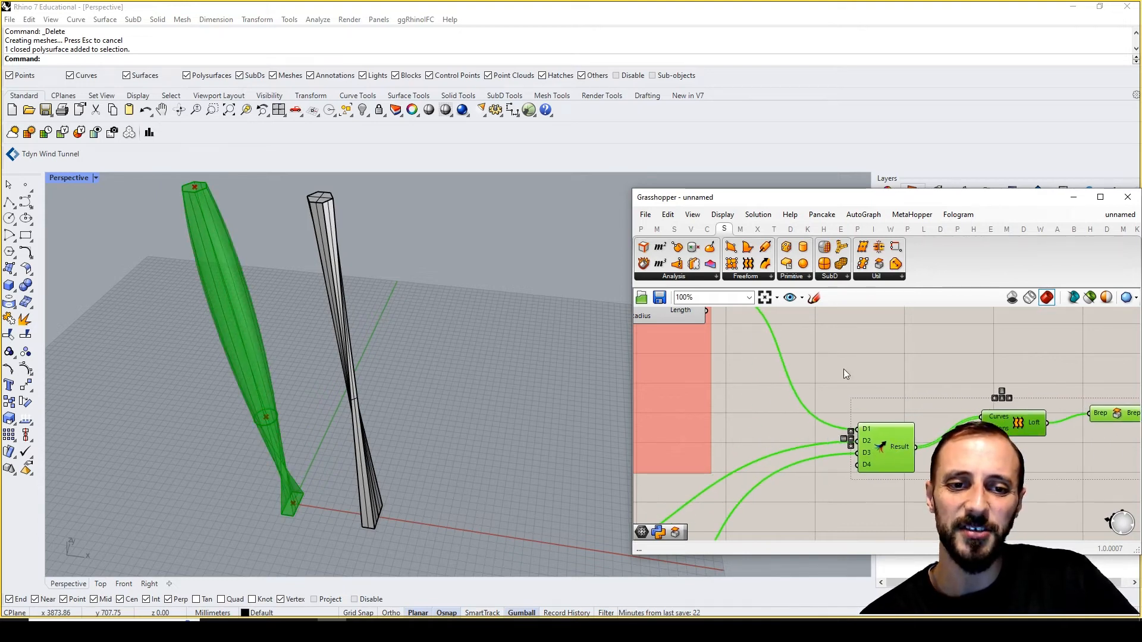
click(844, 359)
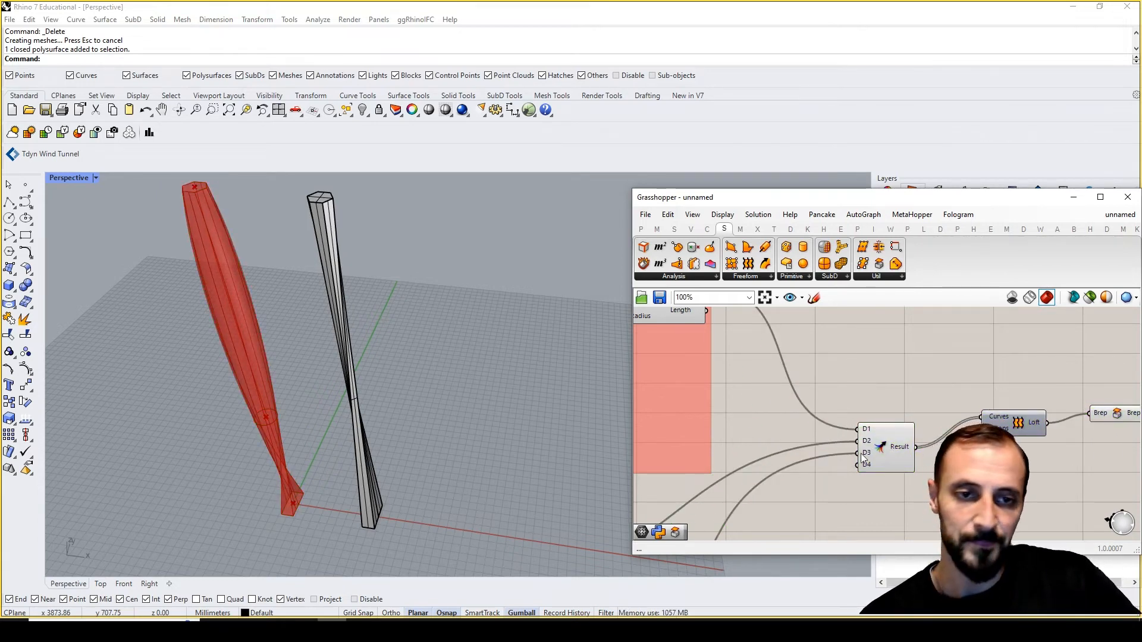
Examine the order of the curves entering the Merge, tracing the first input back to the base Rectangle component
scroll(861, 453, up, 4)
scroll(890, 455, down, 5)
scroll(889, 455, down, 5)
right_drag(849, 485, 891, 434)
scroll(888, 363, up, 3)
click(856, 342)
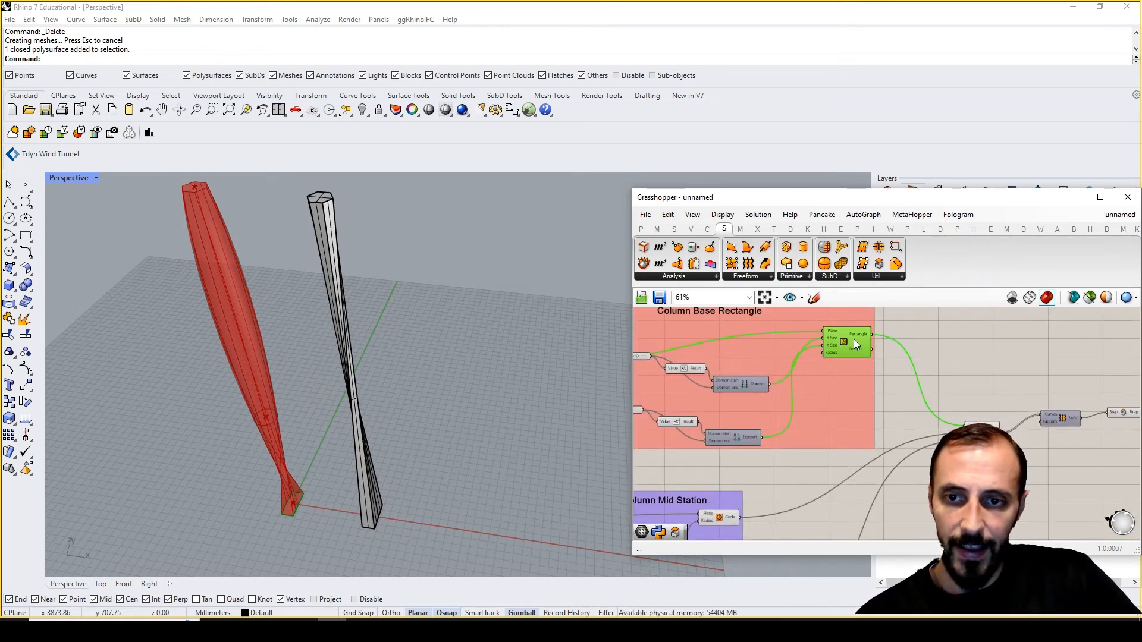
right_drag(983, 365, 873, 380)
click(873, 379)
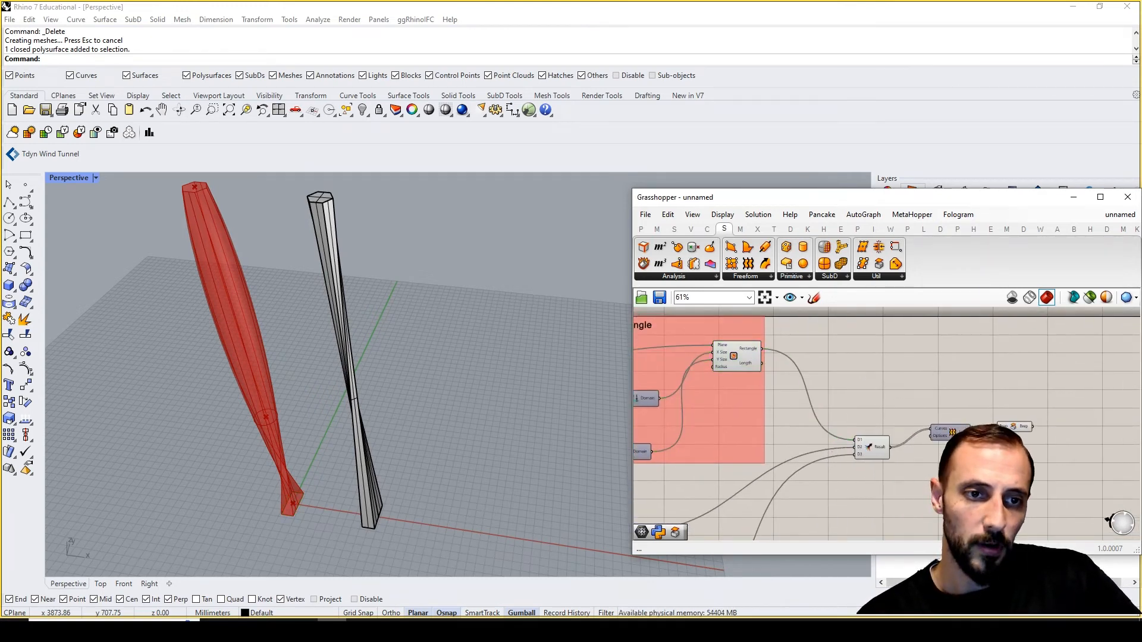
Bake the capped column onto Layer 01 and move the baked column along the X axis past the earlier gray column
right_click(1010, 427)
click(1014, 475)
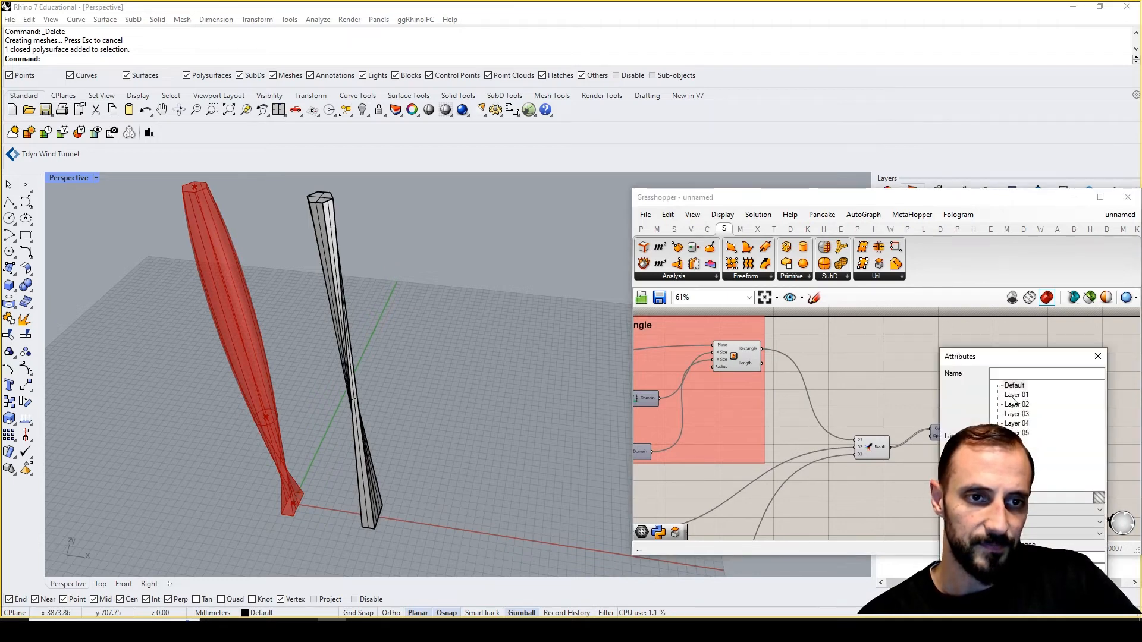
key(Return)
click(253, 370)
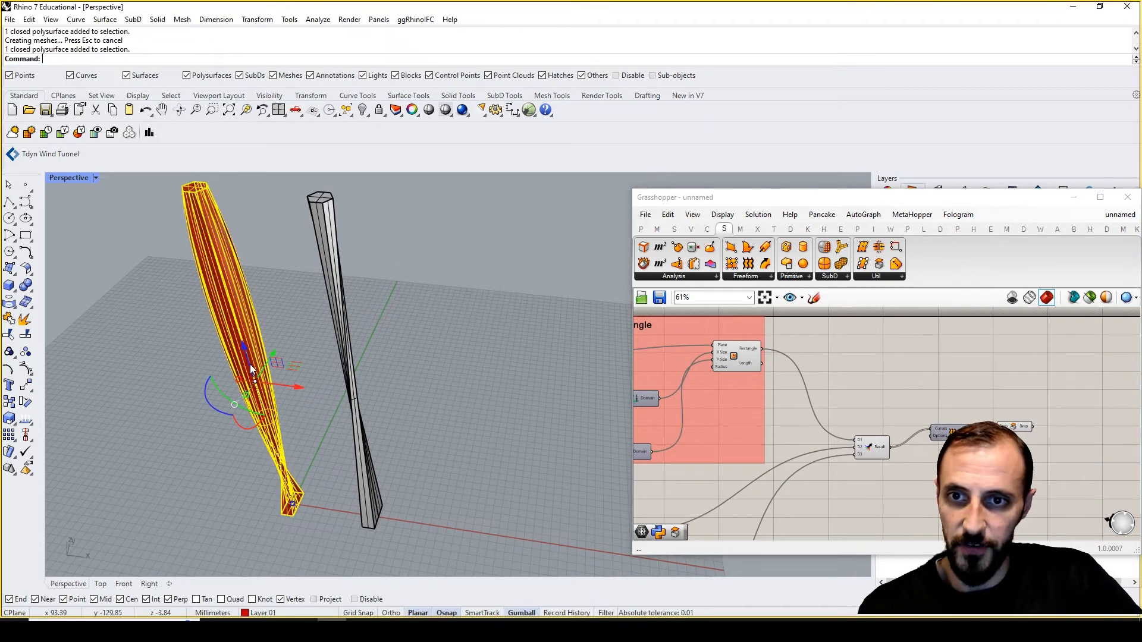
click(298, 388)
key(Return)
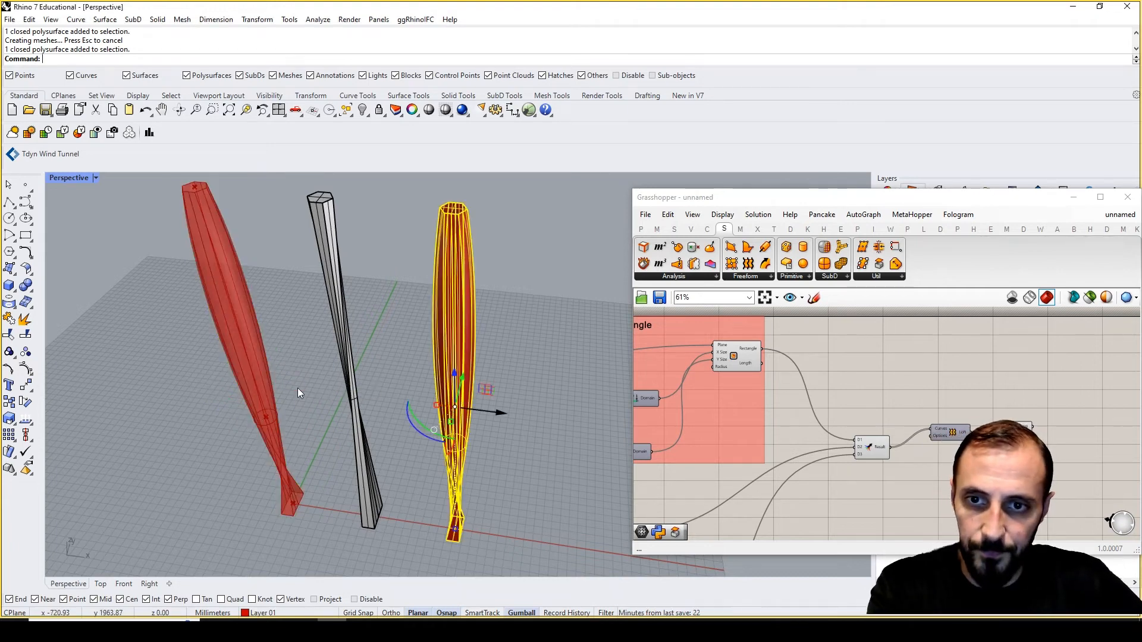
click(581, 383)
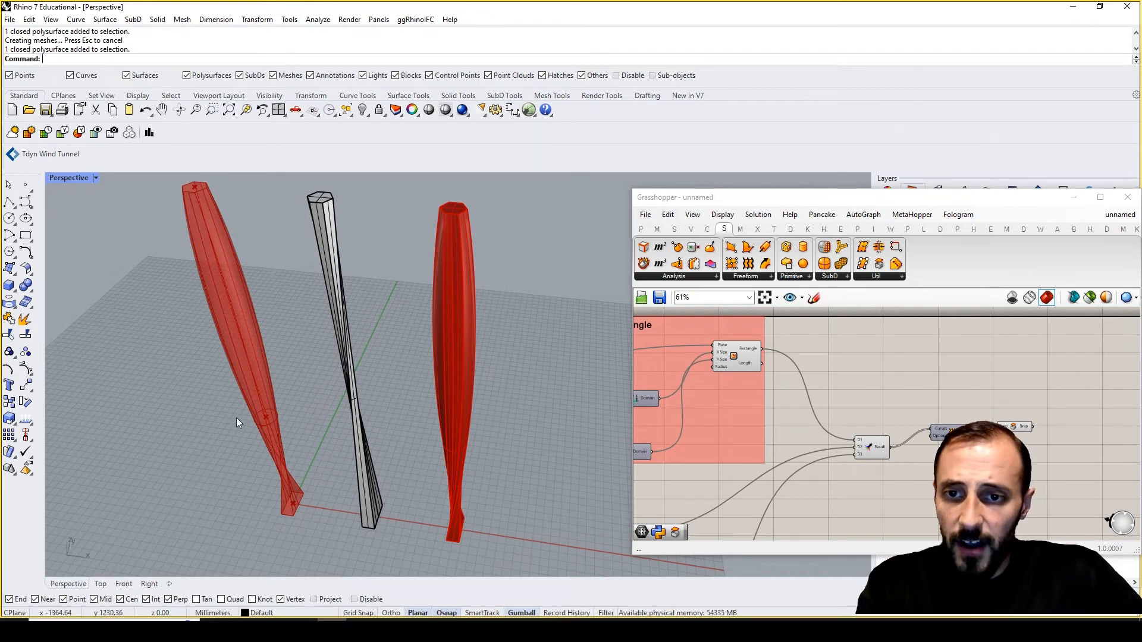
scroll(303, 477, up, 2)
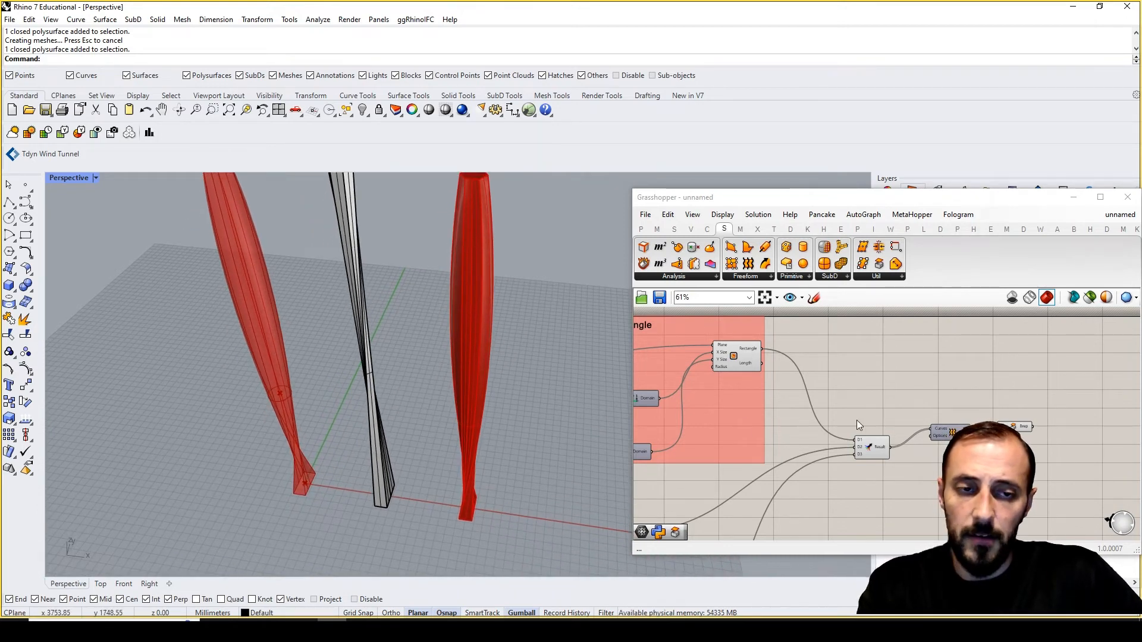
right_drag(925, 398, 945, 387)
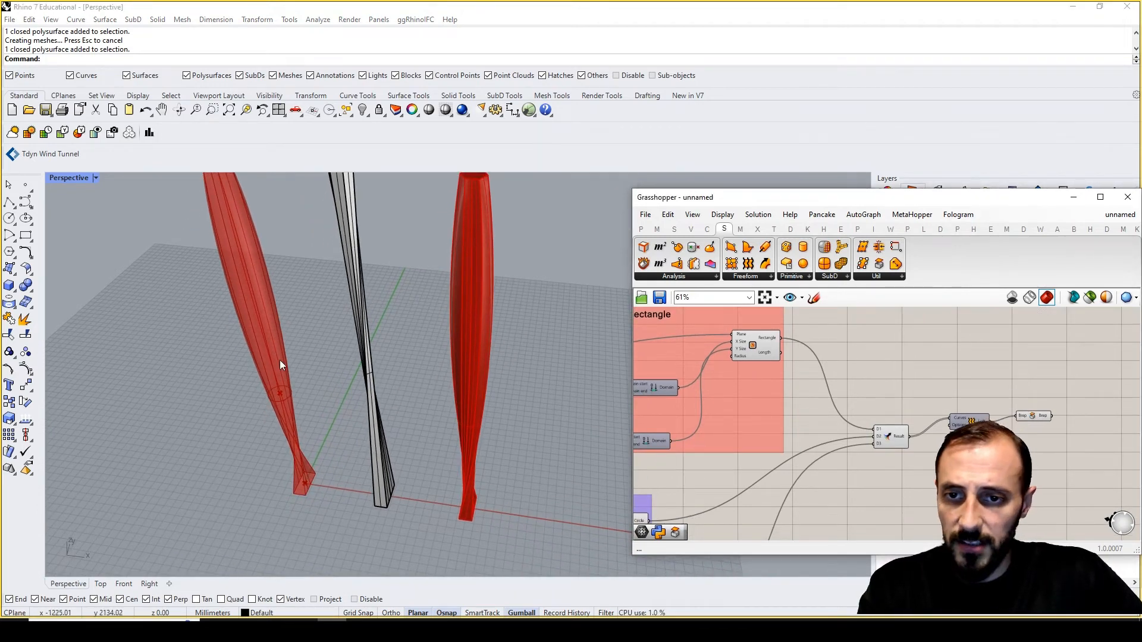
right_drag(280, 362, 387, 391)
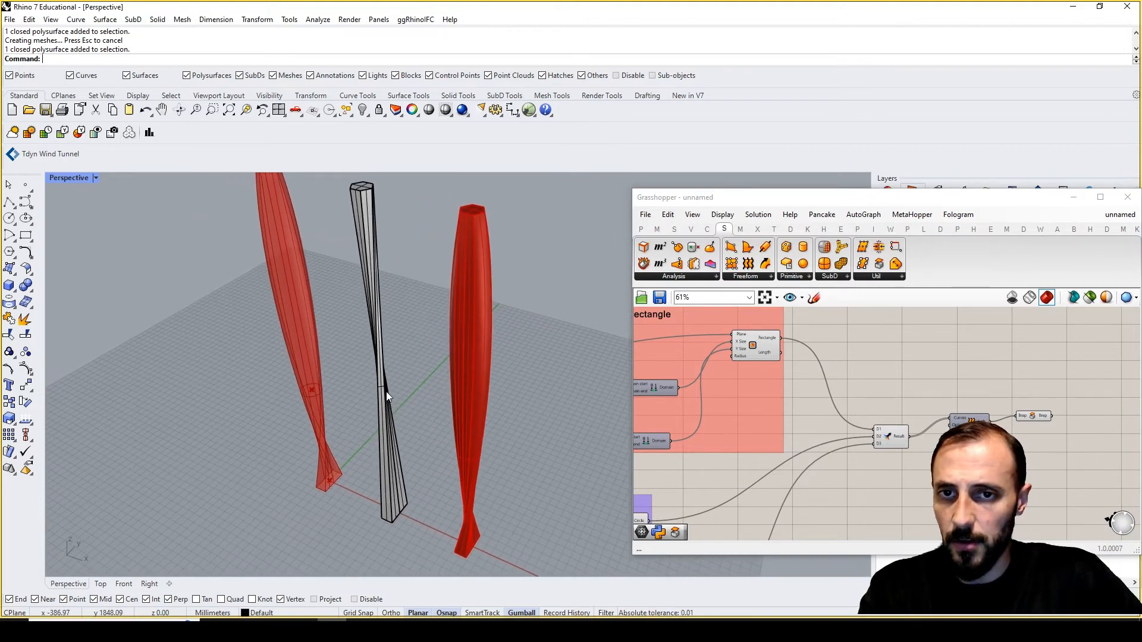
shift+right_drag(307, 365, 331, 394)
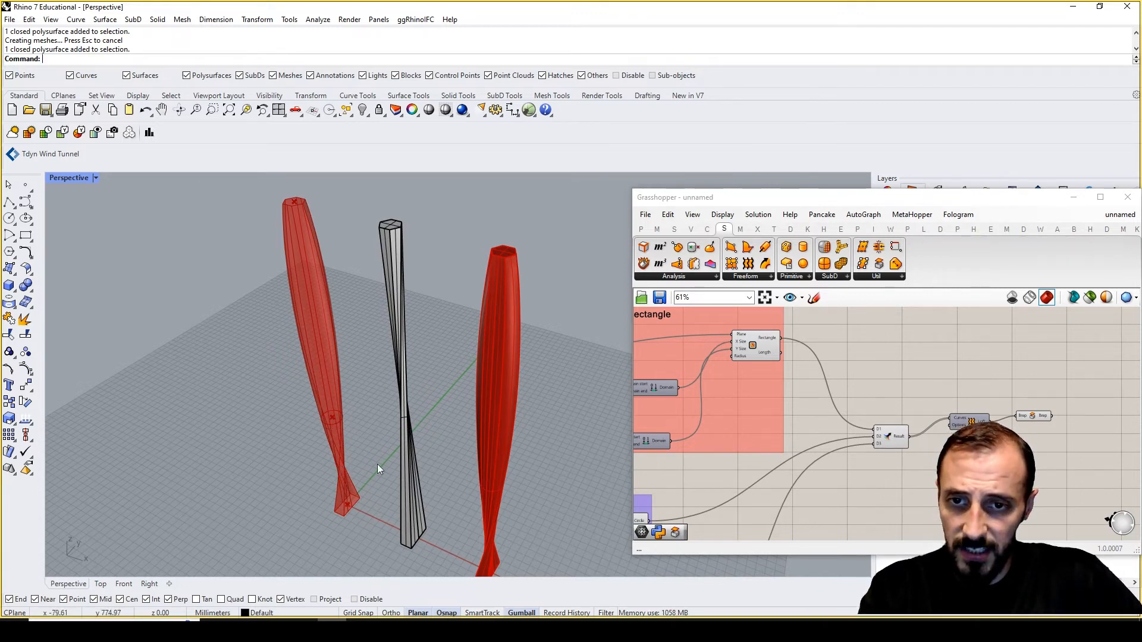
Change the Column Mid Station group's colour to the same light red as the base rectangle and cap hexagon groups
right_drag(758, 428, 893, 388)
scroll(893, 388, down, 3)
scroll(883, 406, up, 3)
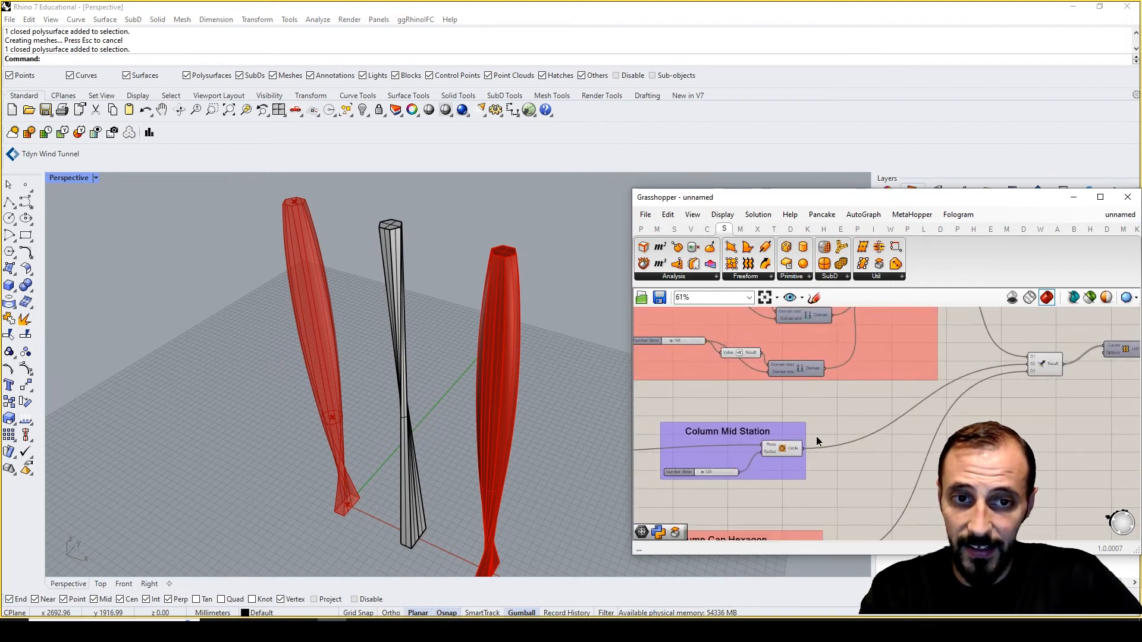
right_click(810, 435)
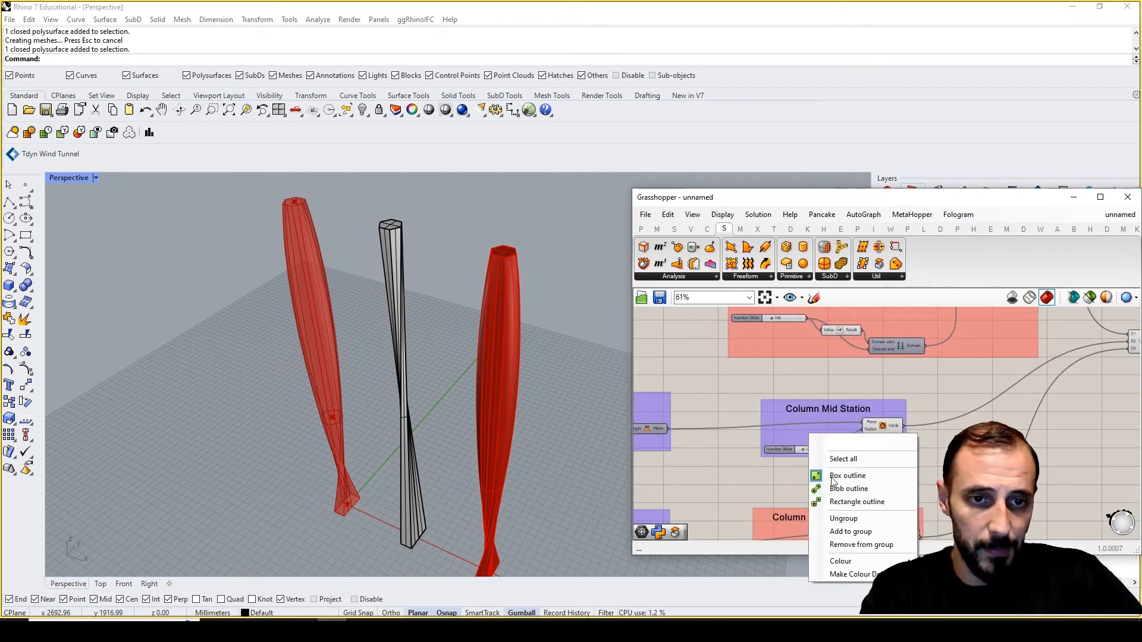
mouse_move(859, 567)
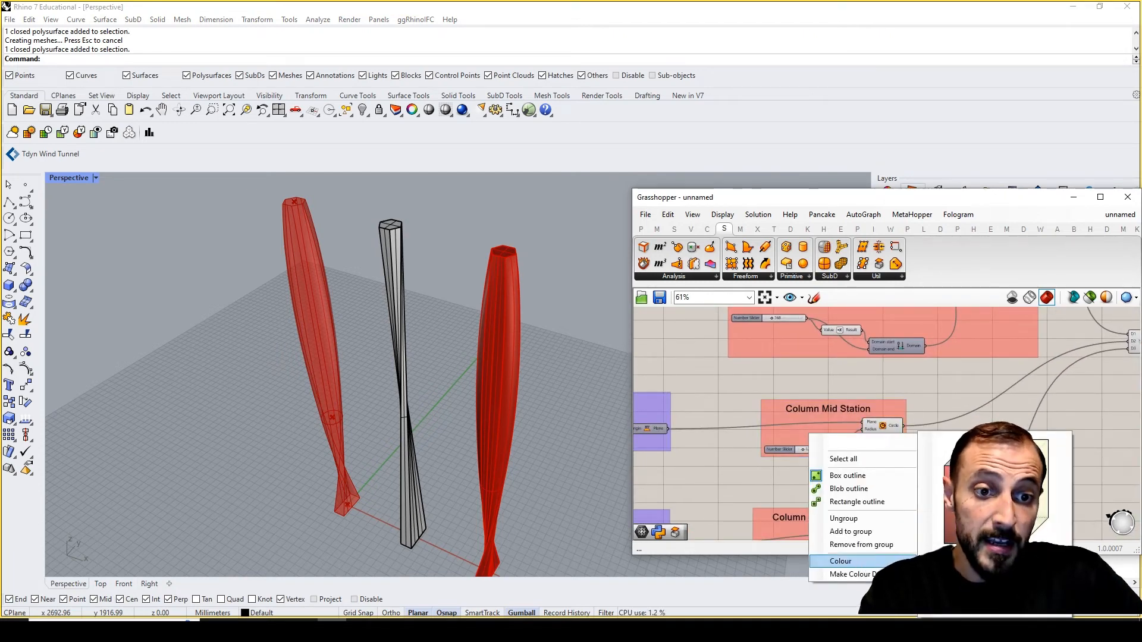
Set the Z coordinate slider of the Column Mid Point/Plane group to 2006
right_drag(705, 465, 847, 401)
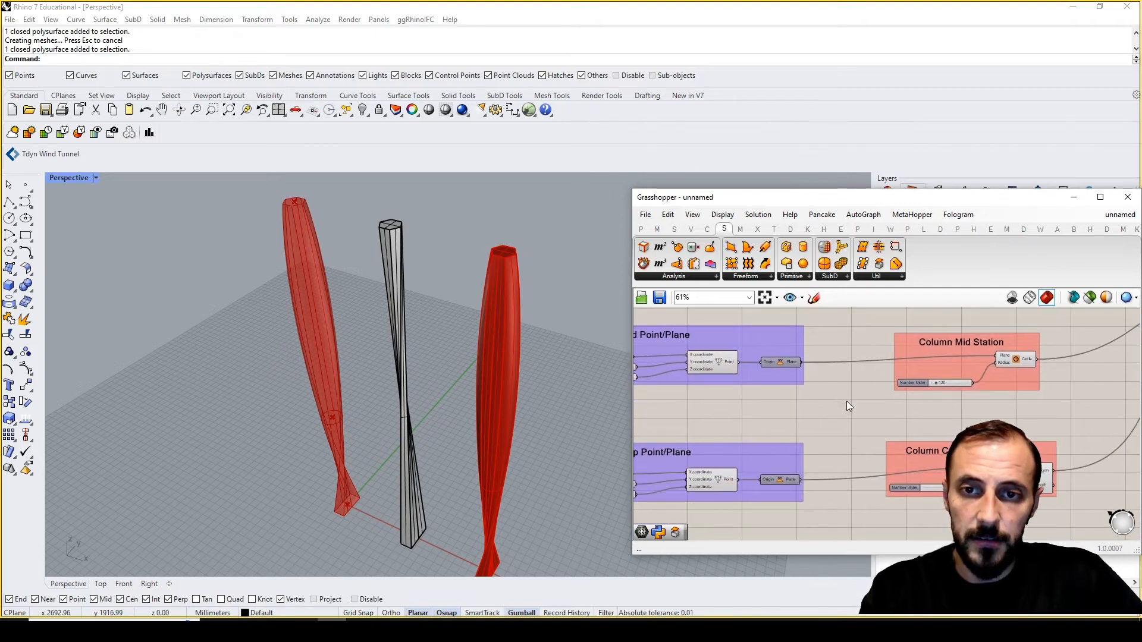
right_drag(719, 410, 882, 423)
scroll(778, 368, up, 4)
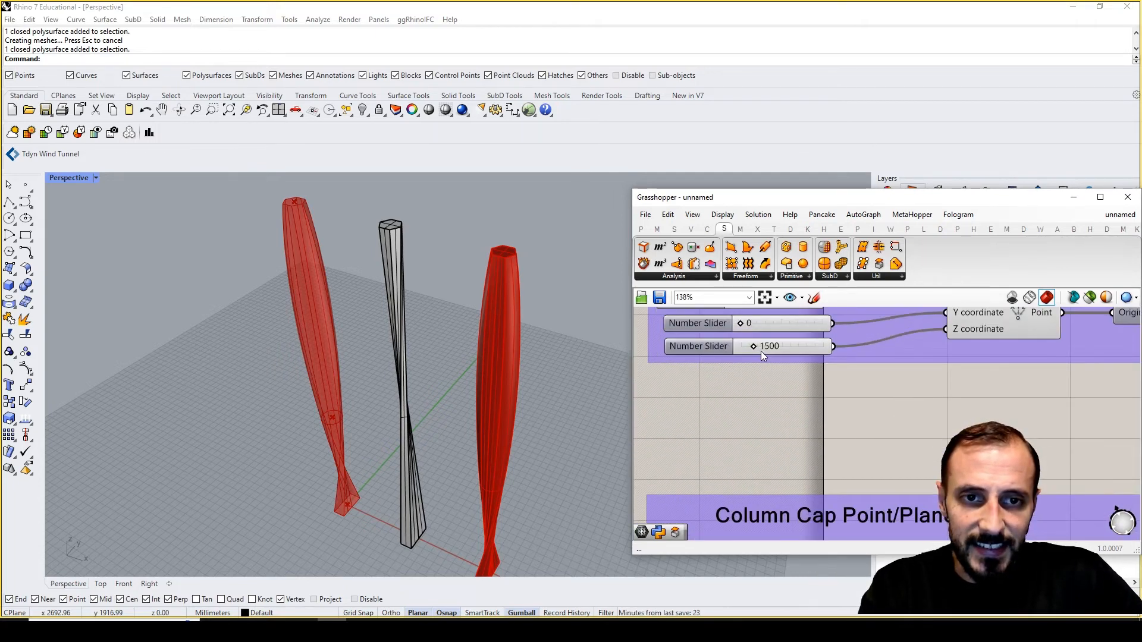
mouse_move(753, 350)
mouse_down()
mouse_move(772, 348)
mouse_move(757, 348)
mouse_up()
right_drag(817, 421, 811, 471)
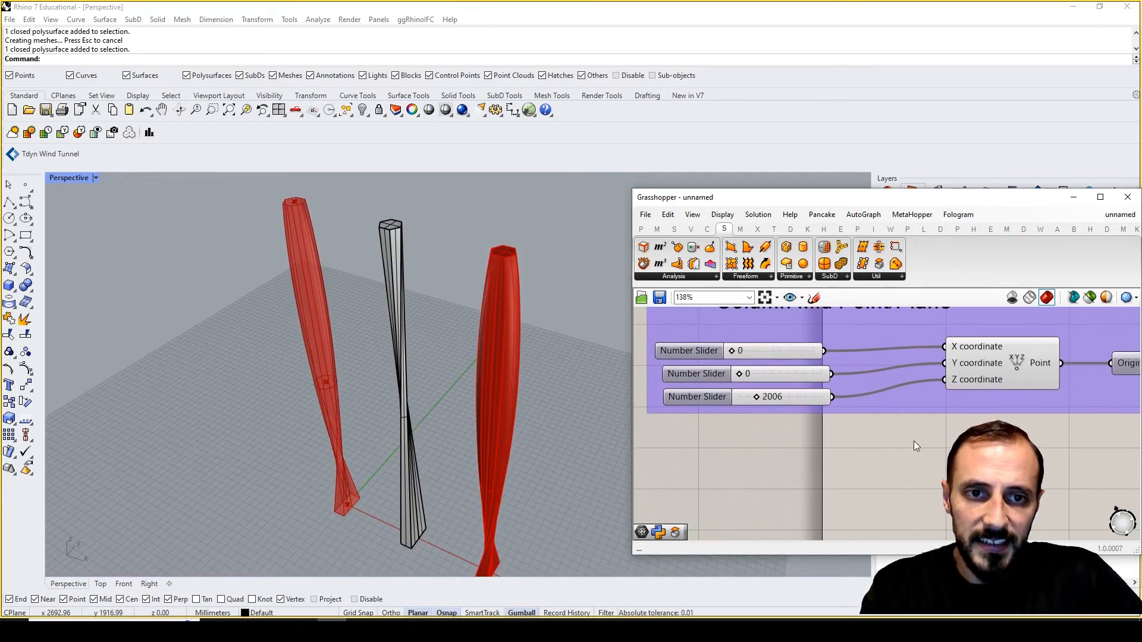
Set the Radius slider of the Column Mid Station circle to 62
right_drag(913, 441, 837, 449)
right_drag(1041, 399, 784, 414)
right_drag(982, 394, 750, 382)
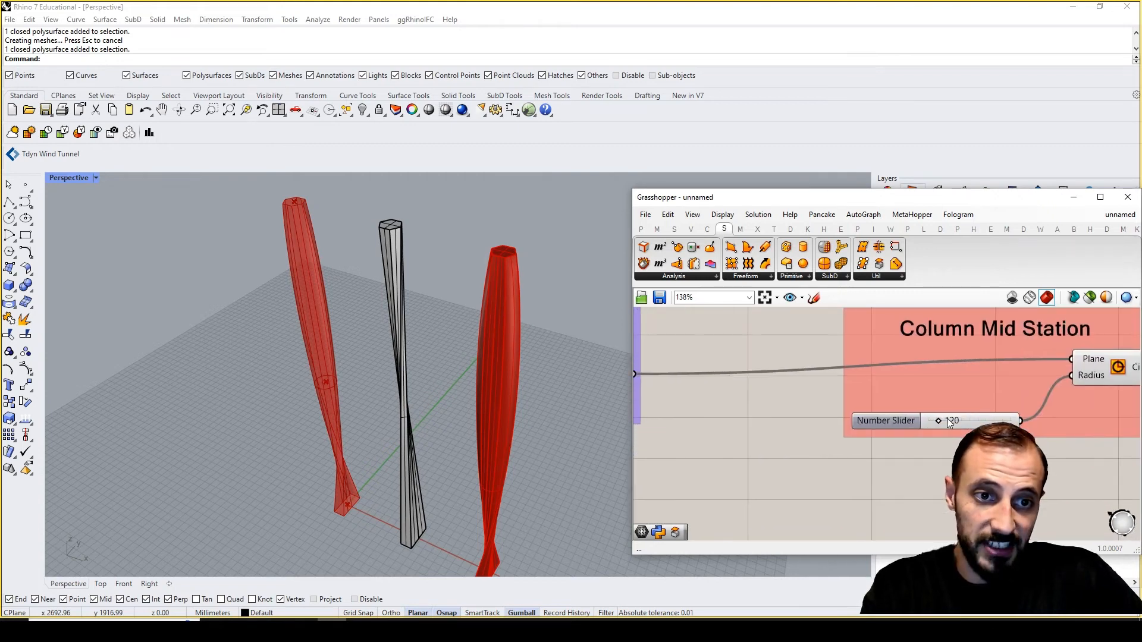
drag(940, 420, 936, 423)
Reposition the Rectangle component in the Column Base Rectangle group, leaving room between it and the Merge
scroll(937, 424, down, 4)
right_drag(937, 424, 937, 384)
scroll(936, 384, down, 3)
scroll(904, 408, up, 5)
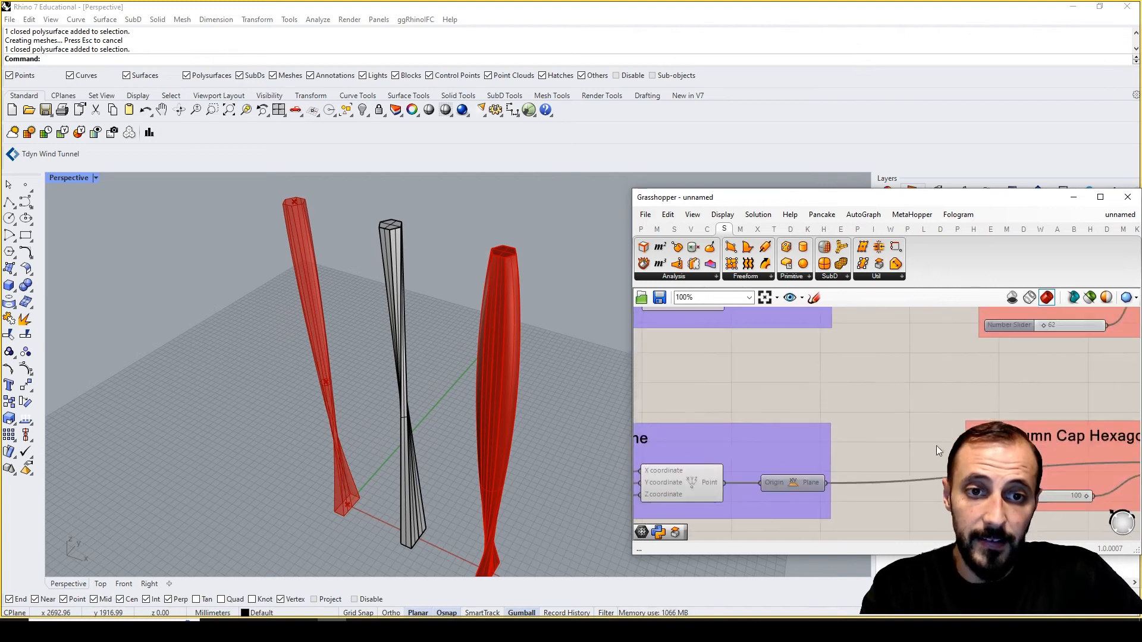
right_drag(1018, 462, 813, 442)
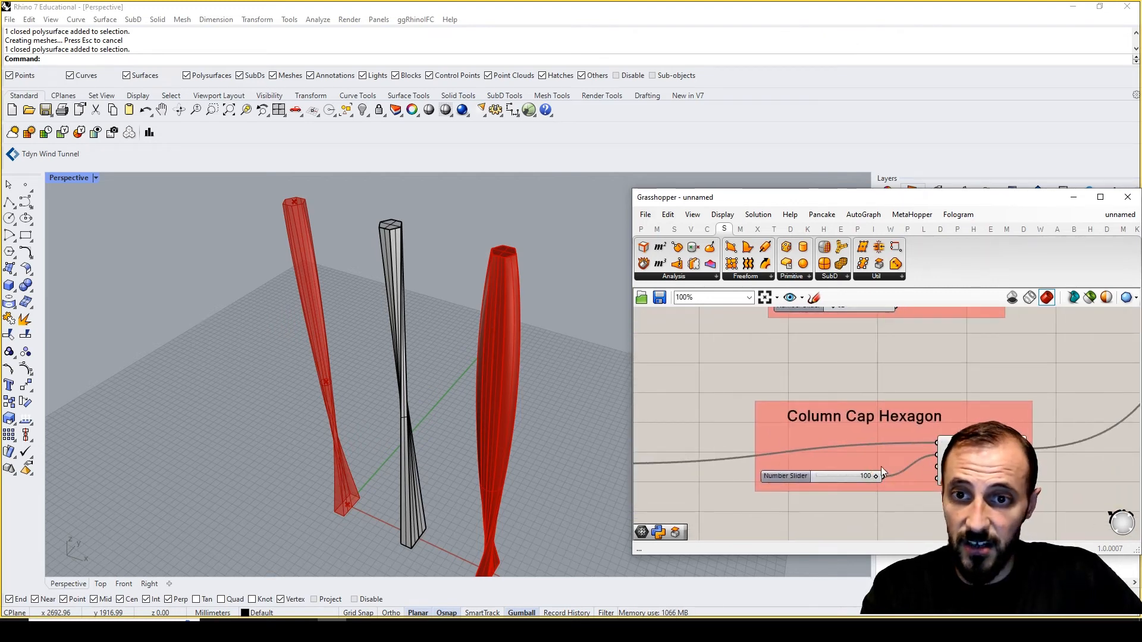
right_drag(921, 400, 831, 463)
scroll(832, 463, down, 6)
scroll(927, 357, up, 5)
right_drag(926, 357, 887, 407)
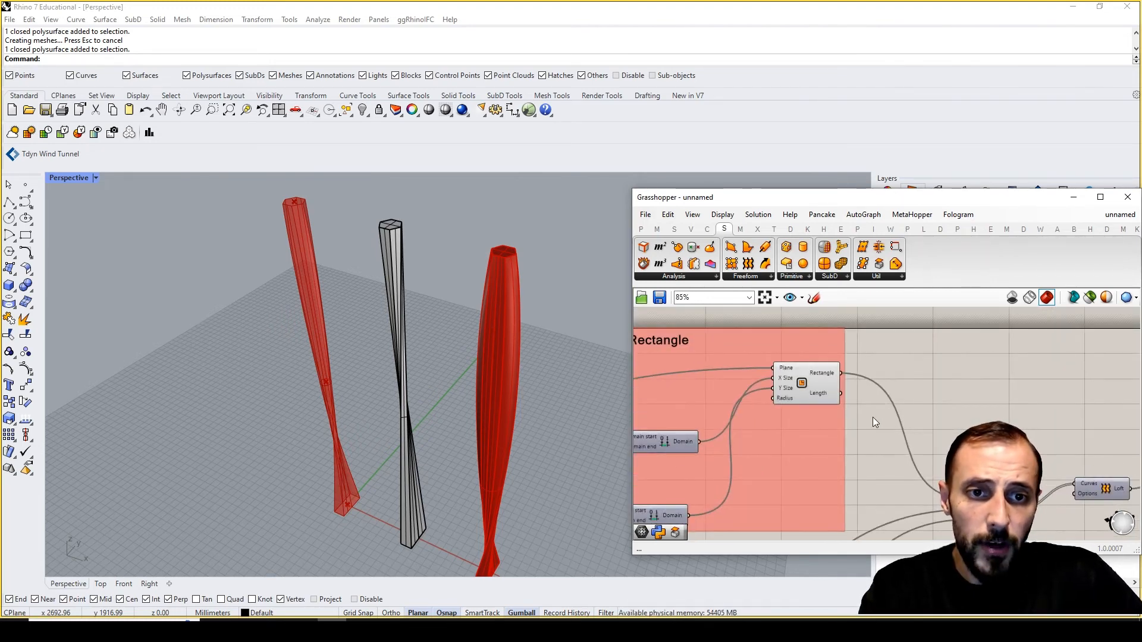
drag(810, 388, 835, 410)
click(956, 393)
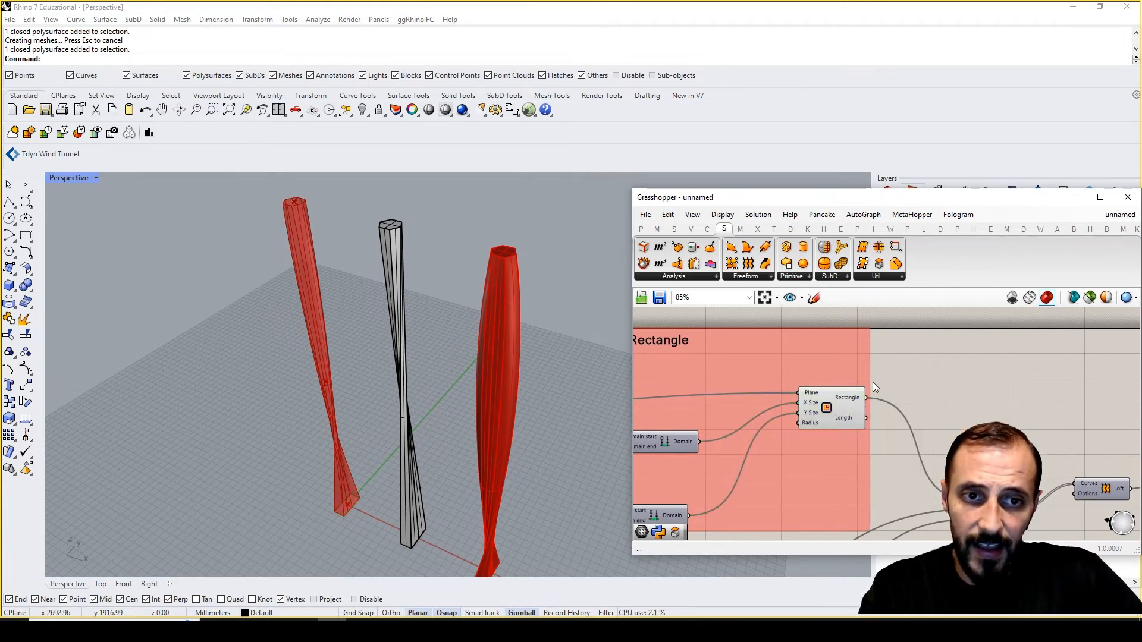
drag(835, 402, 790, 399)
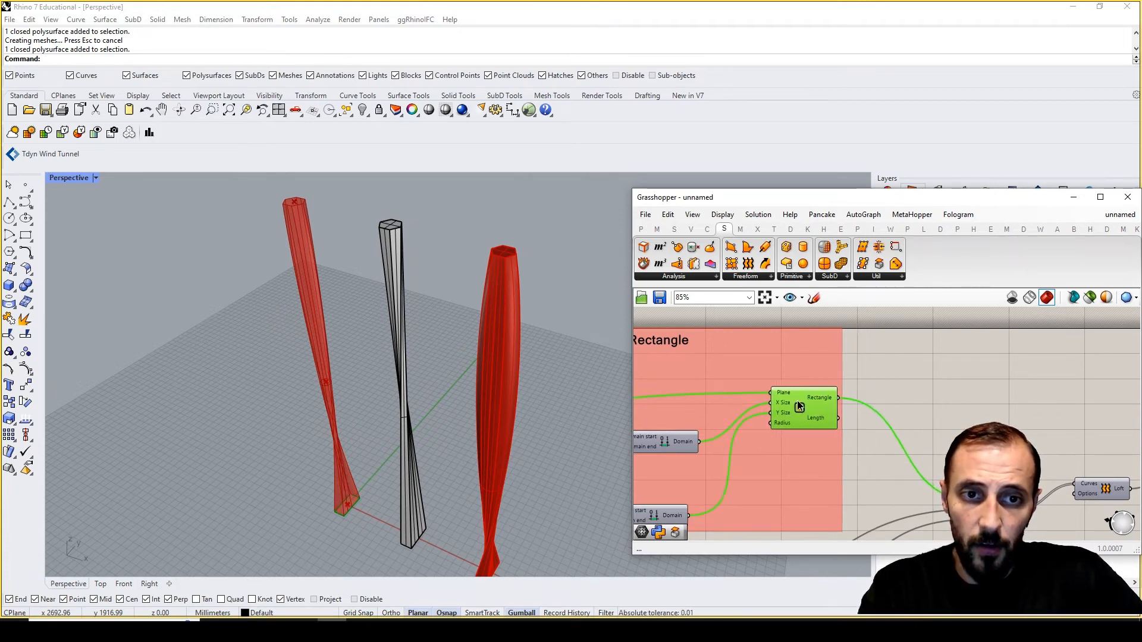
Add a Rotate component beside the base Rectangle and connect the Rectangle output to its Geometry input
double_click(879, 361)
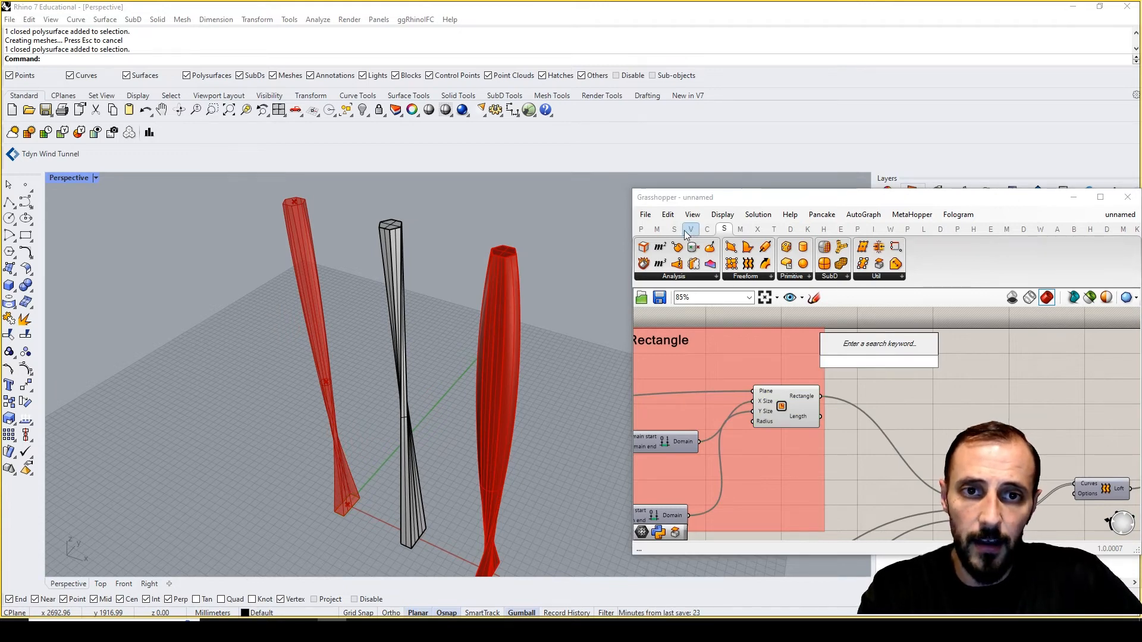
click(757, 229)
click(774, 231)
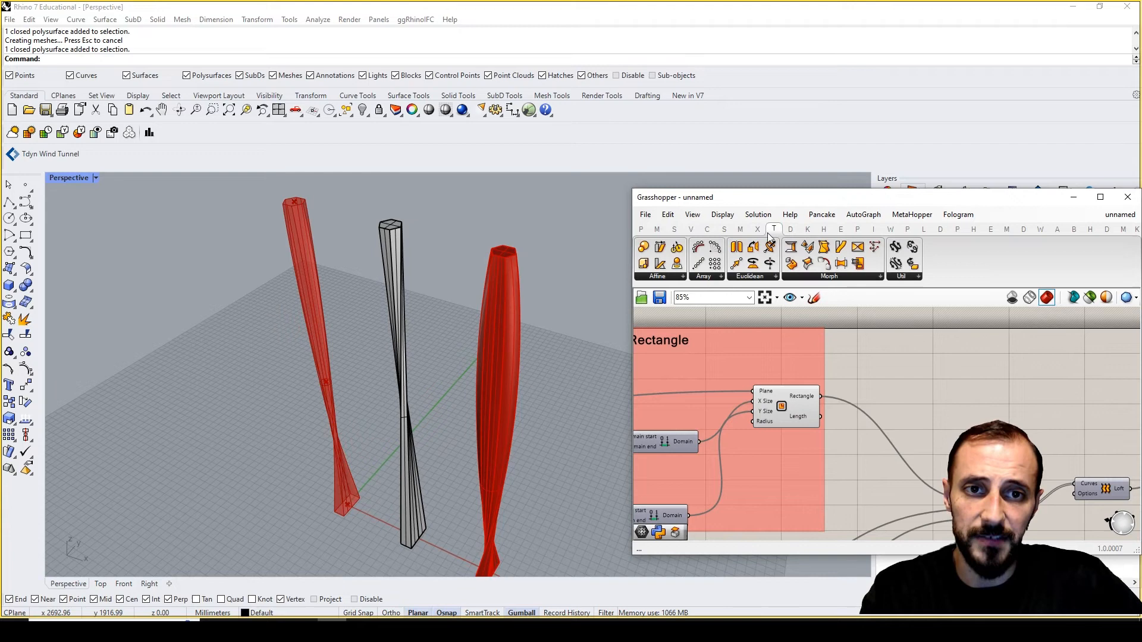
click(742, 278)
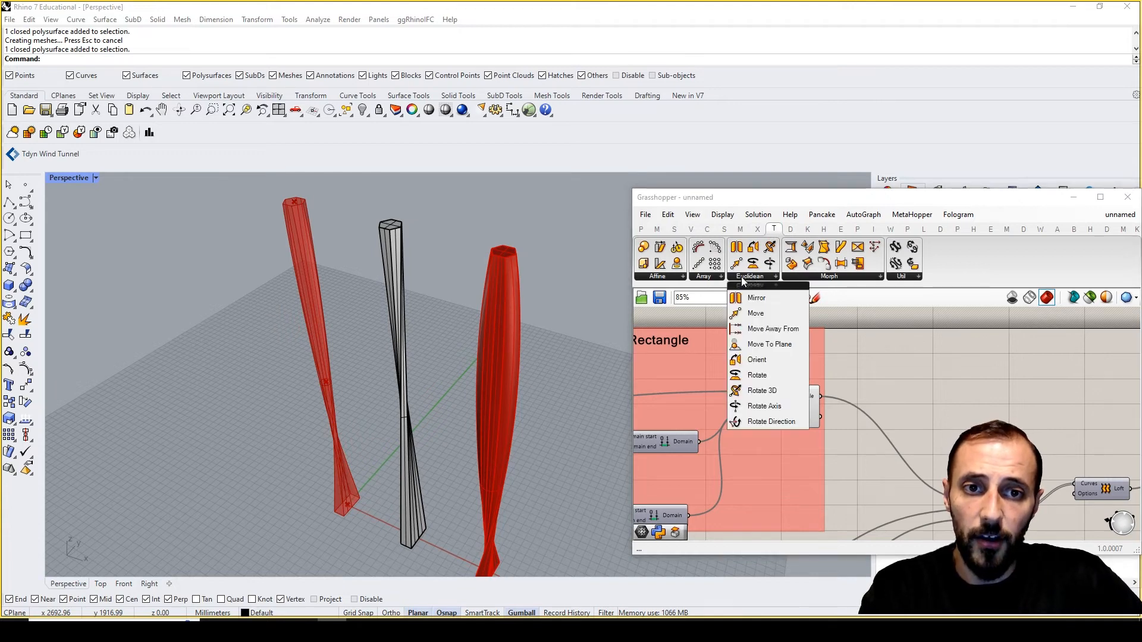
click(759, 377)
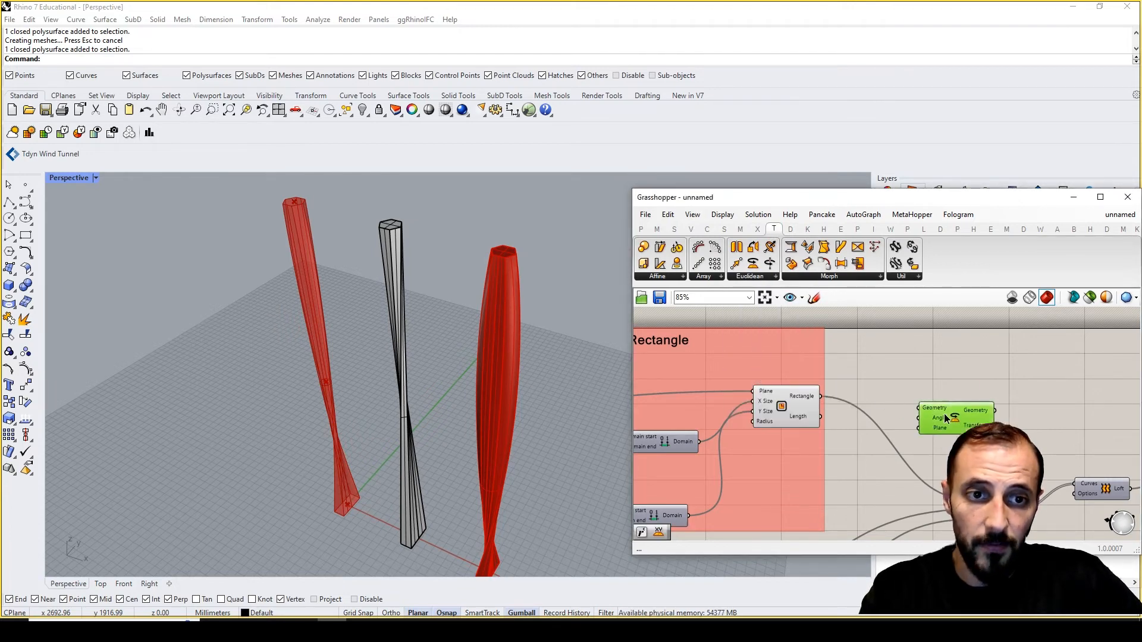
click(930, 401)
drag(820, 395, 897, 394)
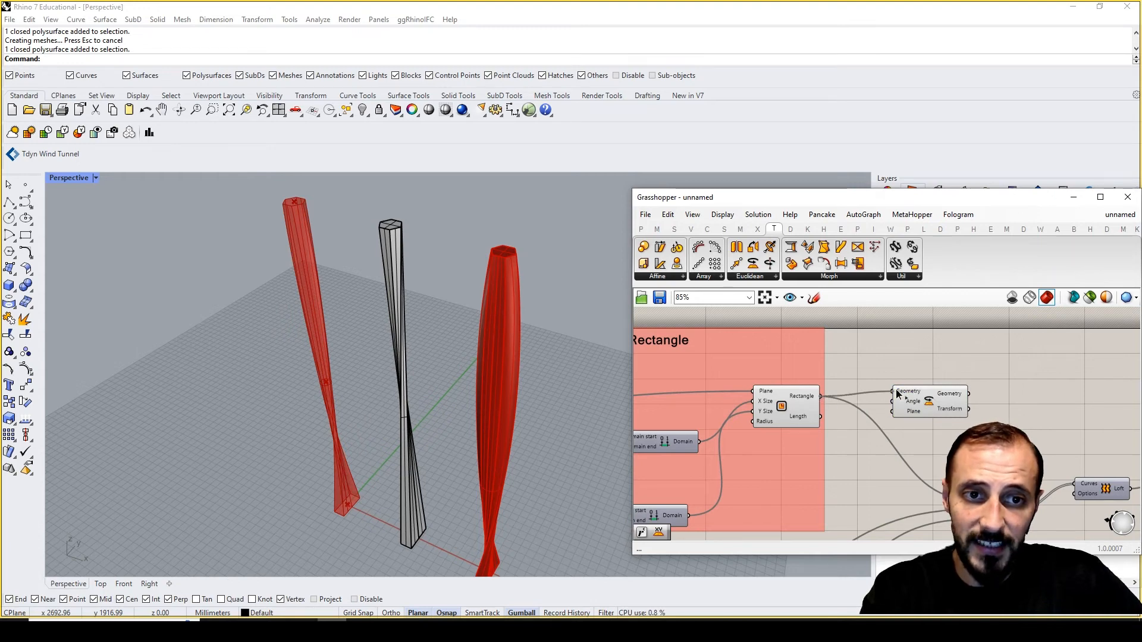
click(932, 409)
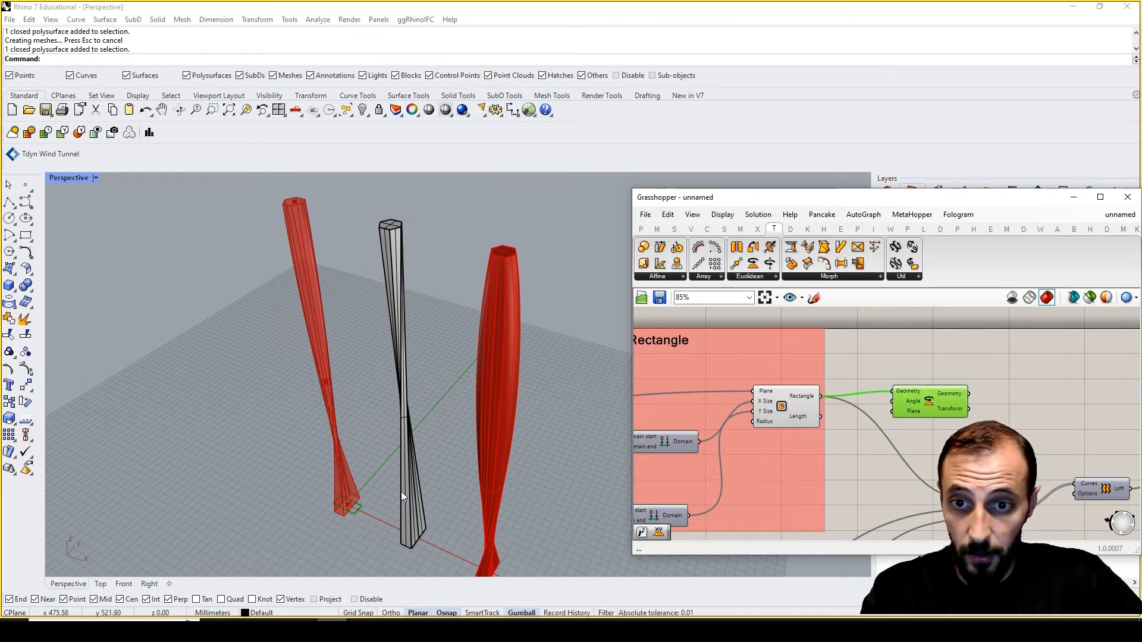
Connect the base plane that feeds the Rectangle to the Plane input of the Rotate component as well
scroll(355, 508, up, 5)
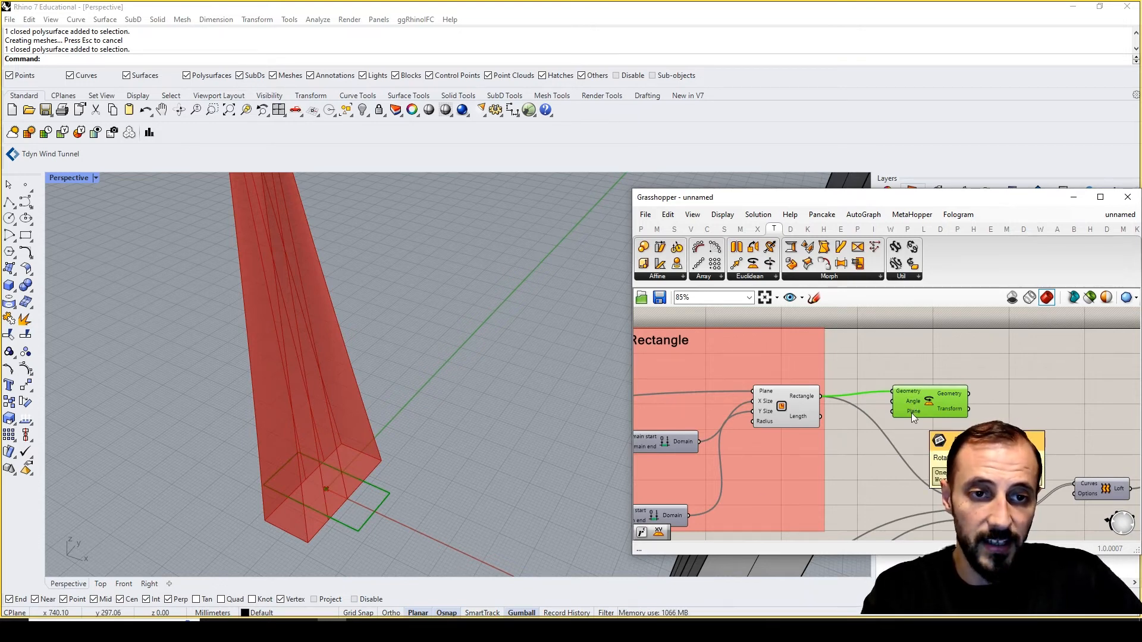
scroll(884, 420, down, 4)
scroll(723, 419, up, 2)
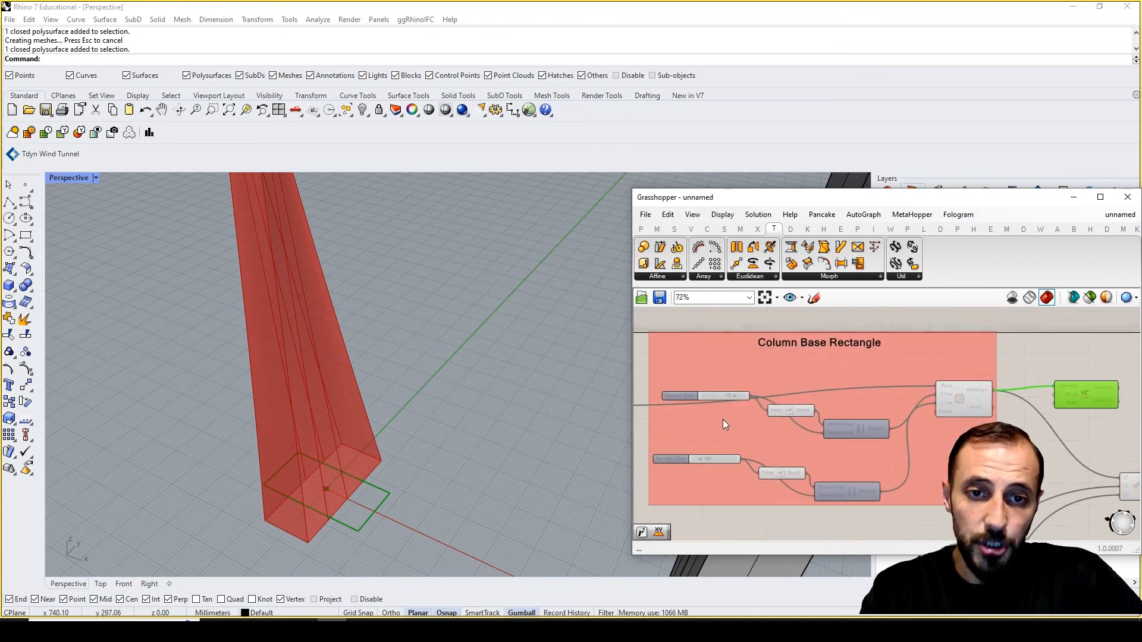
right_drag(723, 420, 901, 425)
drag(797, 412, 1082, 391)
scroll(814, 402, down, 4)
scroll(946, 410, up, 4)
scroll(1059, 392, up, 4)
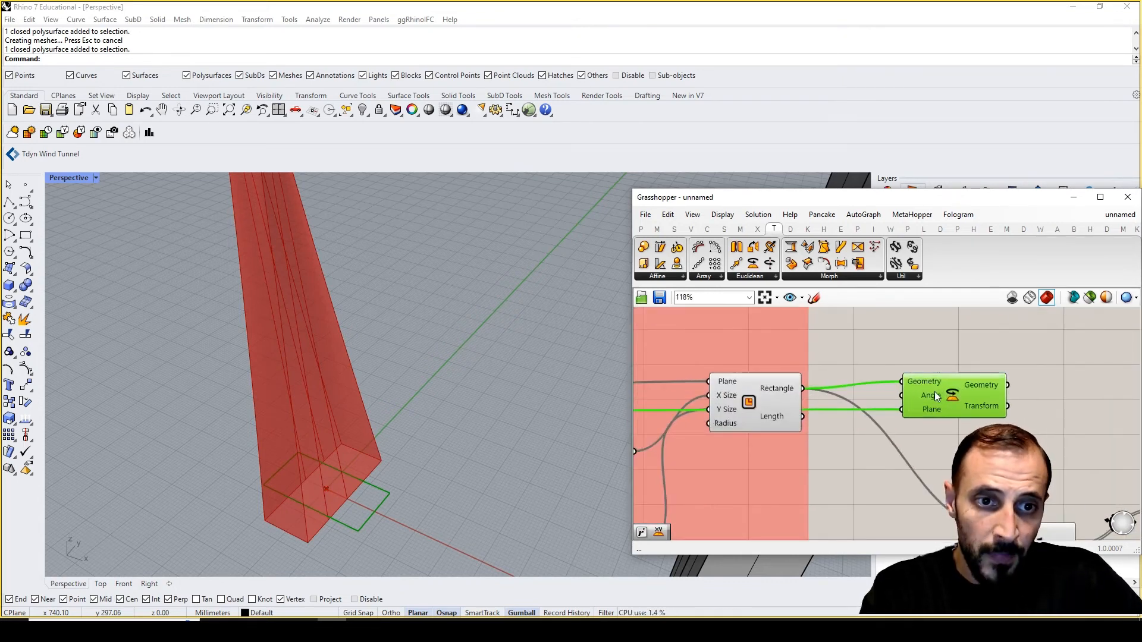
Add a number slider with the value 90 above the base Rectangle component for the rotation angle
double_click(892, 347)
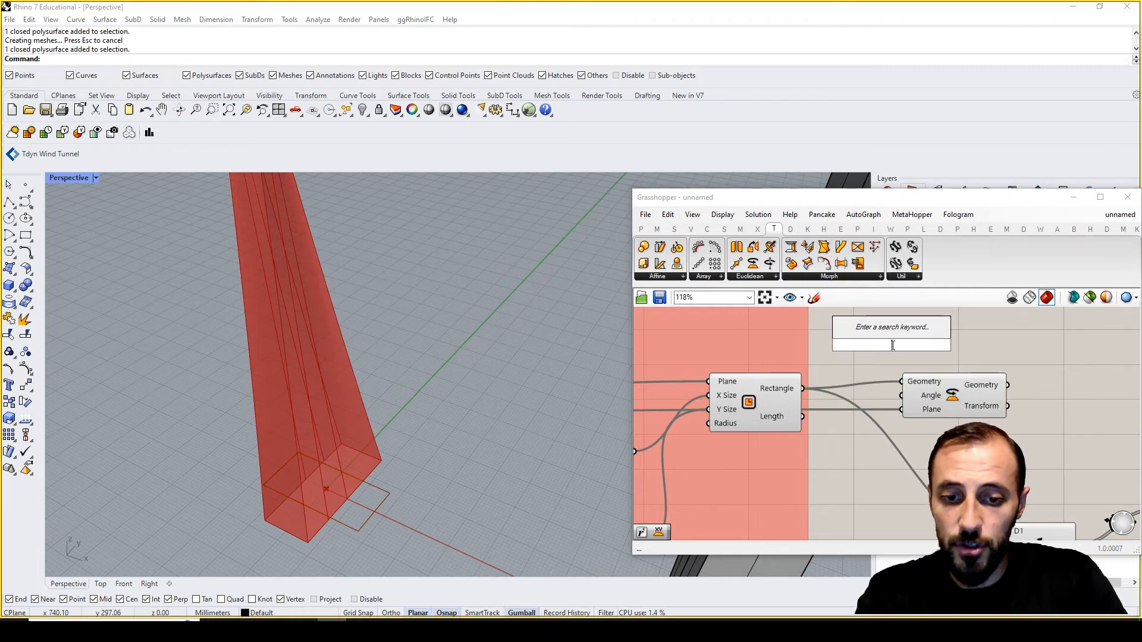
key(Escape)
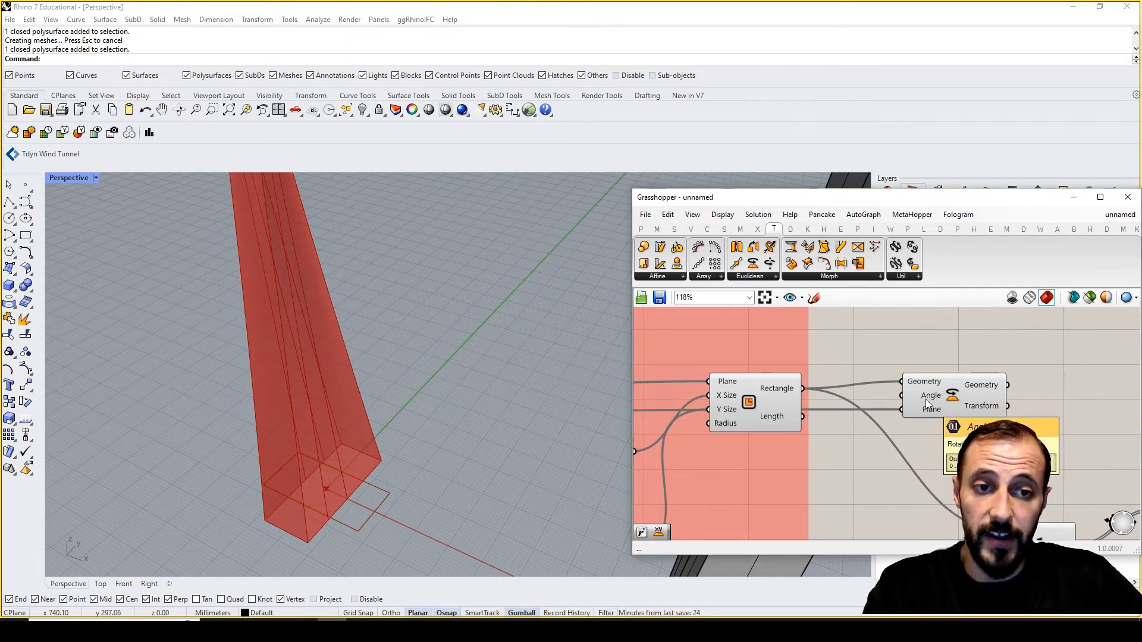
double_click(856, 324)
text(90)
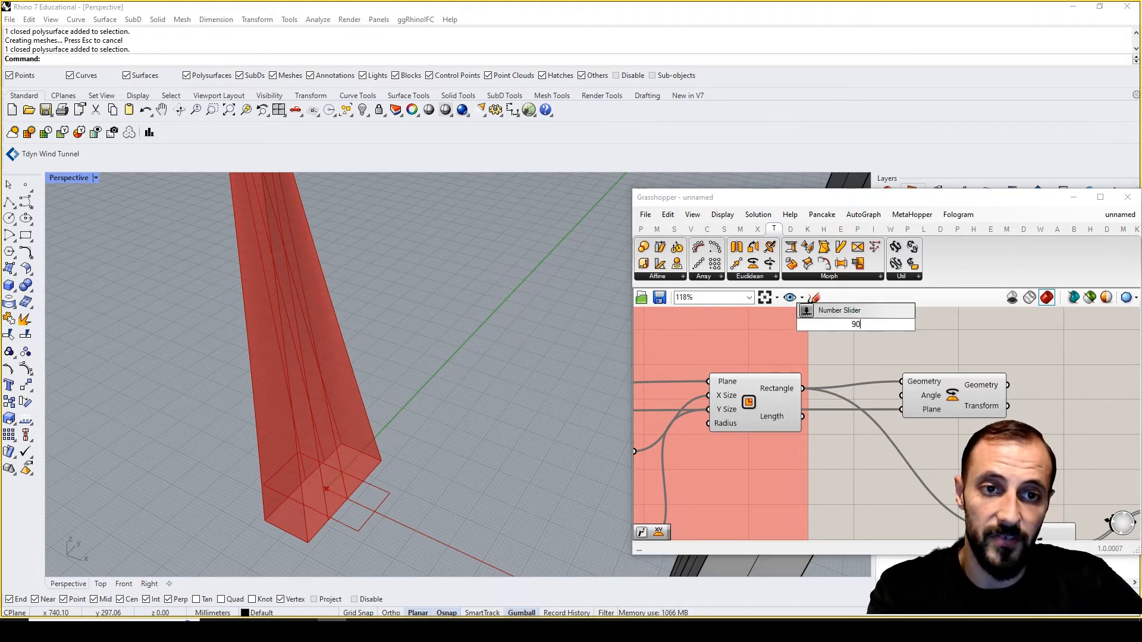
key(Return)
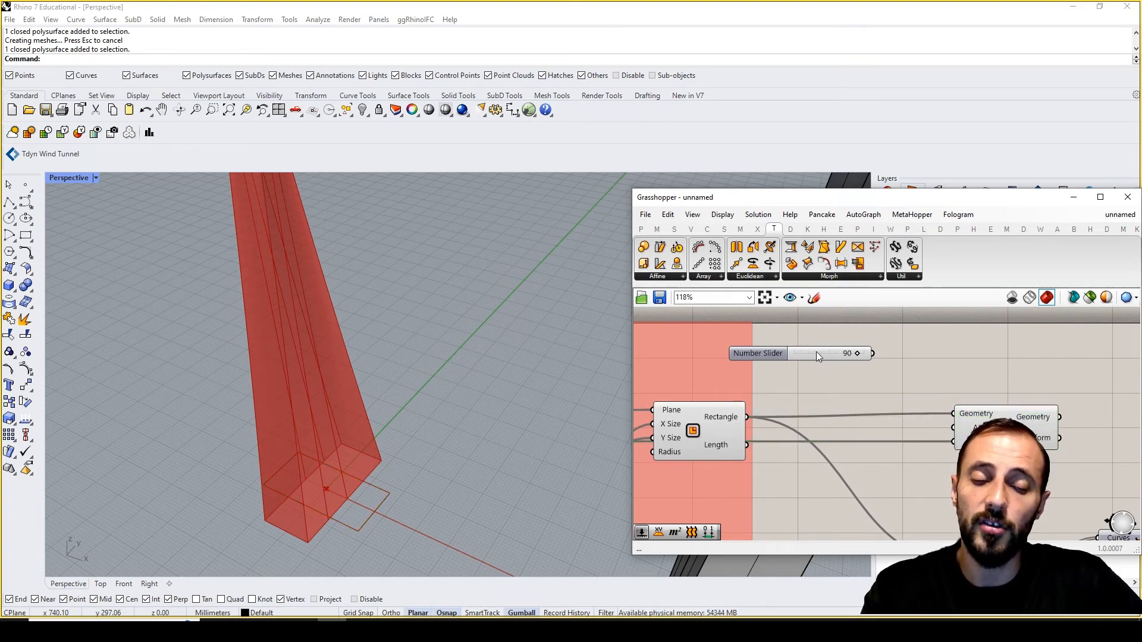
mouse_move(816, 355)
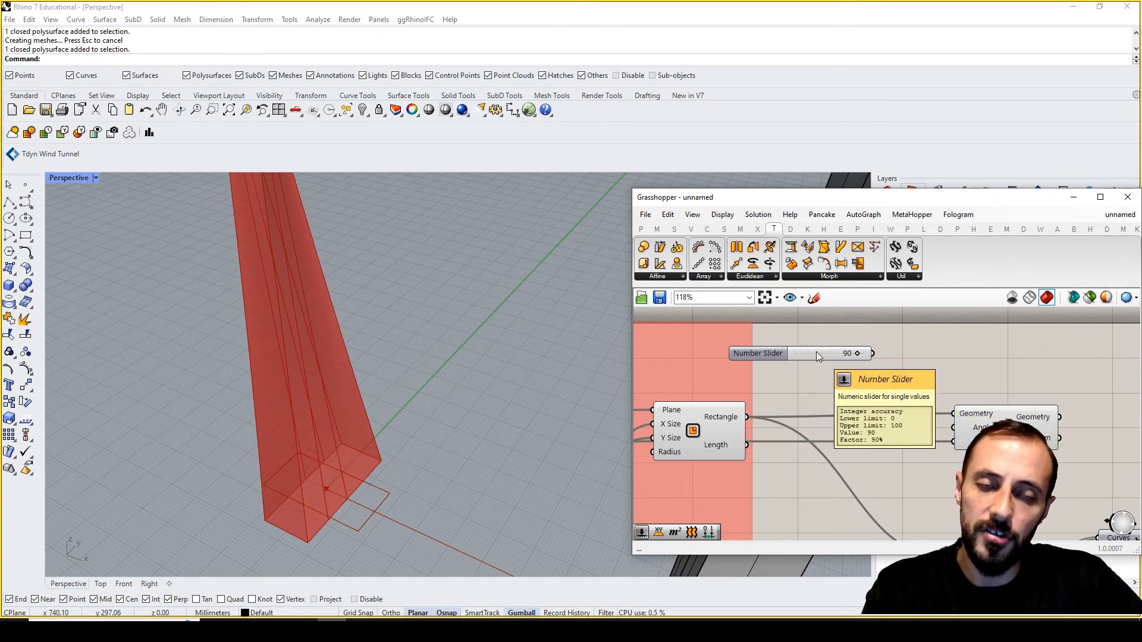
Add a Radians component, feed its Degrees input from the 90 slider and connect its output to the Rotate's Angle input
click(656, 231)
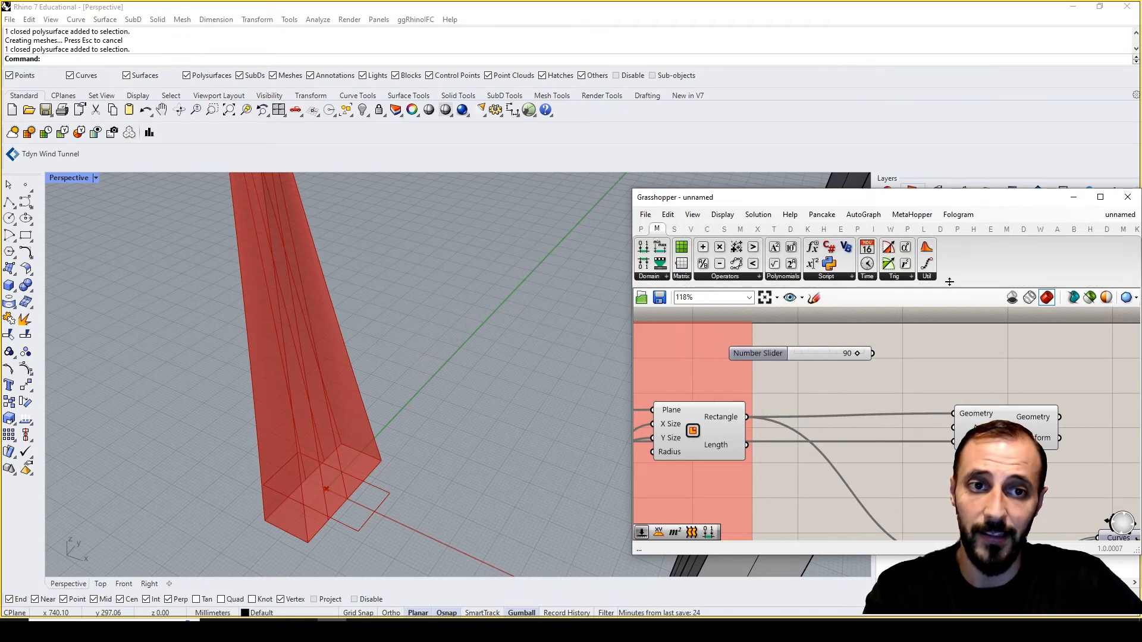
click(911, 277)
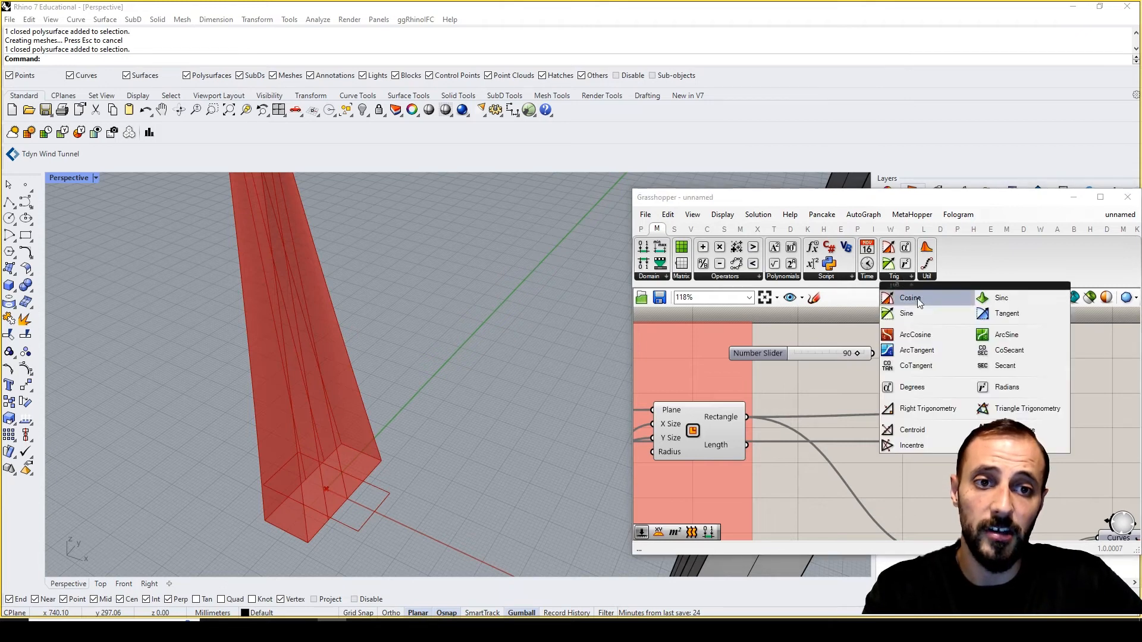
click(992, 389)
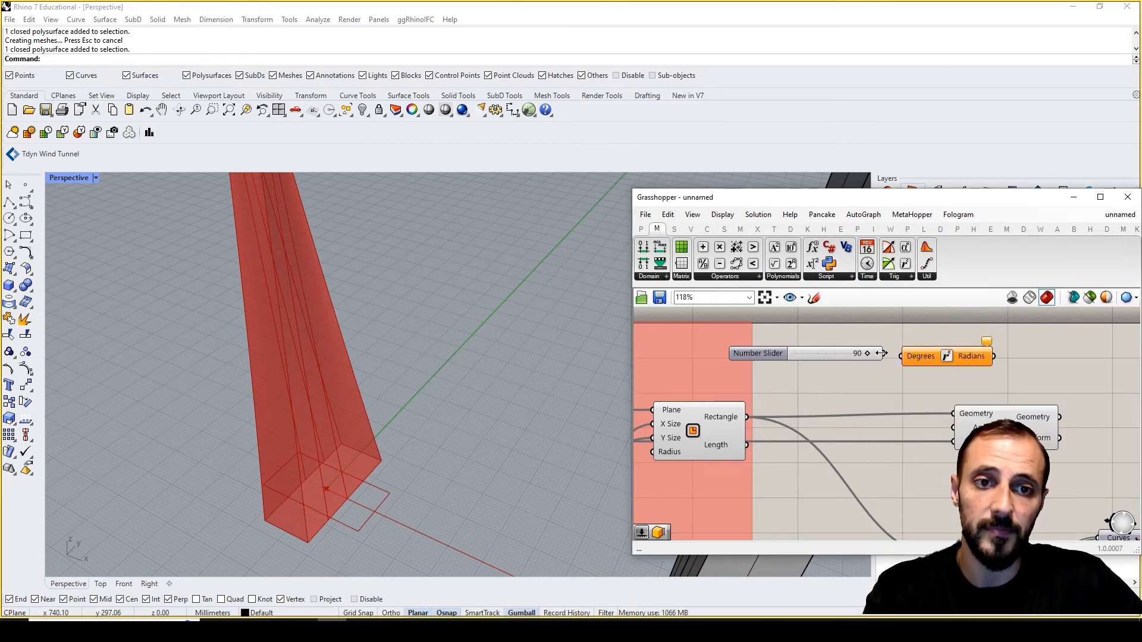
drag(994, 356, 955, 424)
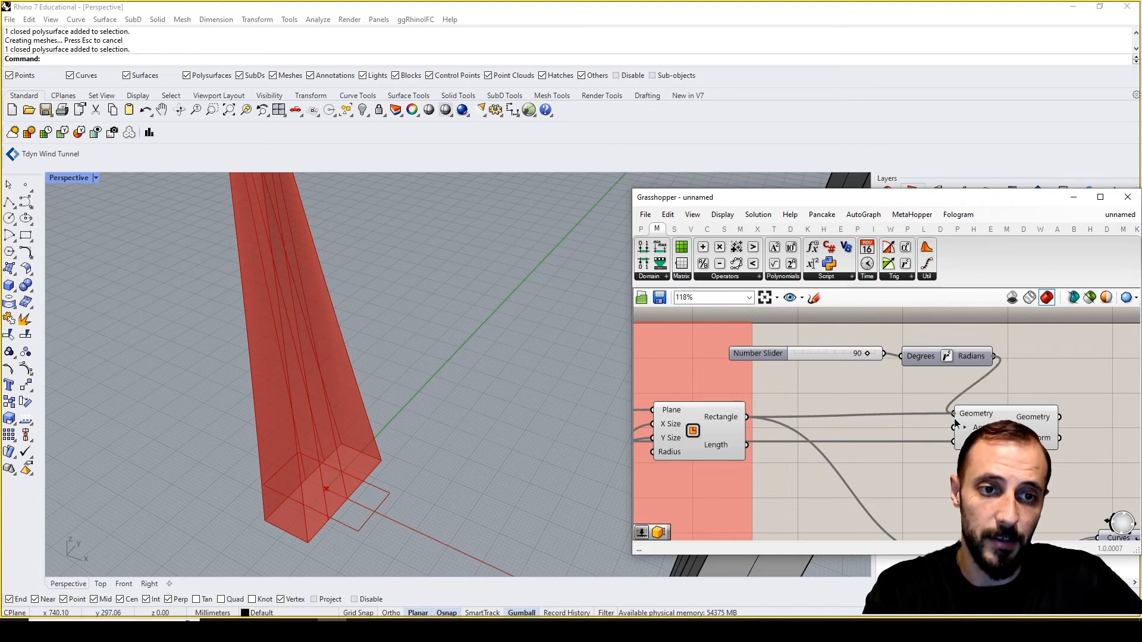
Move the angle slider and Radians component below the Rectangle wires, and shift the Rotate component away from them
drag(840, 376, 837, 378)
drag(924, 356, 949, 482)
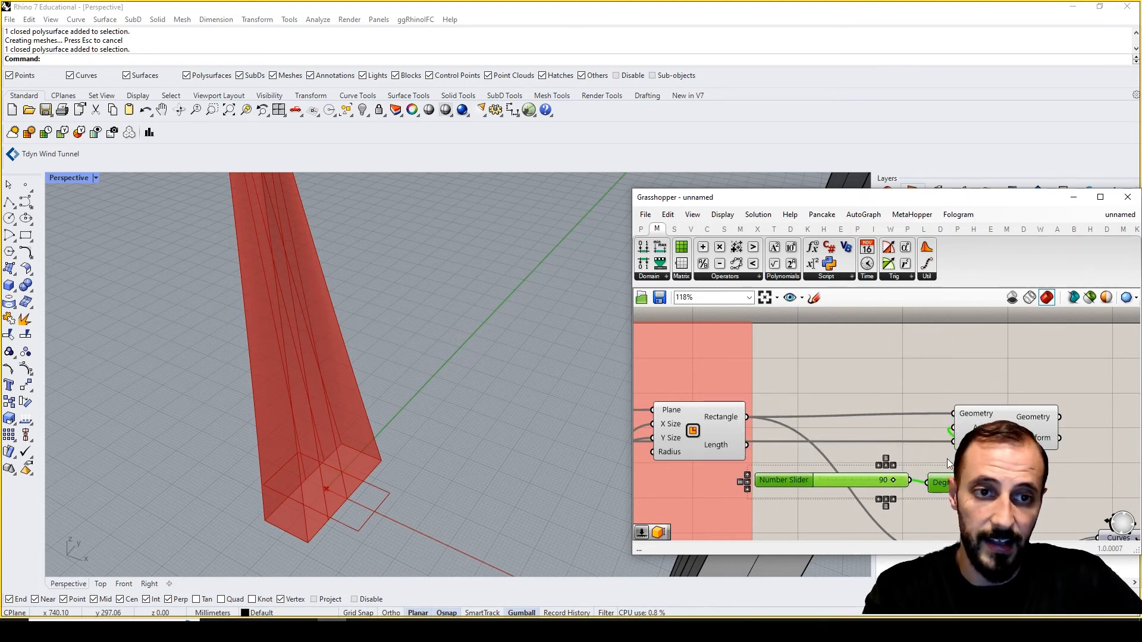
right_drag(947, 459, 850, 442)
drag(909, 410, 1038, 406)
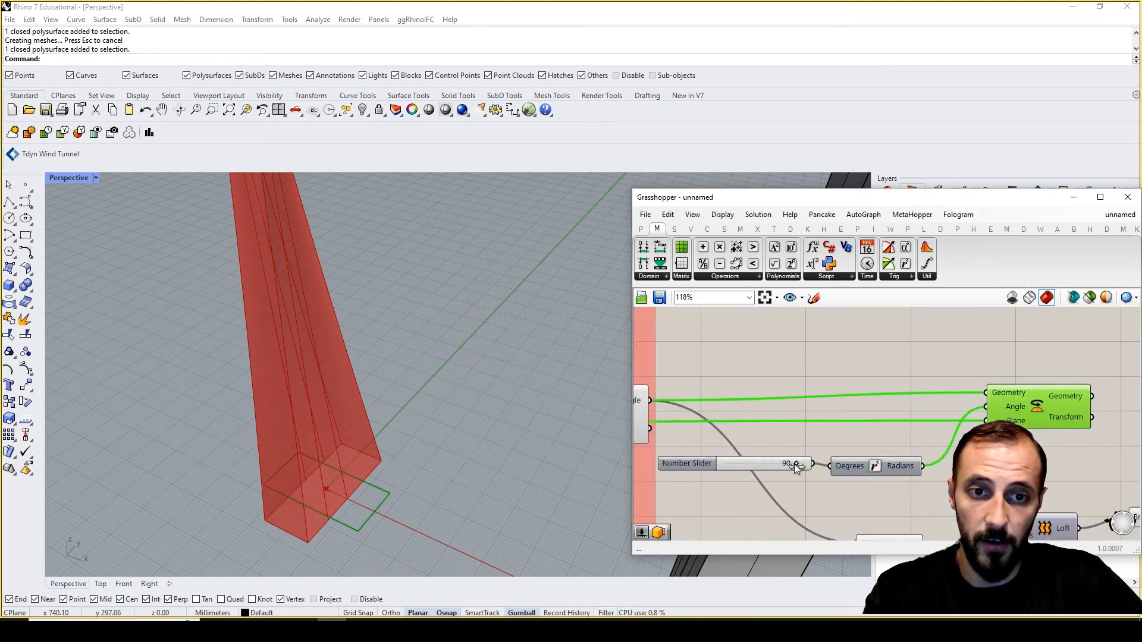
Raise the rotation angle slider's maximum to 360 and set its value to 90
mouse_move(794, 464)
mouse_down()
mouse_move(804, 464)
mouse_move(786, 472)
mouse_up()
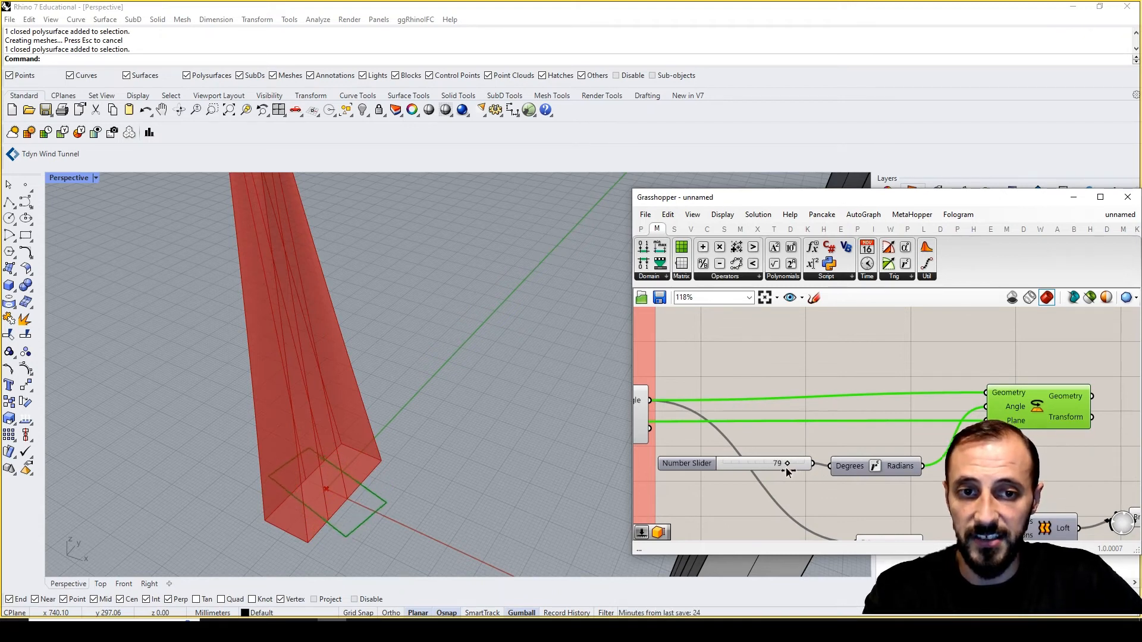
drag(794, 472, 803, 472)
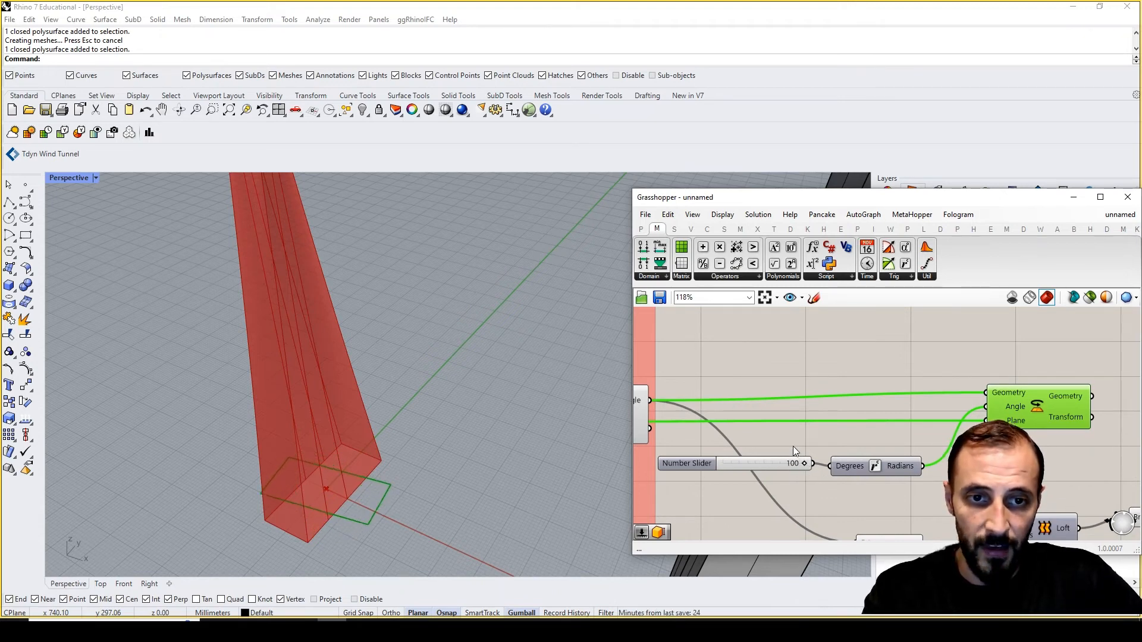
right_click(763, 464)
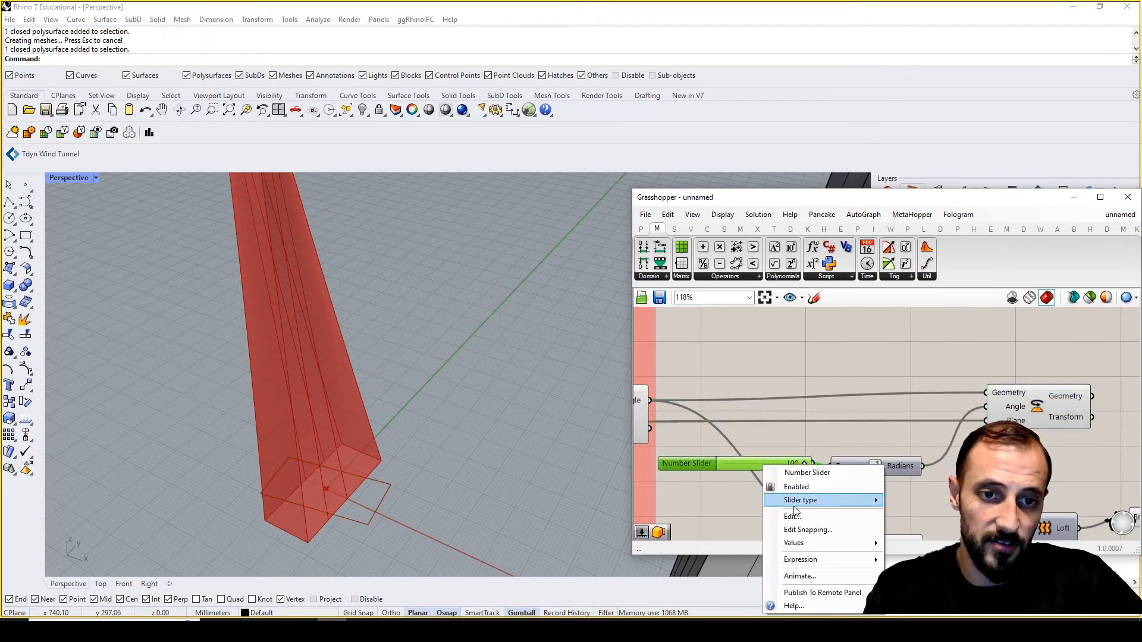
click(794, 516)
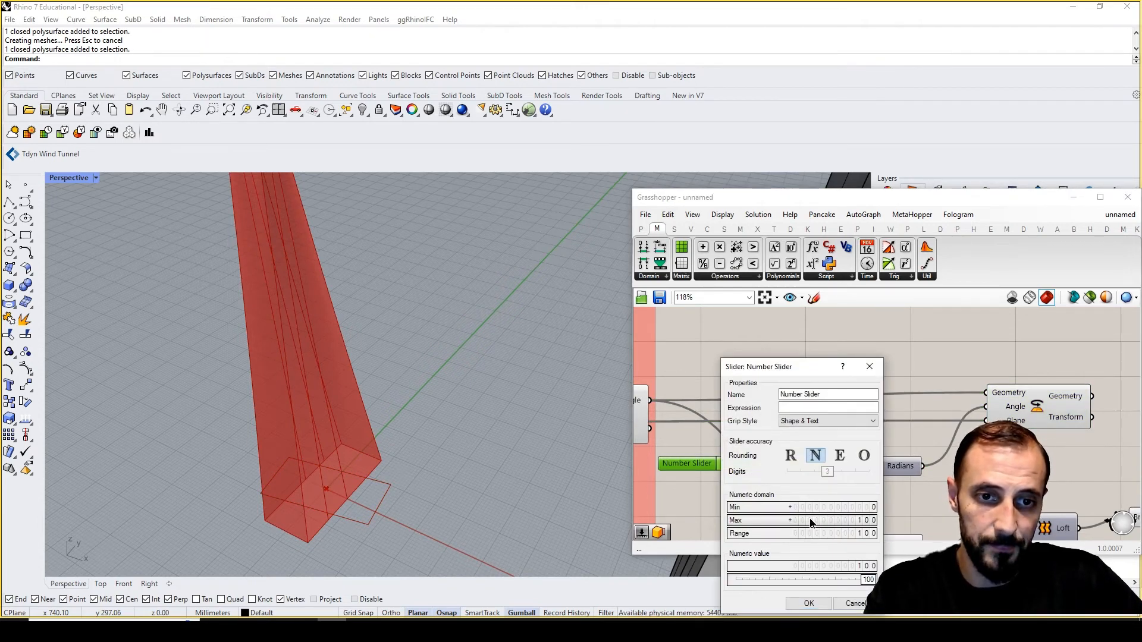
click(810, 523)
text(360)
key(Return)
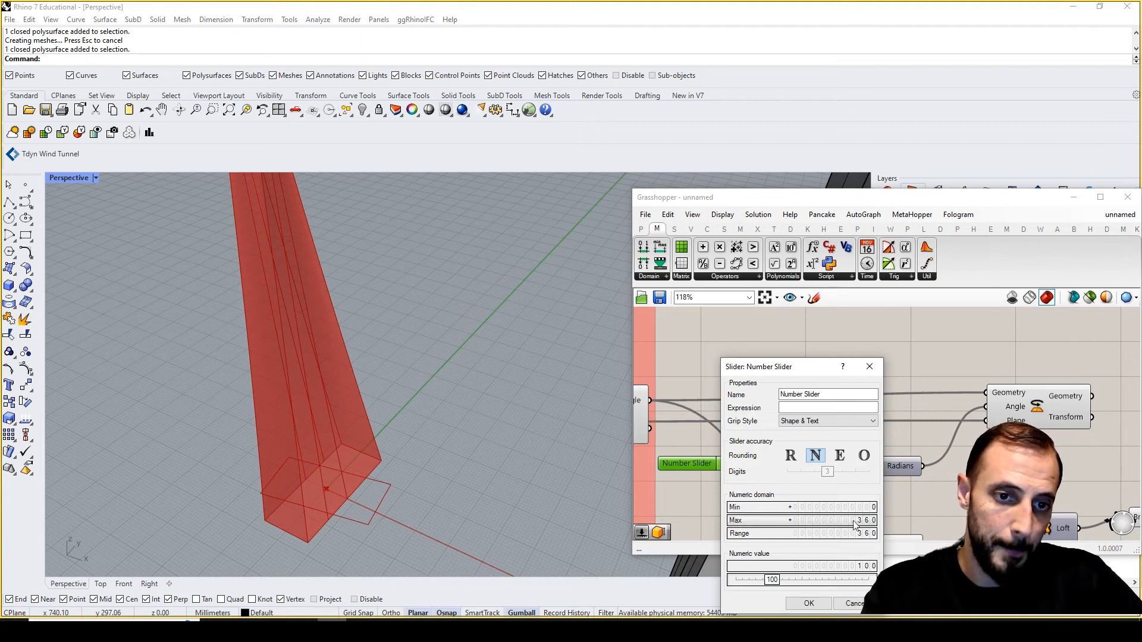
click(809, 603)
drag(748, 464, 816, 471)
mouse_move(726, 474)
mouse_down()
mouse_move(776, 470)
mouse_move(740, 465)
mouse_up()
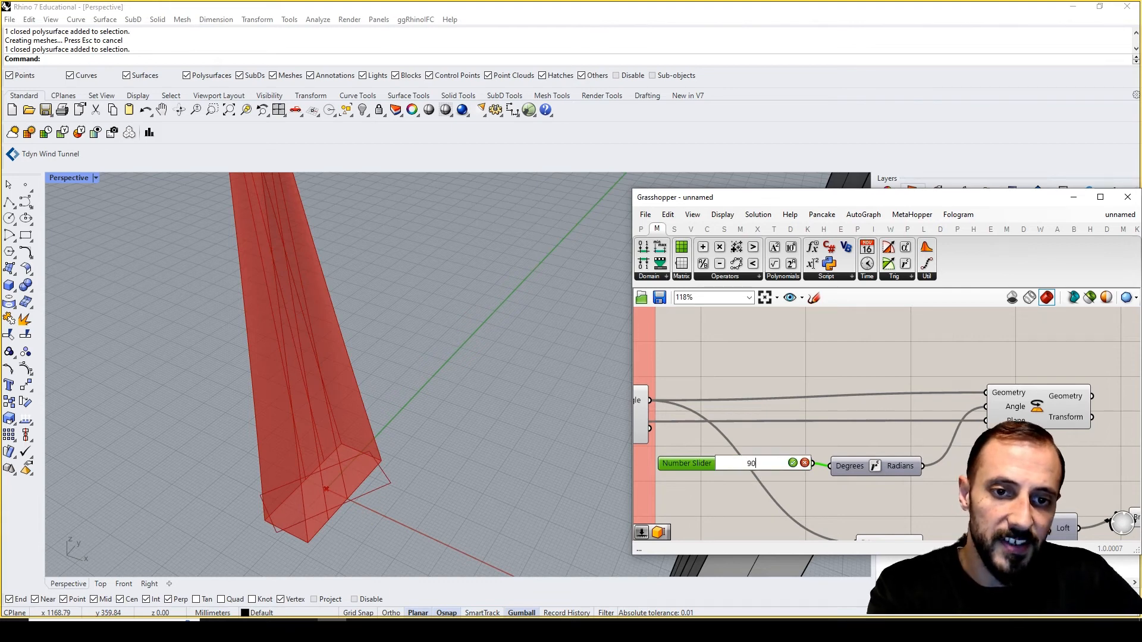
Connect the Rotate's Geometry output to the Merge's D1 input in place of the unrotated rectangle
right_drag(1032, 460, 961, 437)
scroll(962, 437, down, 3)
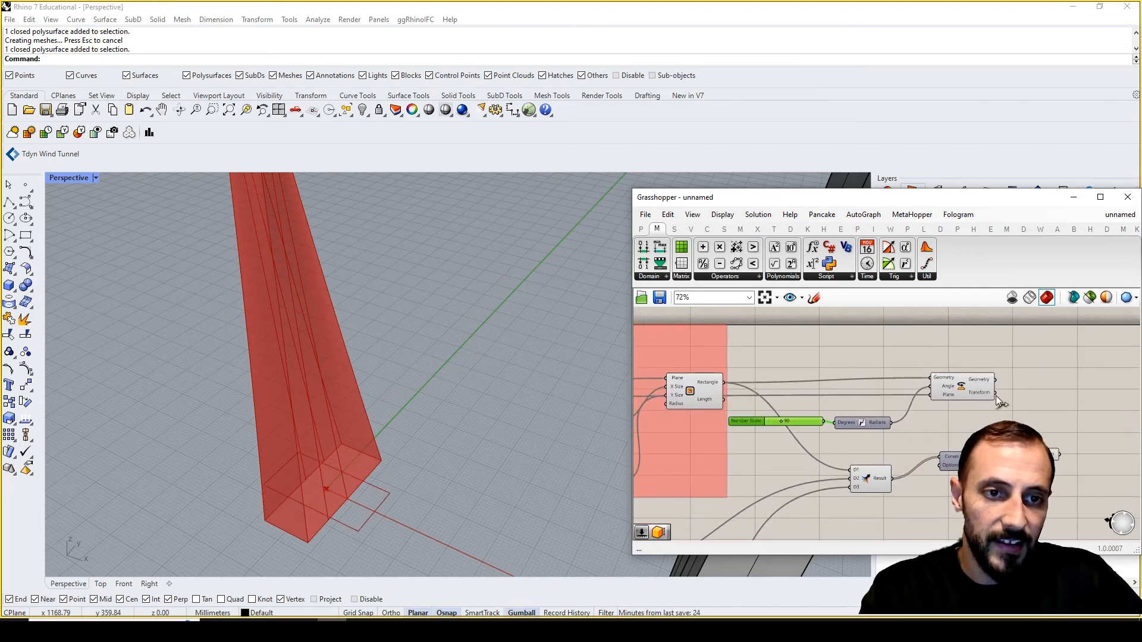
drag(994, 379, 850, 469)
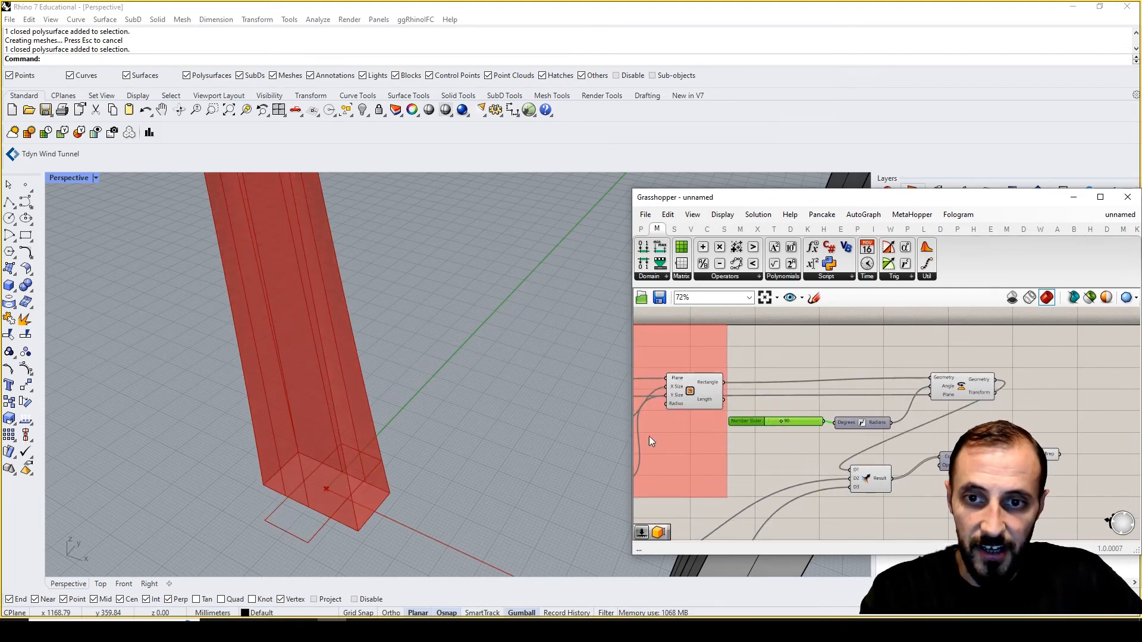
scroll(358, 433, down, 5)
scroll(352, 398, down, 5)
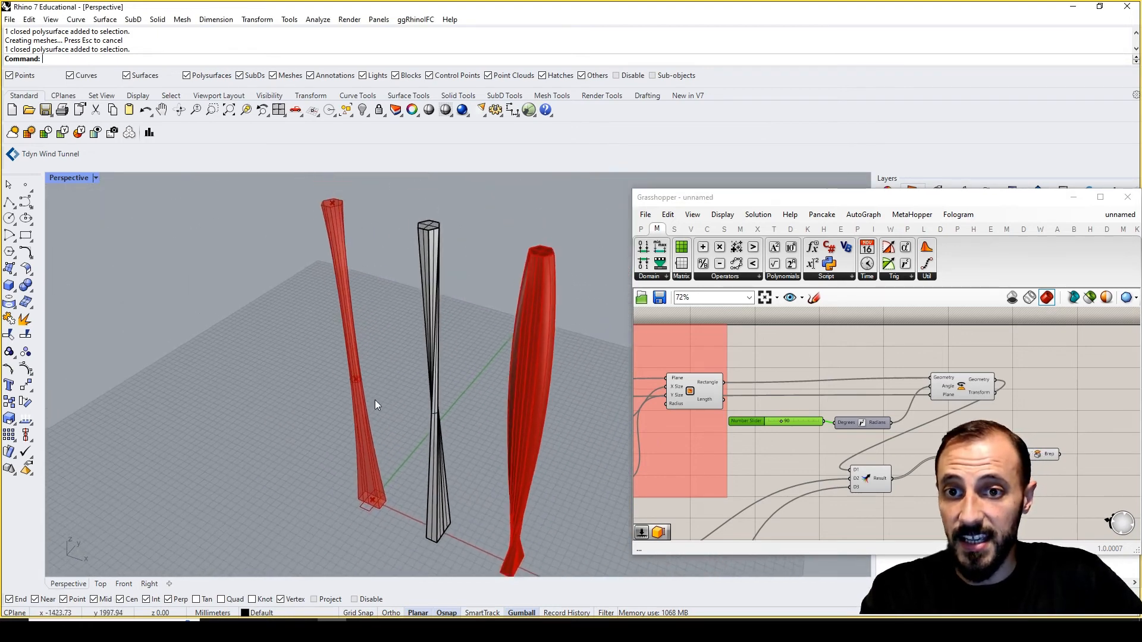
Bake the capped column with the rotated base onto Layer 02
drag(1080, 446, 1061, 478)
click(945, 434)
right_drag(823, 439, 874, 418)
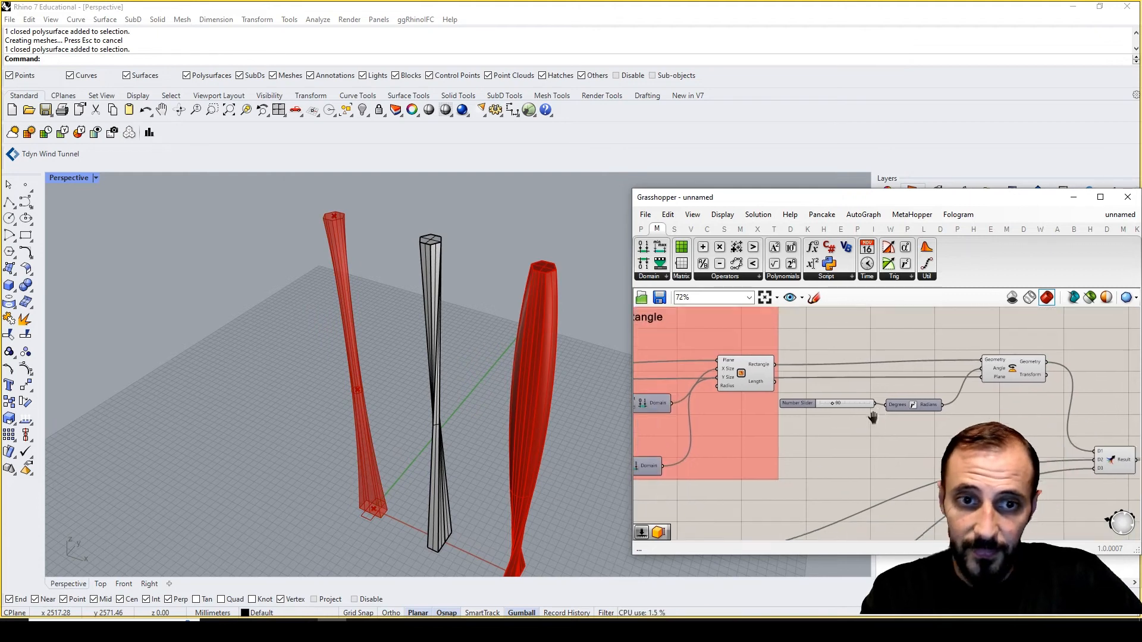
scroll(951, 418, down, 1)
right_drag(961, 418, 751, 421)
right_click(1016, 434)
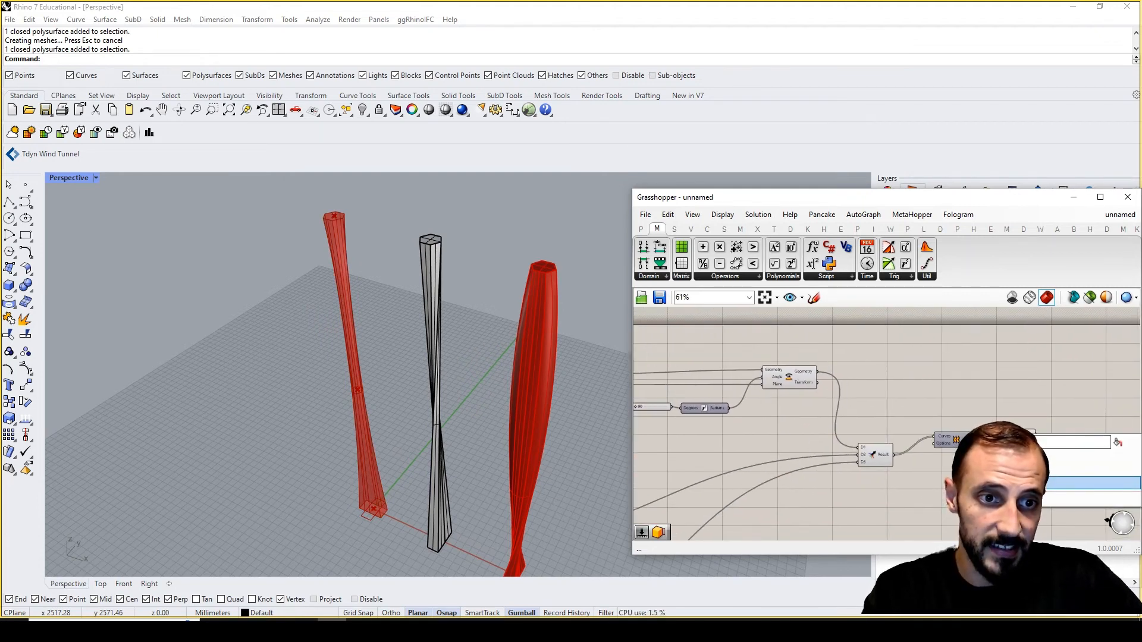
click(1021, 483)
click(1013, 413)
click(982, 582)
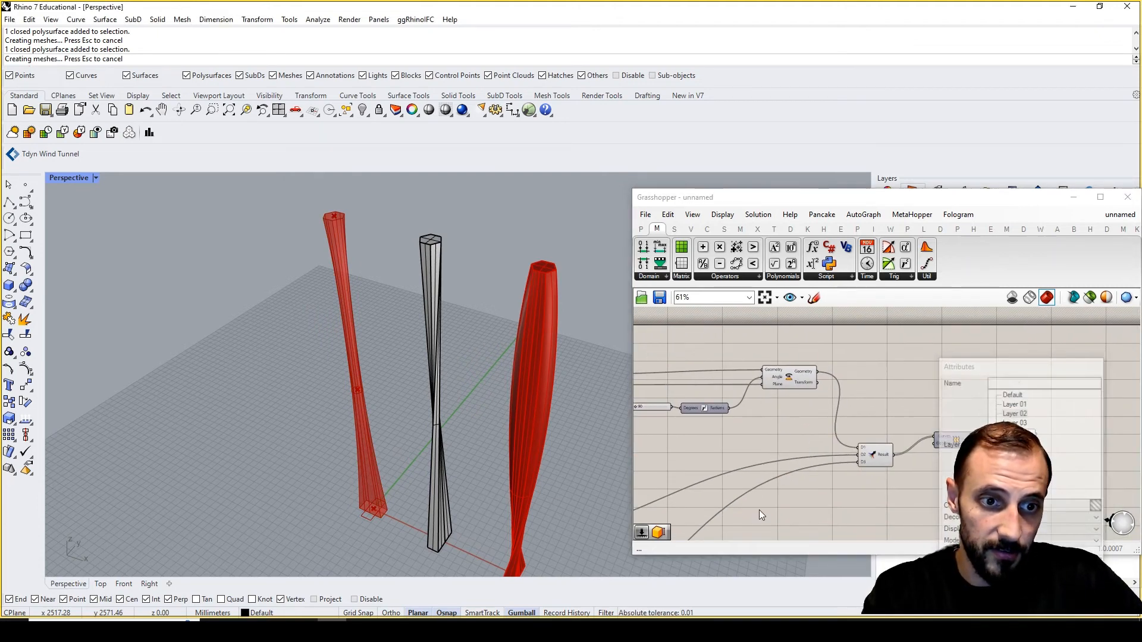
Move the newly baked column along the X axis so it stands beyond the other baked columns in the row
click(363, 387)
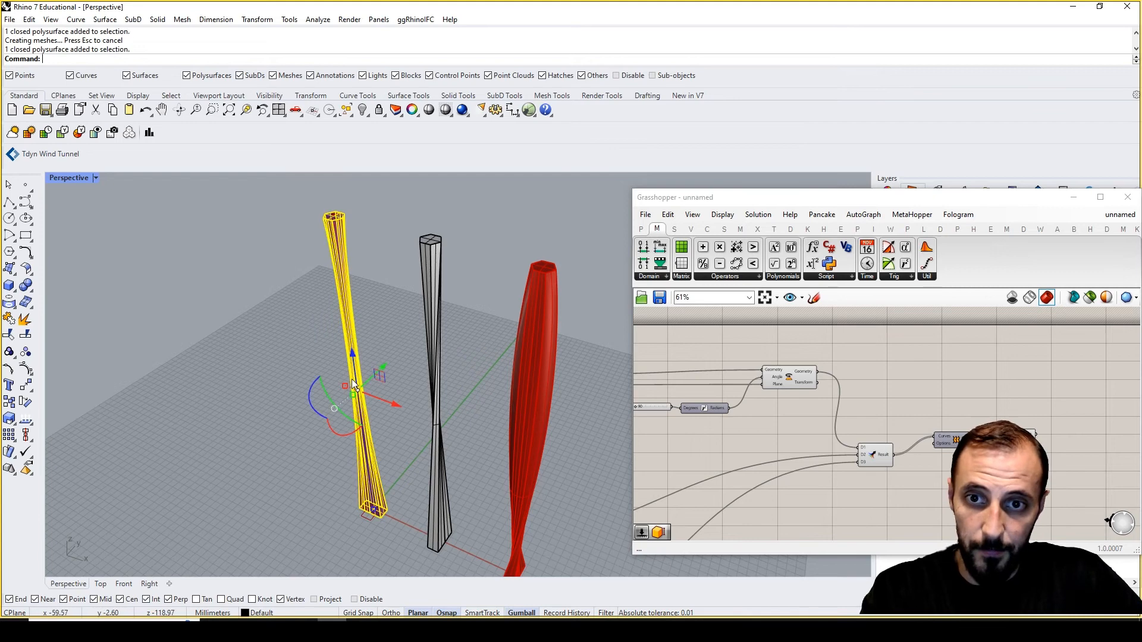
click(389, 400)
text(100)
key(Return)
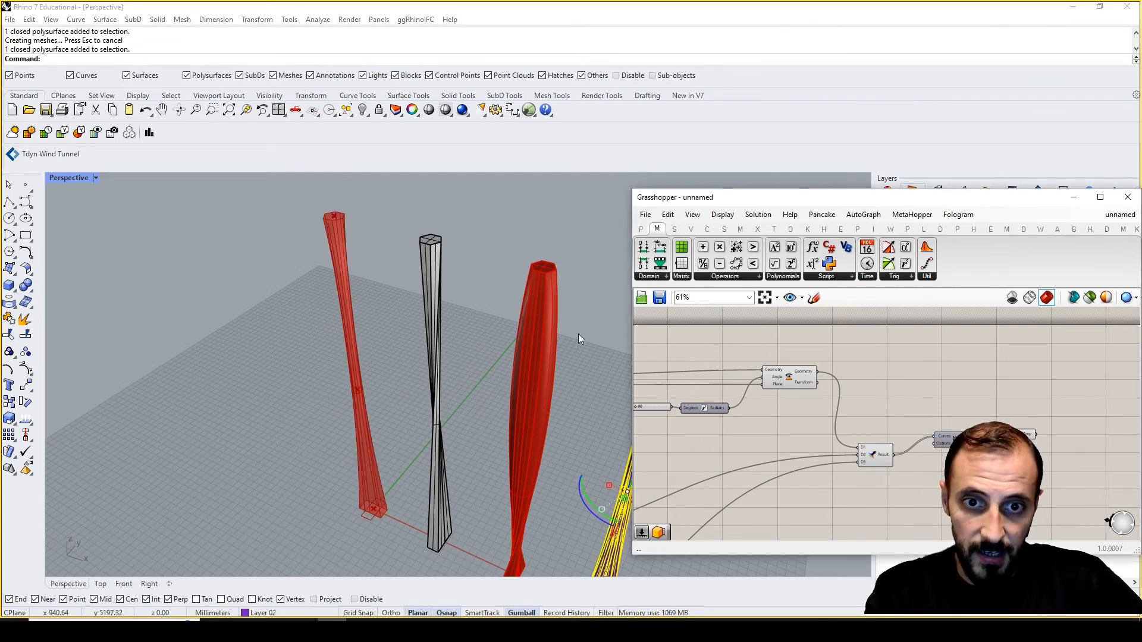
shift+right_drag(581, 334, 523, 304)
click(587, 360)
shift+right_drag(587, 360, 573, 297)
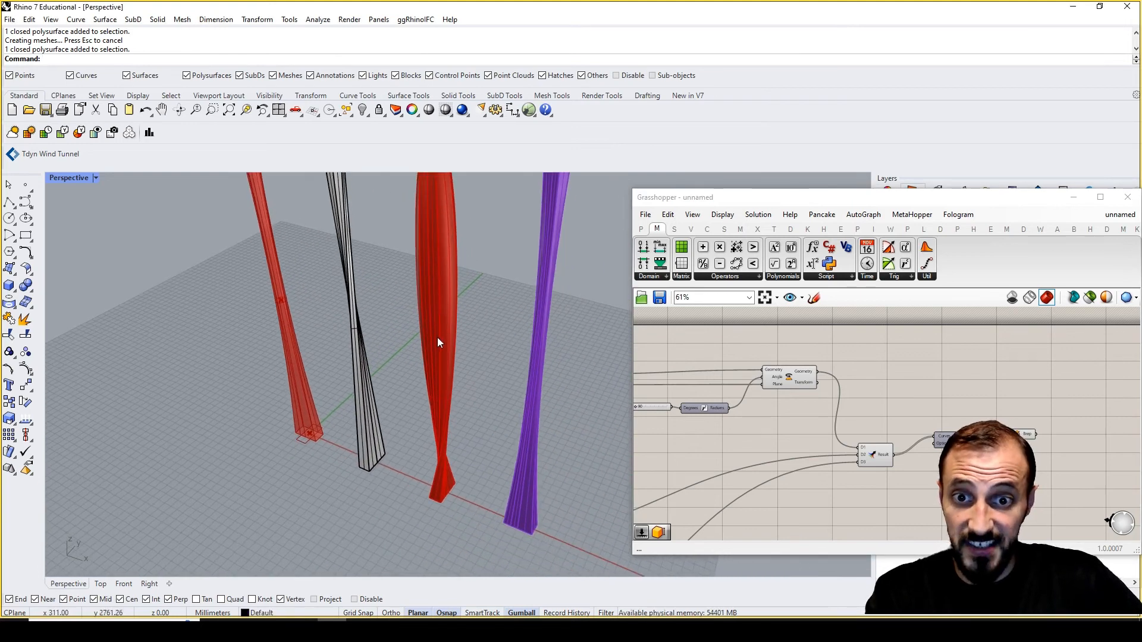
shift+right_drag(437, 342, 423, 355)
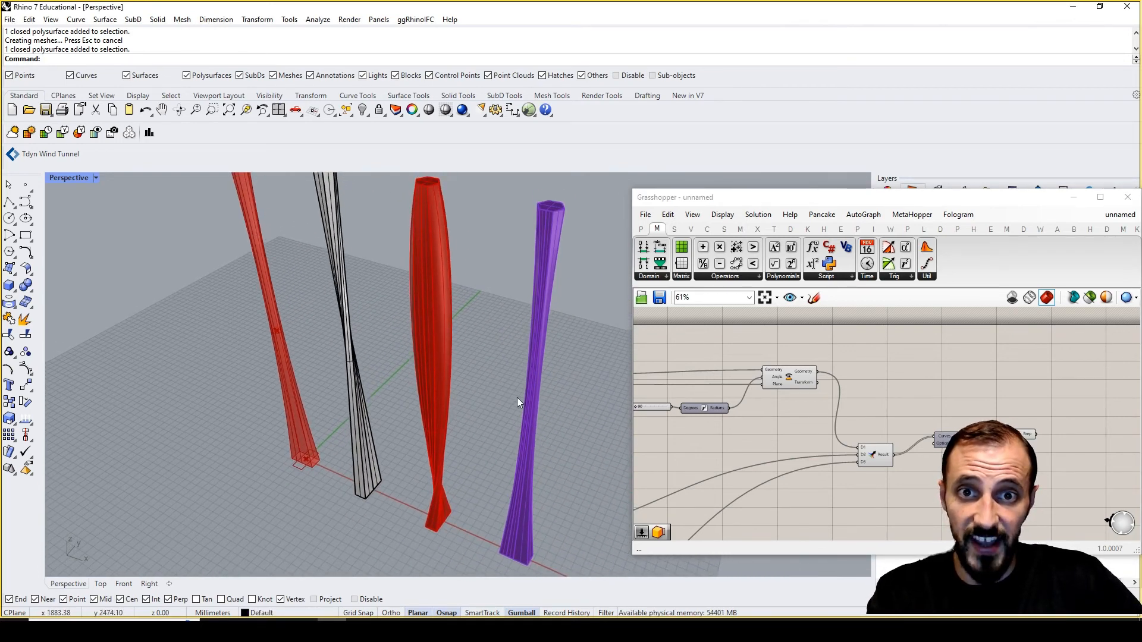
Group the angle slider, Radians and Rotate components, shift the group away from the base rectangle group and colour it green
right_drag(826, 420, 951, 394)
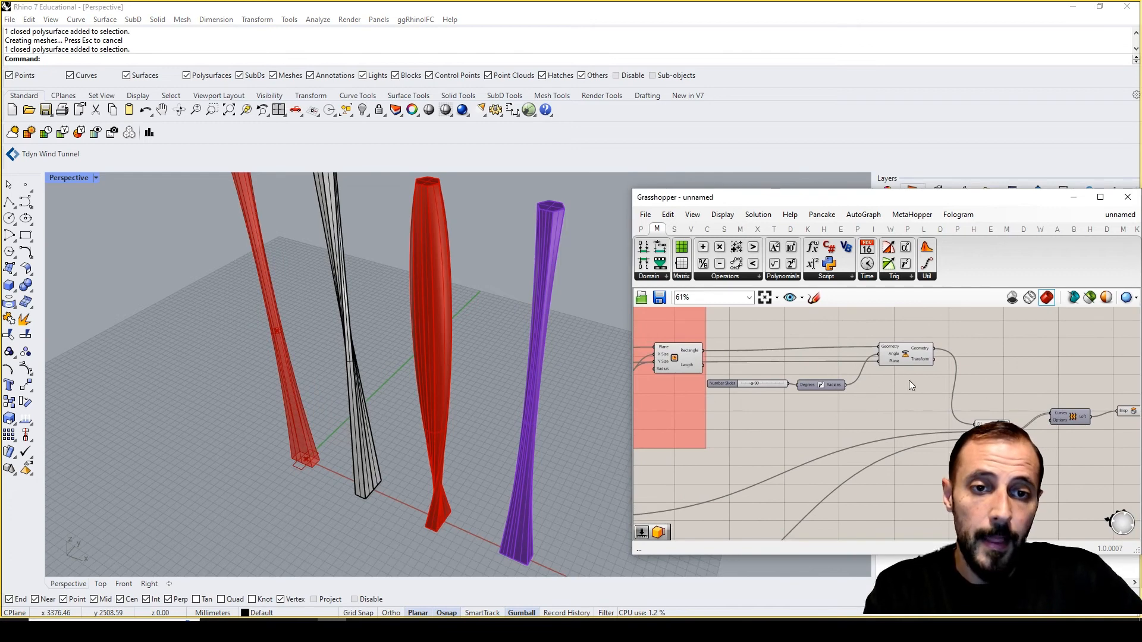
drag(918, 327, 738, 425)
right_click(738, 425)
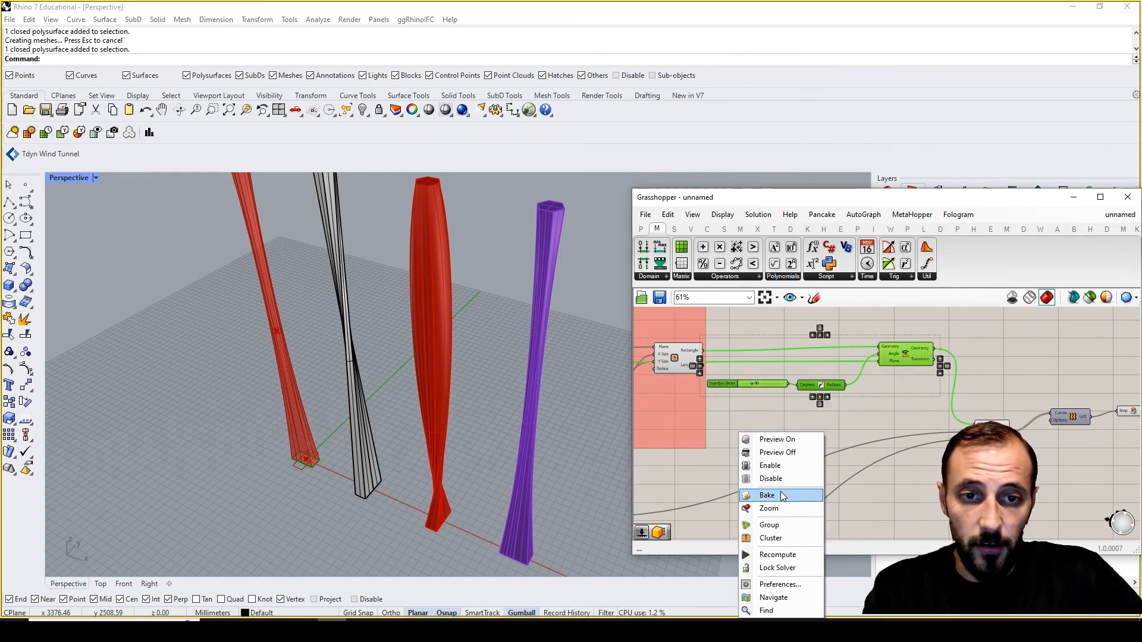
click(782, 522)
drag(766, 349, 801, 344)
right_click(777, 371)
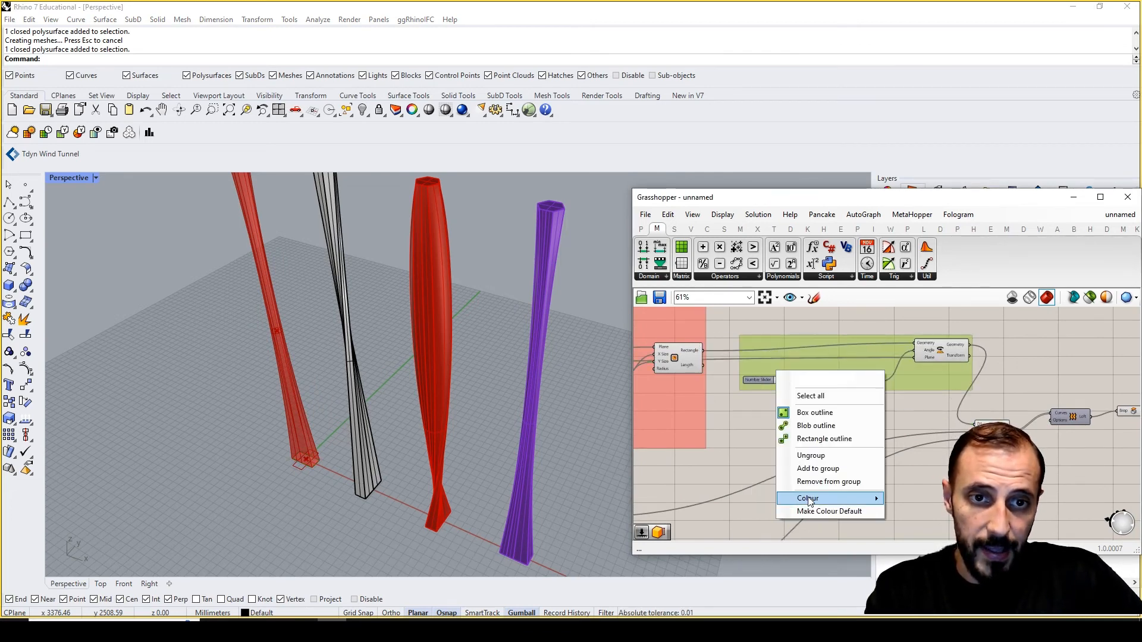
click(874, 511)
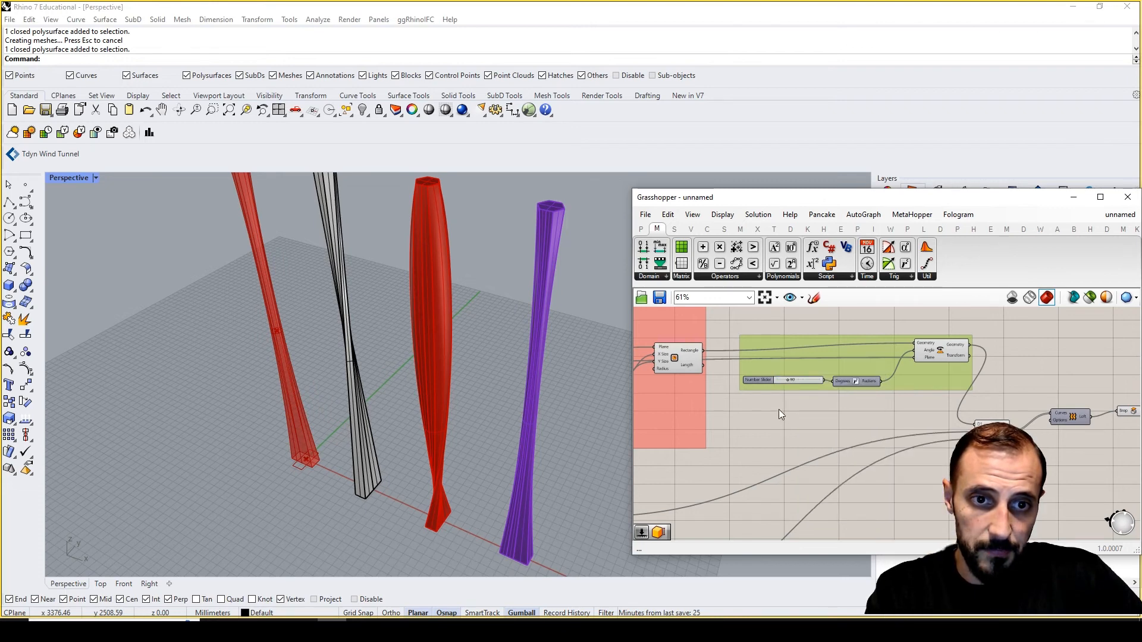
right_click(798, 370)
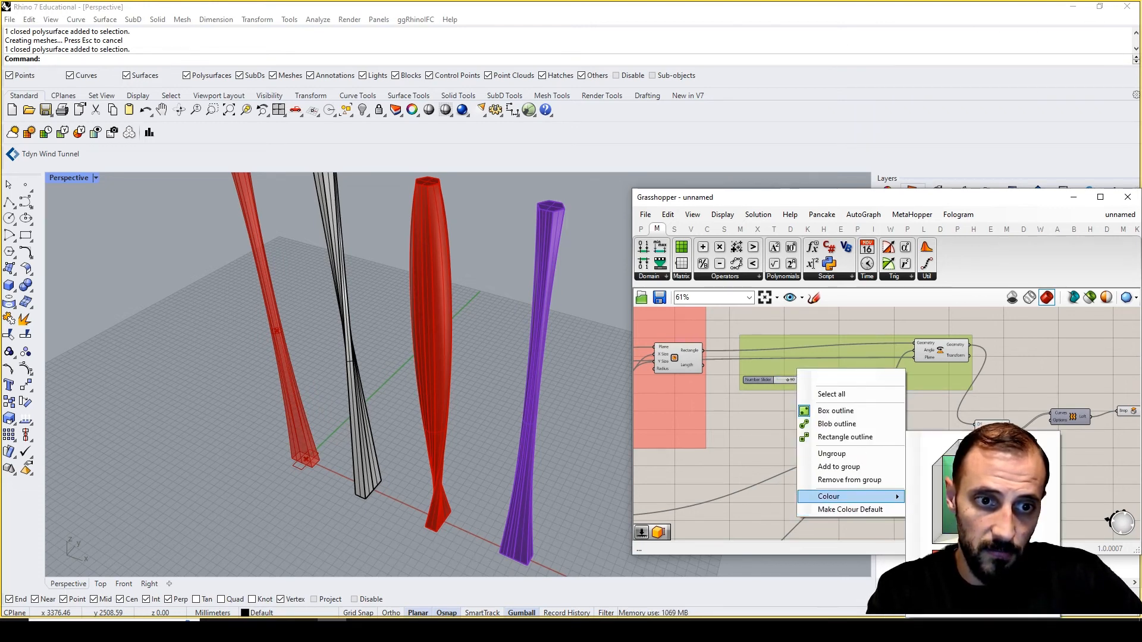
click(746, 436)
Label the green group "Column Base Rectangle_Rotated" with an edited copy of the base rectangle's label, and include the label in the group
right_drag(719, 404, 879, 443)
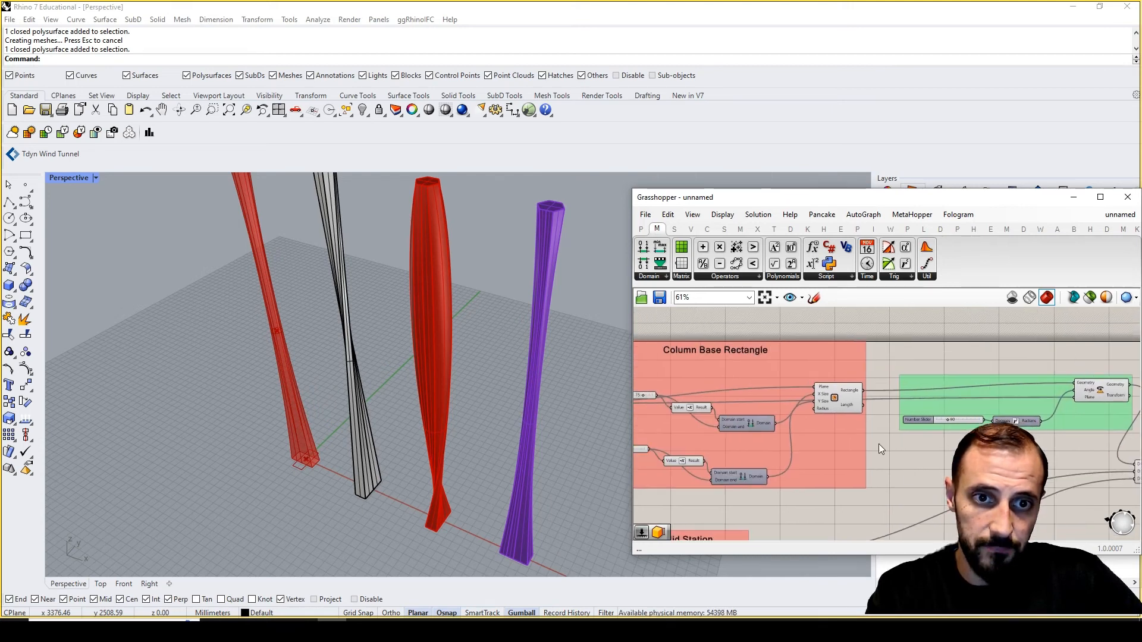
click(712, 351)
alt+drag(712, 351, 990, 362)
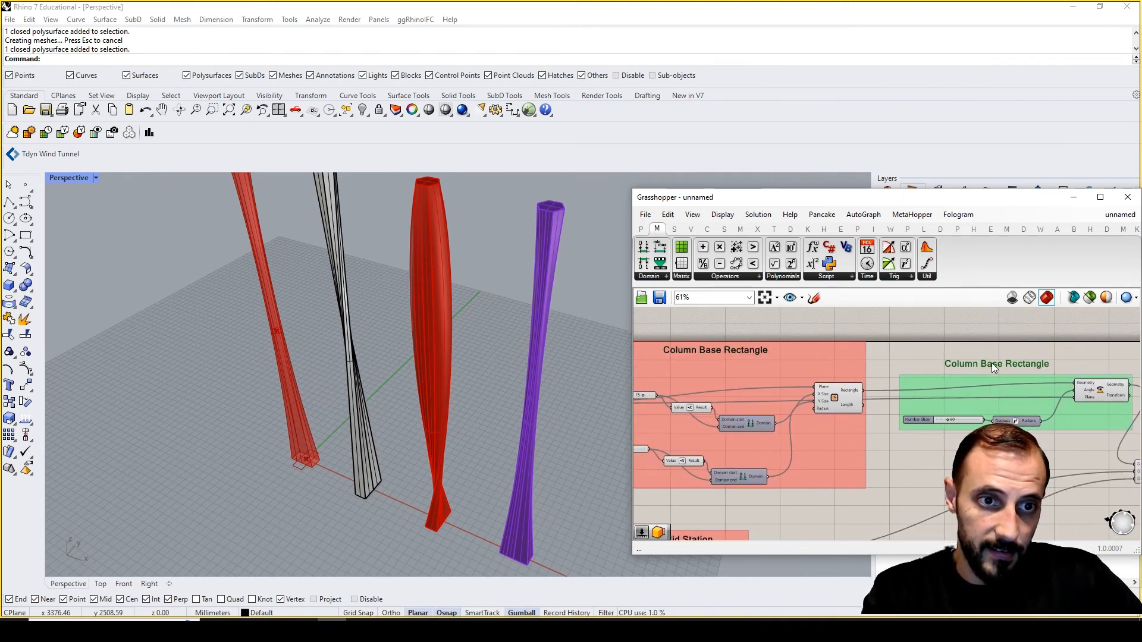
double_click(991, 362)
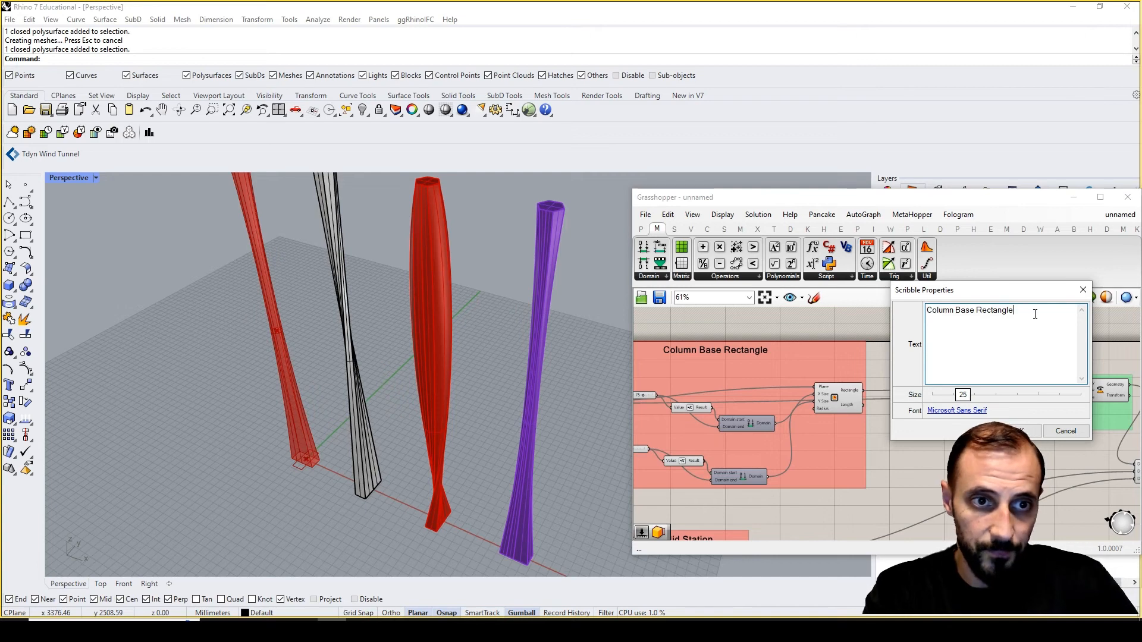
text(Rotated)
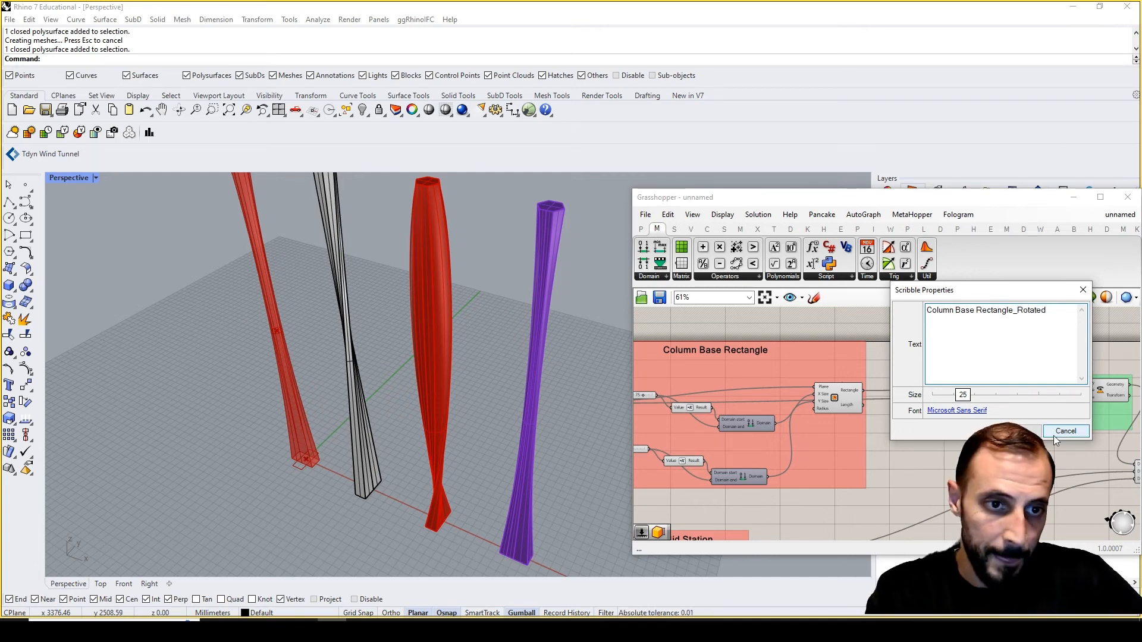
click(1019, 431)
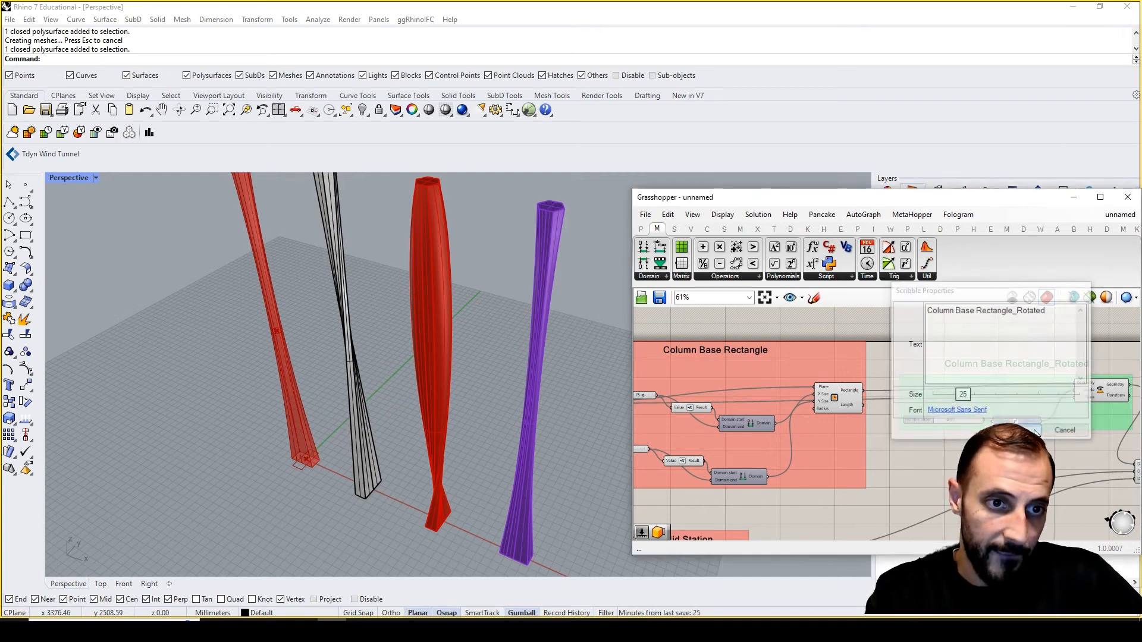
right_click(988, 408)
click(1029, 507)
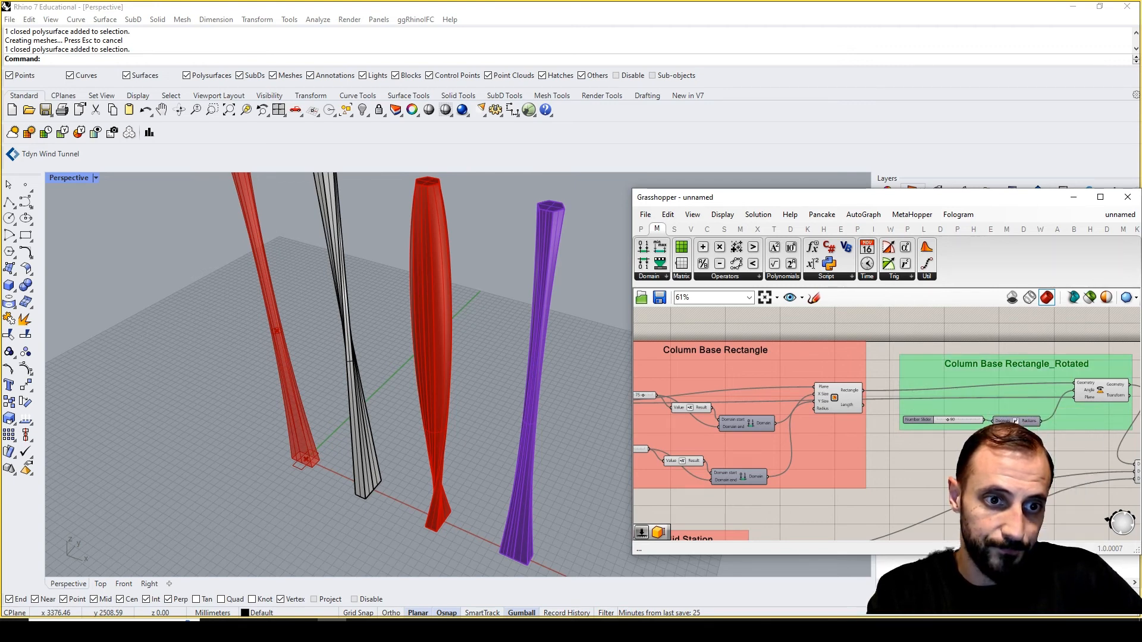
Move the Merge, Loft and capped Brep components further away from the rotated base rectangle group
right_drag(984, 436, 892, 439)
scroll(1058, 355, down, 4)
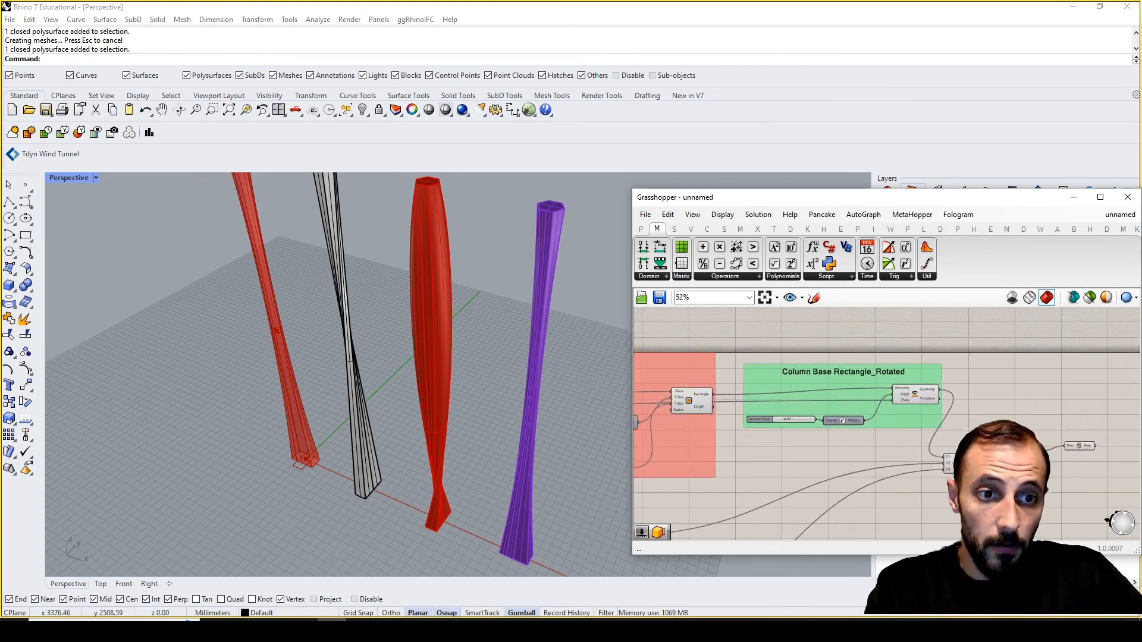
click(1065, 446)
drag(1098, 429, 975, 467)
click(884, 467)
Set the base rectangle's X size slider to 100 and lower its Y size slider to about 117
right_drag(867, 467, 913, 456)
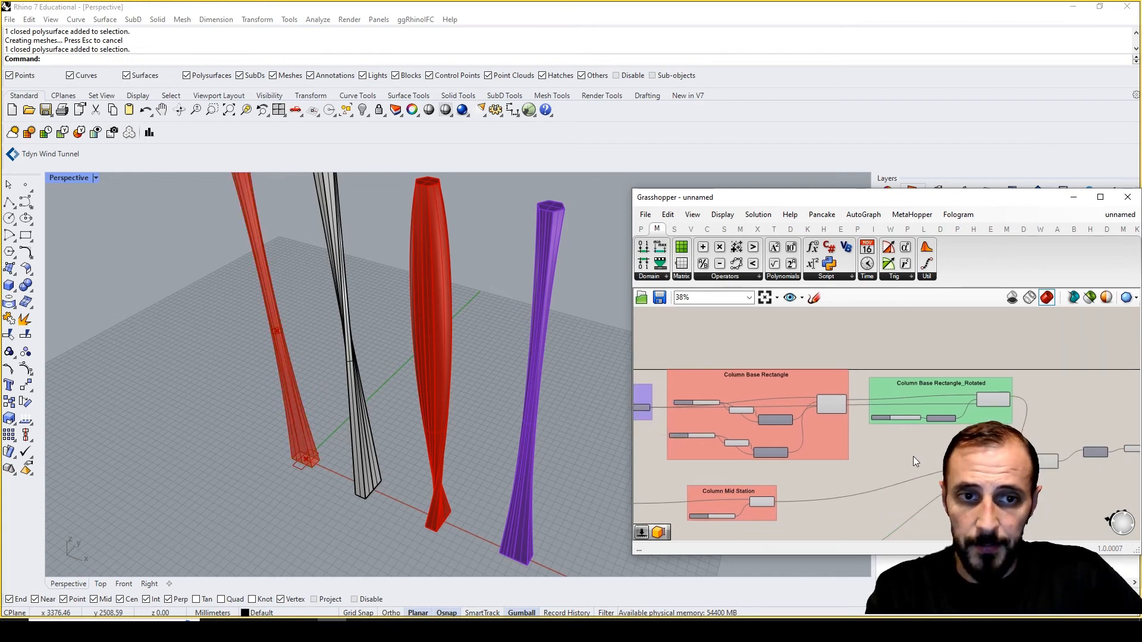
scroll(912, 456, down, 4)
scroll(762, 472, up, 8)
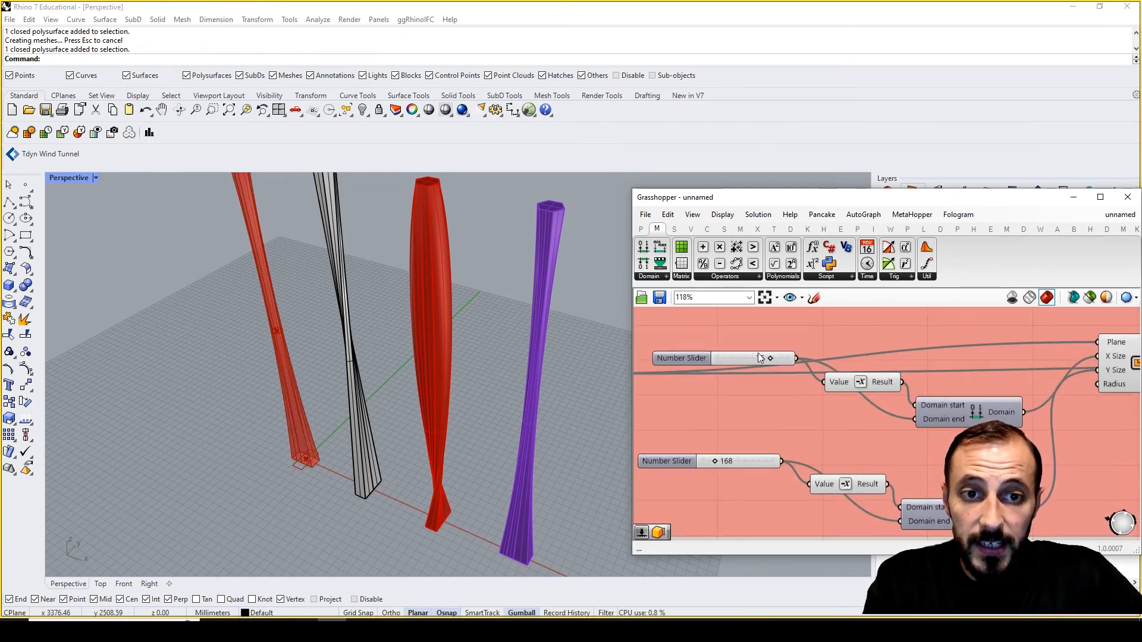
drag(766, 358, 786, 359)
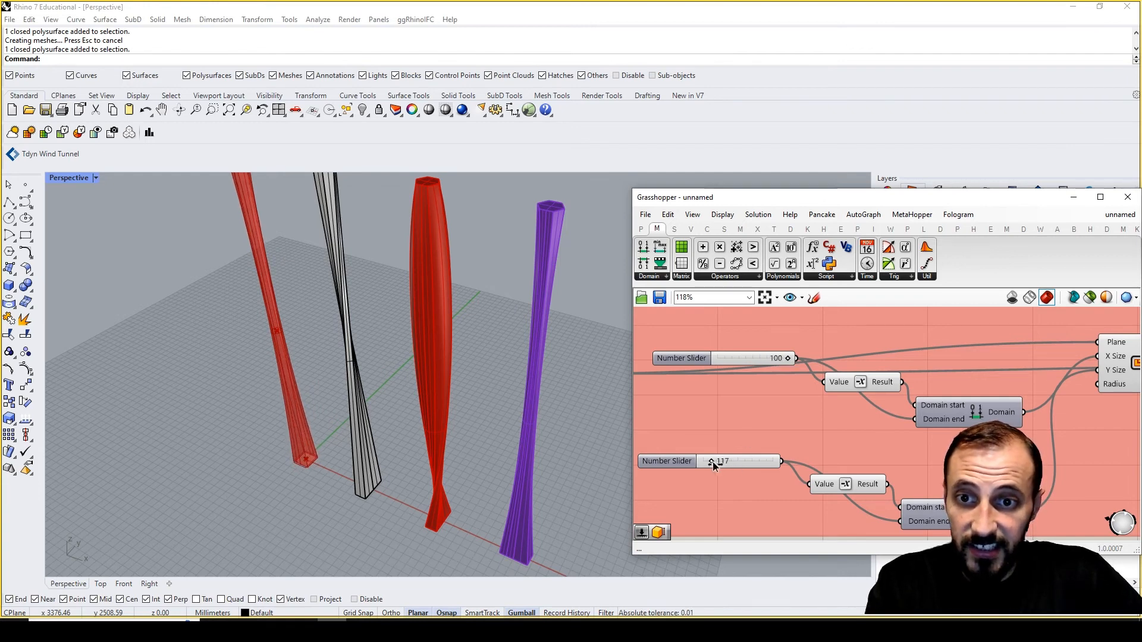
Lower the Z coordinate sliders of the column cap point and the column mid point
scroll(713, 462, down, 6)
scroll(808, 502, up, 3)
scroll(808, 502, up, 1)
right_drag(811, 480, 806, 545)
scroll(816, 364, up, 4)
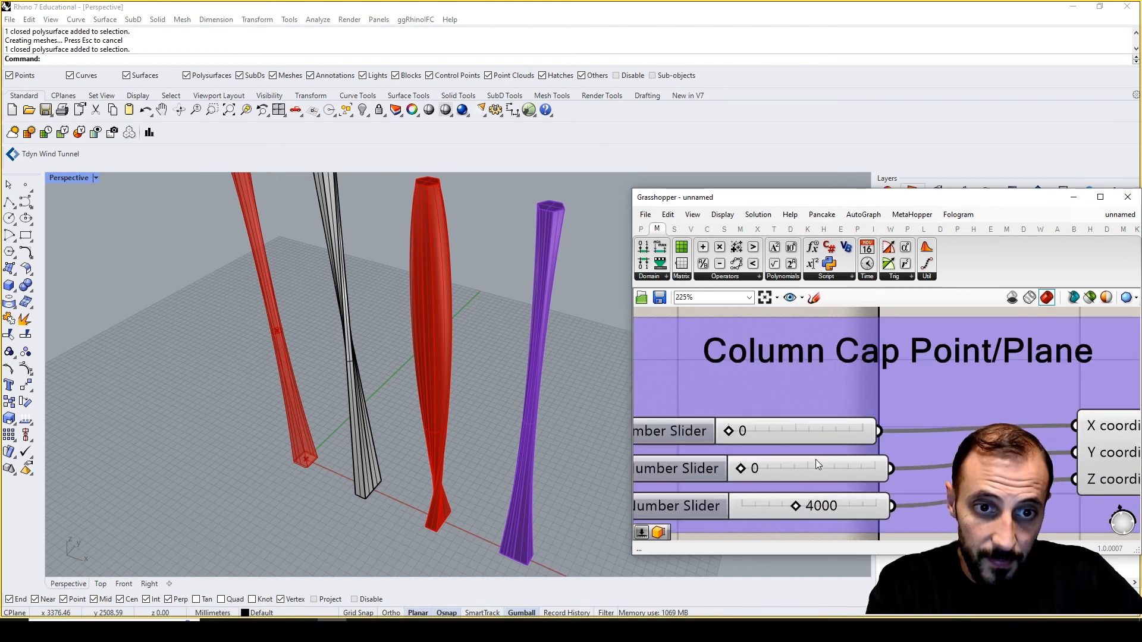
drag(797, 505, 780, 505)
scroll(814, 425, down, 4)
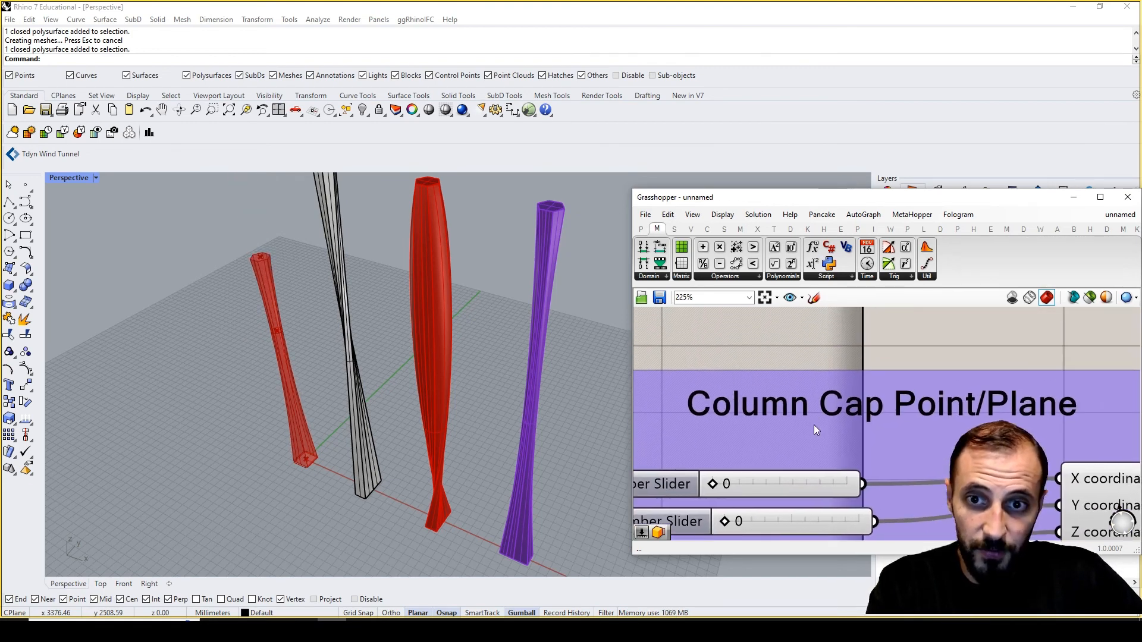
scroll(836, 314, up, 2)
drag(763, 373, 760, 373)
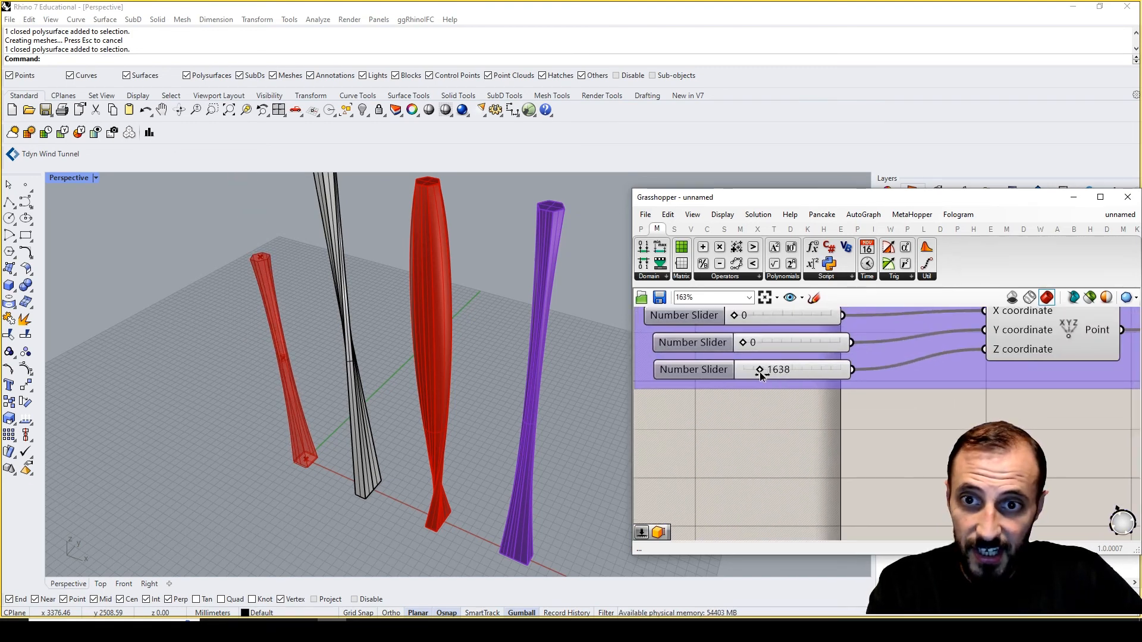
Set the radius slider of the column's mid station circle to 50
right_drag(928, 371, 837, 401)
scroll(836, 400, down, 4)
scroll(879, 394, down, 1)
right_drag(967, 381, 748, 373)
scroll(747, 373, up, 1)
right_drag(994, 408, 928, 408)
scroll(924, 406, up, 3)
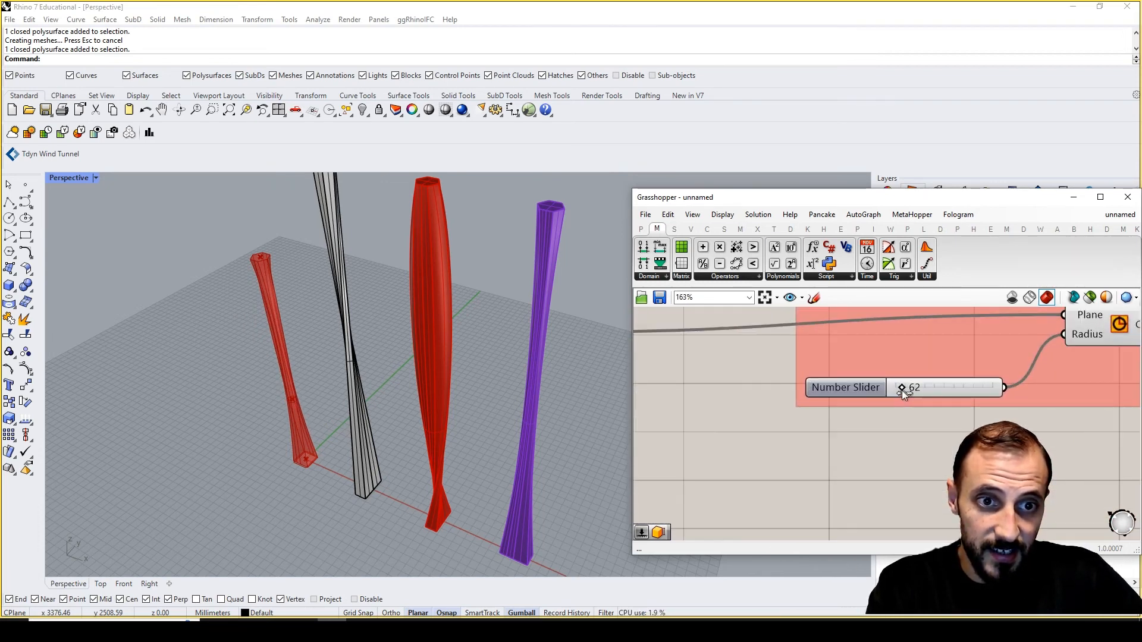
drag(901, 390, 901, 390)
Examine the Column Cap Hexagon group, its radius slider and the cap plane feeding it
right_drag(894, 399, 904, 358)
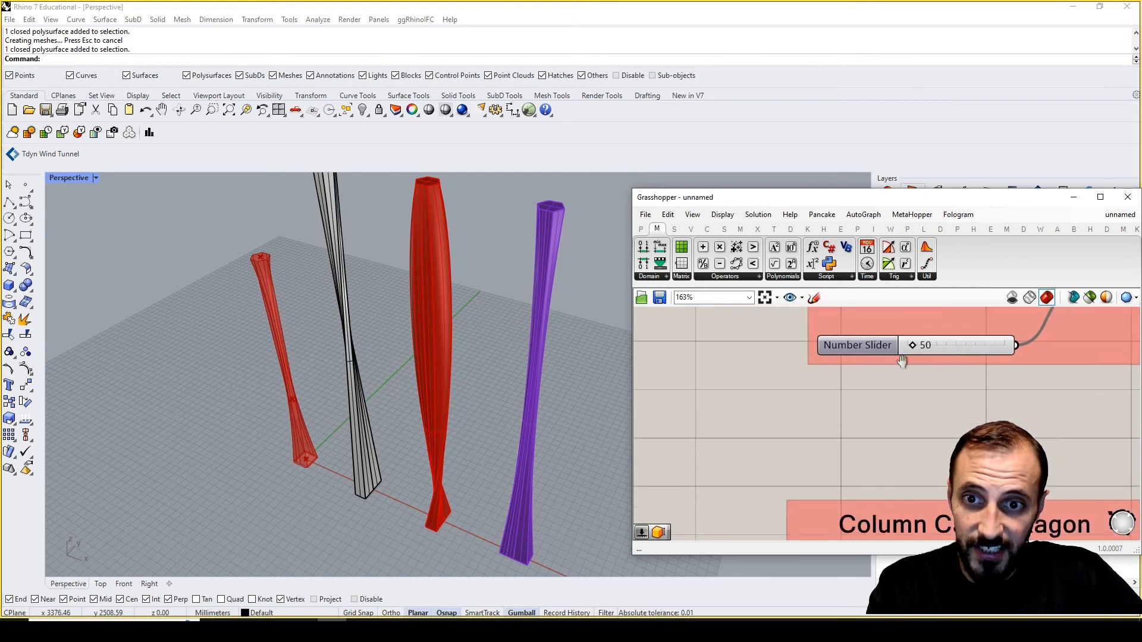
scroll(903, 358, down, 5)
scroll(943, 437, up, 4)
right_drag(918, 419, 999, 414)
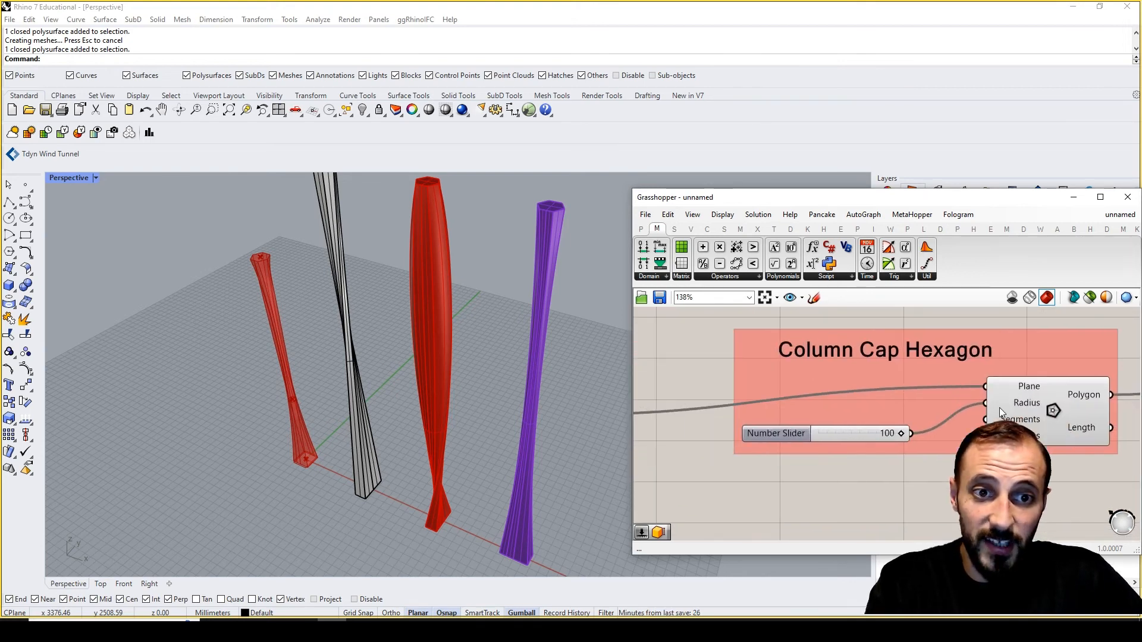
scroll(966, 415, down, 3)
scroll(955, 413, up, 3)
scroll(933, 419, down, 3)
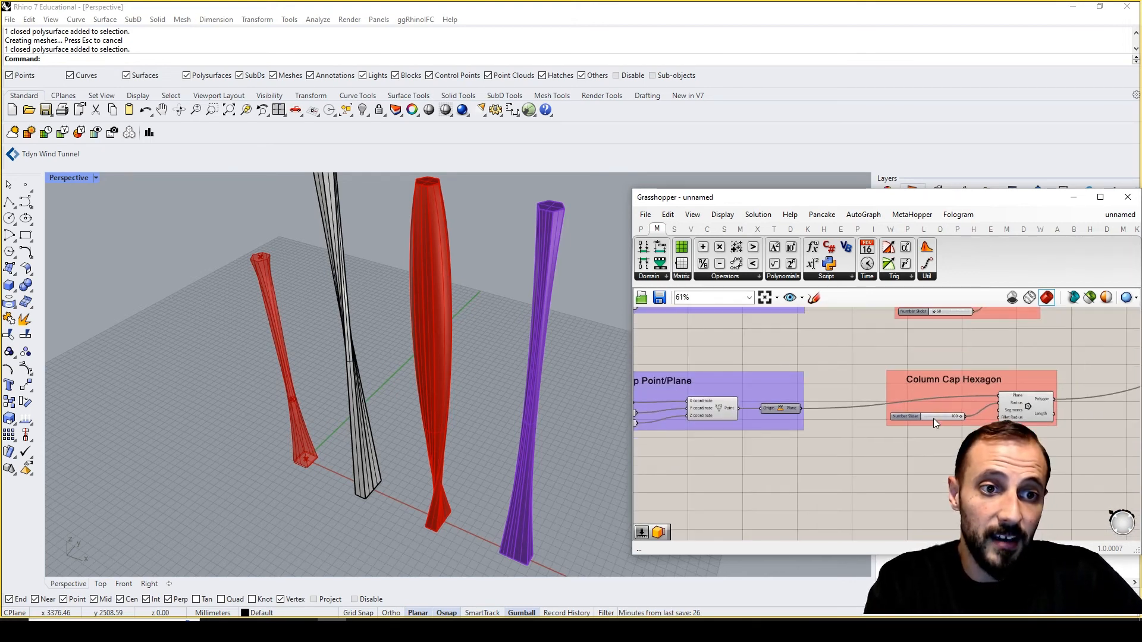
scroll(977, 415, up, 1)
right_drag(978, 415, 929, 430)
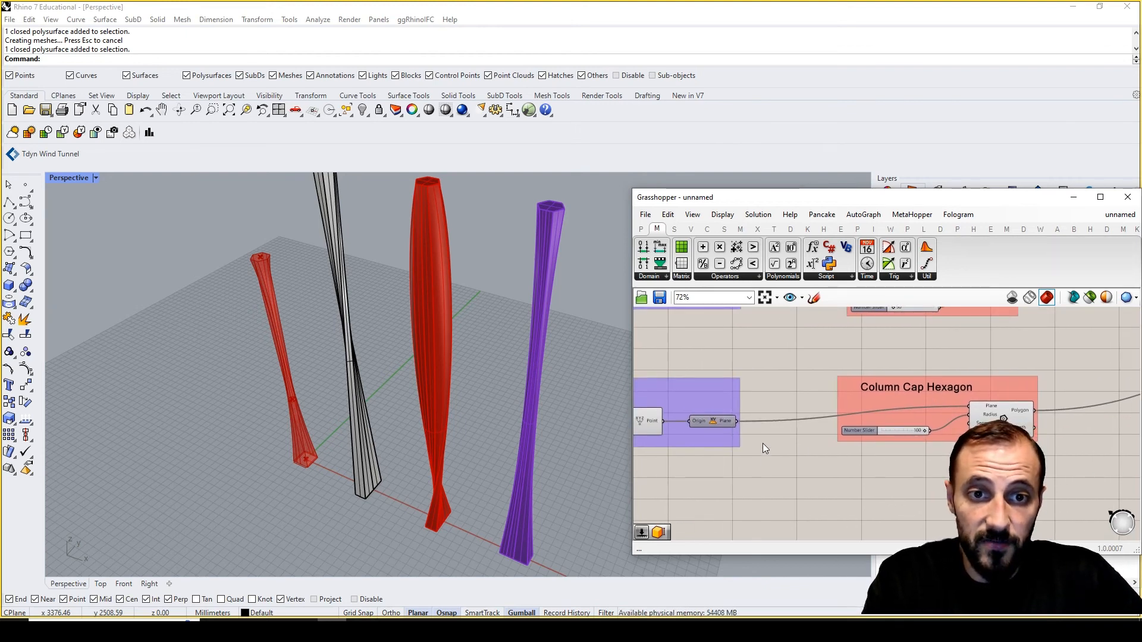
Add a Rotate Plane component below the wire to the cap hexagon and feed its Plane input from the cap point's XY Plane
click(691, 229)
click(733, 277)
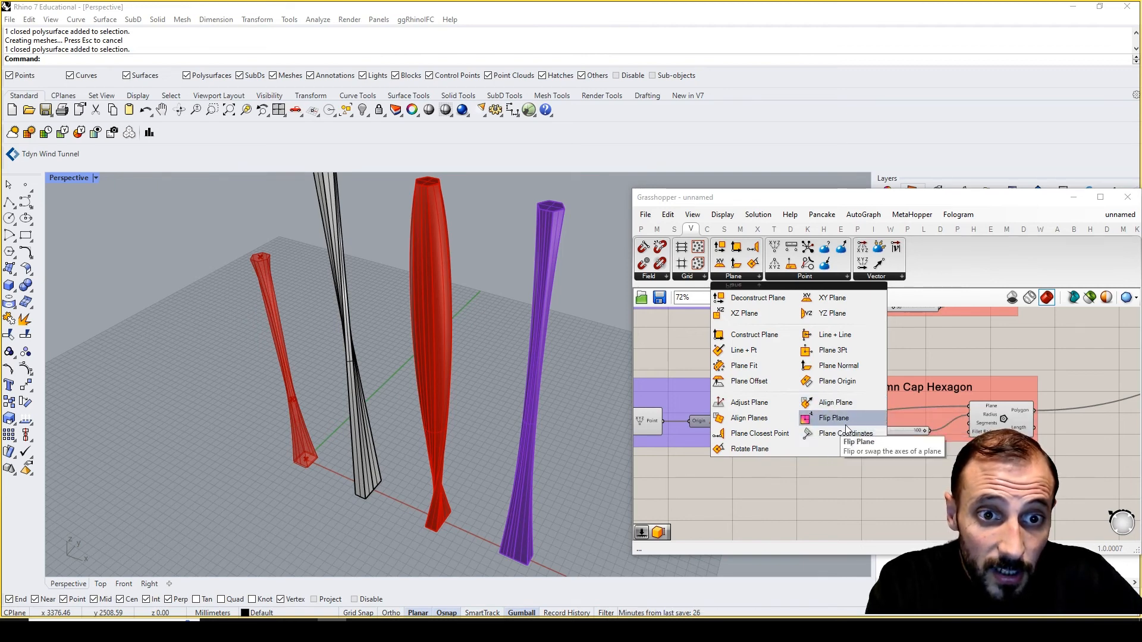
click(769, 448)
click(779, 445)
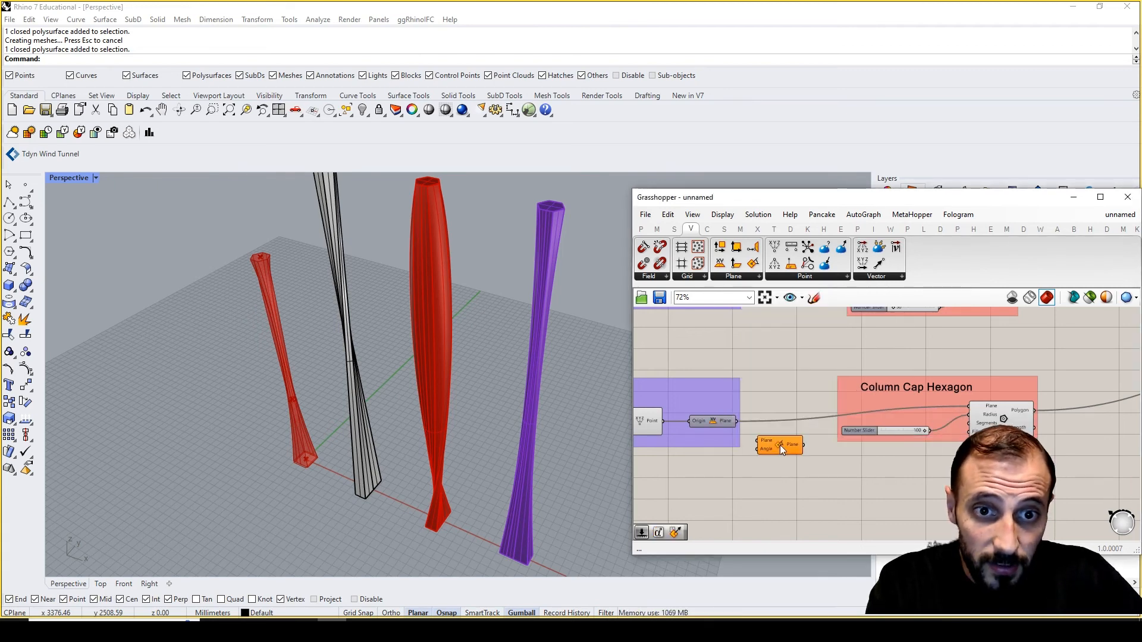
scroll(773, 445, up, 3)
drag(718, 405, 756, 438)
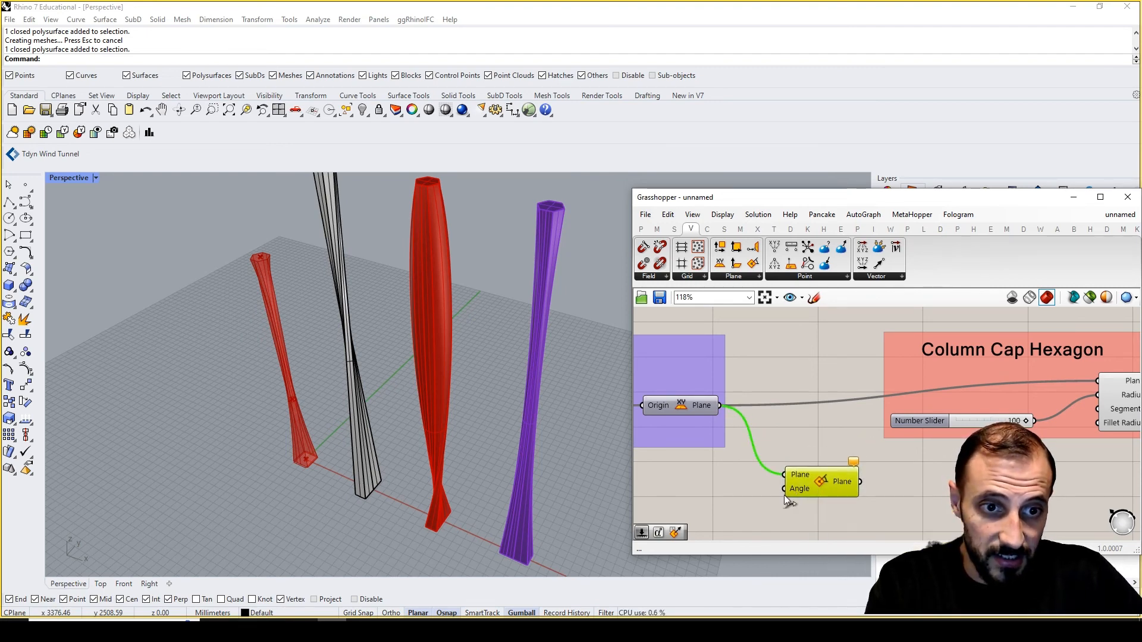
Add a Radians component and place it just before the Rotate Plane component's Angle input
click(740, 492)
double_click(740, 493)
text(rad)
click(712, 474)
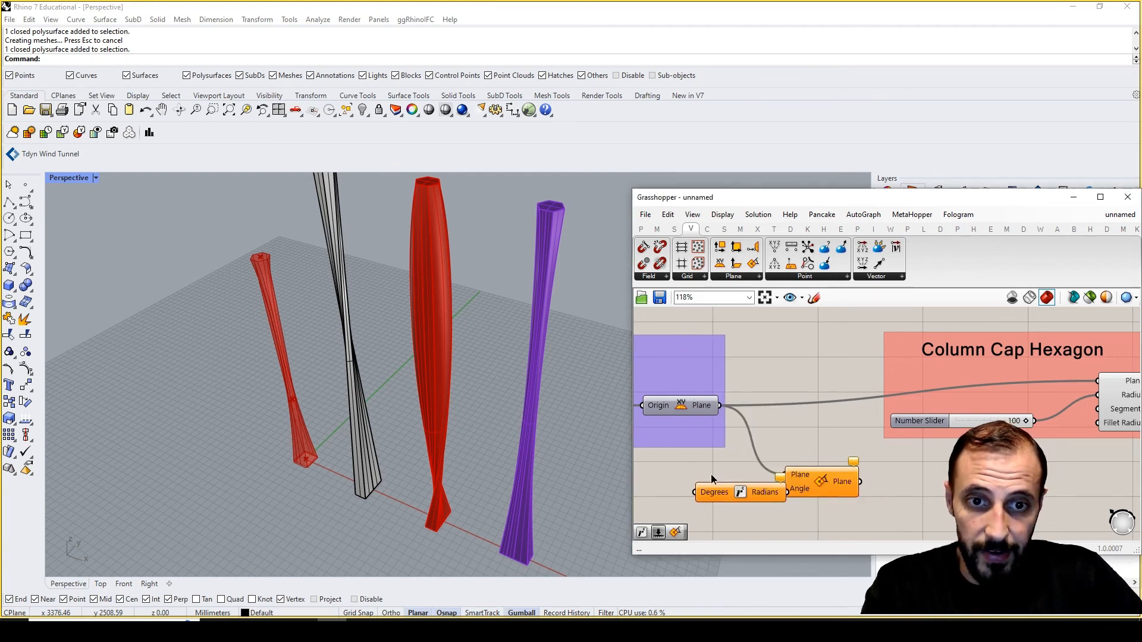
right_drag(747, 479, 863, 464)
drag(859, 471, 816, 479)
Add a 360 number slider for the Radians component's Degrees input and wire Radians into the Rotate Plane component's Angle input
double_click(704, 463)
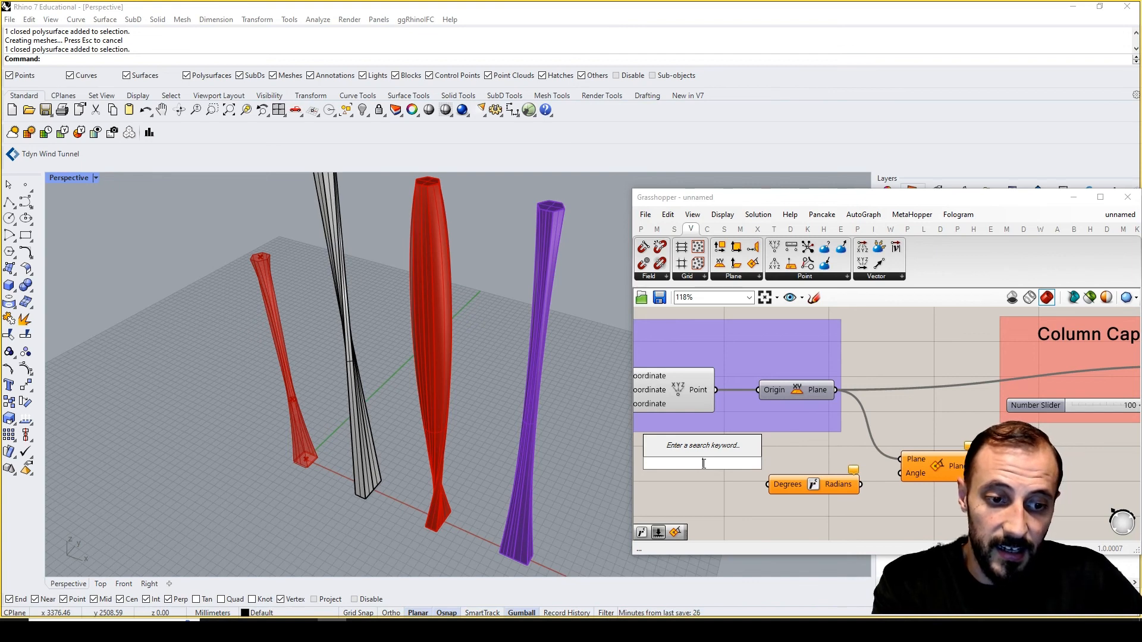
text(360)
key(Return)
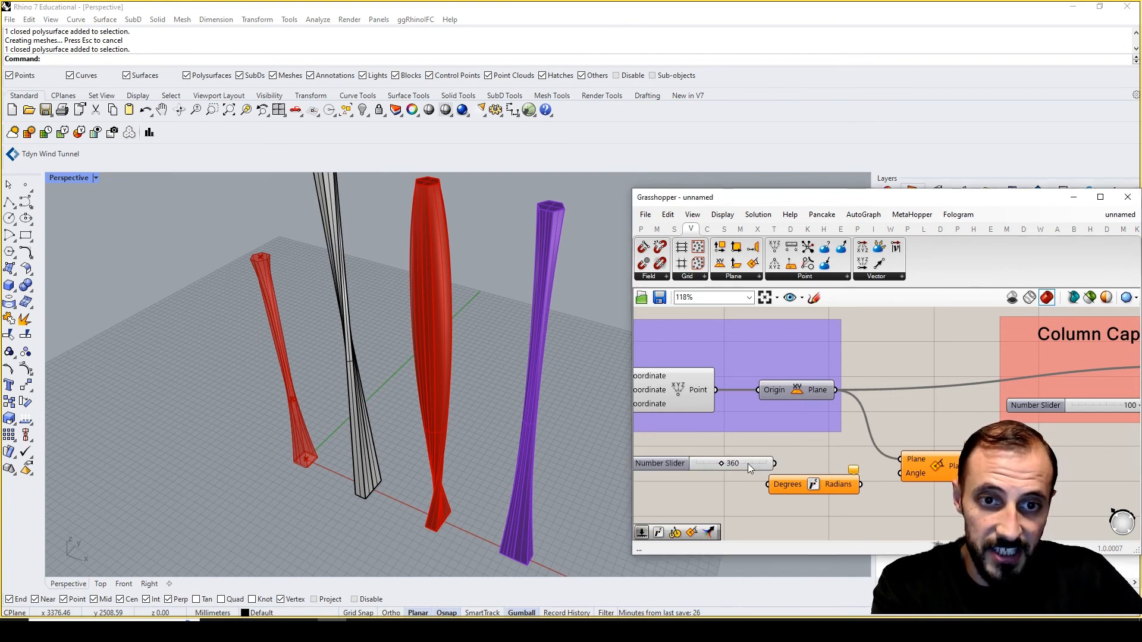
drag(775, 463, 768, 484)
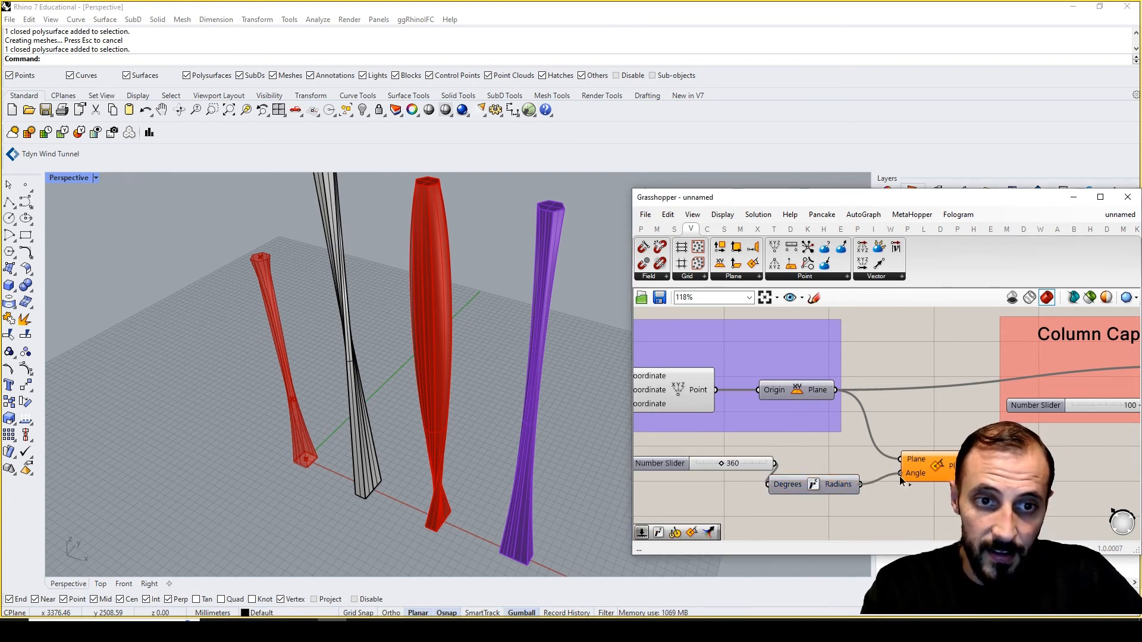
Group the degrees slider, the Radians component and the Rotate Plane component
scroll(848, 468, down, 3)
drag(914, 454, 878, 511)
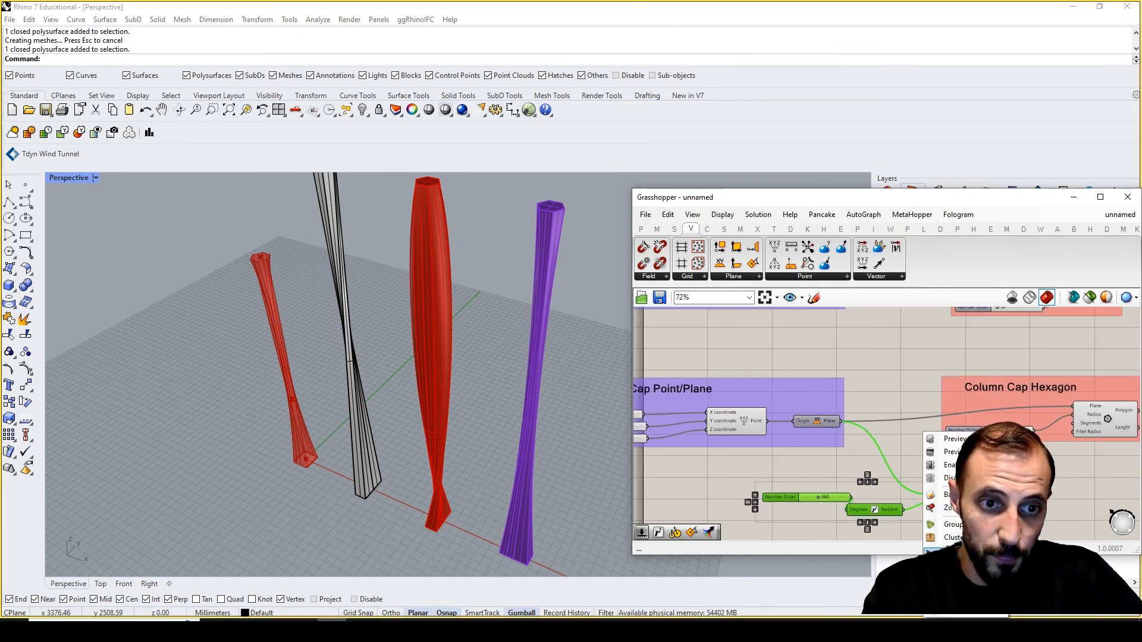
click(950, 524)
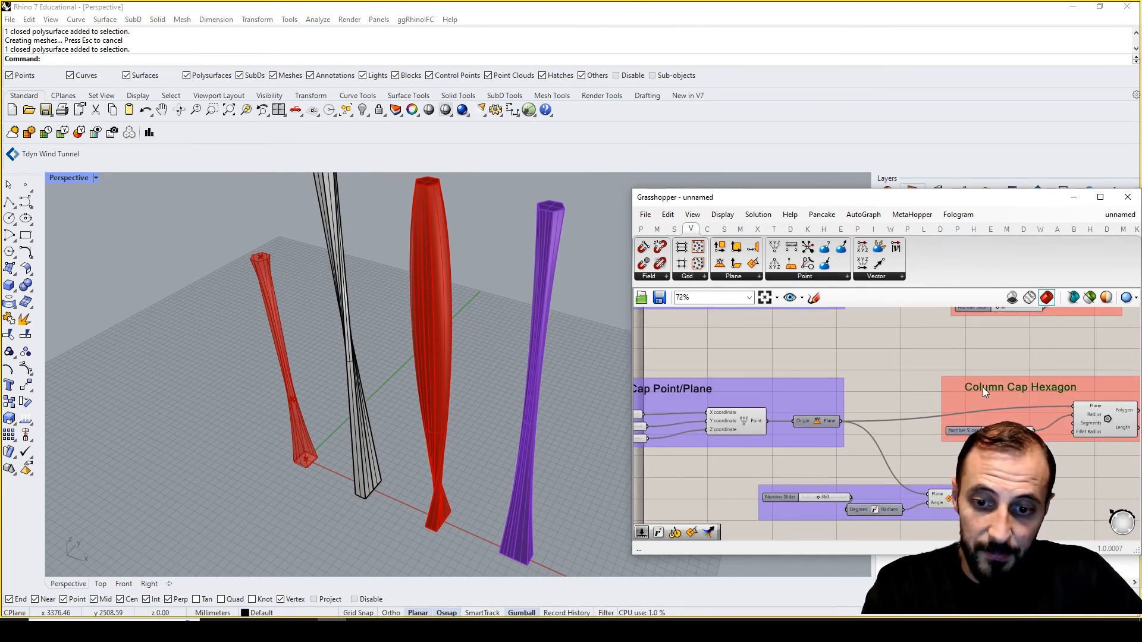
Copy the Column Cap Hexagon label above the new group and change its text to "Rotation Plane"
alt+drag(982, 387, 854, 468)
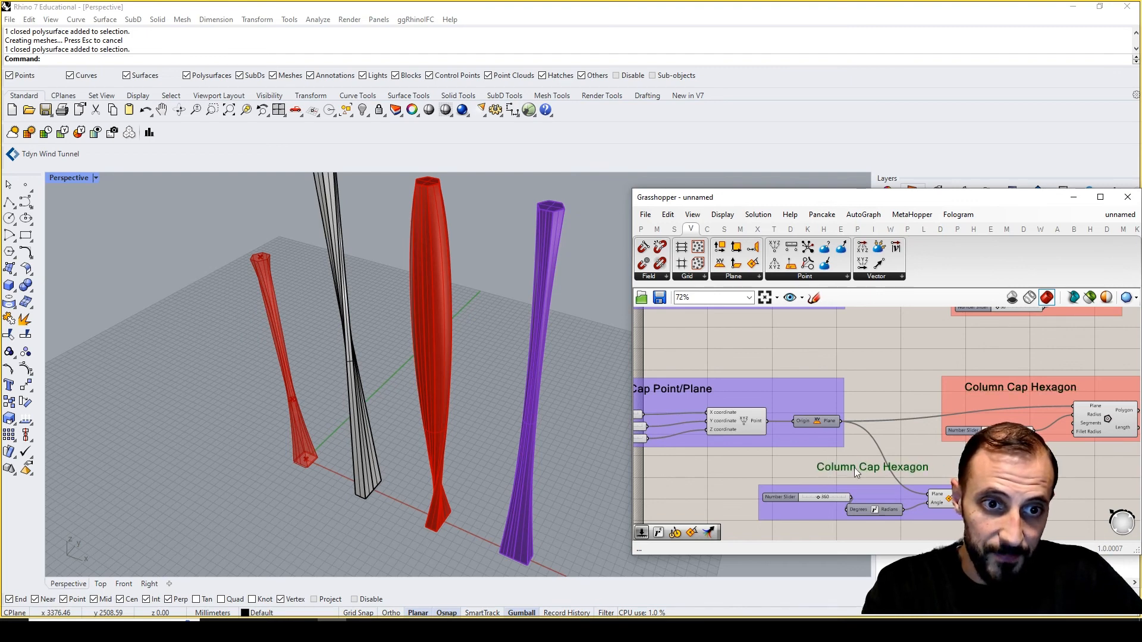
double_click(898, 466)
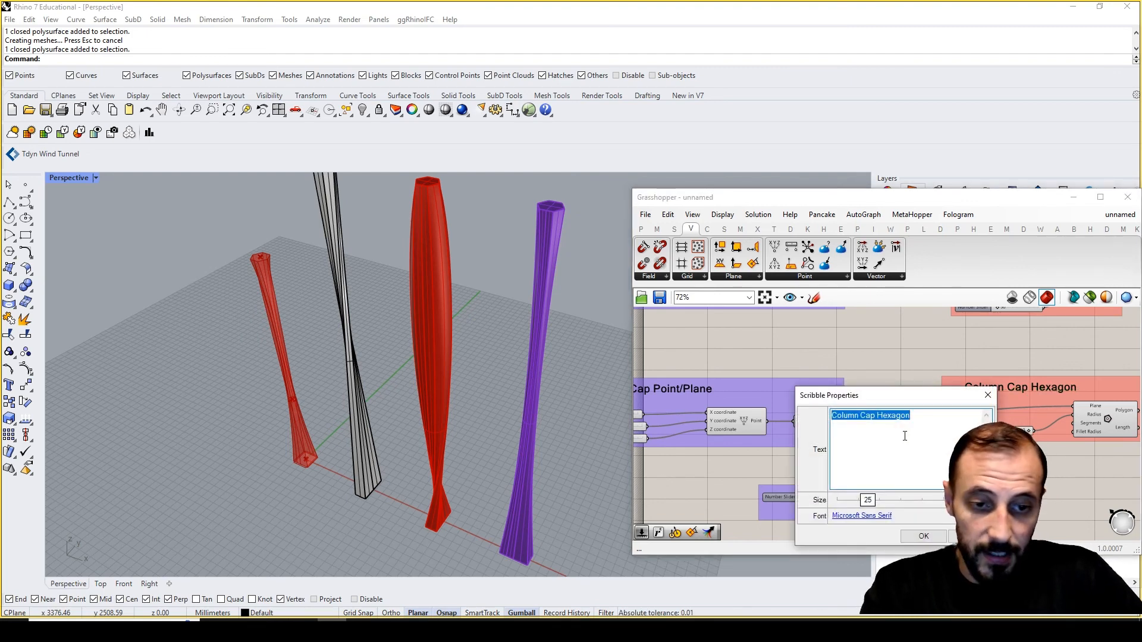
text(Rotation )
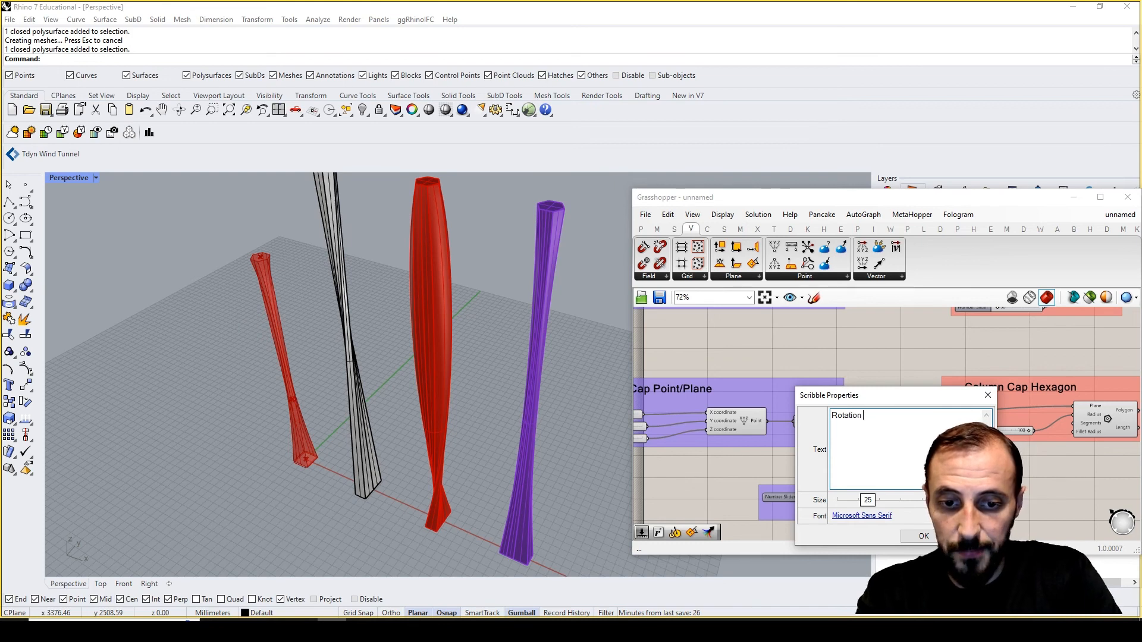
text(Pla)
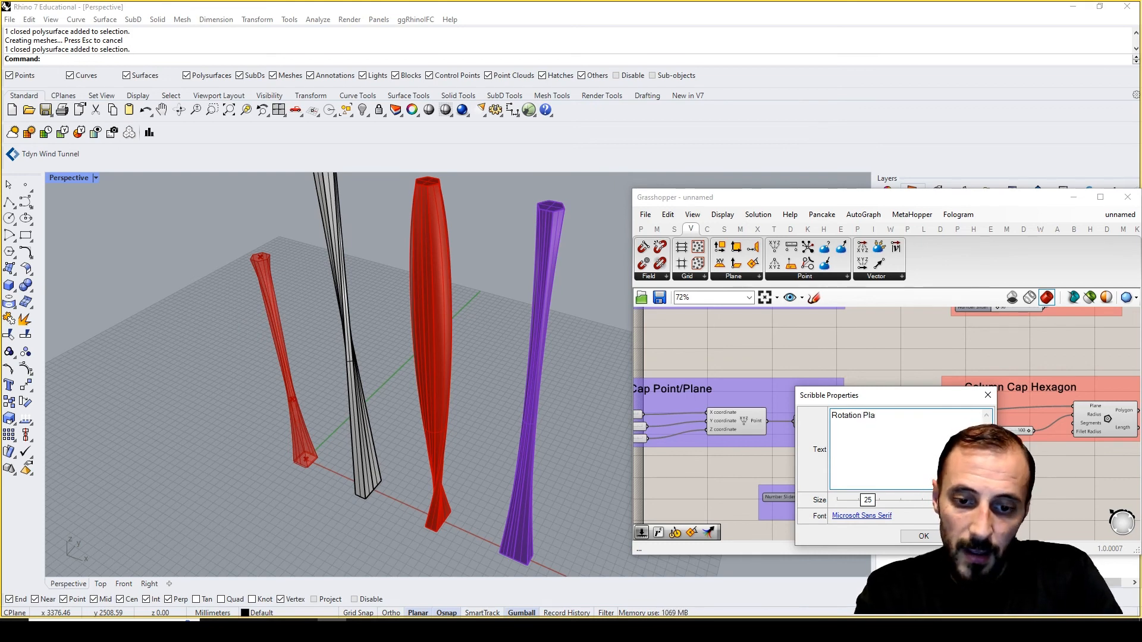
text(ne)
click(921, 537)
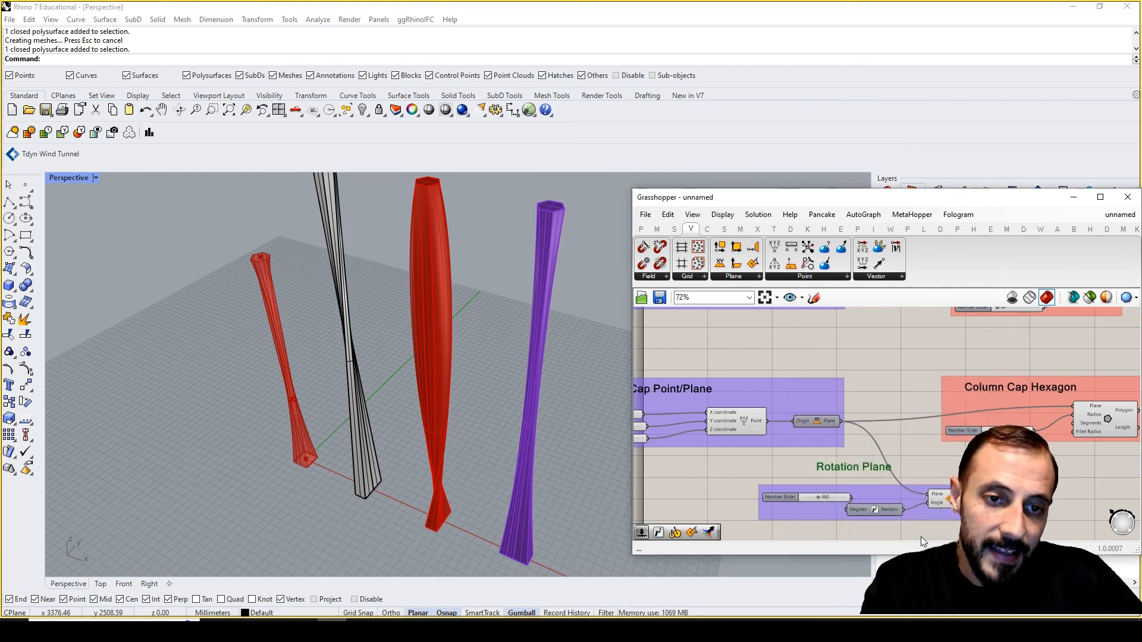
Colour the rotation group pink and include the Rotation Plane label in it
right_click(877, 487)
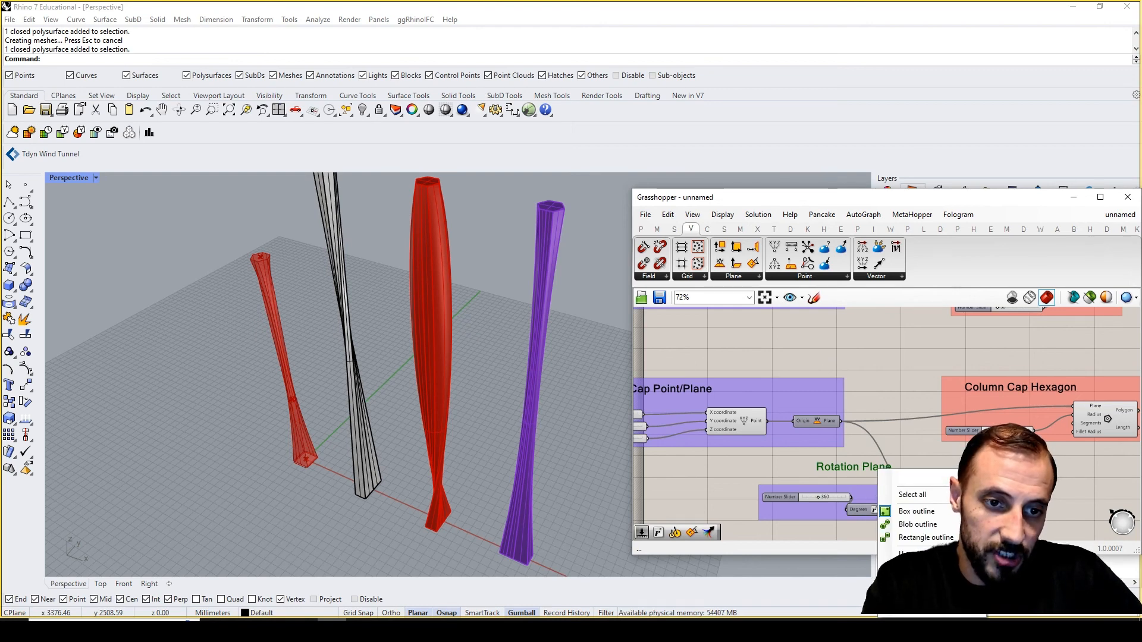
mouse_move(916, 597)
click(1067, 554)
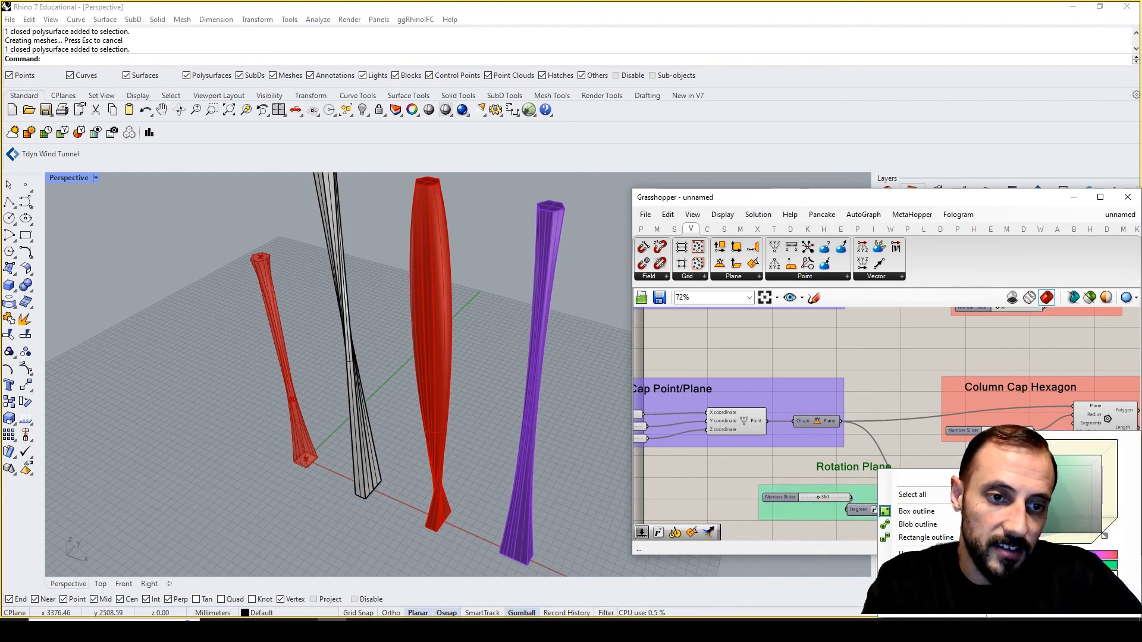
drag(1062, 554, 1093, 555)
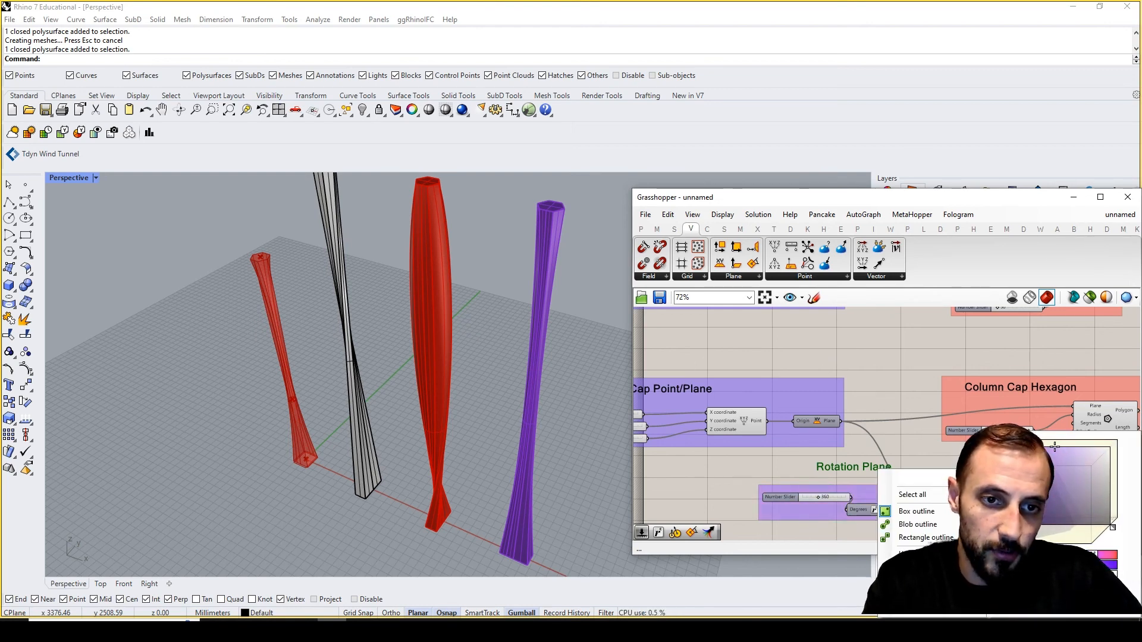
click(844, 483)
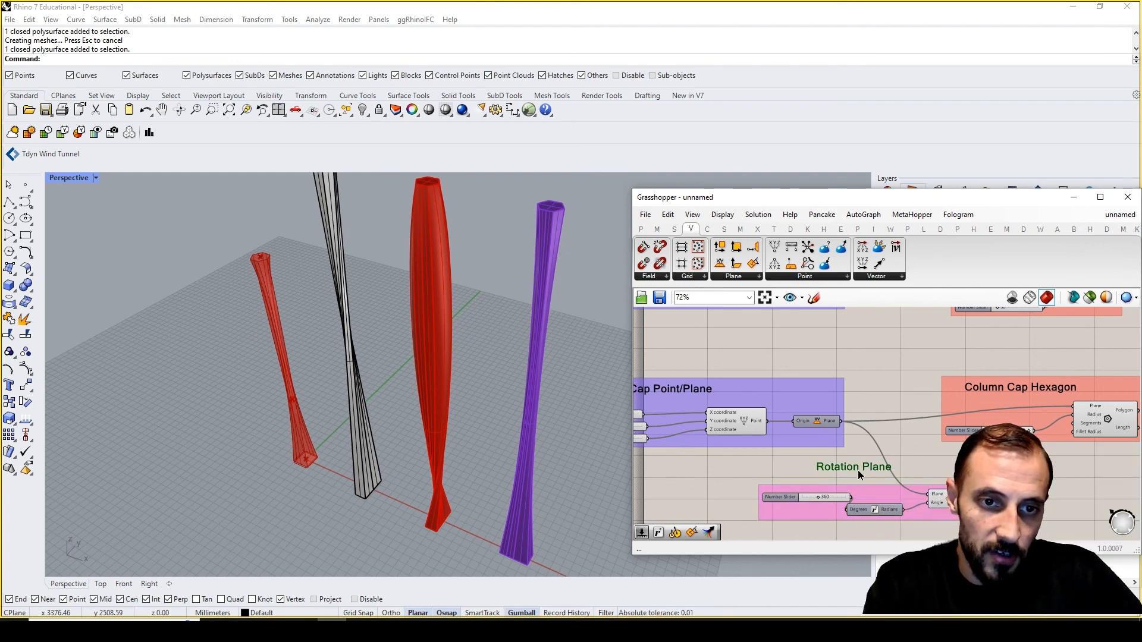
right_click(875, 493)
click(913, 542)
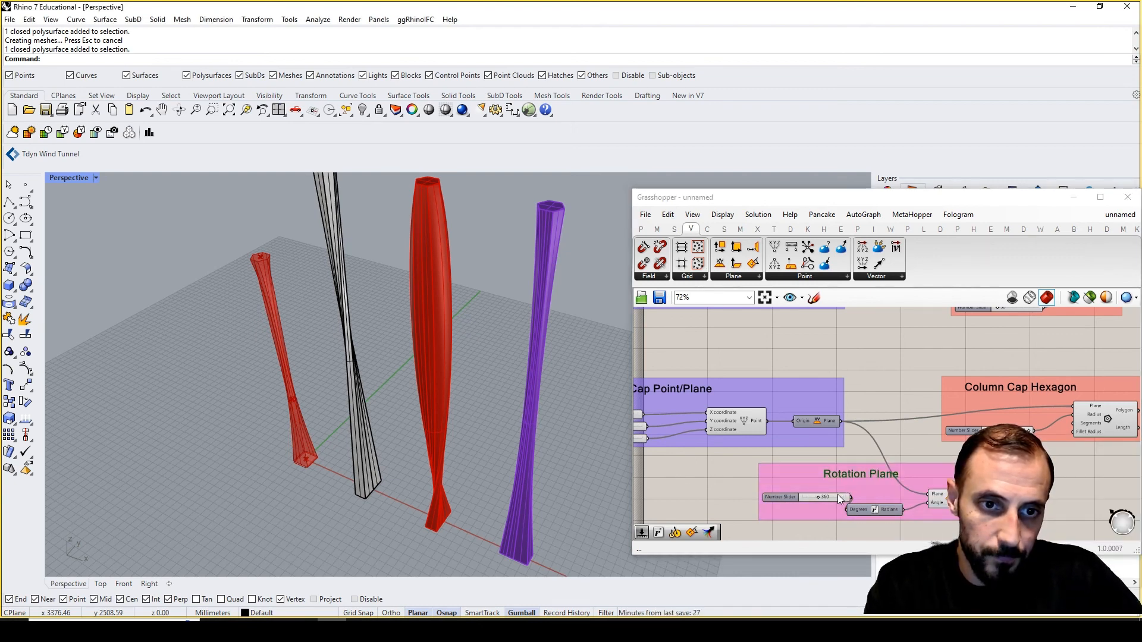
Replace the cap hexagon polygon's Plane input with the Rotate Plane component's output
drag(838, 495, 830, 499)
right_drag(946, 479, 840, 488)
drag(840, 488, 877, 494)
click(933, 494)
right_drag(929, 491, 902, 483)
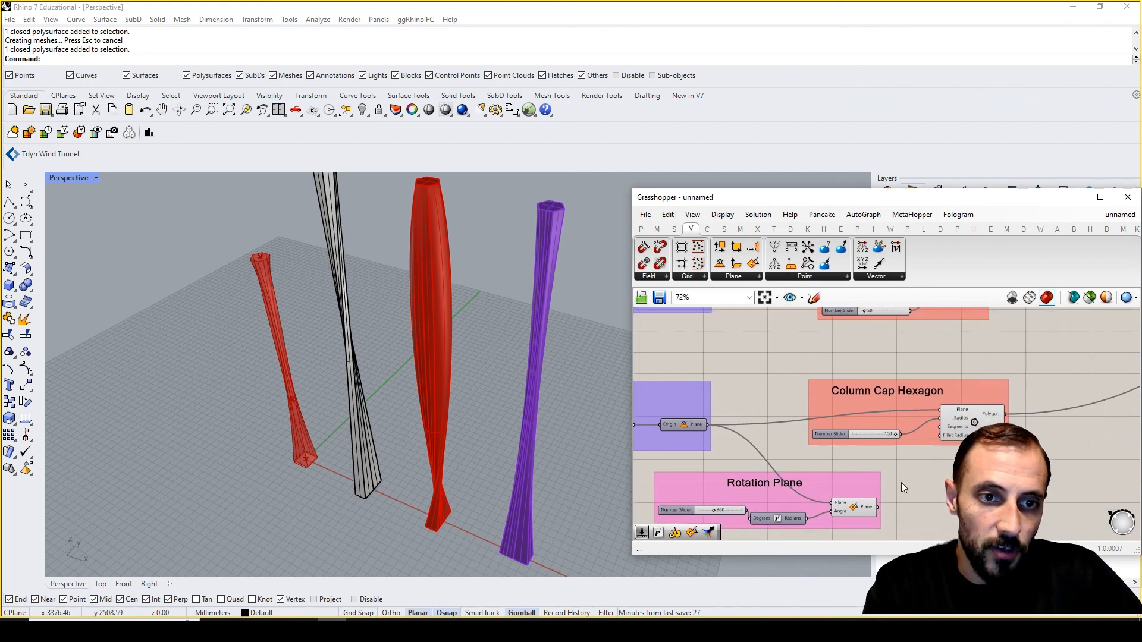
drag(931, 423, 941, 409)
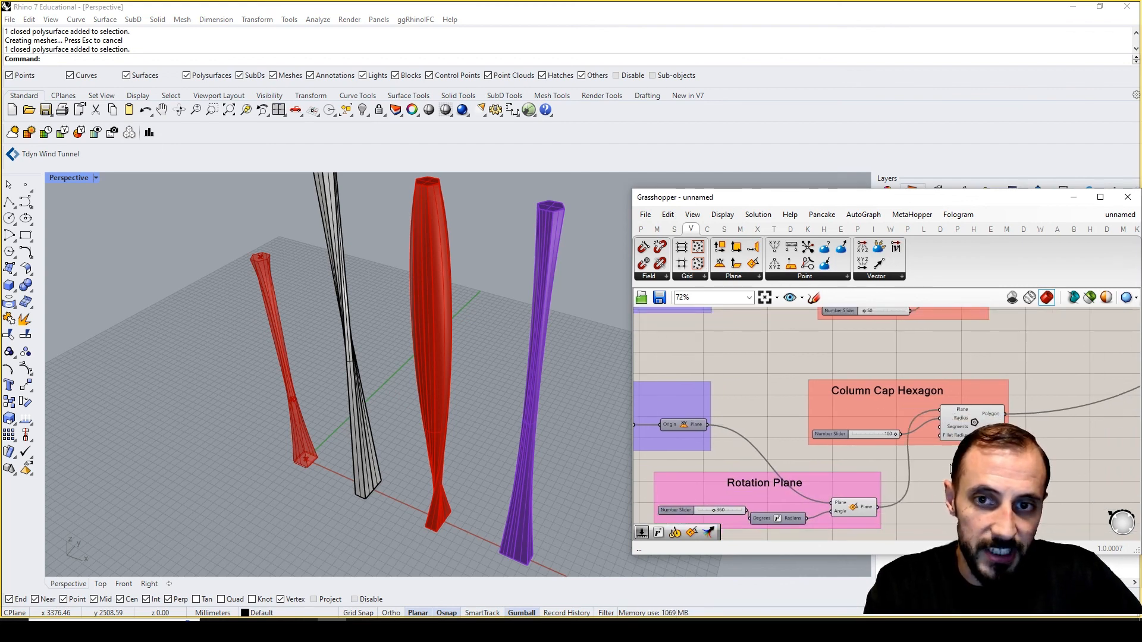
Select the Cap Holes component after the Loft to highlight the parametric column in the viewport
right_drag(896, 460, 844, 460)
scroll(929, 451, down, 4)
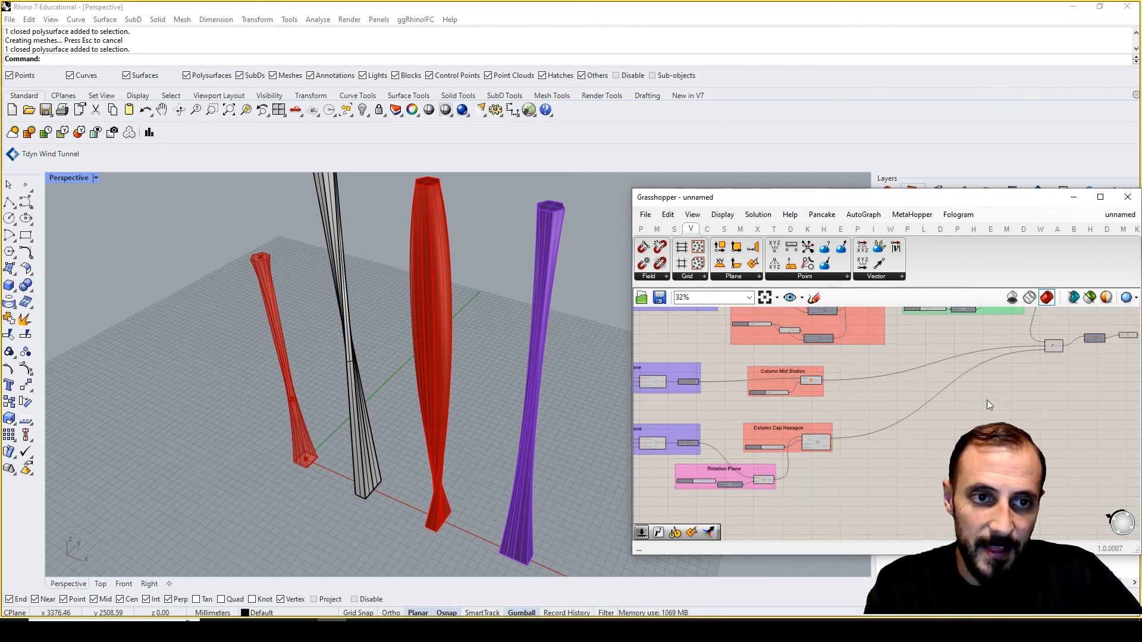
scroll(1073, 350, up, 4)
right_drag(1067, 350, 1022, 387)
scroll(1038, 386, down, 4)
scroll(1088, 372, up, 3)
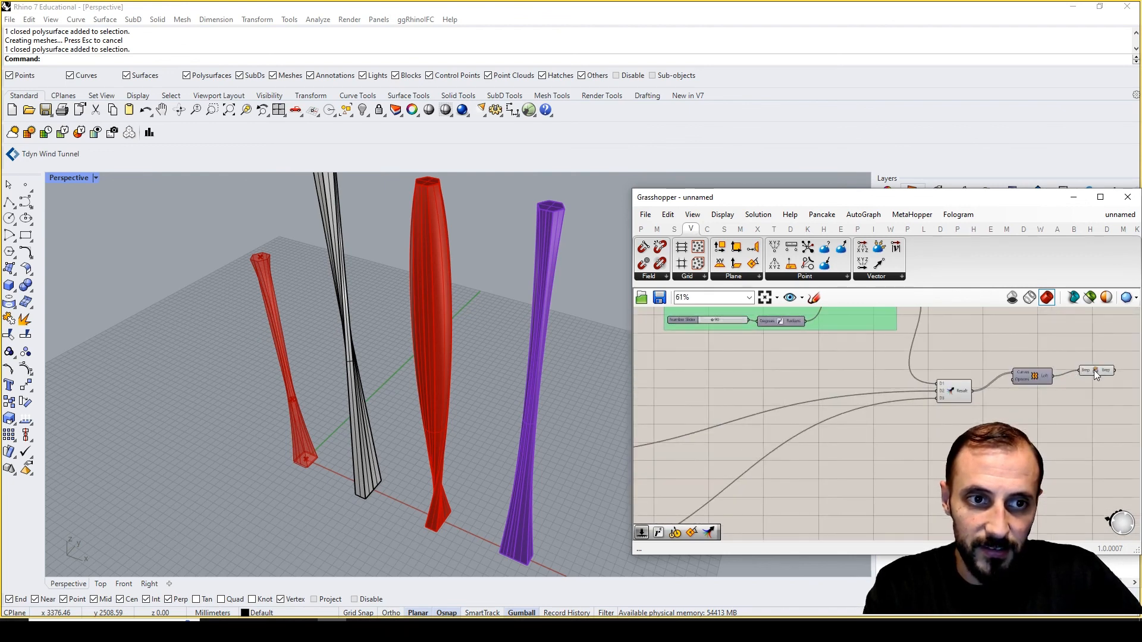
click(1094, 370)
Adjust the degrees slider in the Rotation Plane group to rotate the column's cap hexagon
right_drag(844, 452, 1041, 380)
scroll(1041, 380, down, 3)
scroll(748, 476, up, 6)
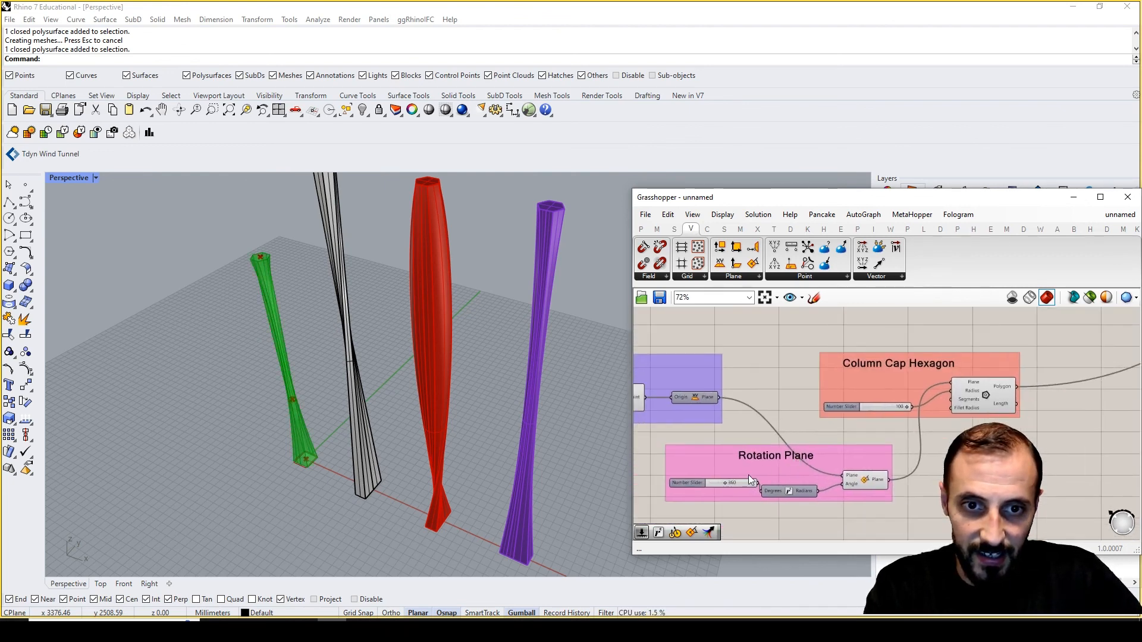
drag(718, 486, 696, 491)
Bake the capped column from the Cap Holes component onto Layer 03
scroll(853, 463, down, 5)
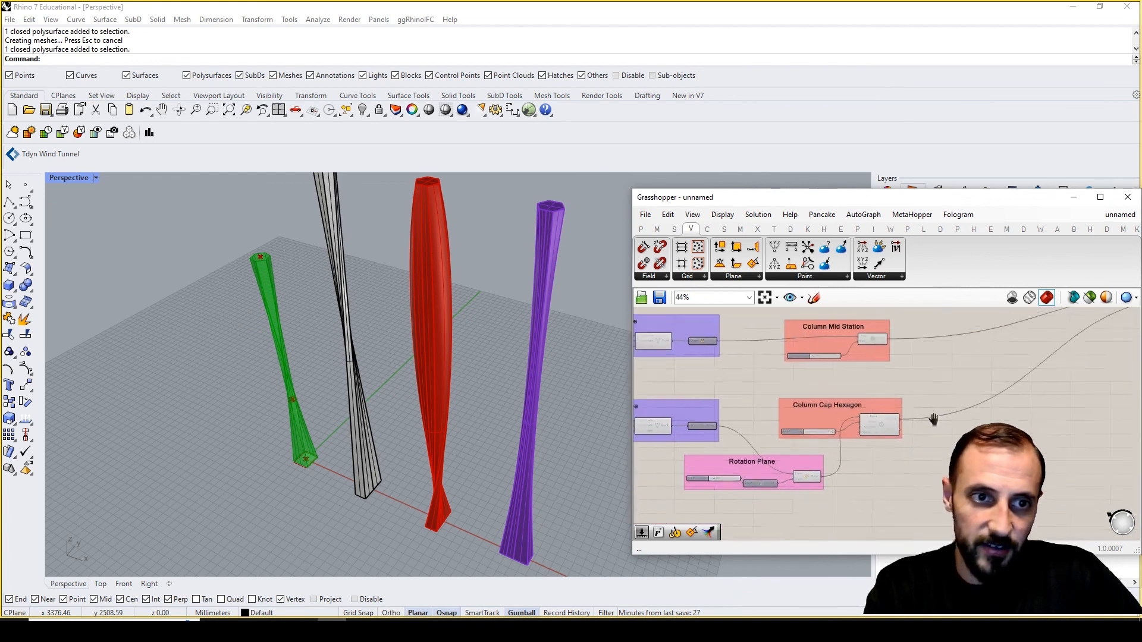
scroll(1087, 374, up, 5)
right_click(969, 402)
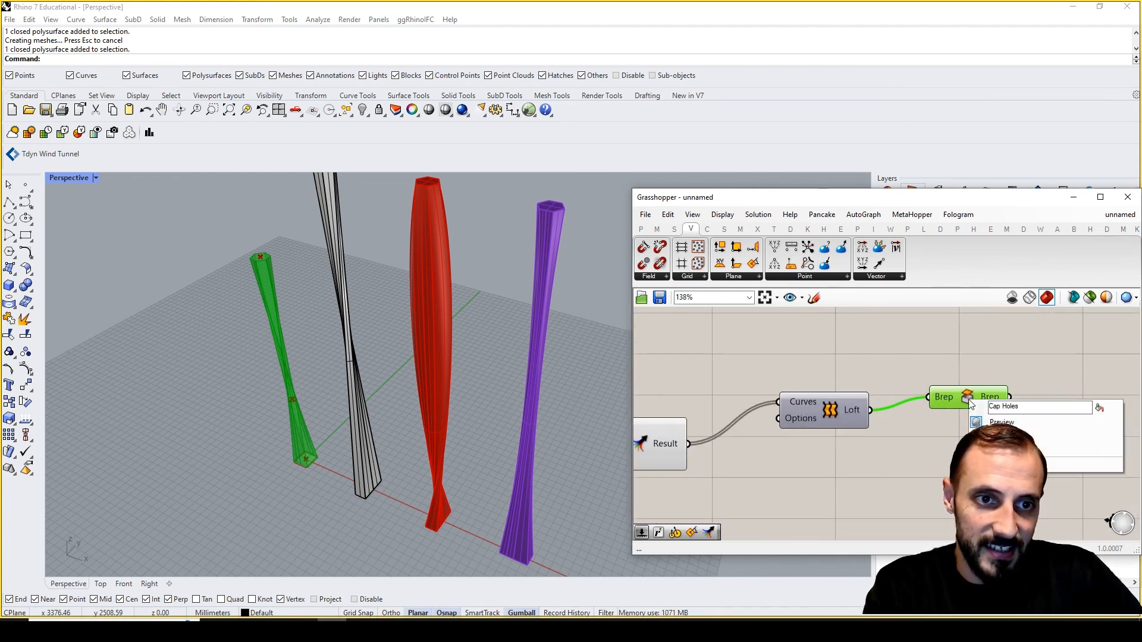
click(1011, 448)
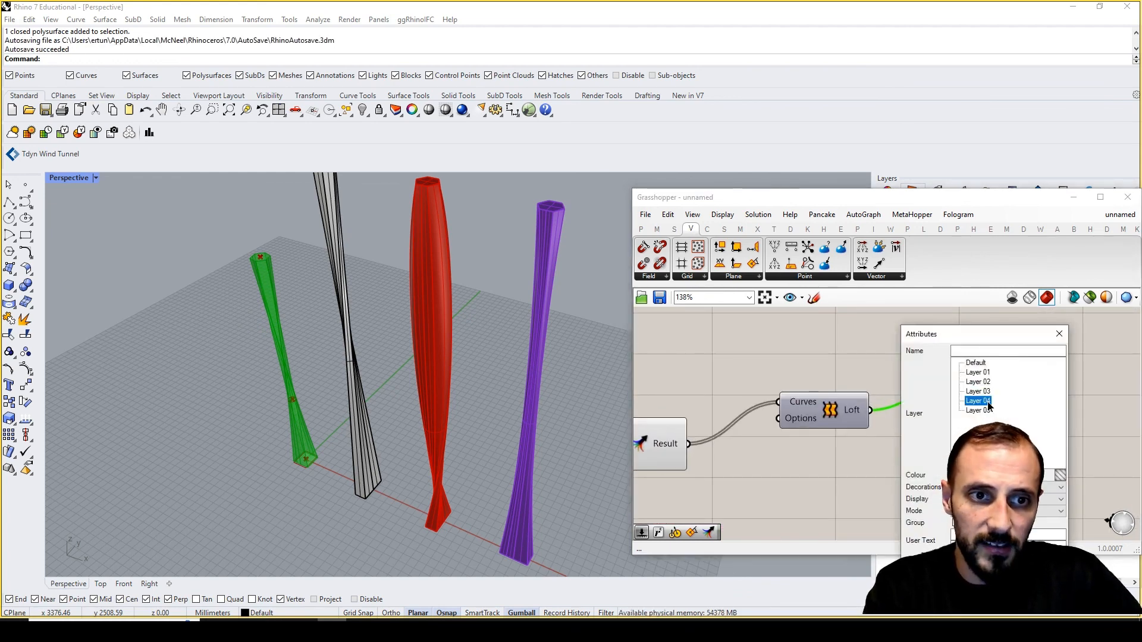
click(981, 402)
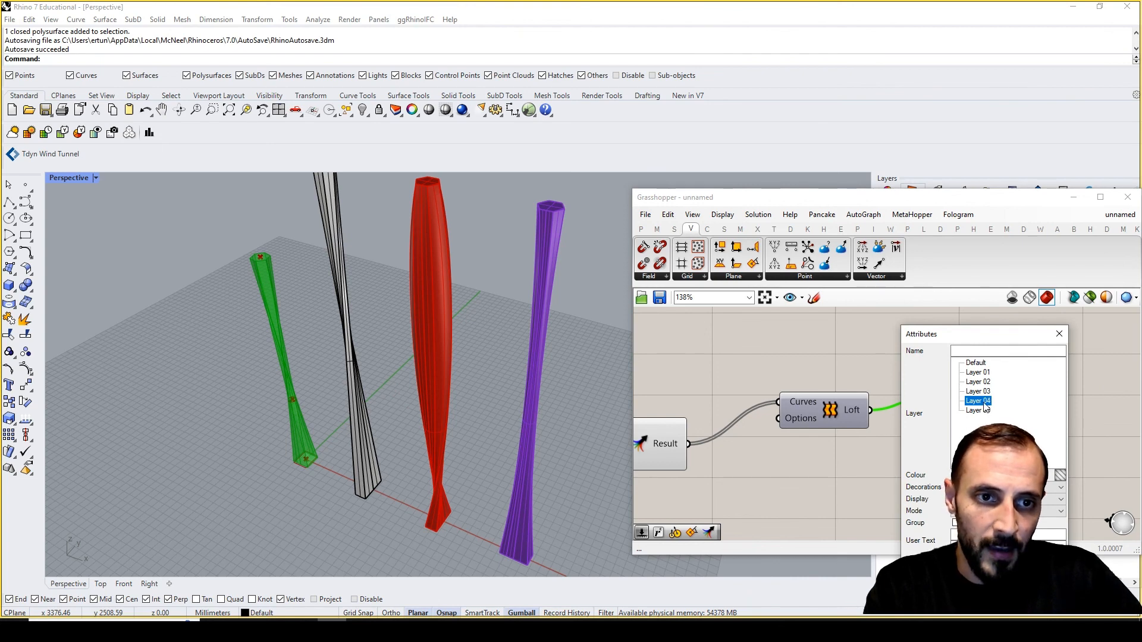
key(Return)
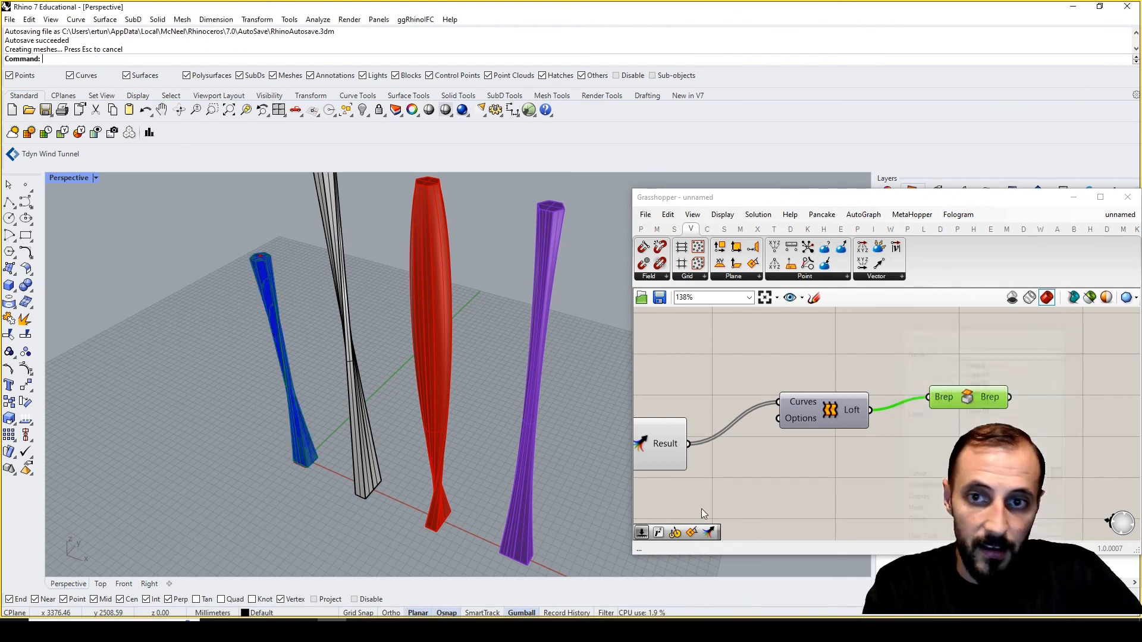
Move the blue baked column 4000 mm along the X axis to place it beyond the purple one
click(277, 356)
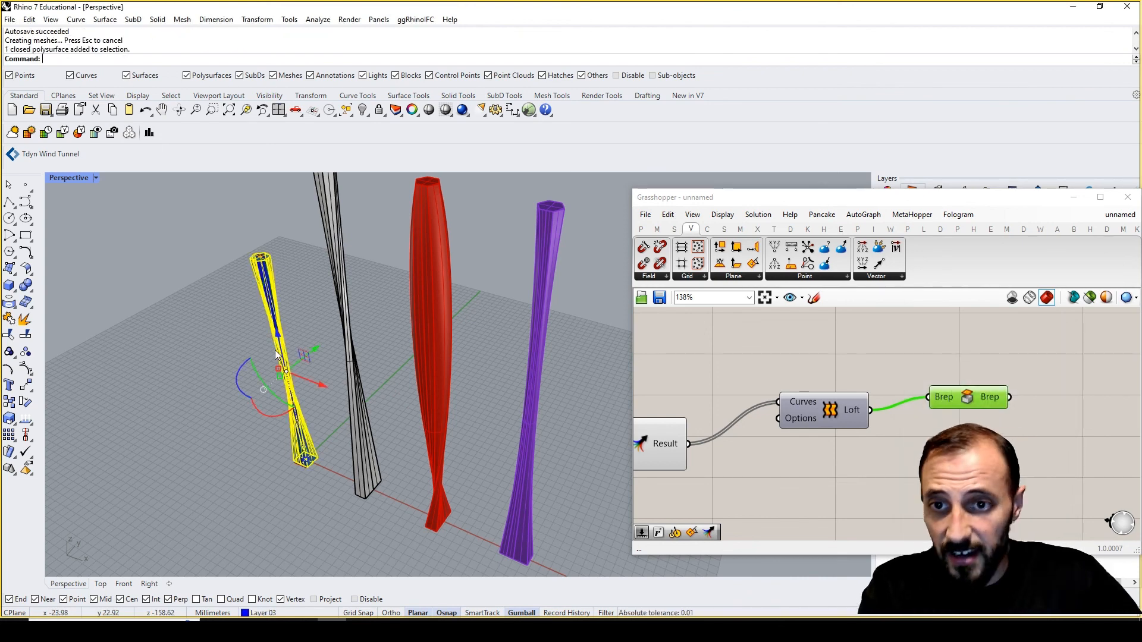
click(320, 386)
text(4000)
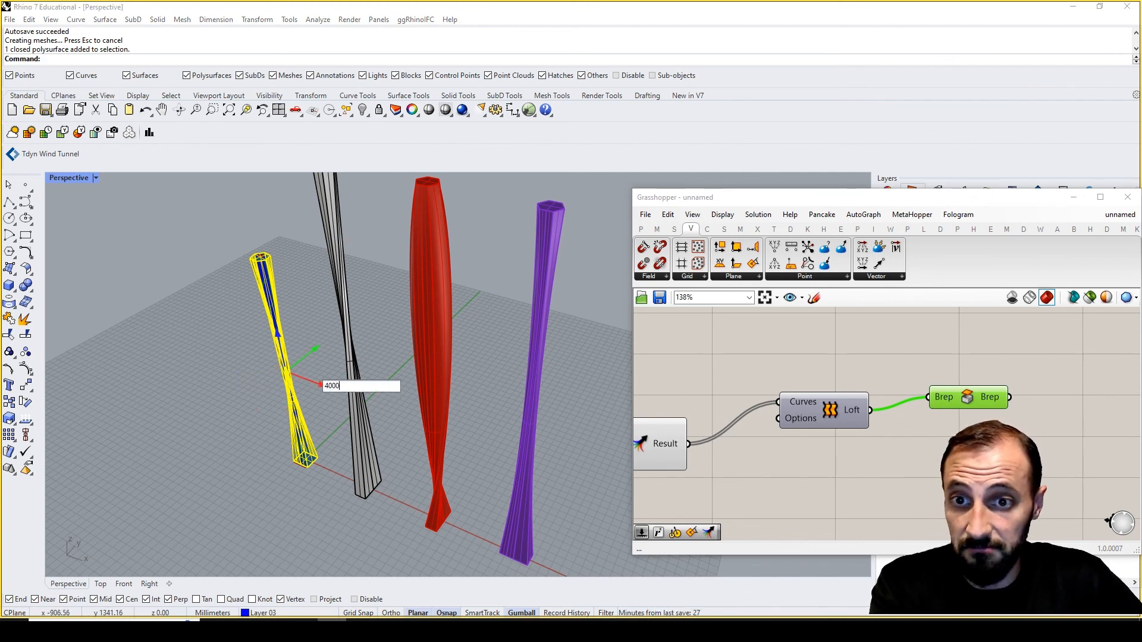
key(Return)
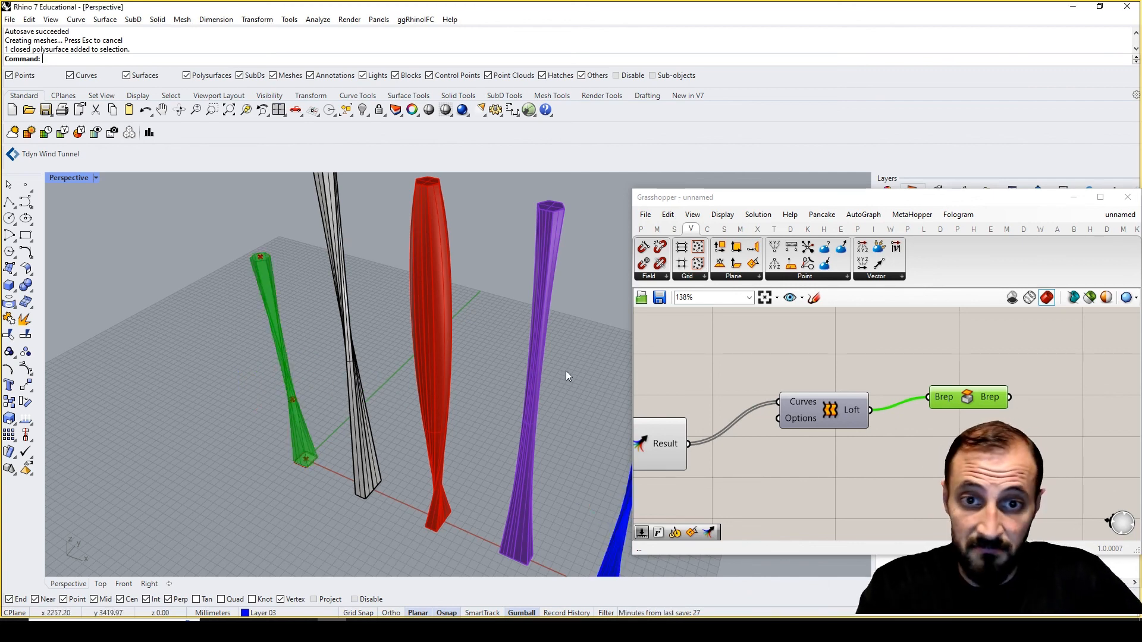
scroll(622, 378, down, 5)
scroll(372, 395, up, 4)
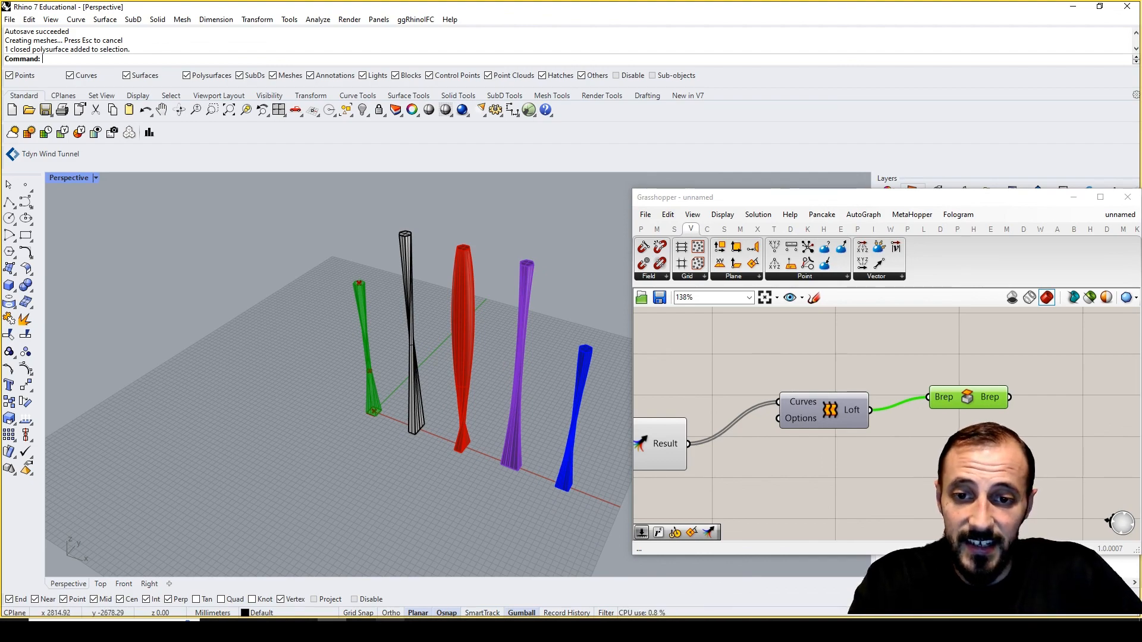
mouse_move(390, 627)
click(395, 600)
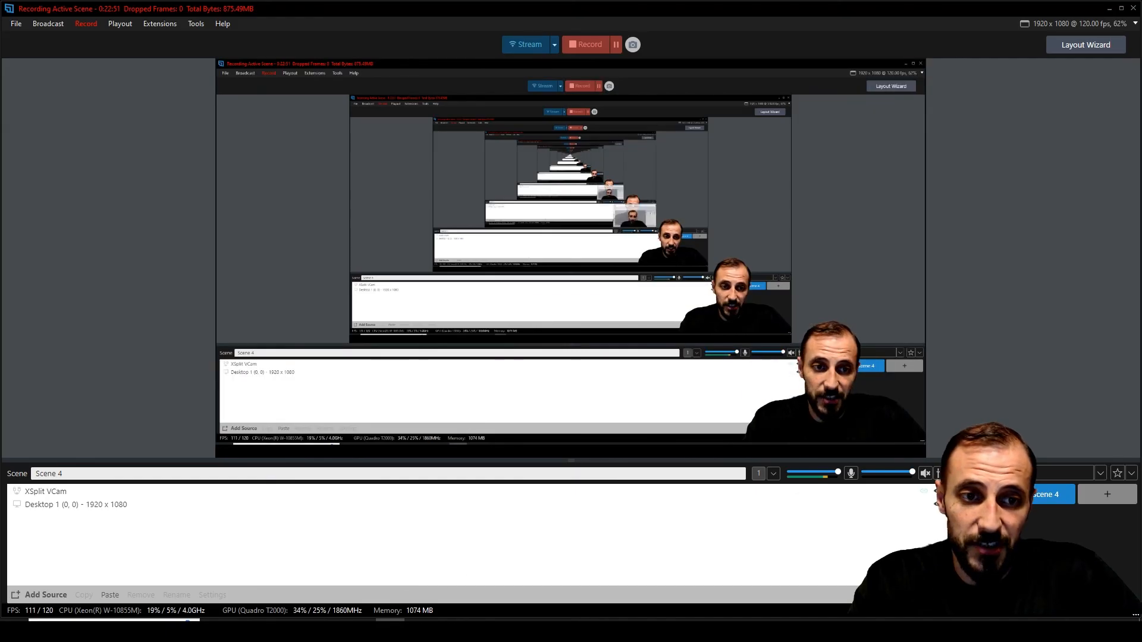
click(972, 492)
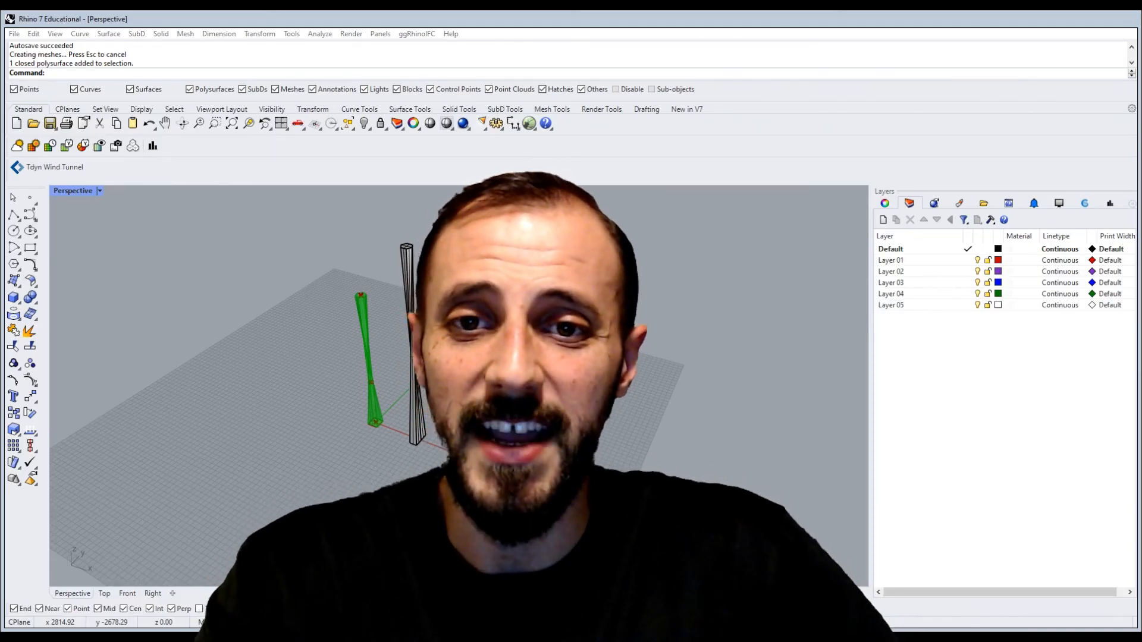